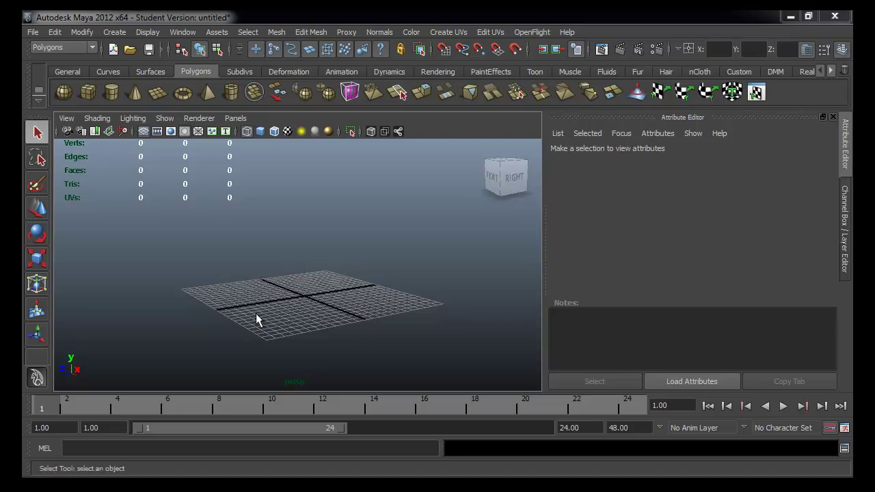
Open the Visor preset library and widen its thumbnail area.
left_click(192, 35)
mouse_move(209, 52)
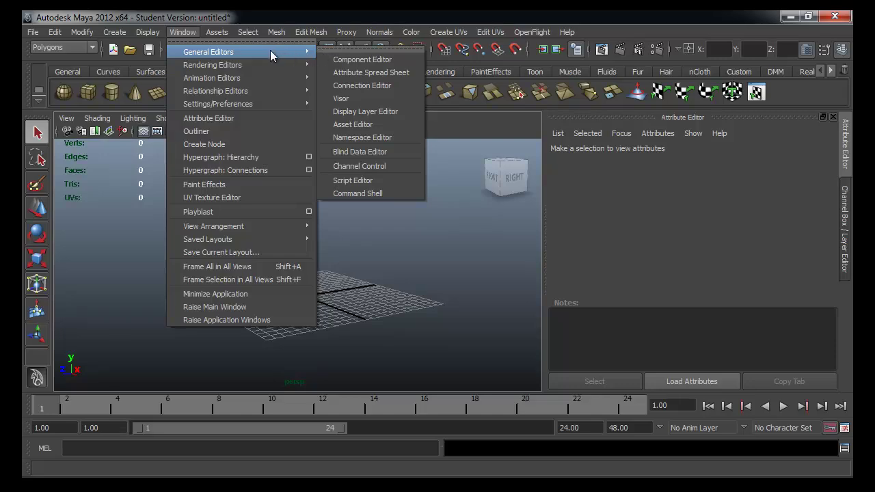
left_click(354, 98)
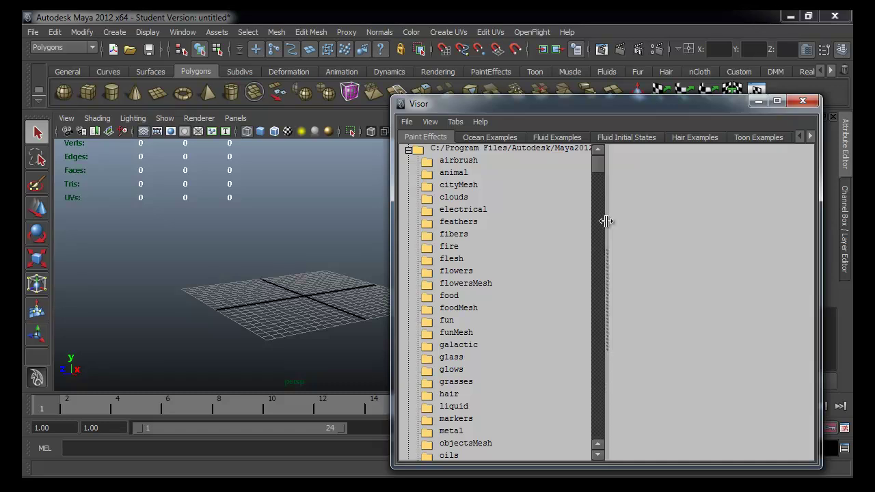
left_click_drag(606, 220, 576, 225)
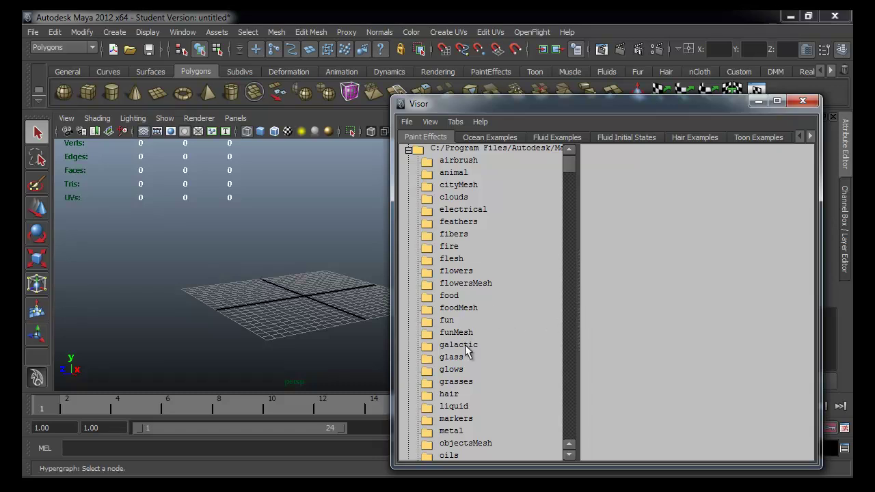
Browse the fire and hair brush folders, then show the grasses presets.
left_click(451, 248)
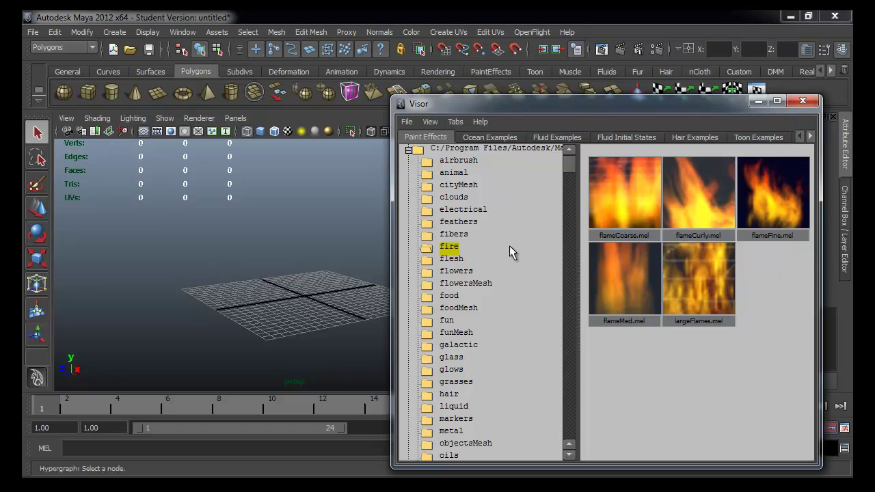
scroll(482, 341, "down", 1)
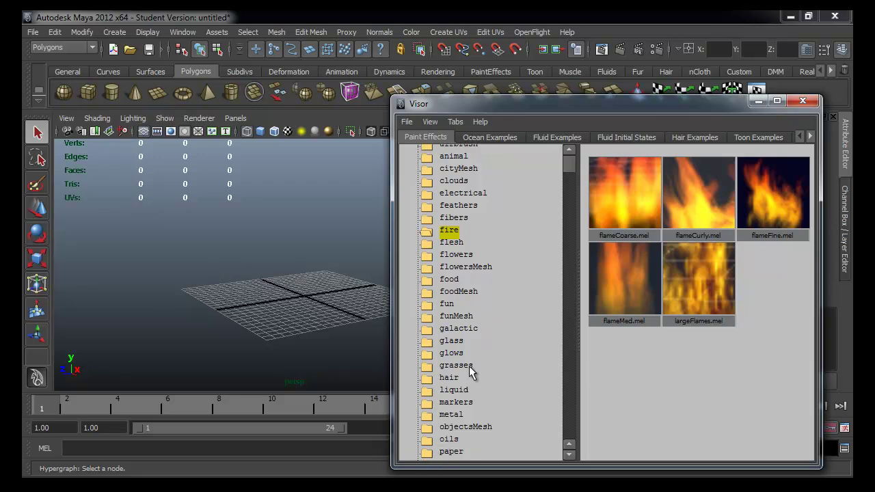
left_click(451, 379)
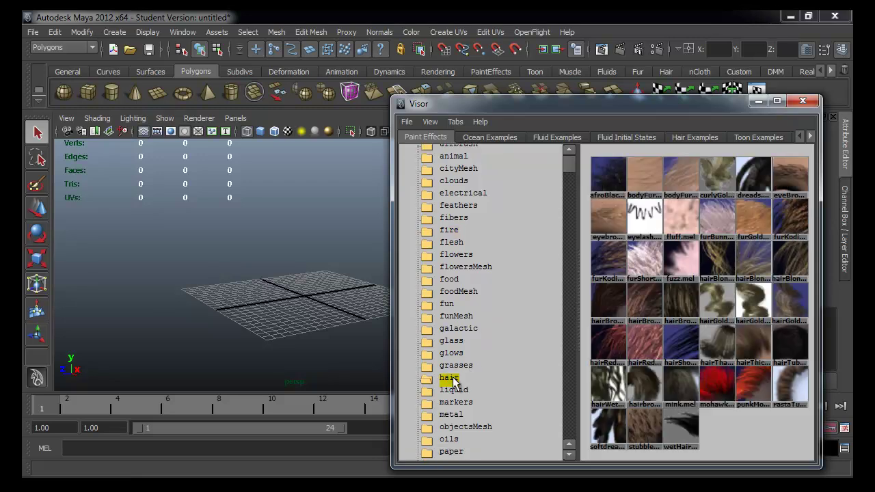
scroll(451, 379, "down", 2)
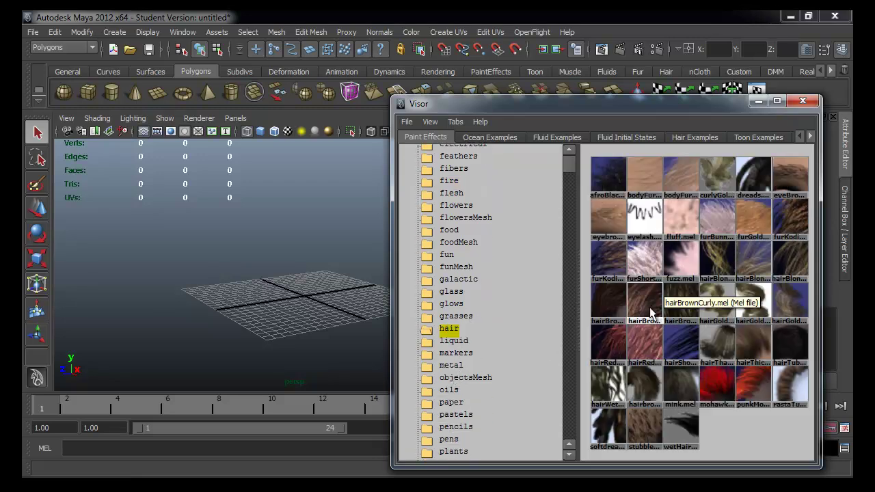
left_click(467, 320)
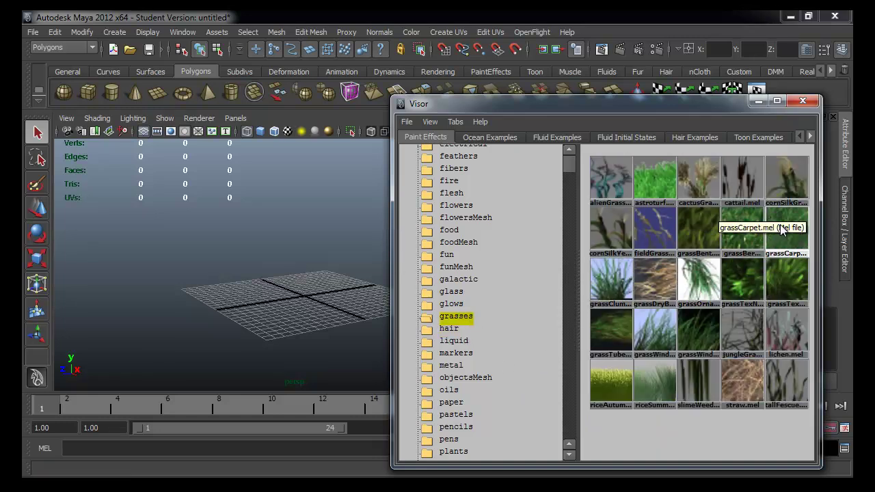
Choose grassBermuda.mel, resize the brush, and paint grass strokes across the grid.
left_click(738, 241)
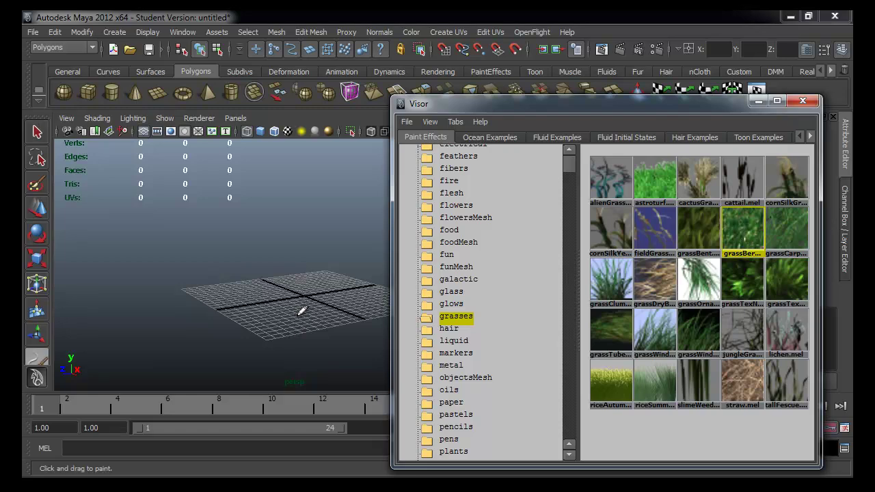
mouse_move(303, 309)
left_mouse_down("alt")
mouse_move(287, 336)
mouse_move(303, 313)
mouse_move(273, 326)
left_mouse_up("alt")
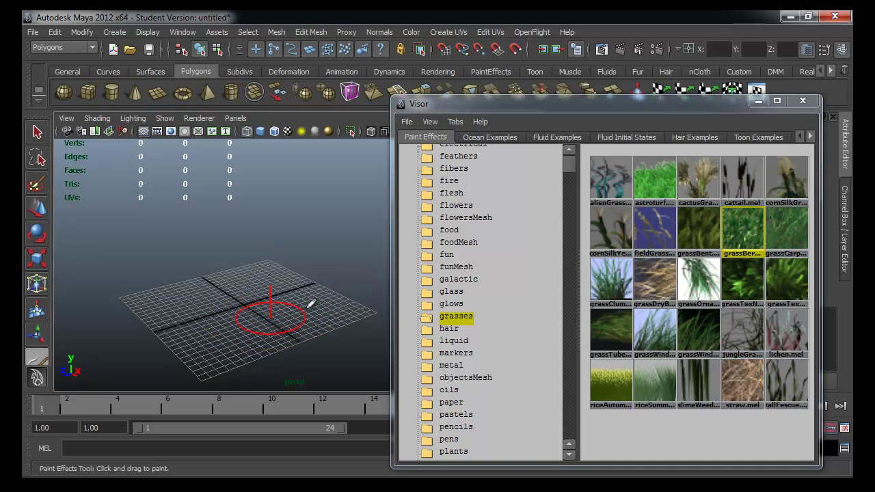
mouse_move(328, 277)
left_mouse_down()
mouse_move(401, 239)
mouse_move(391, 244)
left_mouse_up()
left_click_drag(347, 338, 240, 296)
mouse_move(267, 369)
left_mouse_down()
mouse_move(355, 325)
mouse_move(223, 348)
mouse_move(356, 294)
mouse_move(116, 349)
mouse_move(267, 301)
mouse_move(166, 297)
mouse_move(226, 245)
mouse_move(336, 221)
mouse_move(198, 274)
mouse_move(282, 295)
left_mouse_up()
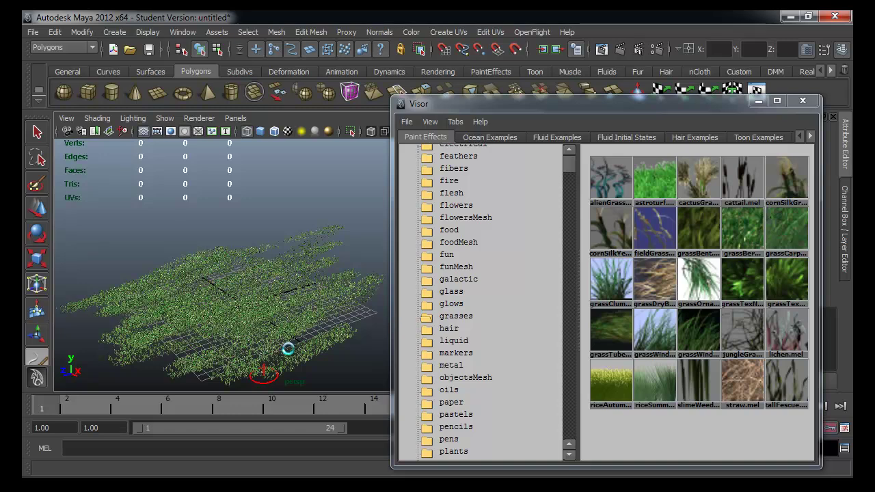
Deselect the grass and pull the camera back to view the painted strips.
left_click_drag(288, 349, 283, 340, "alt")
key("q")
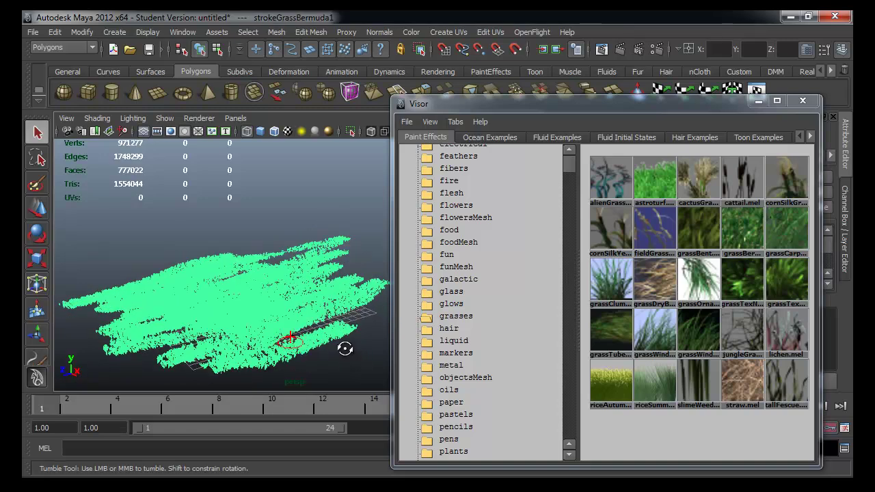
left_click_drag(340, 350, 343, 348, "alt")
left_click(346, 348)
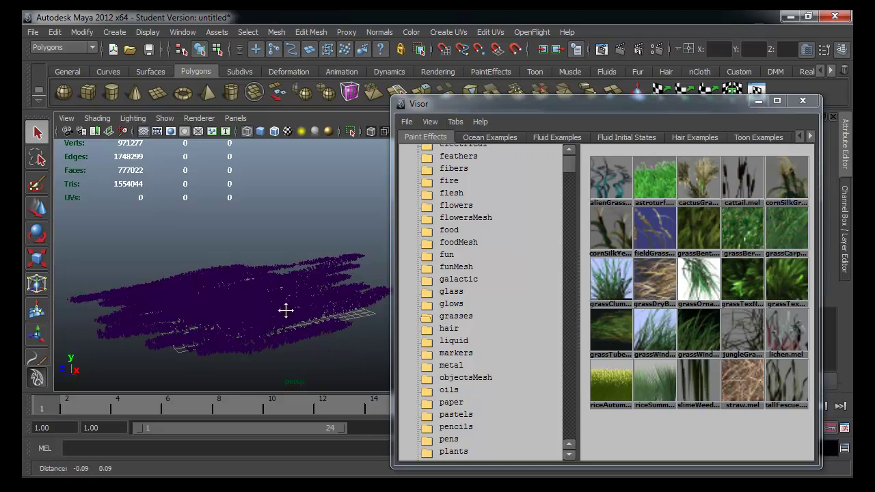
mouse_move(285, 309)
right_mouse_down("alt")
mouse_move(237, 316)
mouse_move(337, 328)
mouse_move(180, 337)
mouse_move(104, 316)
mouse_move(521, 195)
right_mouse_up("alt")
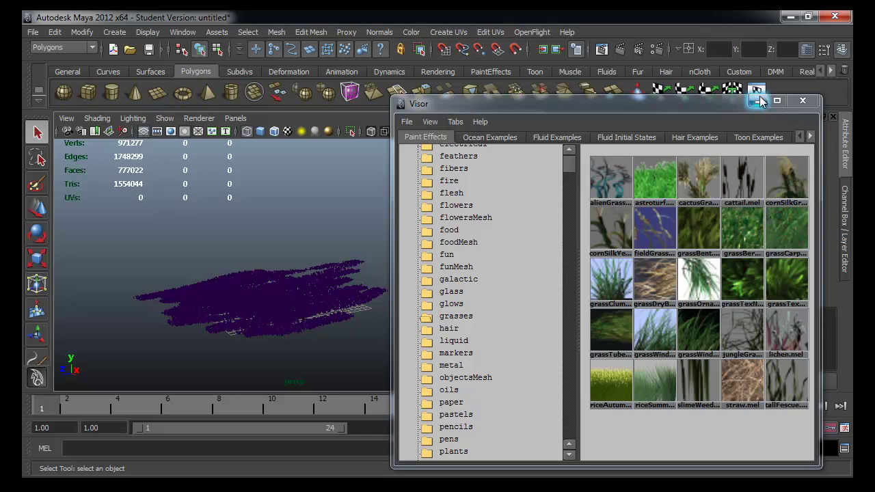
Close the Visor and set strokeGrassBermuda1's Display Percent to 1 in the Channel Box.
left_click(802, 100)
mouse_move(283, 322)
left_mouse_down("alt")
mouse_move(267, 314)
mouse_move(285, 317)
mouse_move(285, 325)
left_mouse_up("alt")
key("ctrl+a")
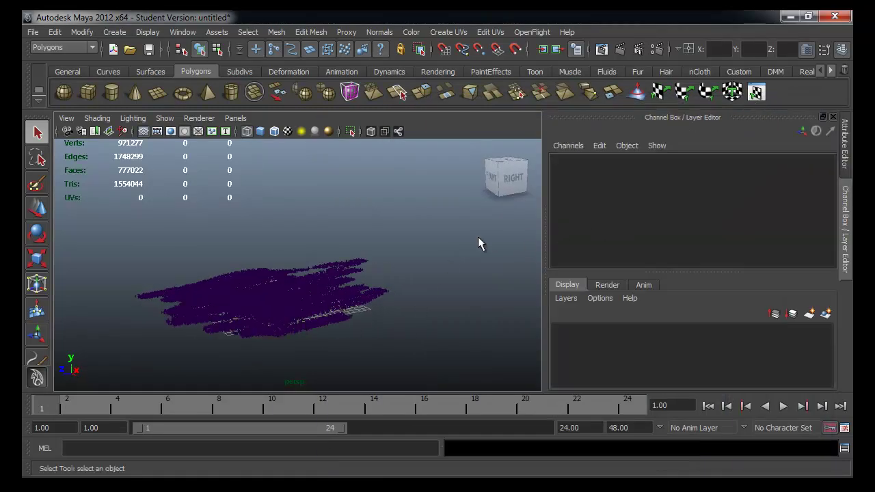
left_click(306, 281)
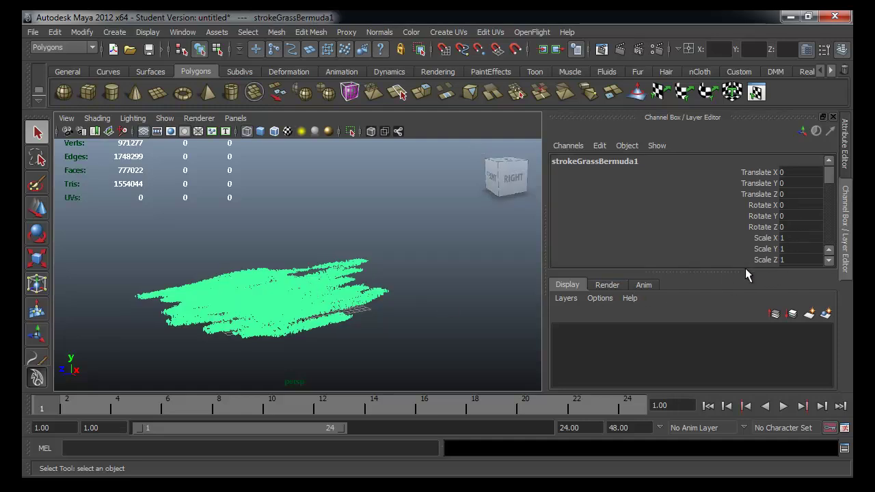
left_click_drag(744, 271, 736, 336)
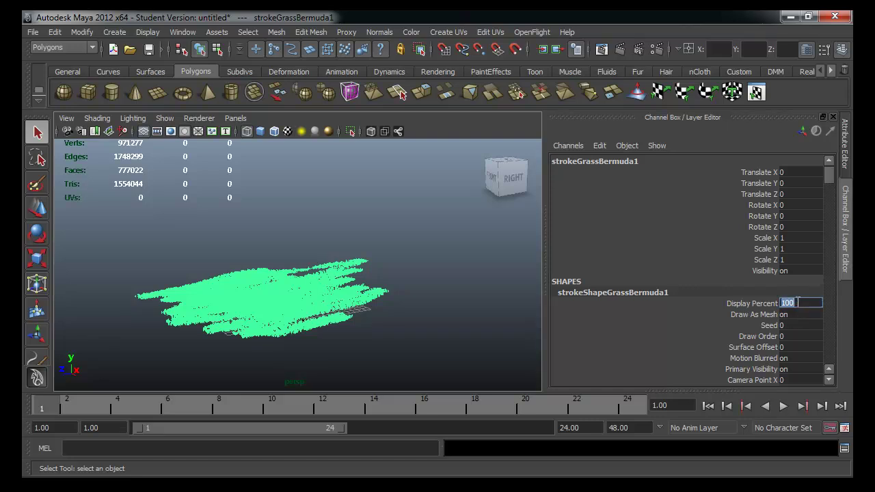
type("1")
key("Return")
Deselect the stroke and orbit closer to view the sparse stroke paths.
left_click(481, 325)
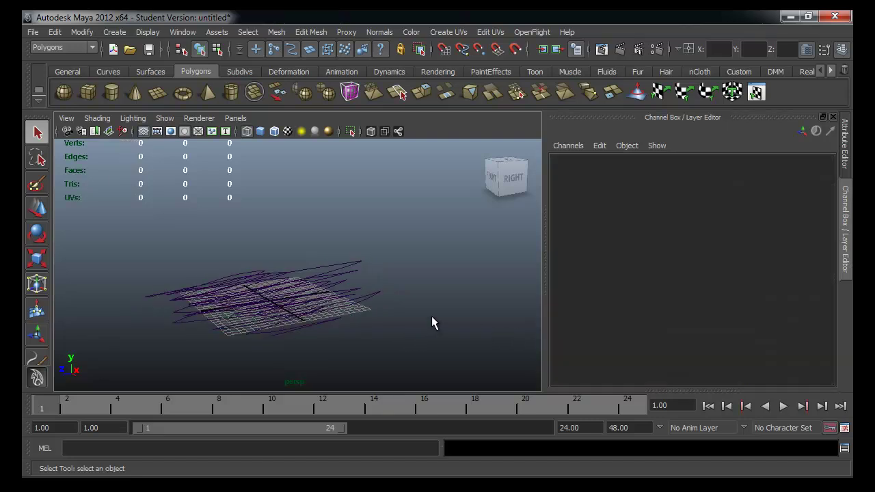
mouse_move(432, 316)
left_mouse_down("alt")
mouse_move(292, 307)
mouse_move(299, 325)
mouse_move(385, 330)
mouse_move(308, 320)
left_mouse_up("alt")
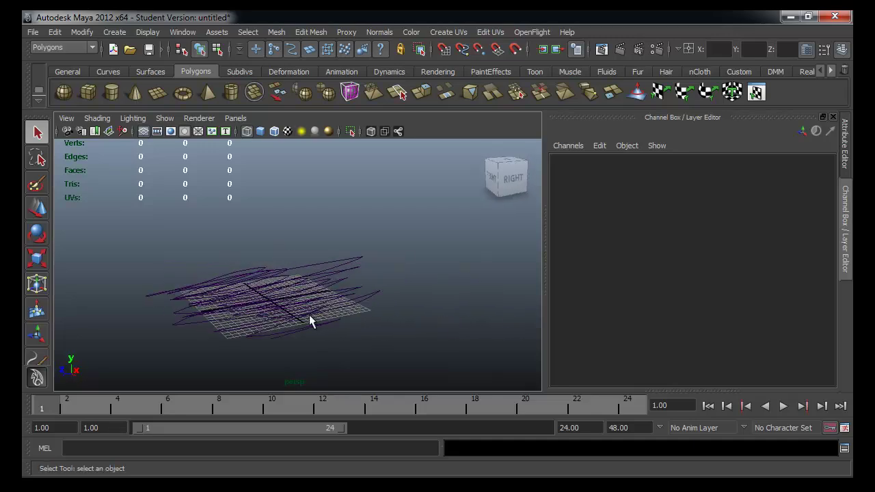
right_click_drag(308, 321, 390, 312, "alt")
middle_click_drag(390, 312, 397, 302, "alt")
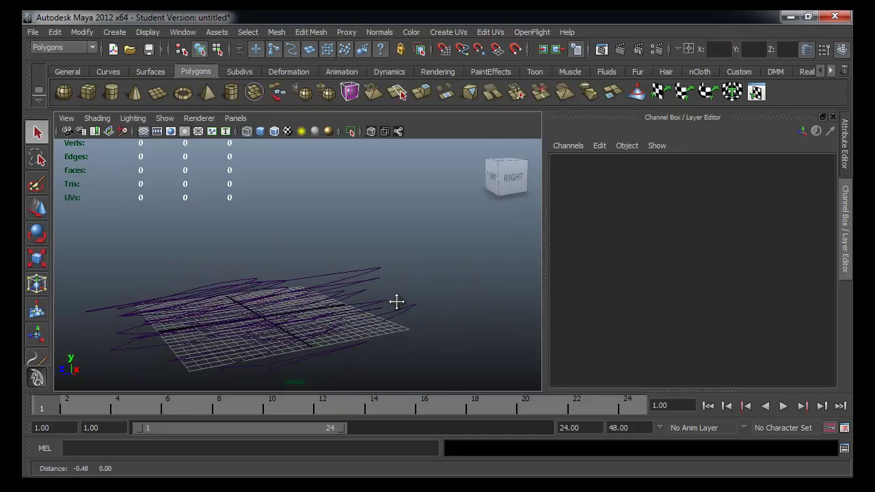
left_click(622, 47)
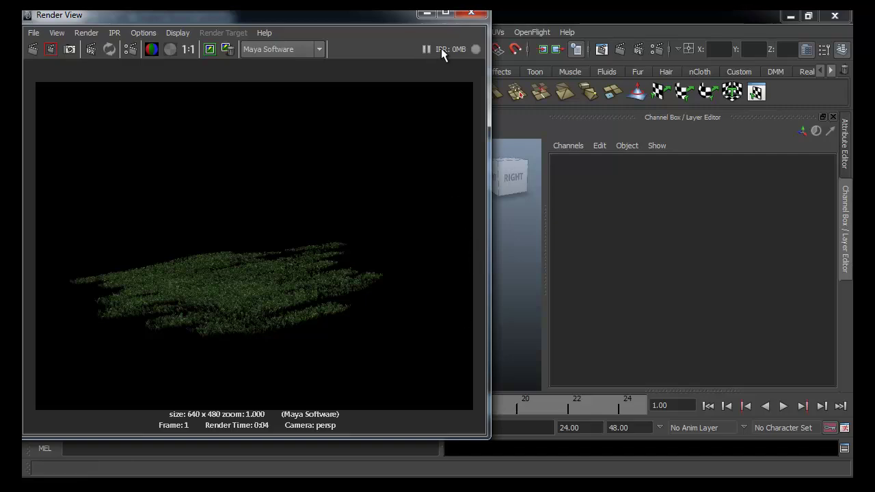
left_click(471, 13)
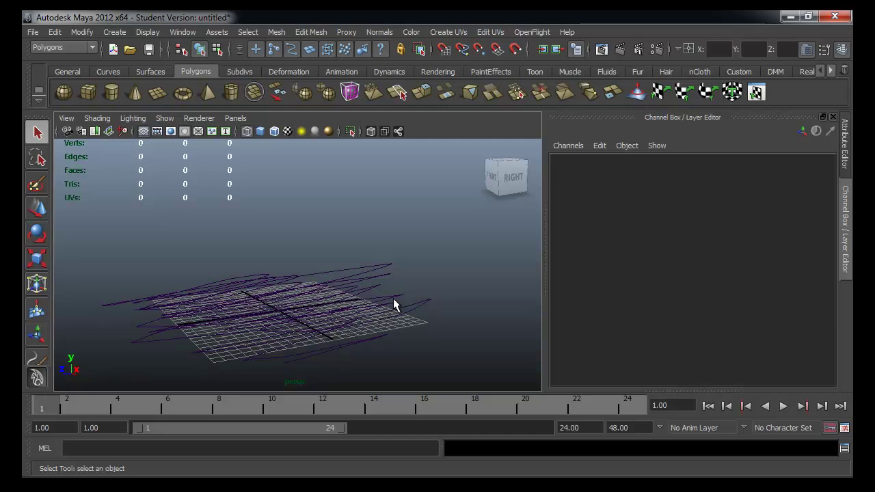
Restore the grass stroke's Display Percent to 100, then delete the stroke.
left_click(297, 330)
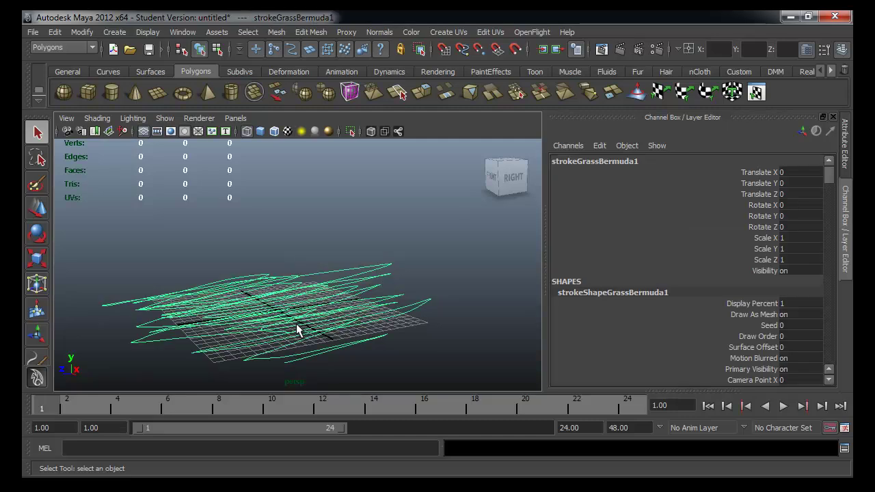
double_click(790, 303)
type("100")
key("Return")
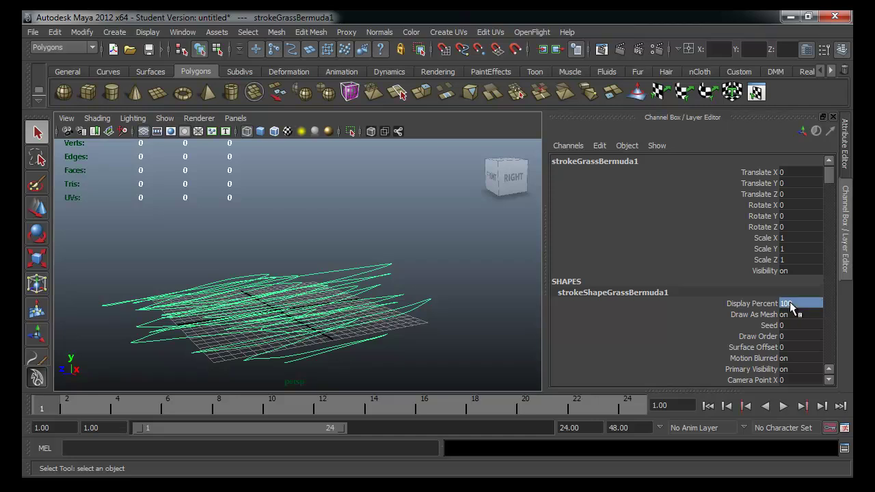
left_click(462, 265)
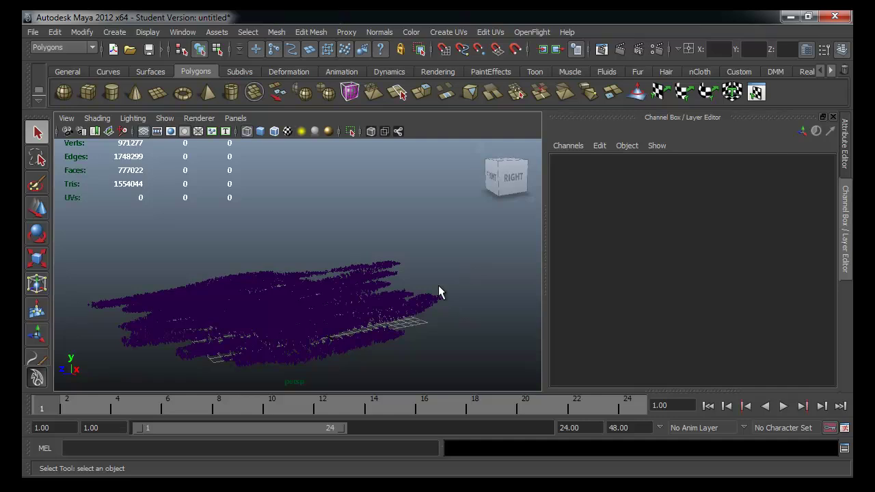
left_click(391, 315)
key("Delete")
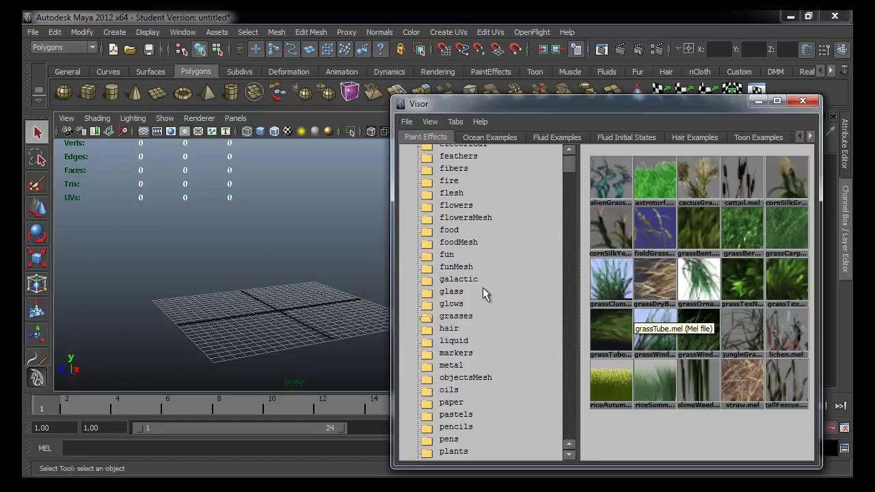
Scroll down the Visor folders to browse plants, then show the trees presets.
scroll(464, 415, "down", 1)
scroll(465, 416, "down", 1)
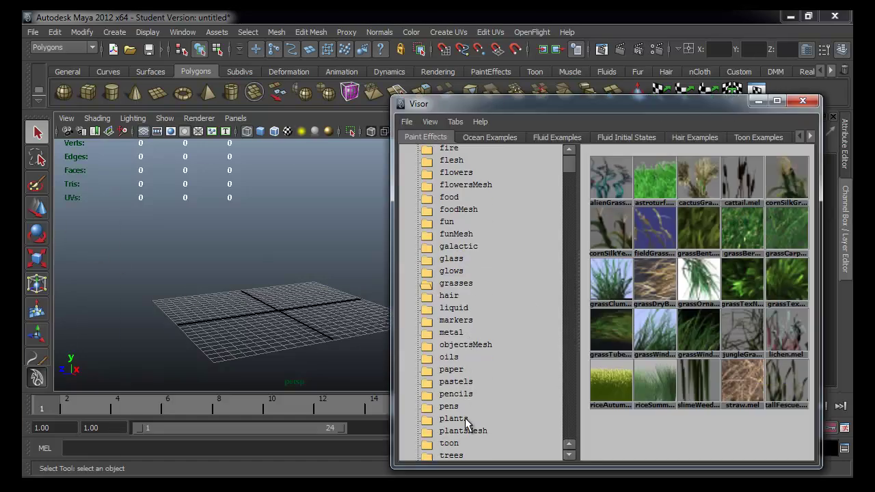
scroll(465, 415, "down", 2)
scroll(464, 417, "down", 2)
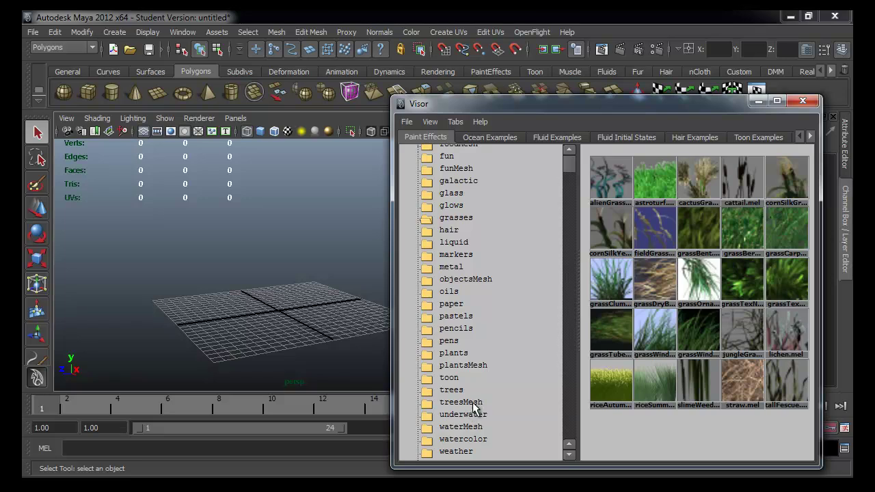
scroll(464, 419, "down", 1)
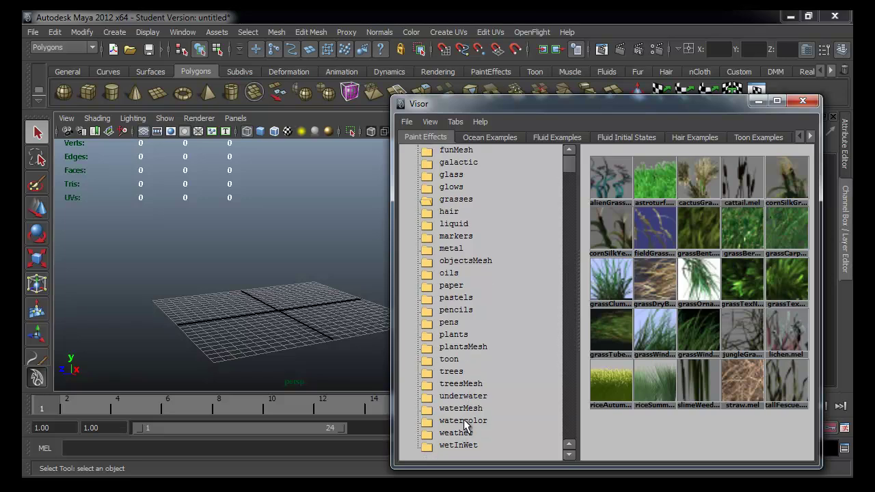
left_click(449, 334)
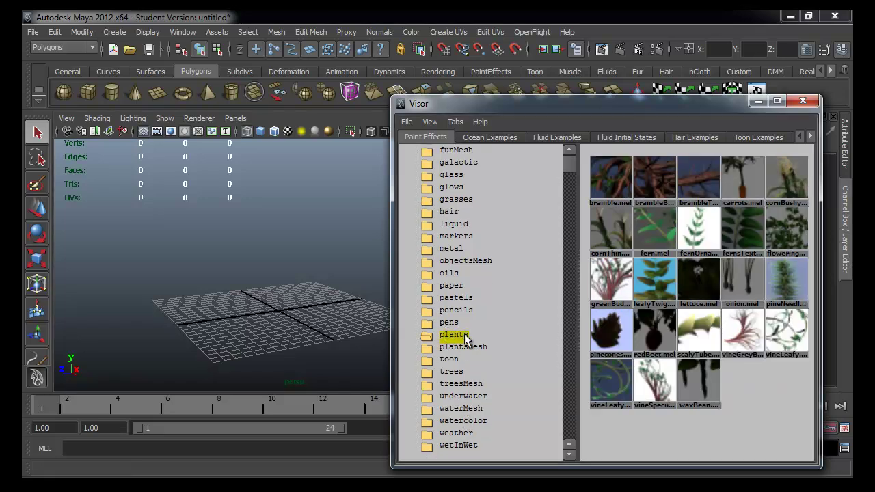
left_click(455, 371)
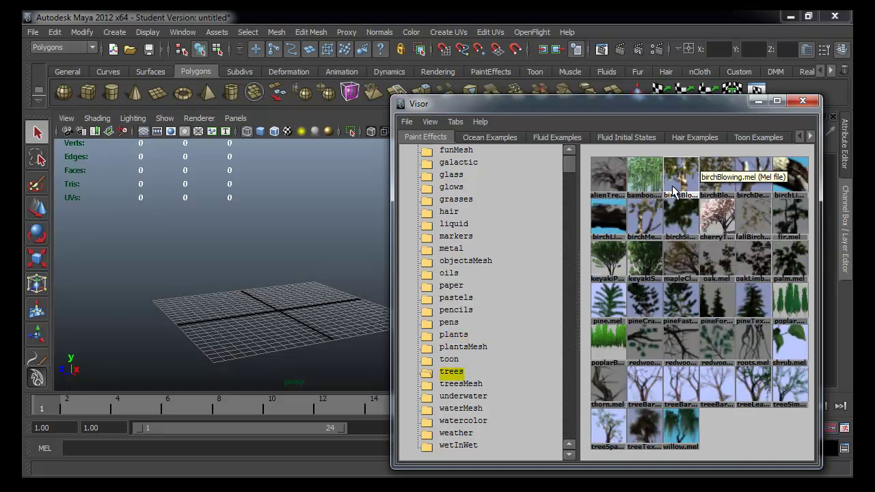
Choose keyakiPark.mel, paint one tree on the grid, and view it smooth-shaded.
left_click(610, 260)
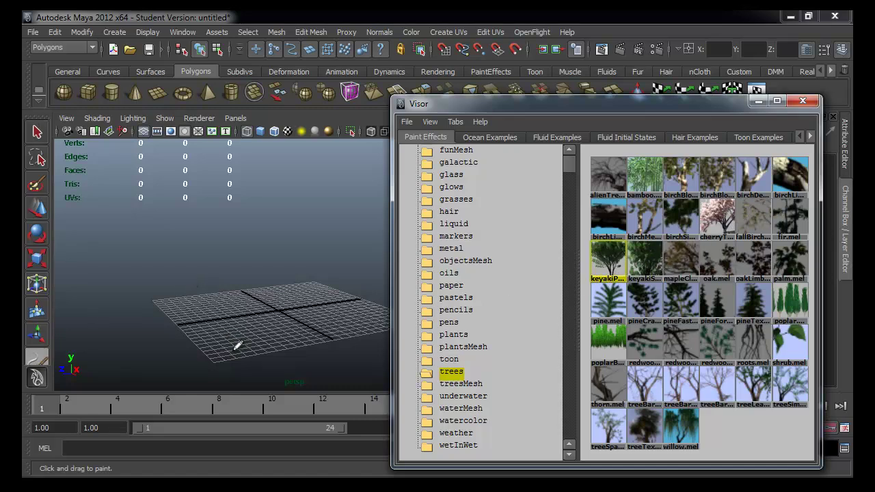
left_click_drag(234, 329, 250, 332)
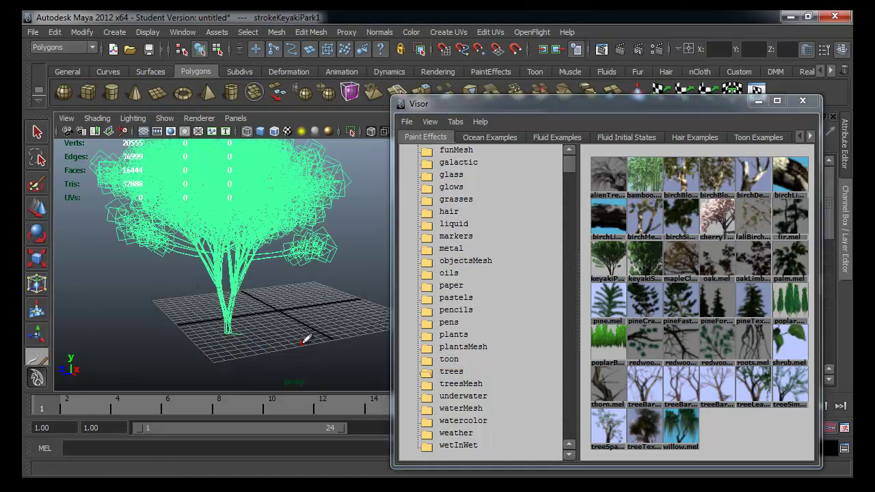
key("5")
left_click_drag(314, 343, 303, 313, "alt")
key("q")
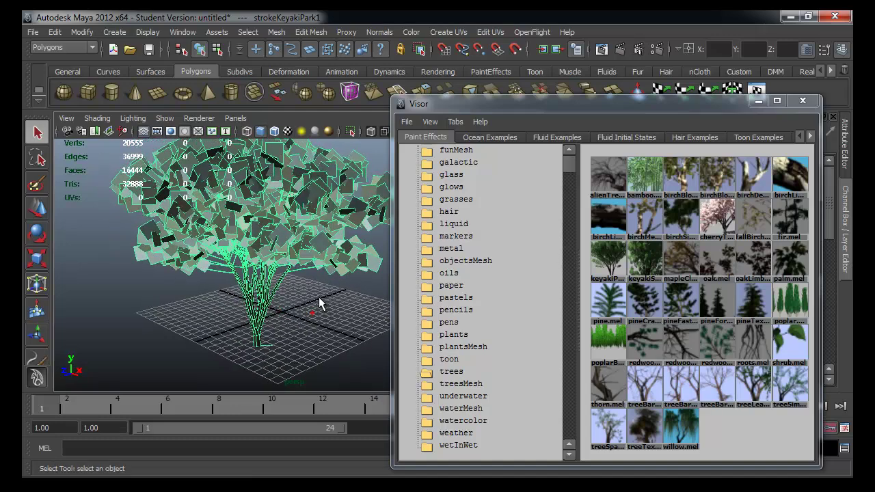
mouse_move(309, 311)
right_mouse_down("alt")
mouse_move(308, 351)
mouse_move(298, 337)
mouse_move(250, 328)
right_mouse_up("alt")
middle_click_drag(250, 328, 304, 334, "alt")
left_click_drag(304, 334, 390, 289, "alt")
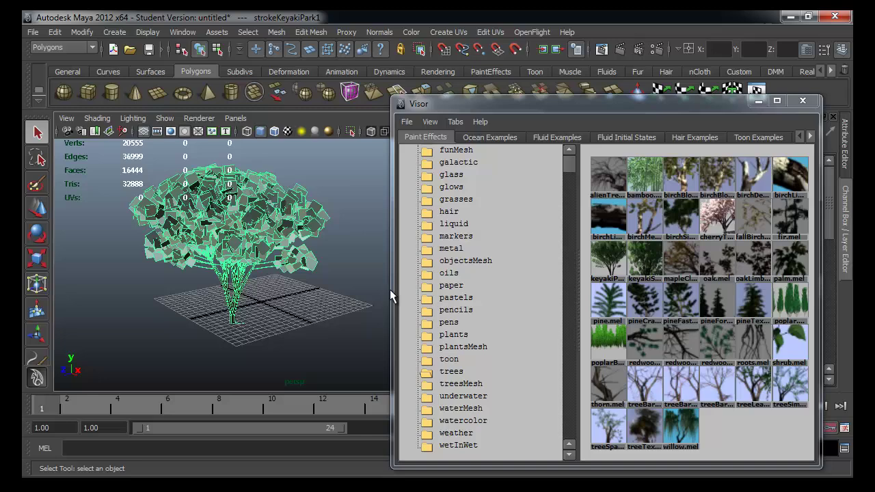
Paint a long second stroke of keyakiPark trees across the grid.
left_click(608, 260)
left_click_drag(321, 321, 267, 321, "alt")
middle_click_drag(266, 321, 169, 310, "alt")
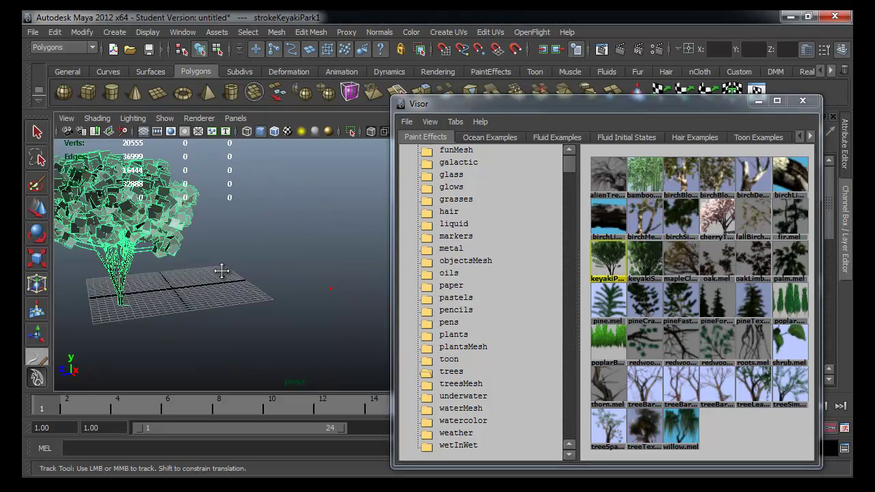
left_click_drag(101, 343, 366, 308)
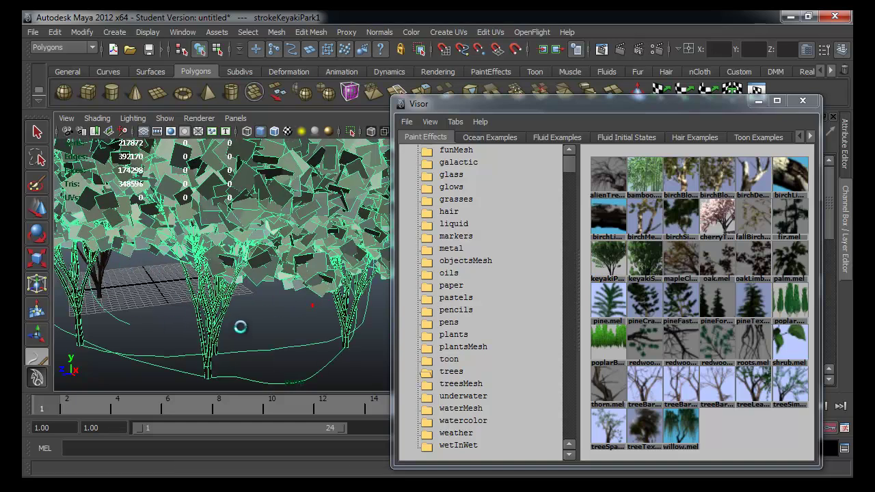
scroll(240, 326, "down", 5)
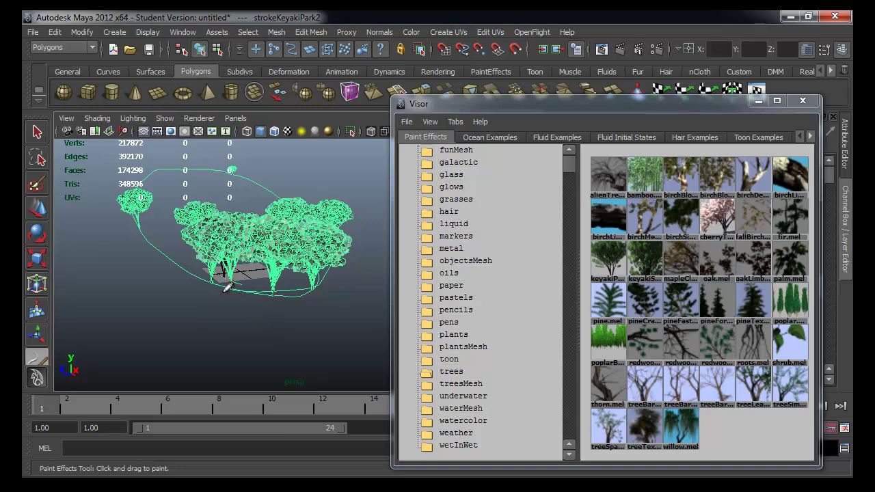
scroll(256, 334, "down", 2)
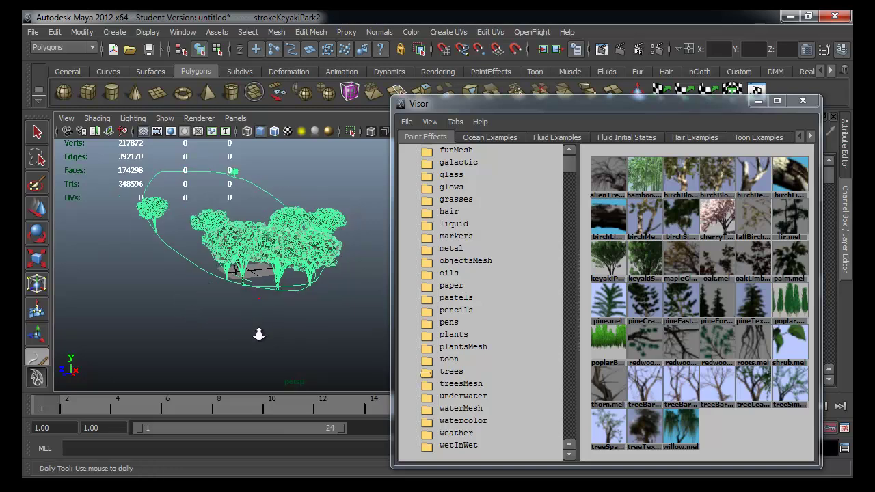
scroll(290, 345, "down", 1)
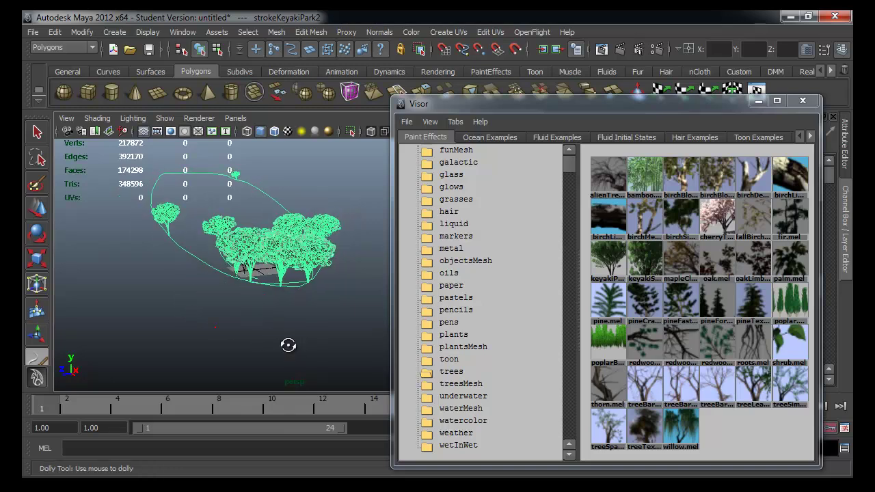
Minimize the Visor and set the tree stroke's Seed to 35.
left_click(758, 100)
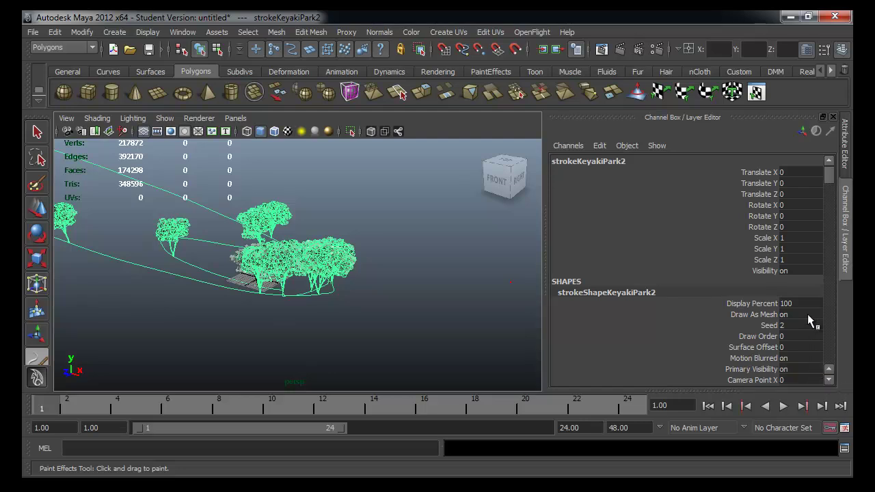
left_click(770, 326)
left_click(771, 326)
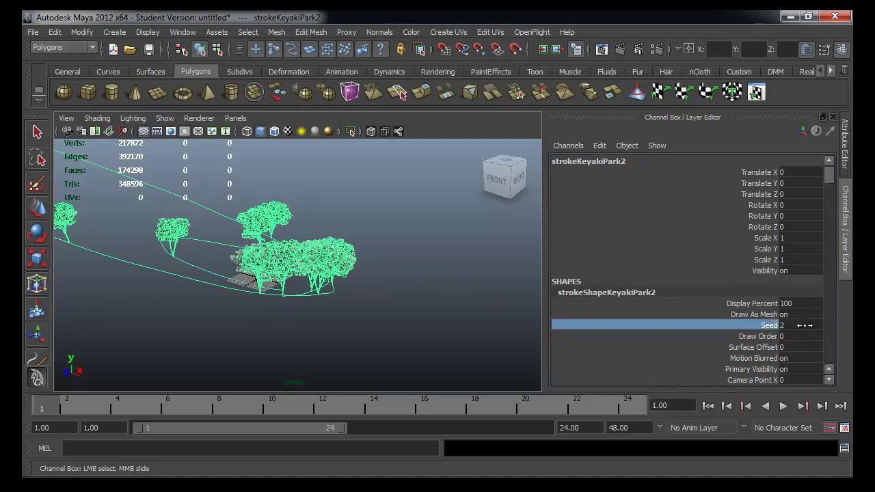
middle_click_drag(804, 325, 806, 326)
type("35")
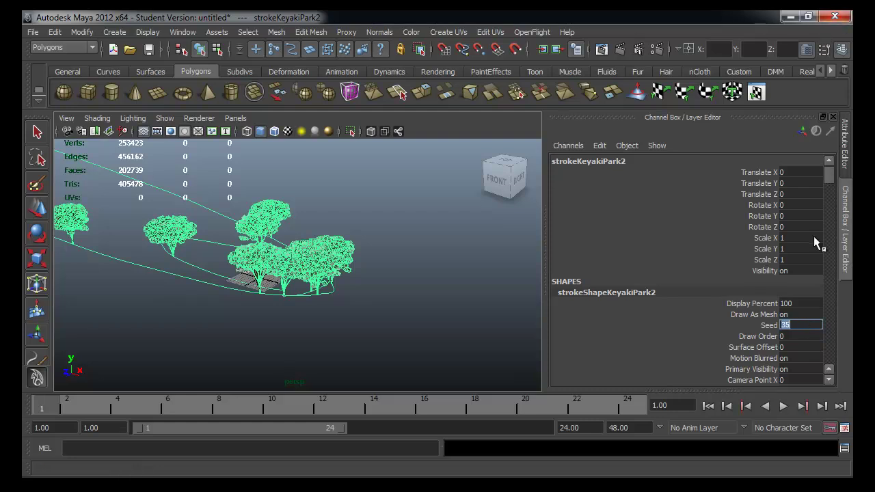
left_click(394, 302)
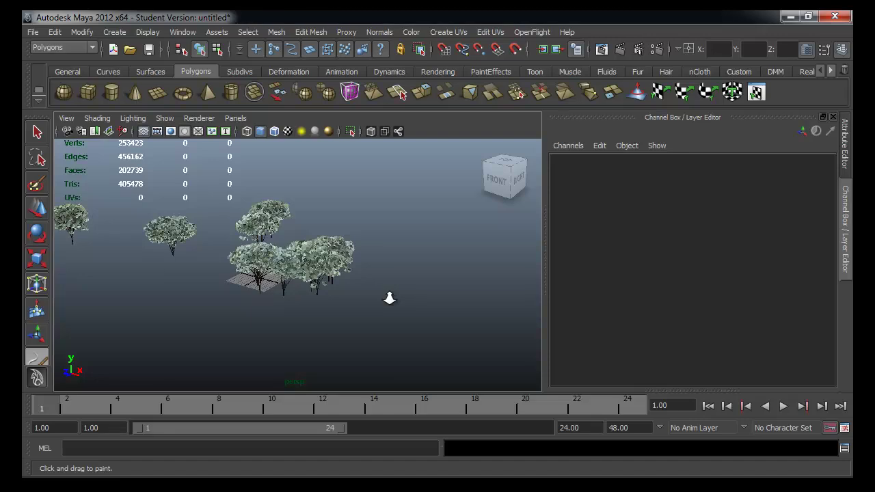
Reselect the tree strokes and set their Display Percent to 30.
scroll(389, 300, "up", 1)
scroll(389, 301, "up", 3)
key("q")
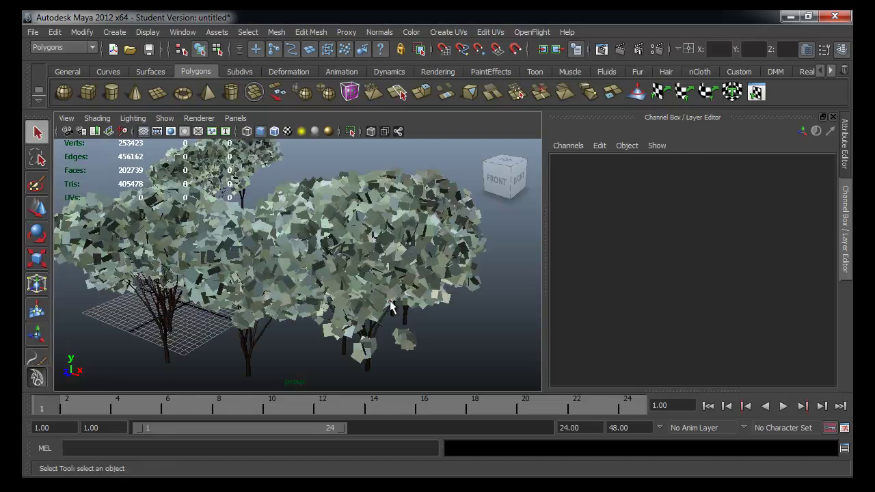
left_click(505, 309)
double_click(794, 303)
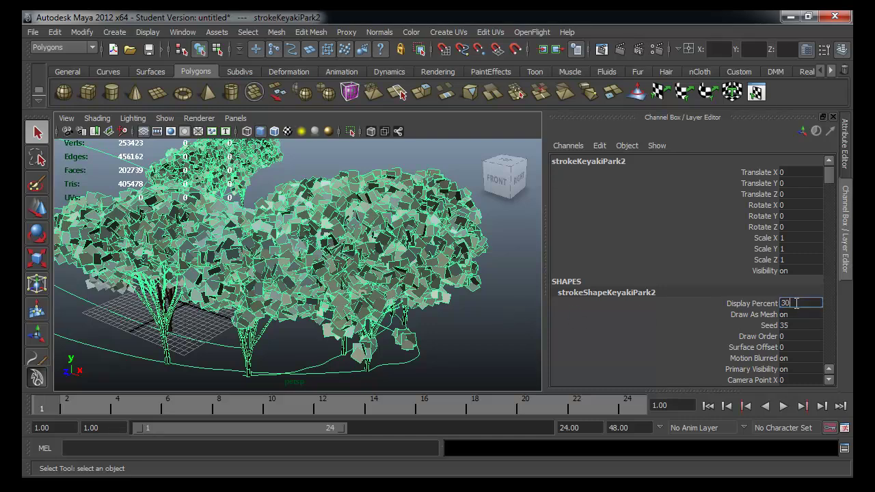
key("Return")
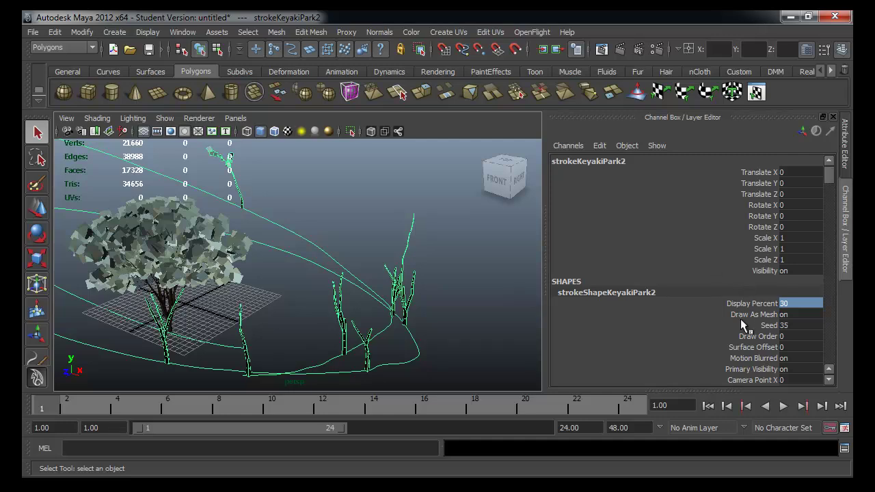
Slide the Seed value down to 34 to reshape the trees.
left_click(745, 325)
mouse_move(465, 280)
middle_mouse_down()
mouse_move(531, 273)
mouse_move(489, 270)
middle_mouse_up()
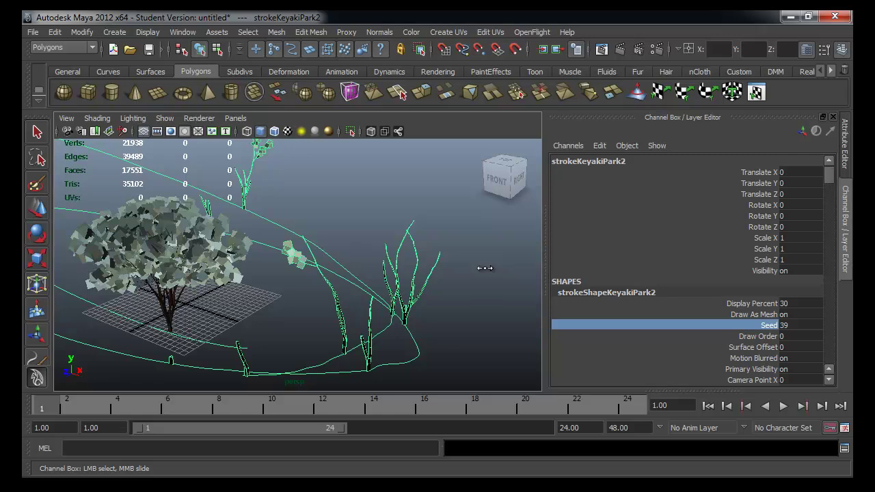
mouse_move(485, 268)
middle_mouse_down()
mouse_move(412, 254)
mouse_move(363, 268)
mouse_move(451, 295)
middle_mouse_up()
scroll(680, 319, "down", 1)
scroll(696, 317, "down", 2)
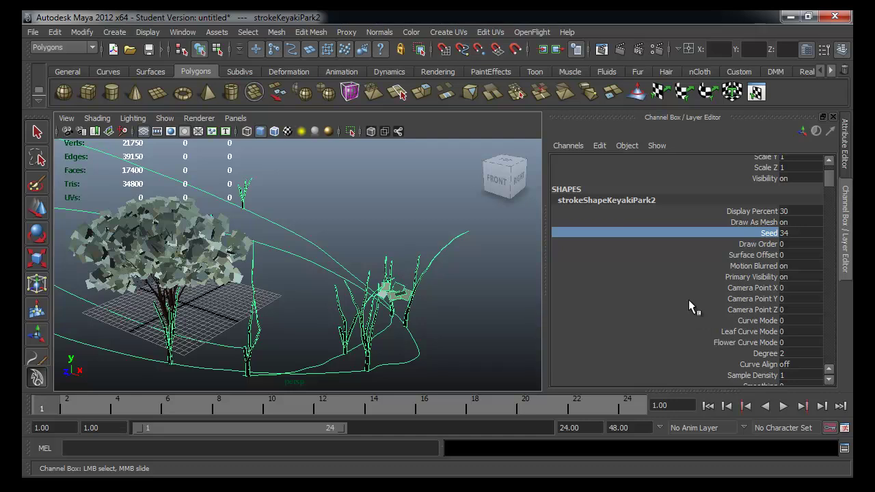
Adjust the stroke's Sample Density in the Attribute Editor.
key("ctrl+a")
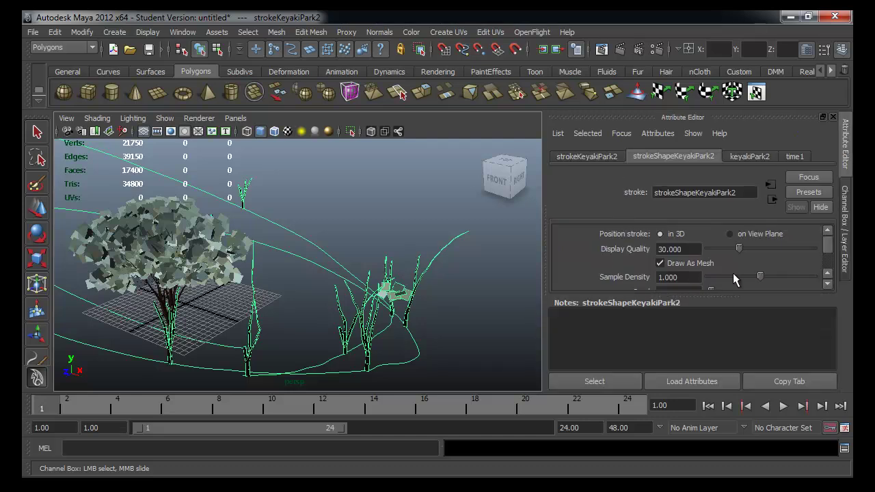
left_click_drag(744, 296, 751, 373)
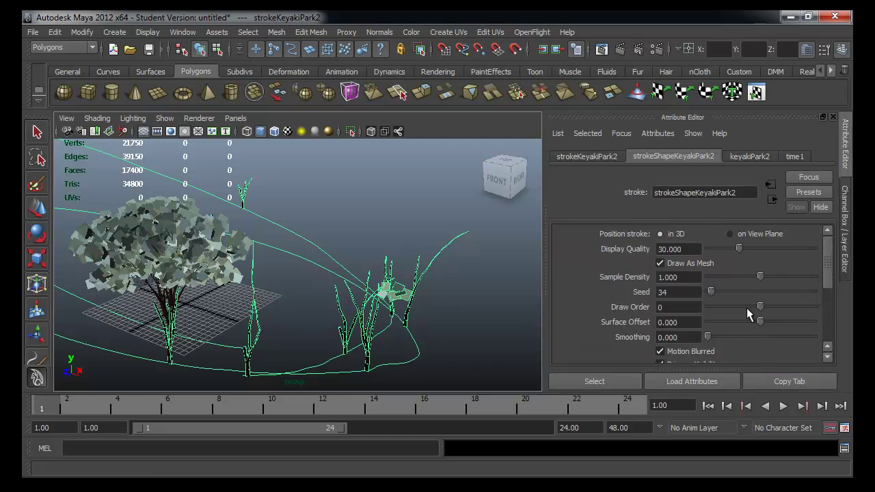
mouse_move(751, 280)
left_mouse_down()
mouse_move(802, 279)
mouse_move(728, 278)
mouse_move(816, 286)
left_mouse_up()
Select and delete the leafy strokeKeyakiPark1 tree stroke.
left_click_drag(223, 196, 201, 243, "alt")
key("q")
left_click(212, 263)
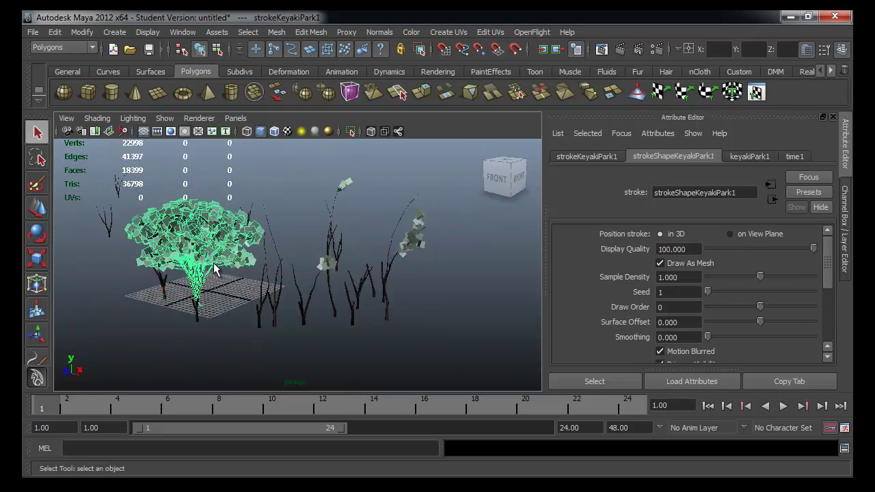
key("Delete")
Orbit toward the remaining strokes and render the current frame.
mouse_move(186, 304)
left_mouse_down("alt")
mouse_move(298, 319)
mouse_move(196, 270)
mouse_move(262, 264)
mouse_move(238, 280)
mouse_move(198, 274)
left_mouse_up("alt")
middle_click_drag(198, 264, 232, 287, "alt")
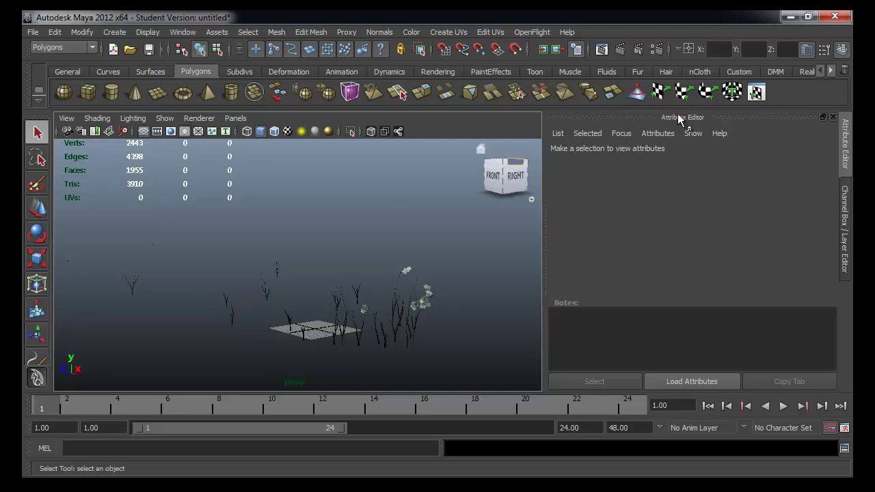
left_click(622, 49)
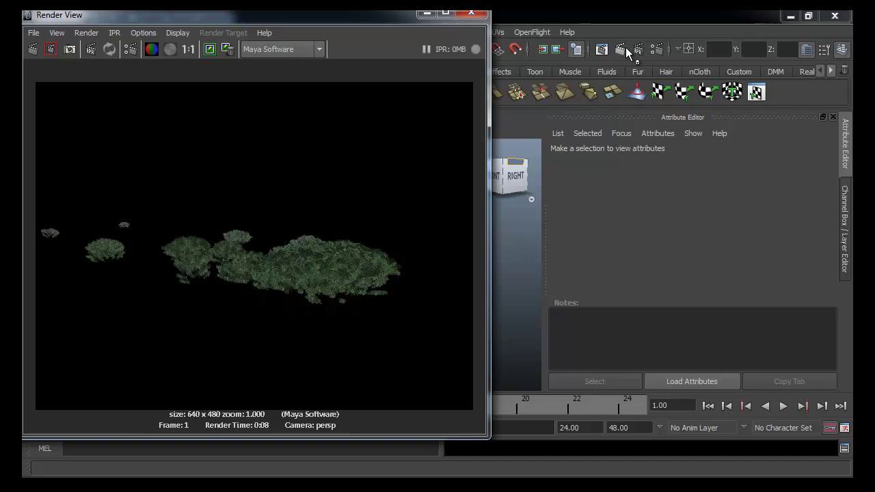
Close the Render View, delete the remaining strokeKeyakiPark2 strokes, and reopen the Visor.
left_click(480, 18)
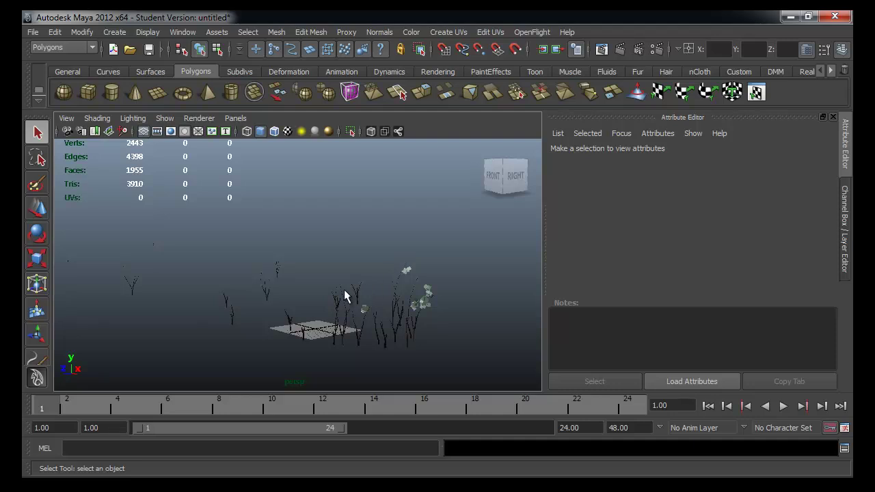
left_click(345, 292)
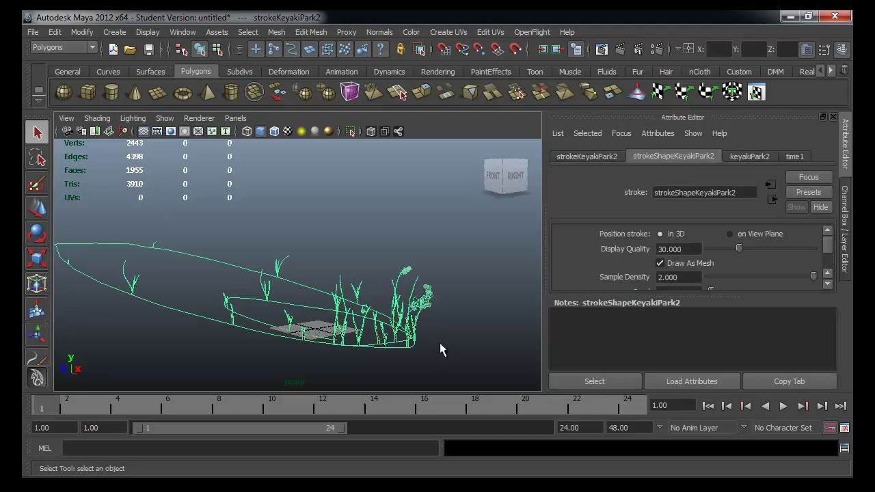
key("Delete")
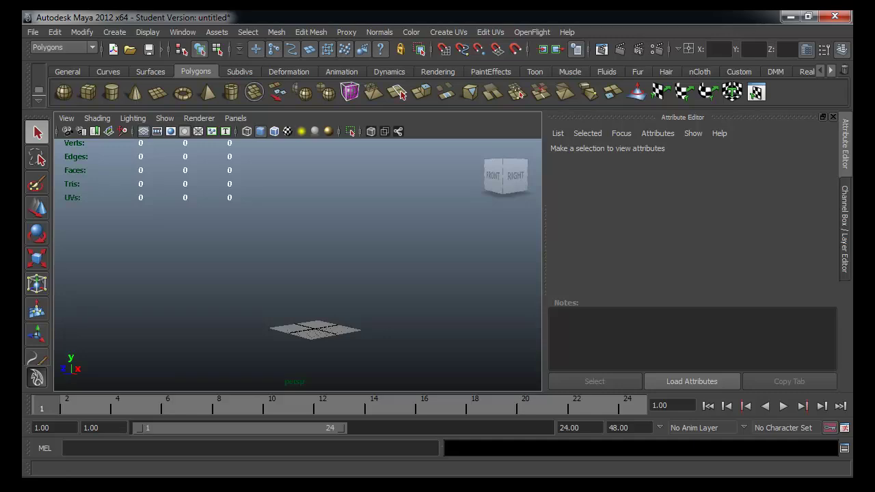
left_click(402, 94)
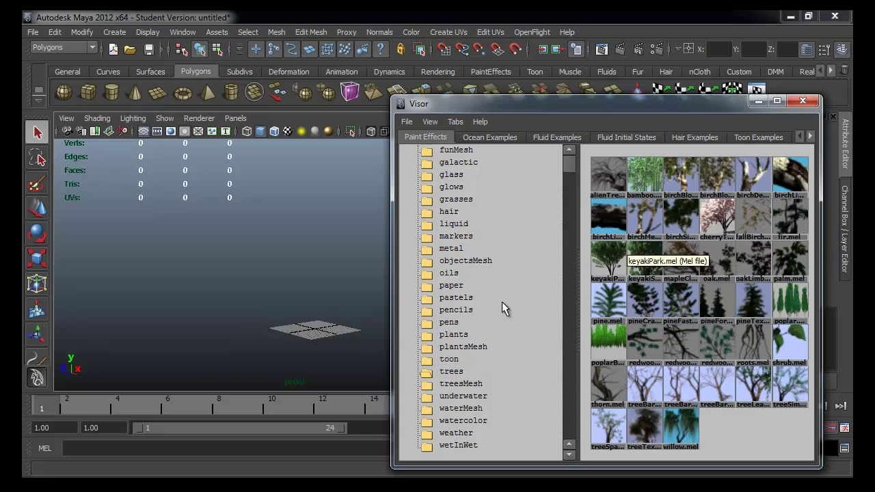
Choose the birchBlowingLight brush from the Visor's Paint Effects trees folder.
left_click(449, 273)
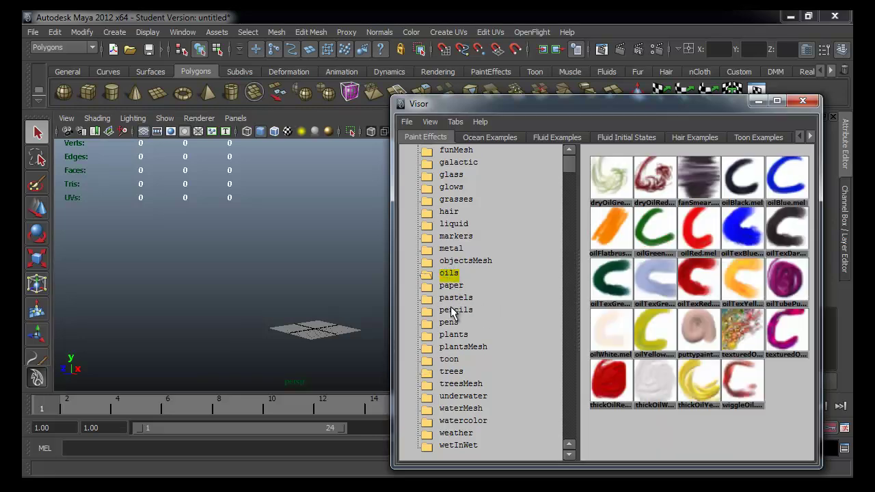
left_click(453, 334)
left_click(453, 347)
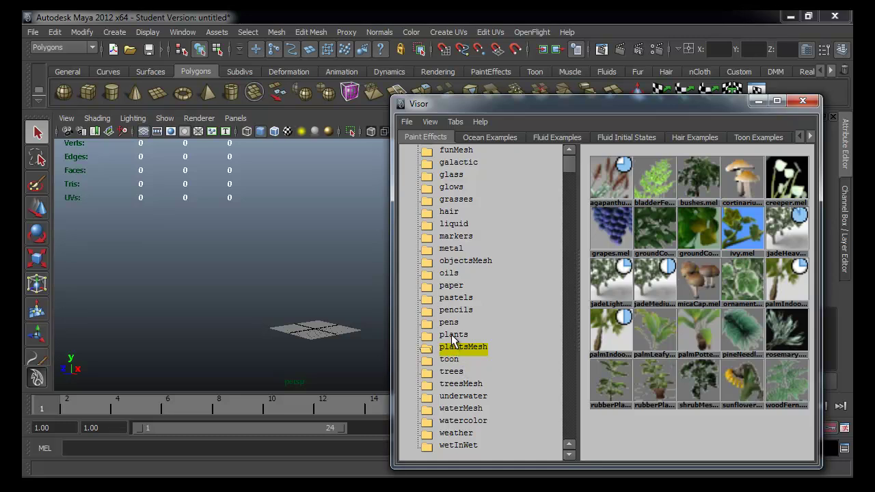
left_click(450, 335)
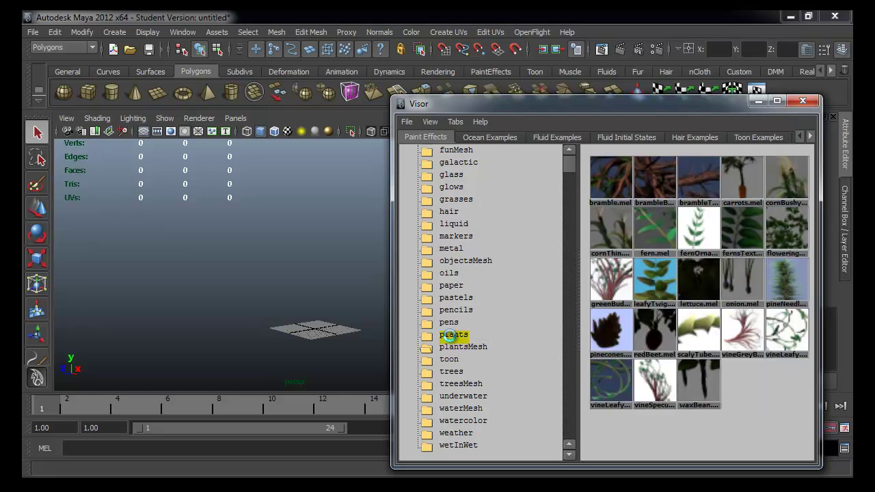
left_click(452, 371)
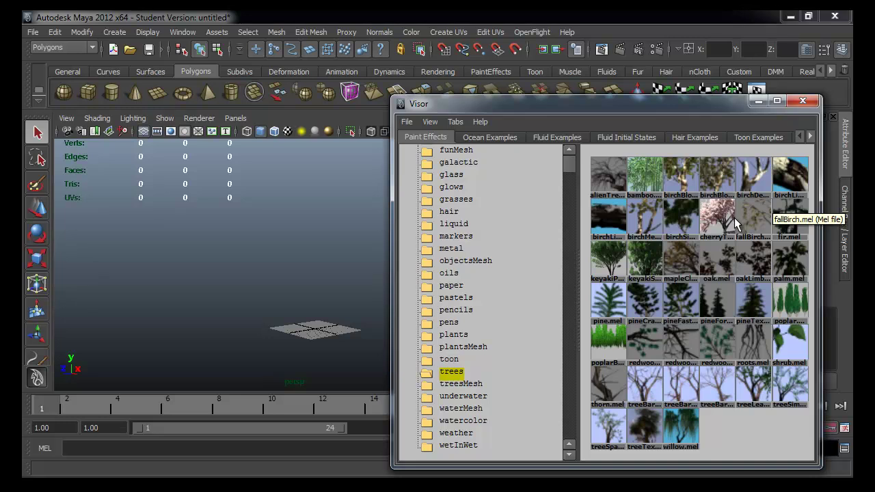
left_click(711, 186)
Paint a birch tree stroke on the grid, frame it closer, and put away the Visor.
mouse_move(260, 327)
left_mouse_down("alt")
mouse_move(240, 320)
mouse_move(320, 321)
mouse_move(279, 326)
mouse_move(287, 318)
left_mouse_up("alt")
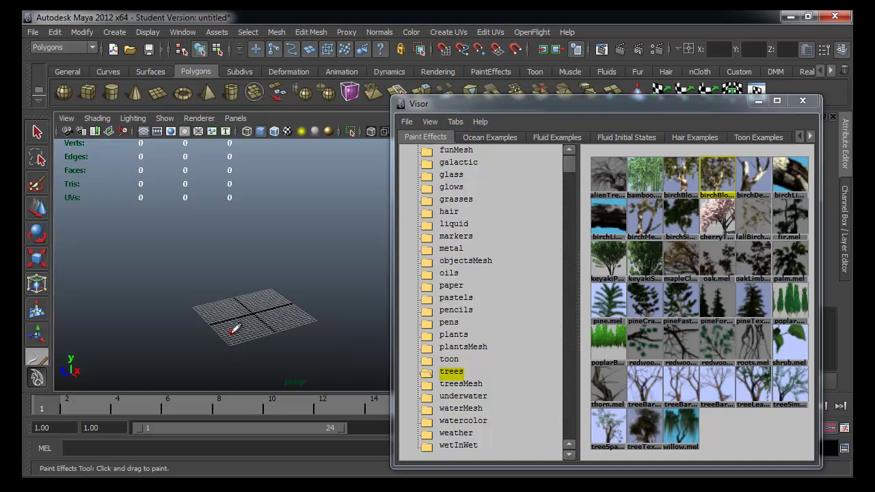
mouse_move(236, 316)
left_mouse_down()
mouse_move(289, 312)
mouse_move(260, 356)
left_mouse_up()
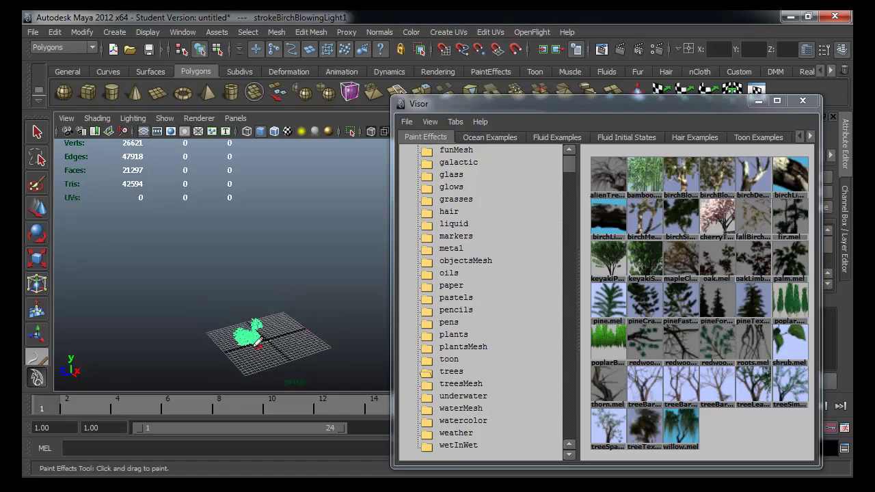
right_click_drag(260, 356, 321, 301, "alt")
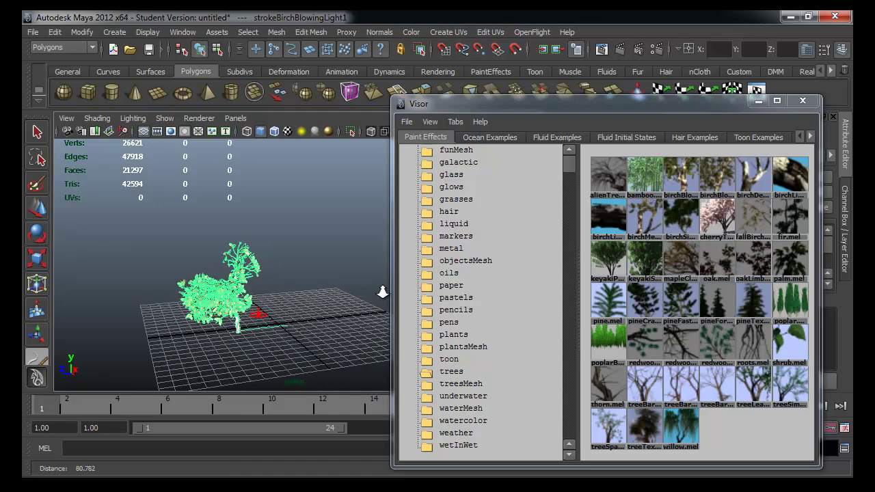
middle_click_drag(321, 301, 360, 307, "alt")
left_click_drag(361, 307, 328, 301, "alt")
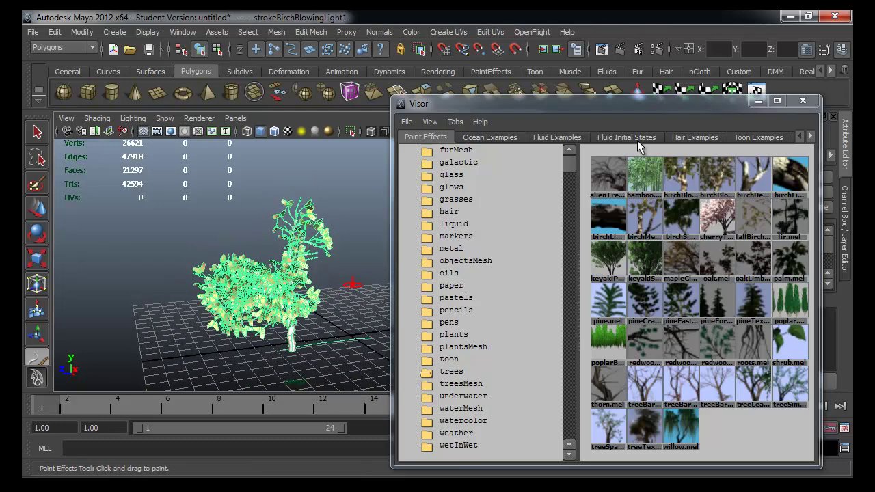
left_click(758, 103)
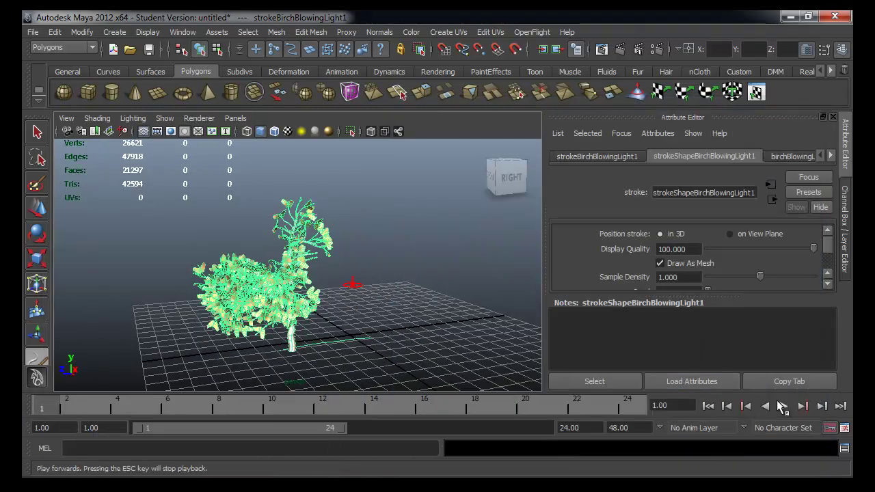
Play the birch animation briefly, stopping around frame 23.
left_click(784, 406)
left_click(784, 406)
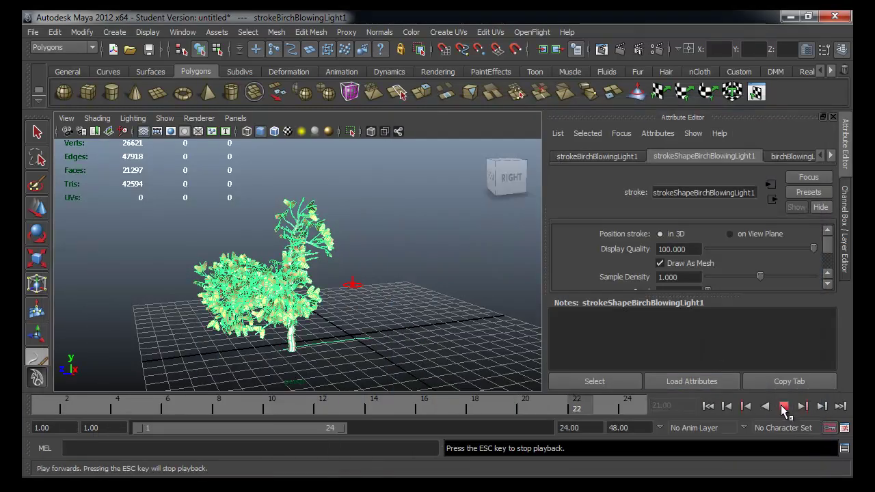
left_click(783, 406)
left_click(784, 405)
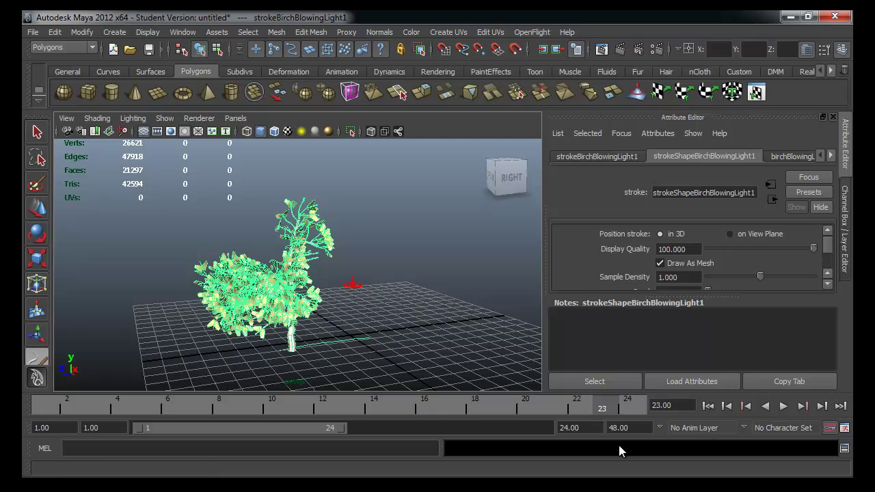
Set the playback end time to 500 and stretch the range slider to frames 1–500.
double_click(608, 427)
type("5")
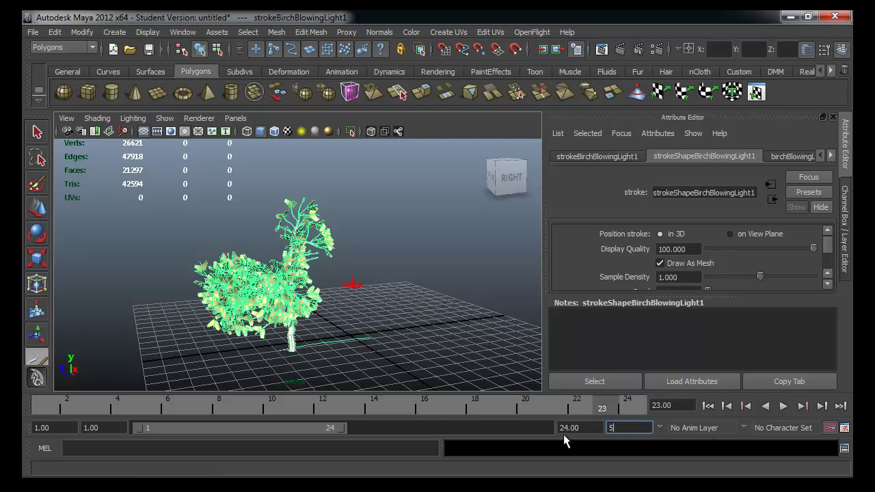
type("00")
key("Return")
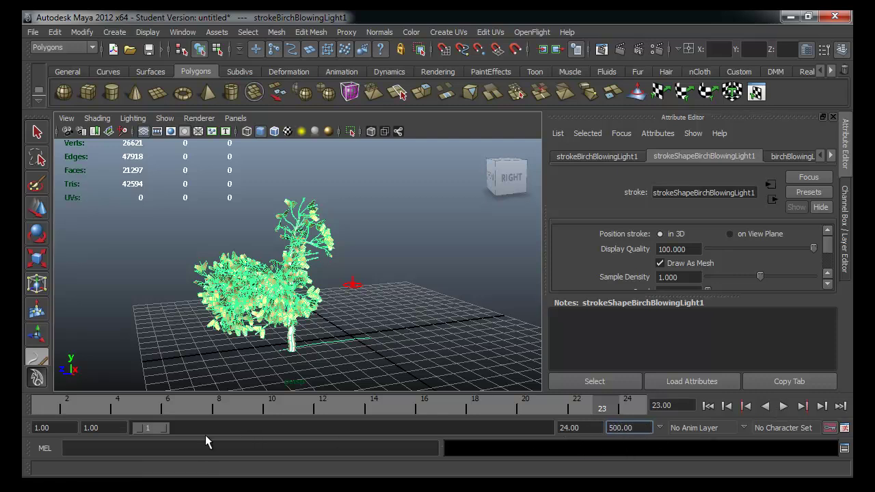
left_click_drag(161, 430, 547, 427)
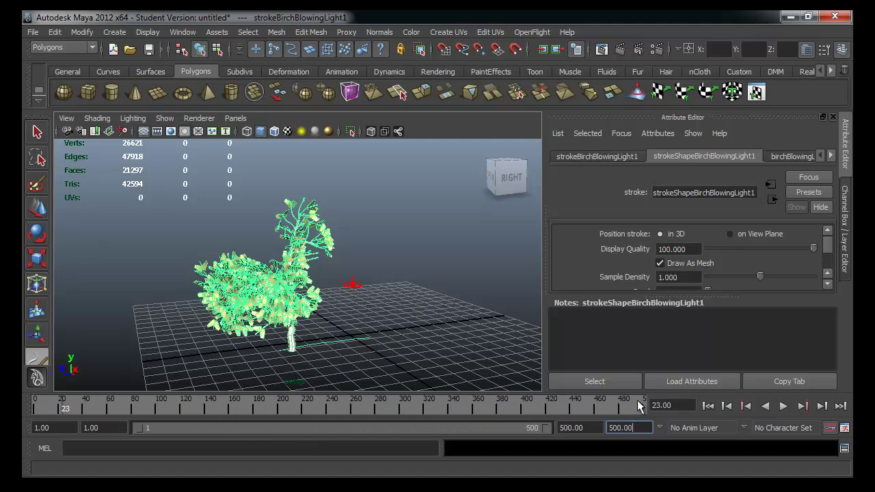
Replay the birch animation from the start and stop it at frame 226.
left_click(708, 406)
left_click(786, 406)
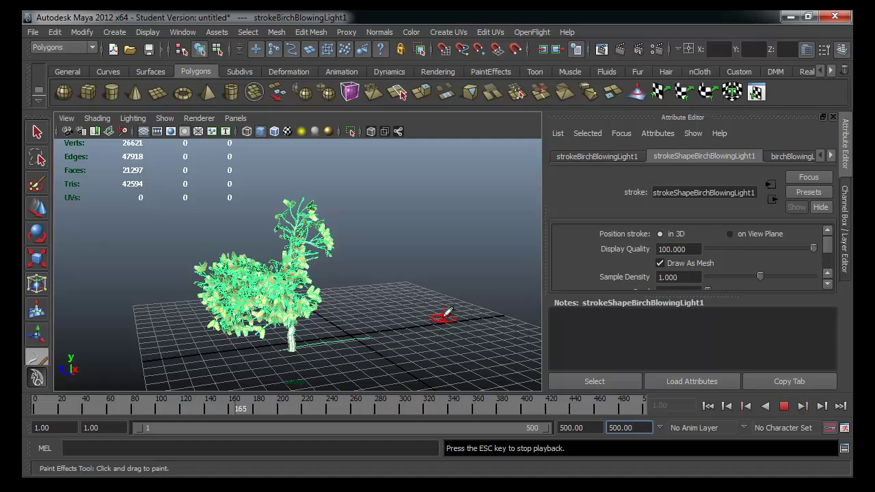
left_click(783, 405)
left_click_drag(718, 295, 721, 369)
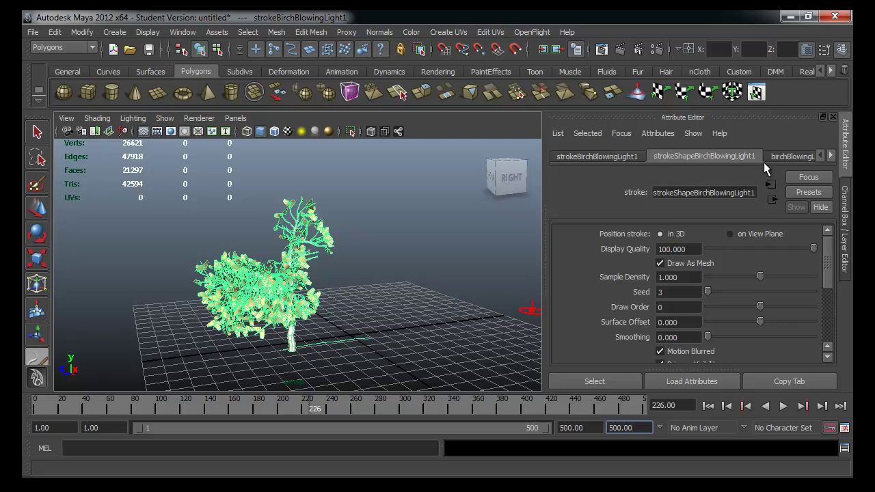
Show the birchBlowingLight1 brush's Channels settings and raise its Global Scale.
left_click(831, 156)
left_click(831, 156)
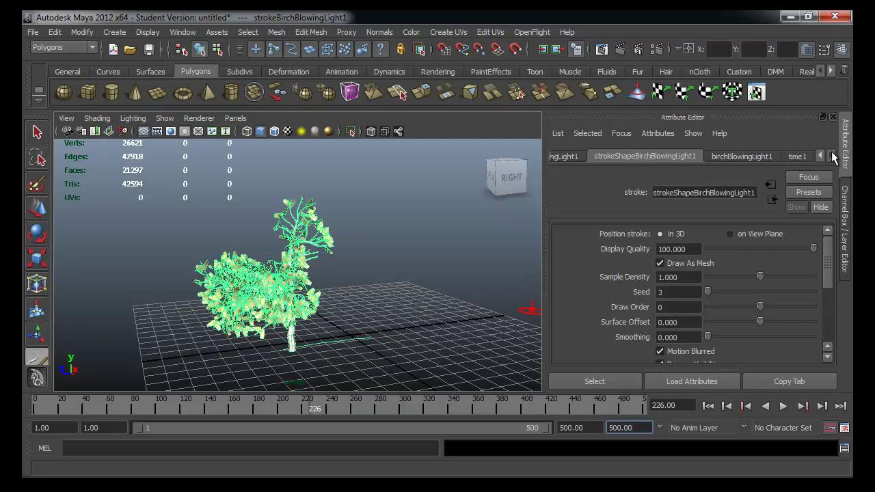
left_click(729, 155)
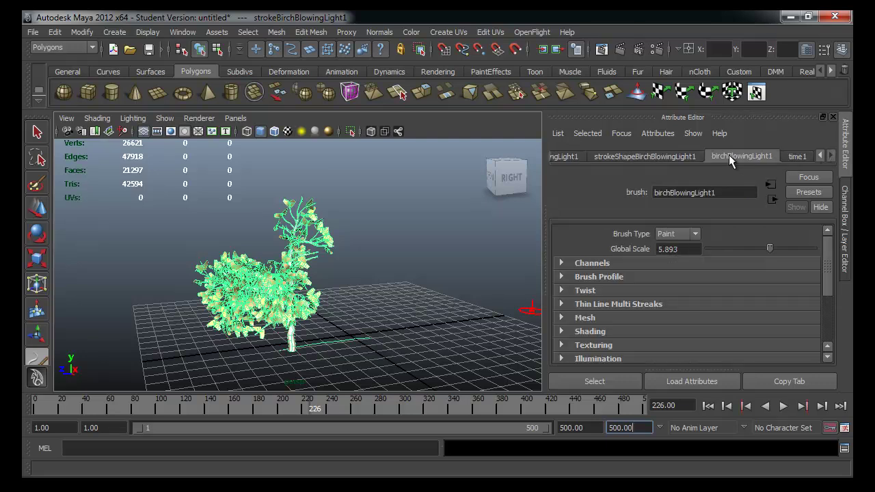
left_click(665, 263)
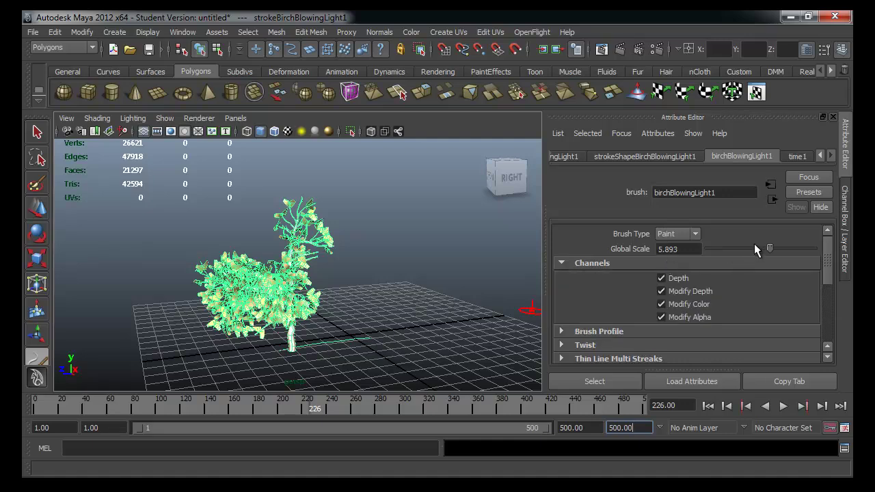
mouse_move(767, 250)
left_mouse_down()
mouse_move(720, 246)
mouse_move(807, 256)
left_mouse_up()
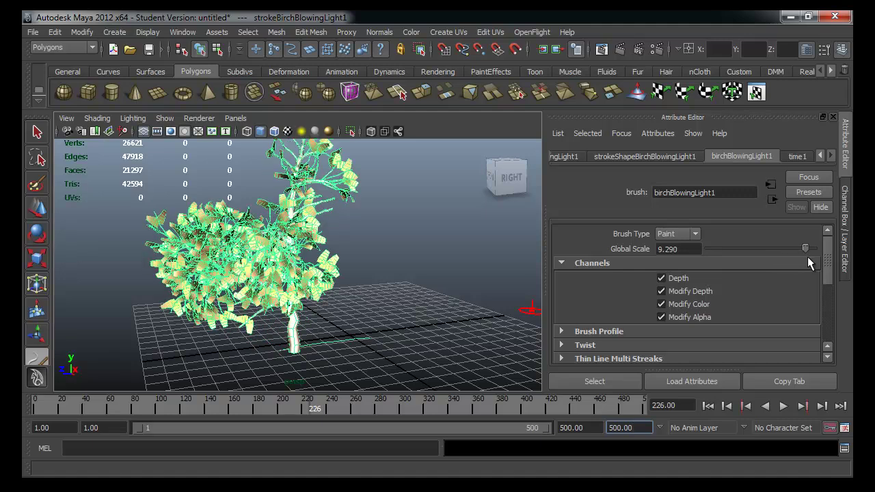
Expand the Twist settings and set Twist to 0.139 and Twist Rate to 1.490.
left_click(562, 344)
scroll(656, 354, "down", 3)
scroll(690, 321, "up", 1)
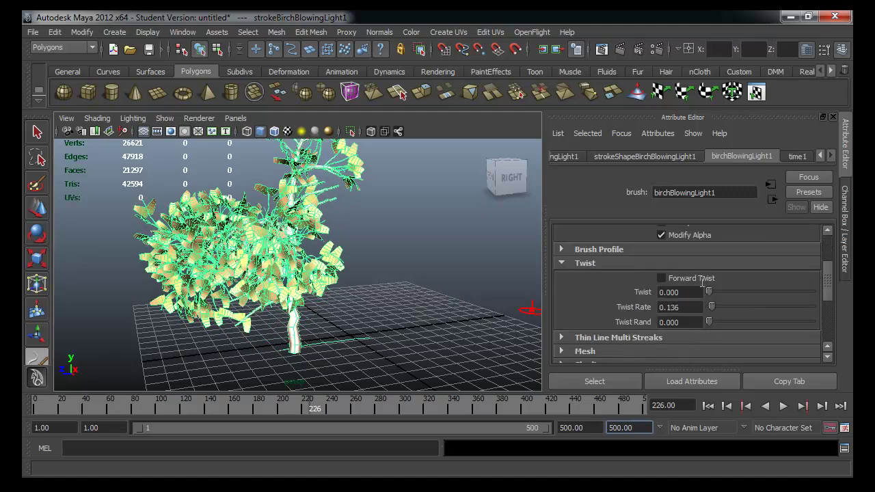
mouse_move(709, 292)
left_mouse_down()
mouse_move(748, 293)
mouse_move(723, 292)
mouse_move(722, 307)
mouse_move(751, 311)
mouse_move(691, 309)
left_mouse_up()
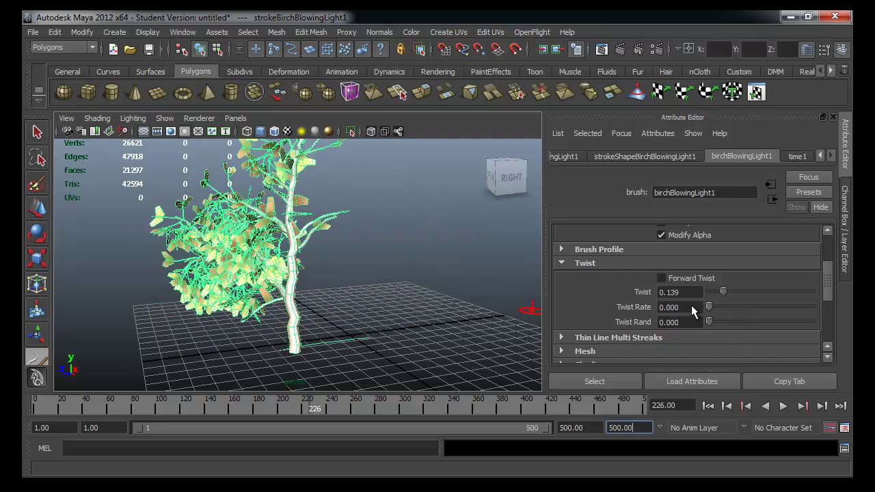
scroll(369, 283, "down", 3)
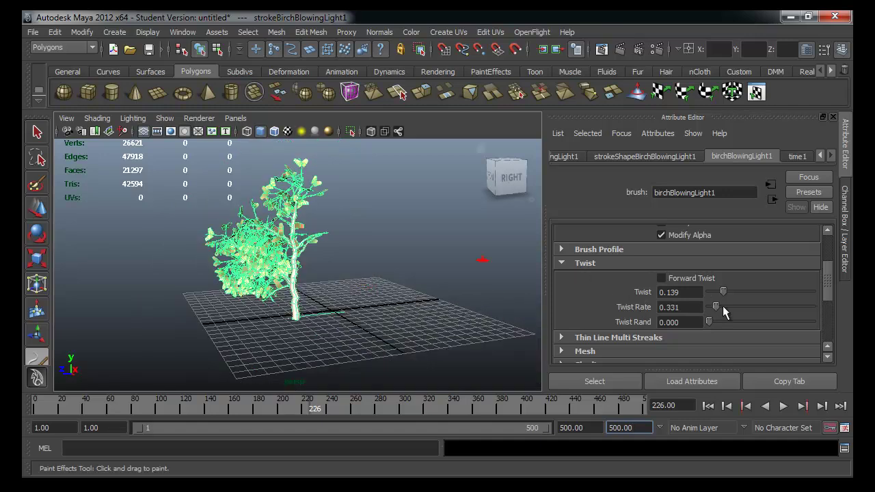
left_click_drag(722, 306, 811, 332)
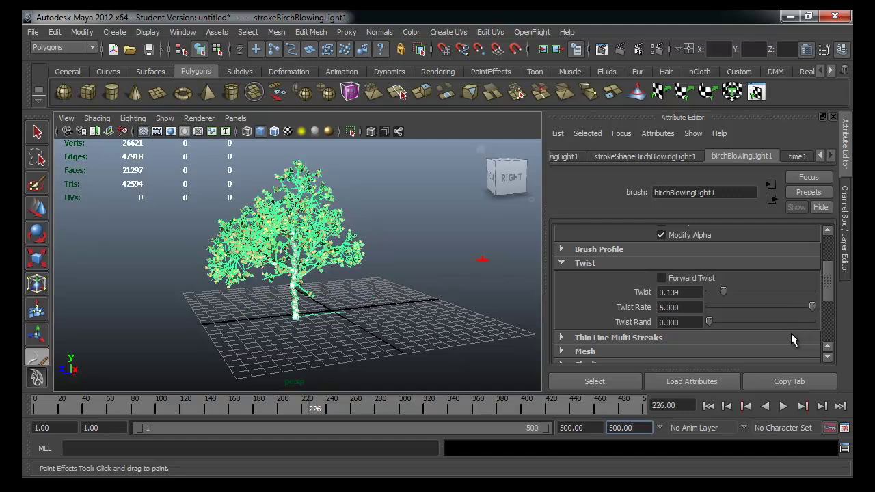
mouse_move(812, 307)
left_mouse_down()
mouse_move(732, 317)
mouse_move(730, 324)
mouse_move(792, 343)
mouse_move(725, 332)
mouse_move(647, 341)
left_mouse_up()
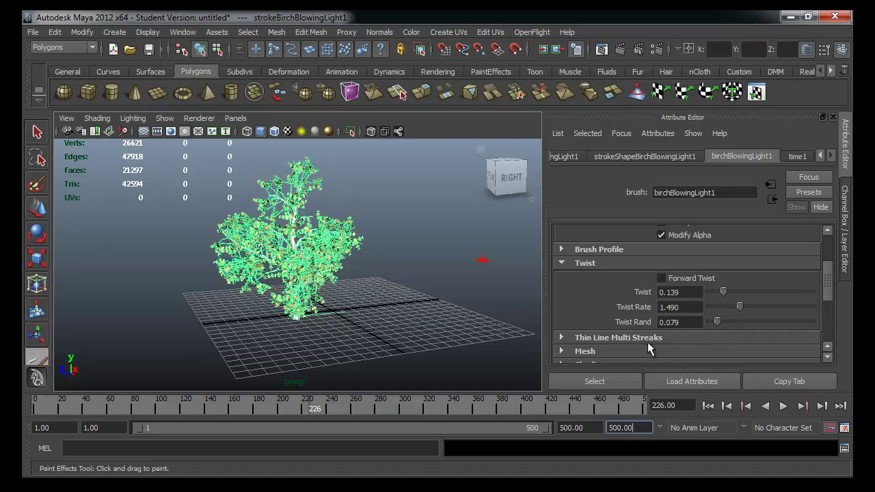
Expand the brush's Mesh settings and reduce the number of Tube Sections.
left_click(620, 337)
scroll(639, 349, "down", 5)
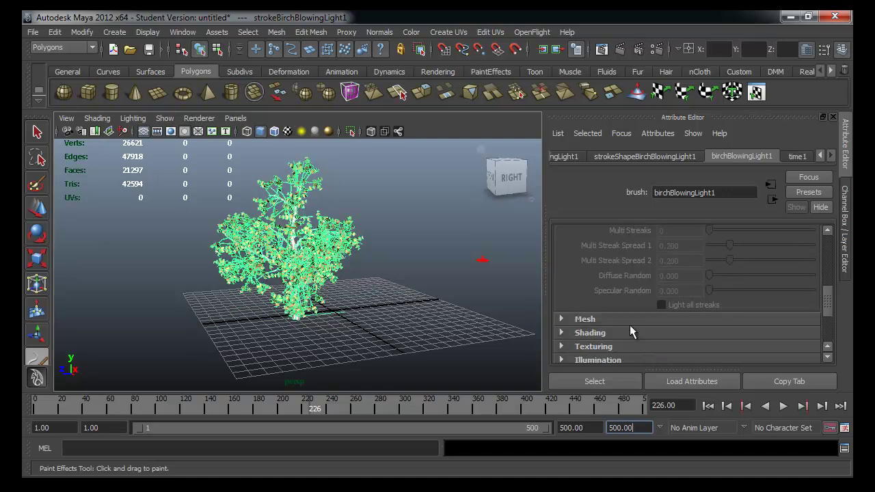
left_click(629, 324)
scroll(635, 328, "down", 3)
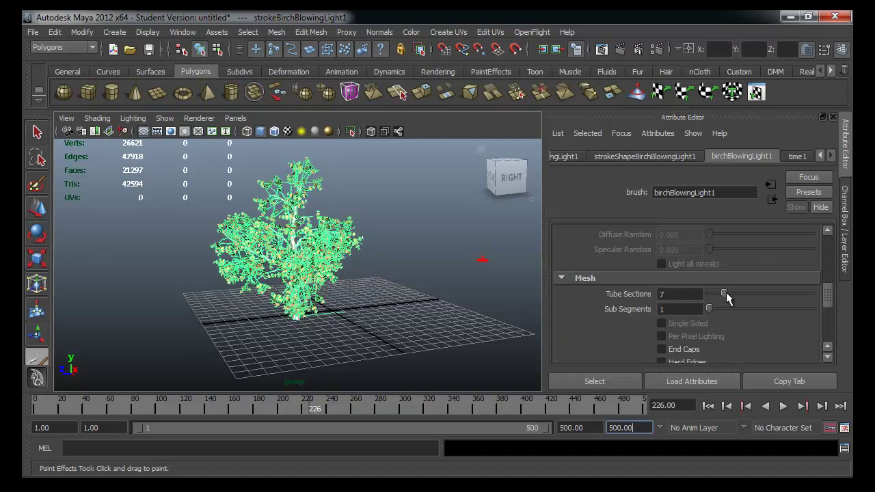
mouse_move(766, 299)
left_mouse_down()
mouse_move(785, 299)
mouse_move(736, 302)
left_mouse_up()
Expand and review the brush's Mesh Environment Reflections and Shading settings.
scroll(729, 348, "down", 3)
scroll(650, 286, "down", 2)
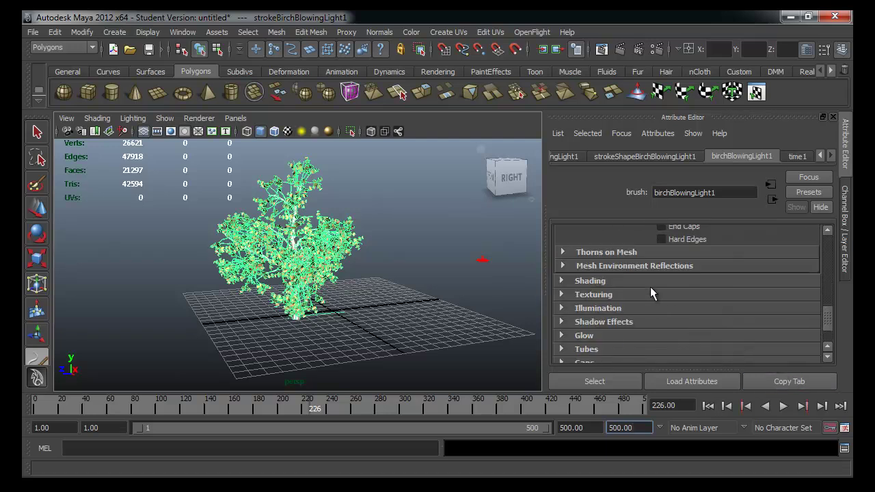
left_click(623, 266)
scroll(674, 310, "down", 1)
scroll(675, 310, "down", 1)
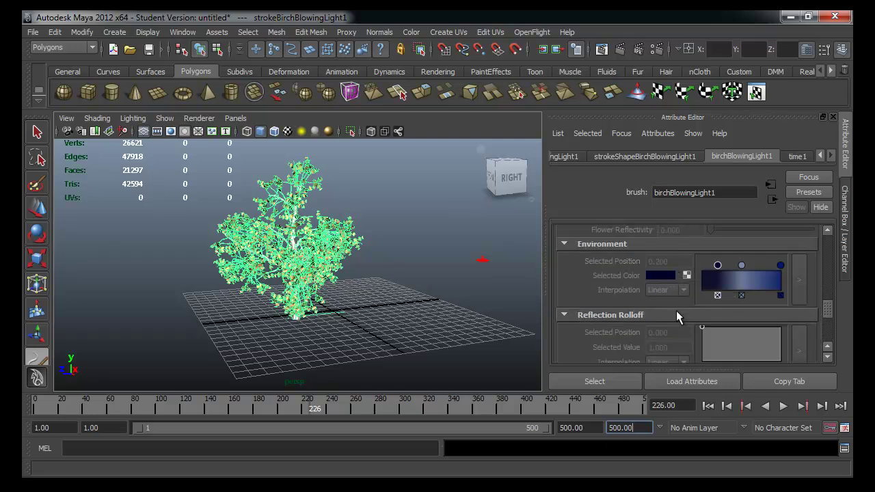
scroll(675, 314, "up", 1)
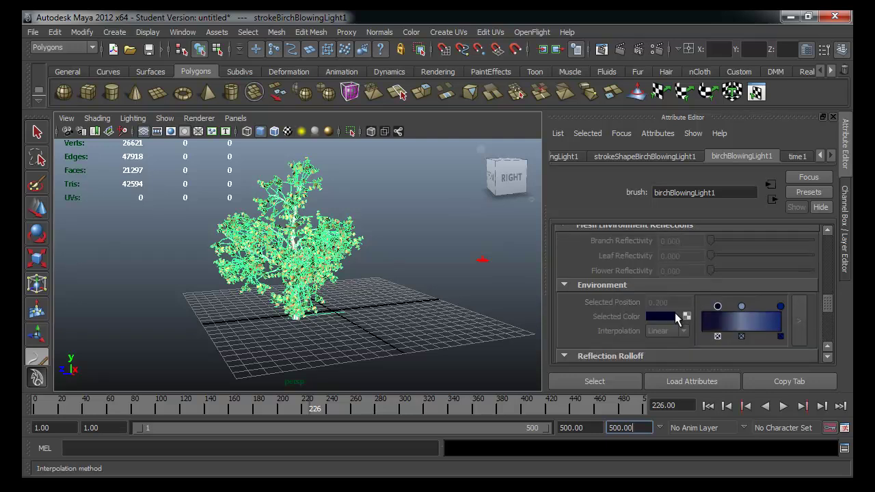
scroll(675, 314, "down", 1)
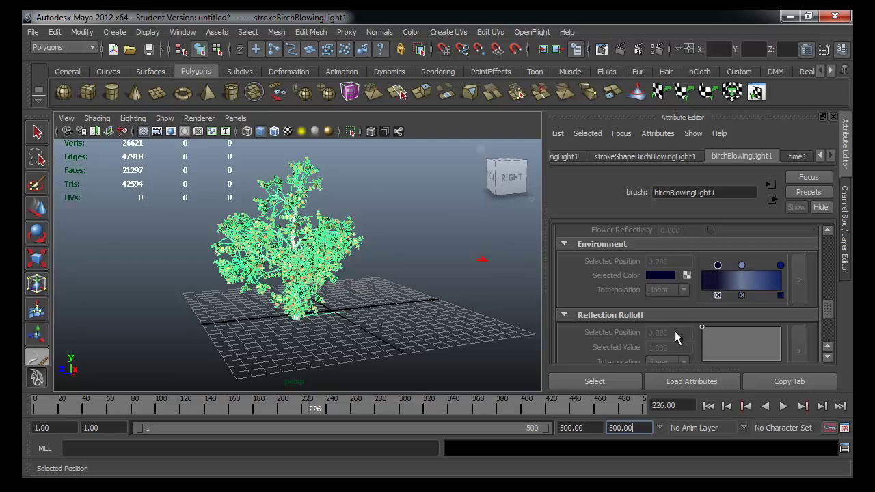
scroll(674, 331, "down", 3)
left_click(617, 306)
scroll(664, 331, "down", 2)
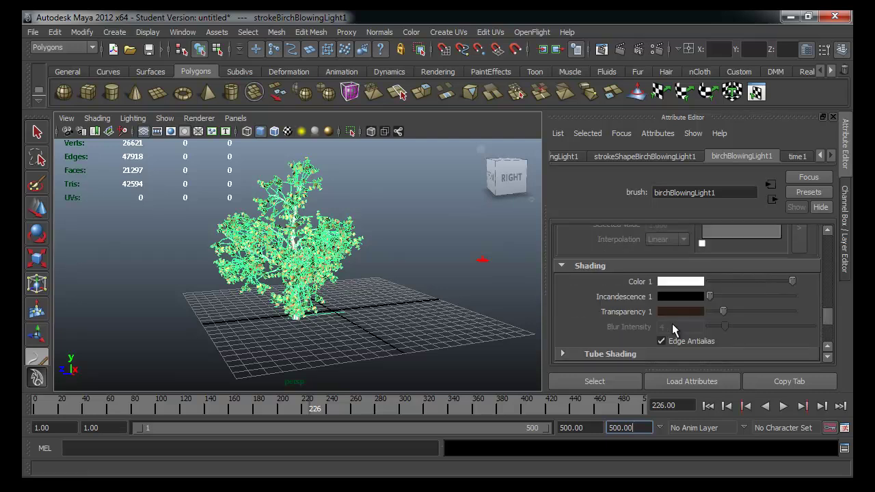
scroll(675, 319, "down", 2)
scroll(674, 318, "up", 2)
scroll(675, 325, "down", 1)
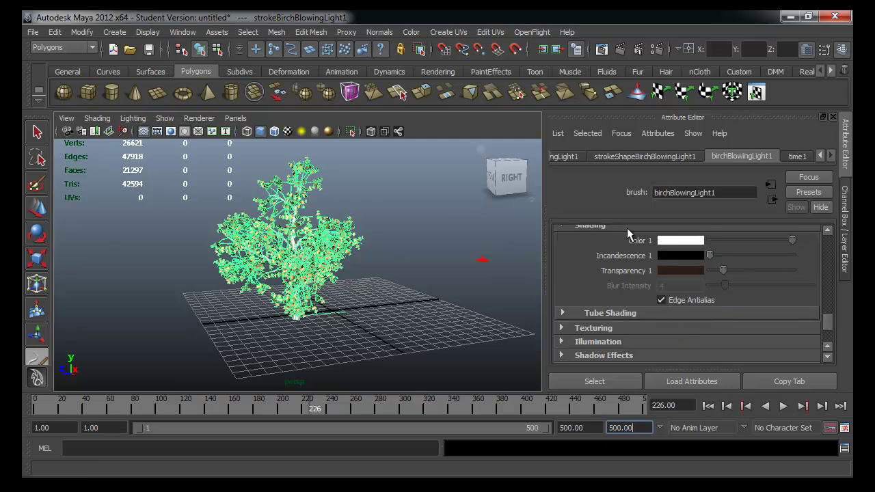
Inspect the time1 node's Node Behavior and Extra Attributes, then return to the stroke shape.
left_click(796, 155)
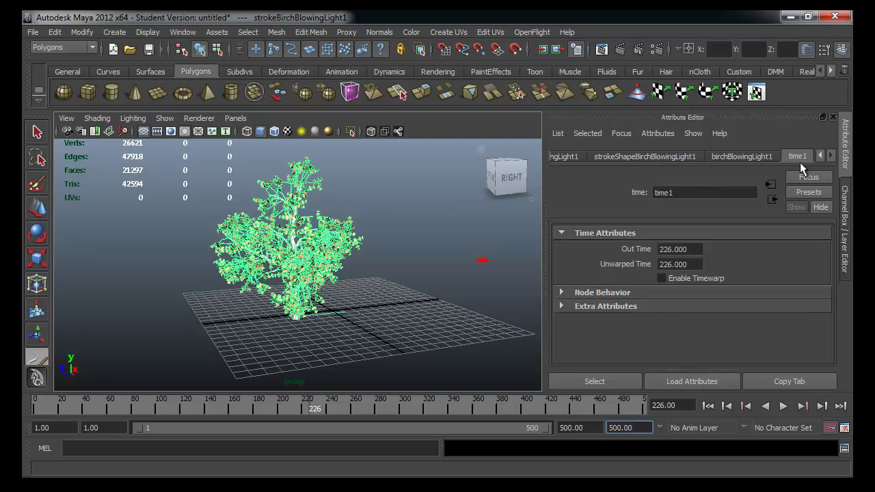
left_click(561, 292)
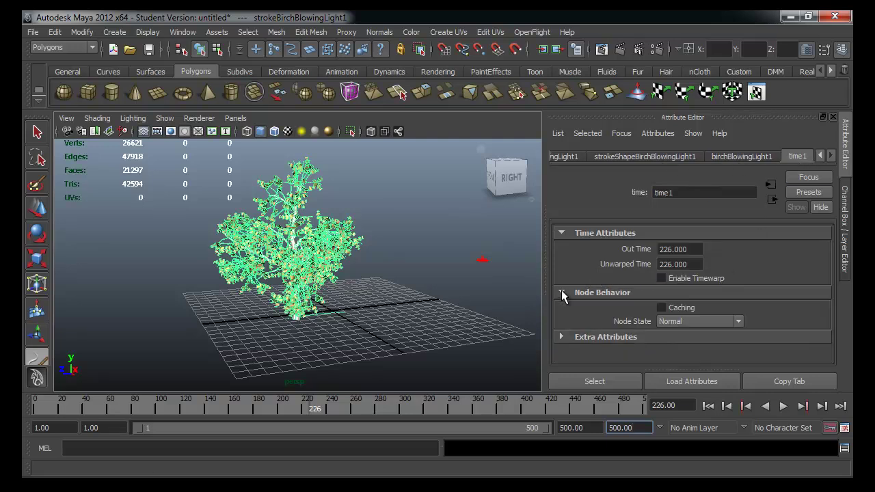
left_click(561, 336)
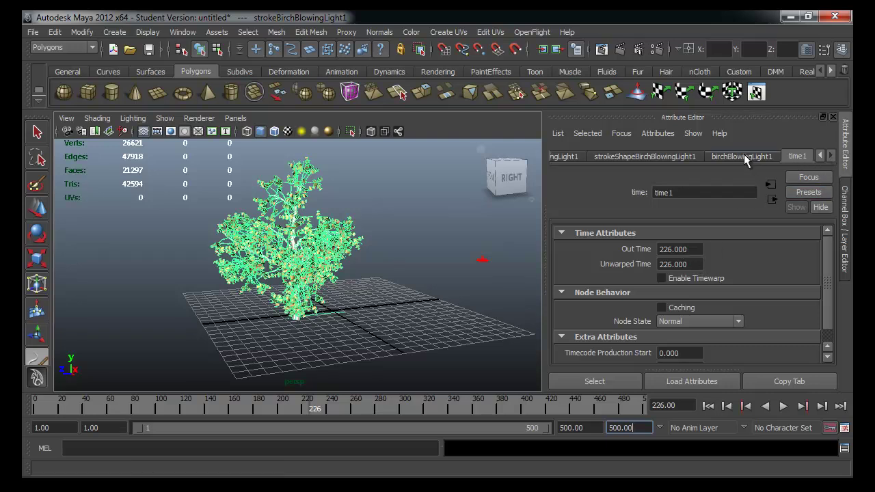
left_click(672, 156)
scroll(737, 333, "down", 2)
scroll(735, 338, "down", 2)
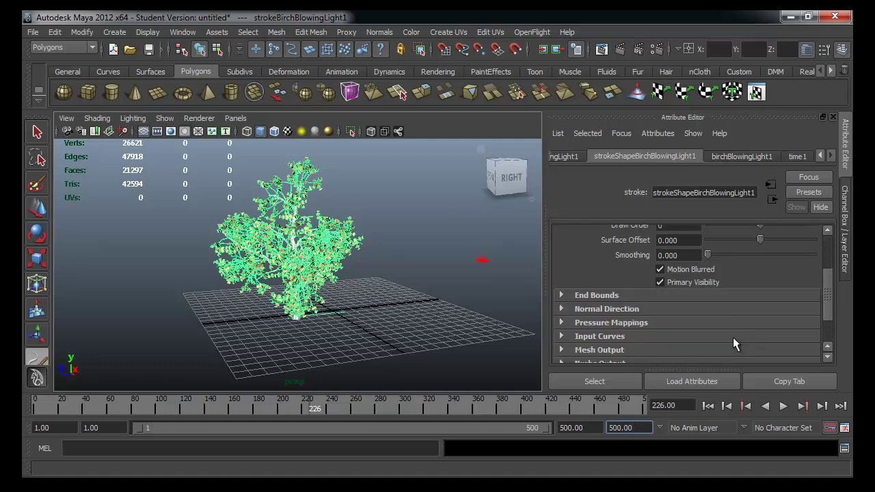
Expand End Bounds, set Min Clip to 0.245 and trim Max Clip on the stroke.
left_click(605, 294)
mouse_move(708, 311)
left_mouse_down()
mouse_move(810, 308)
mouse_move(700, 324)
left_mouse_up()
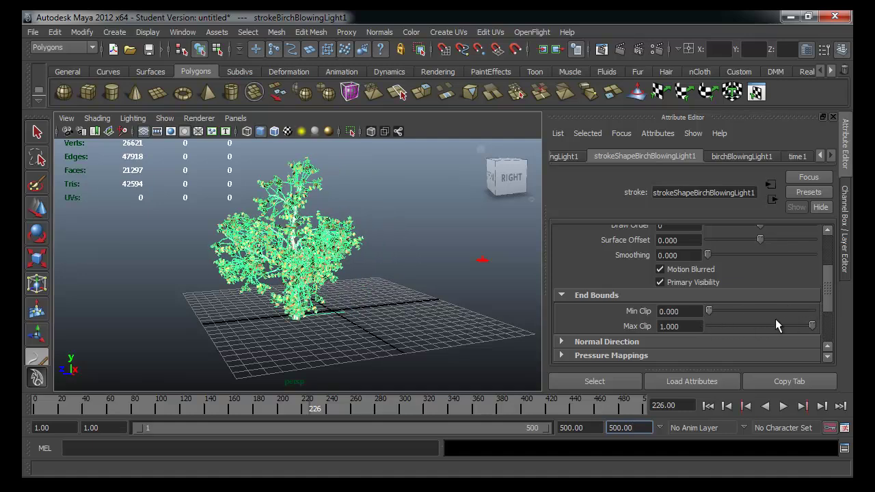
mouse_move(774, 319)
left_mouse_down()
mouse_move(711, 330)
mouse_move(841, 324)
left_mouse_up()
Expand Pressure Mappings and drag the Pressure Scale ramp point, checking its position and interpolation options.
left_click(654, 340)
scroll(674, 347, "down", 1)
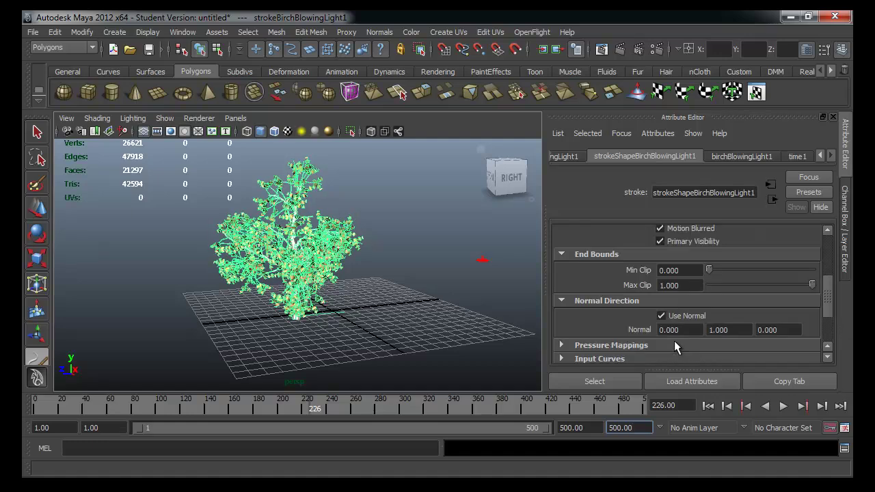
left_click(631, 344)
scroll(655, 352, "down", 2)
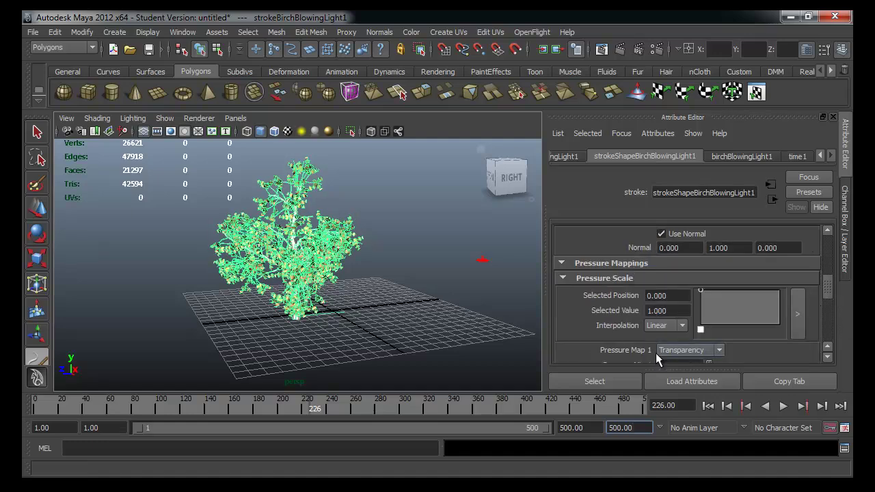
mouse_move(700, 291)
left_mouse_down()
mouse_move(688, 321)
mouse_move(669, 278)
left_mouse_up()
left_click_drag(699, 291, 699, 319)
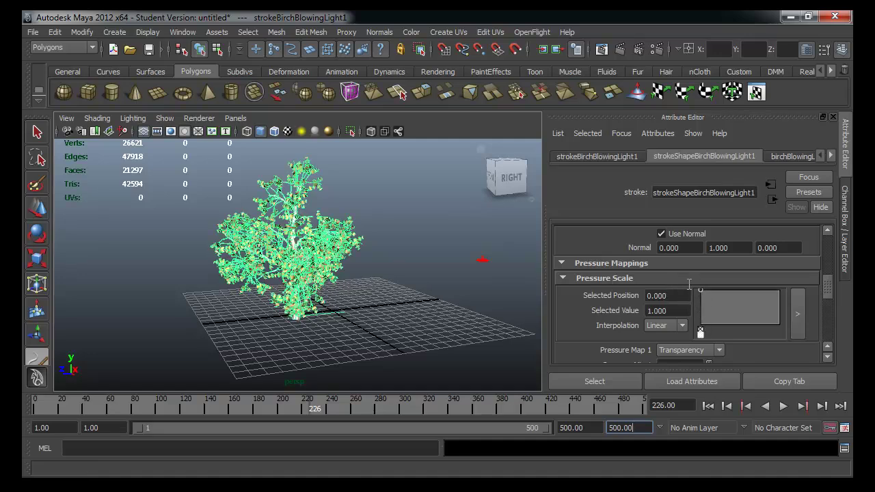
right_click(675, 296)
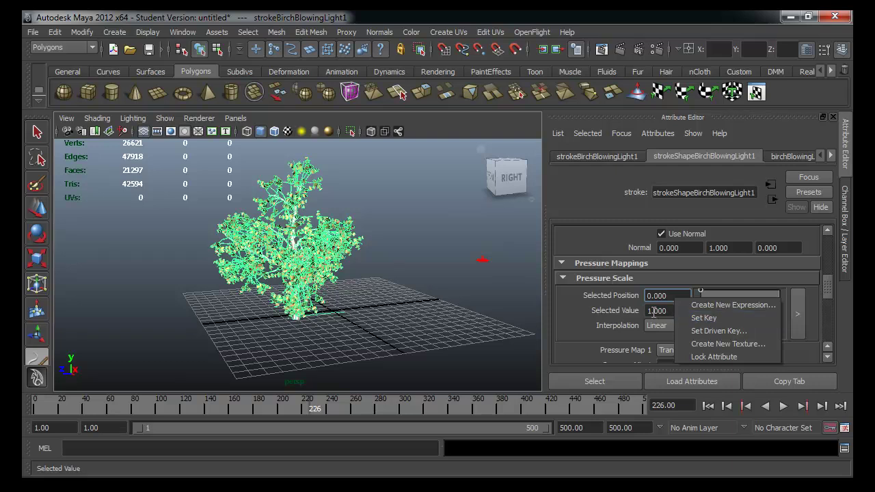
left_click(618, 318)
right_click(623, 321)
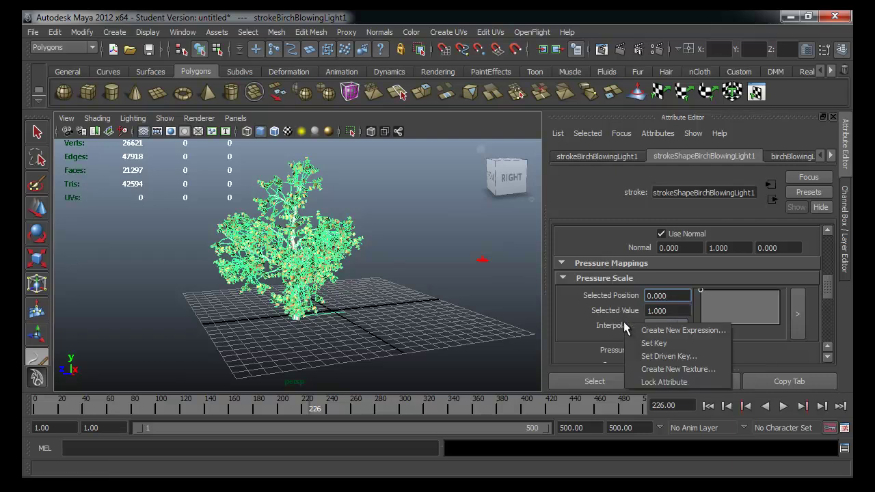
Add Pressure Scale ramp points at the right end and middle (0.426, value 0.120), and lower Pressure Min 1.
mouse_move(744, 311)
left_mouse_down()
mouse_move(790, 313)
mouse_move(791, 330)
mouse_move(787, 309)
left_mouse_up()
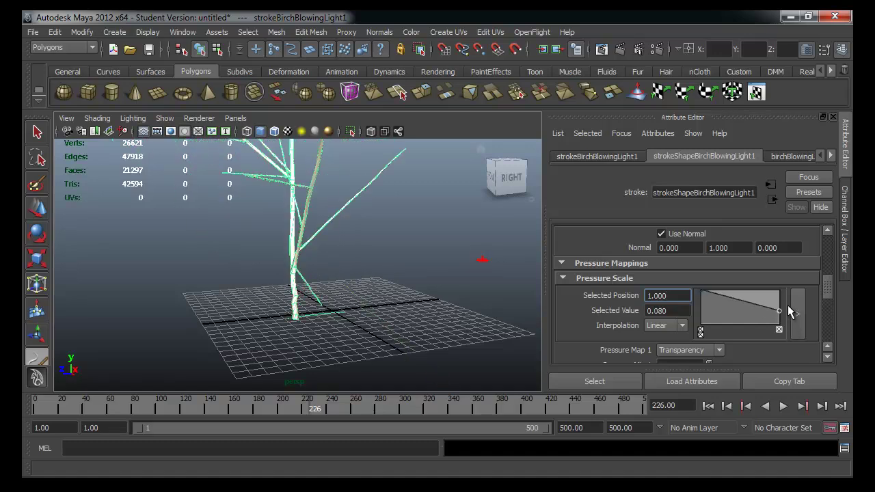
mouse_move(708, 292)
left_mouse_down()
mouse_move(726, 311)
mouse_move(735, 283)
mouse_move(735, 315)
left_mouse_up()
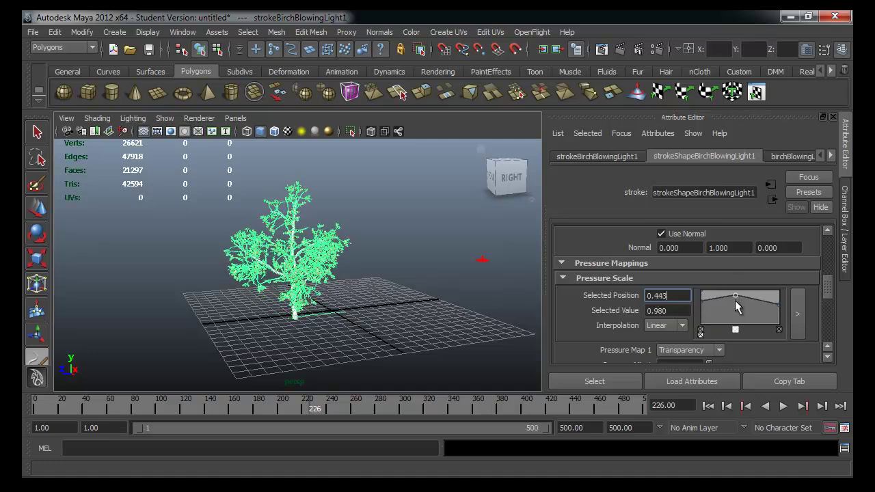
scroll(724, 314, "down", 2)
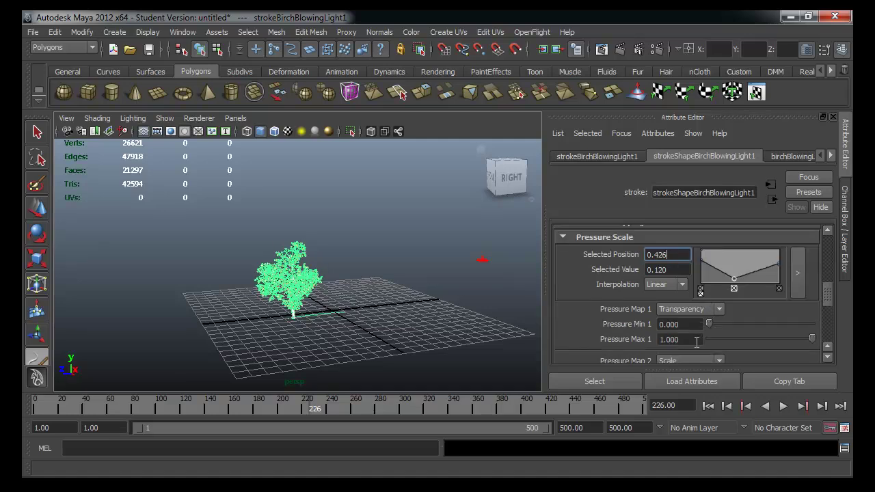
scroll(701, 316, "down", 2)
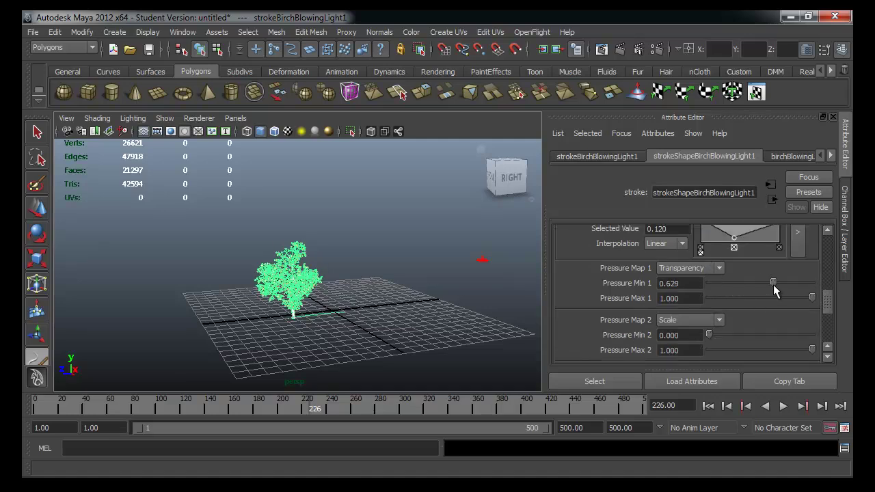
left_click_drag(775, 291, 770, 291)
scroll(418, 318, "up", 2)
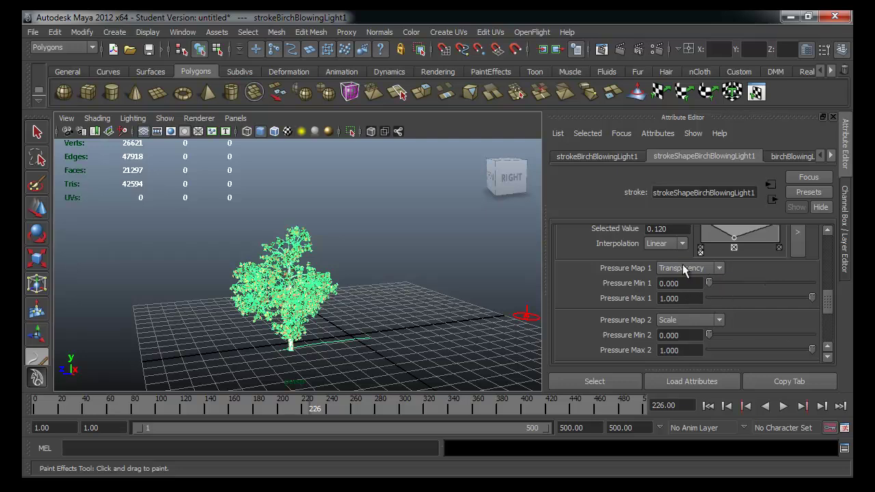
Expand the Pressure list, set Pressure[7] to 0.8, and try out Pressure[1] values.
scroll(700, 305, "down", 2)
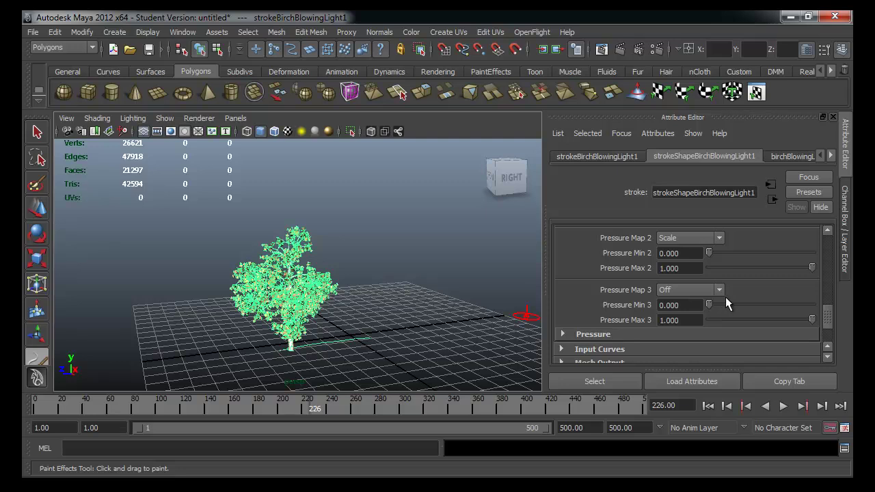
left_click(601, 335)
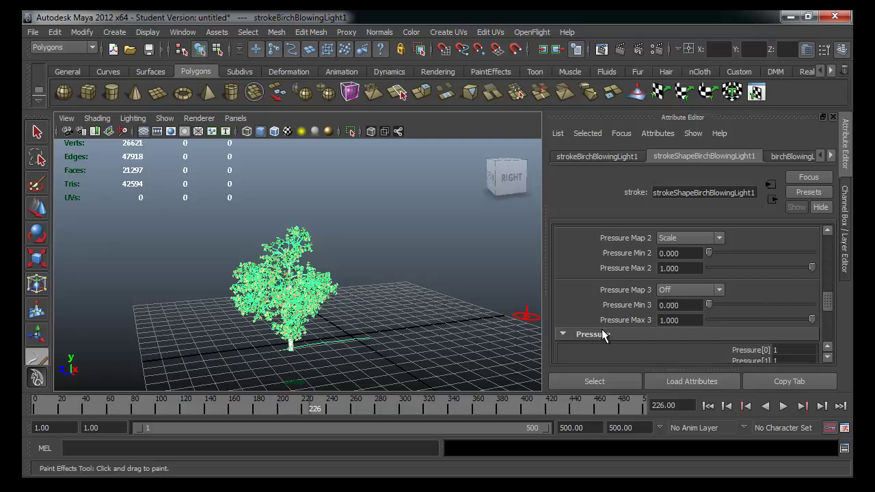
scroll(677, 340, "down", 3)
scroll(680, 339, "down", 2)
scroll(680, 339, "down", 2)
scroll(681, 337, "up", 2)
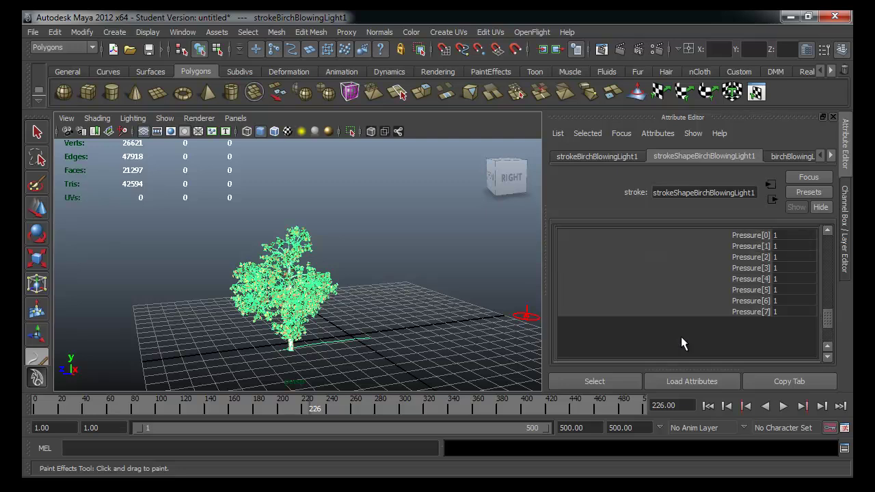
left_click(739, 311)
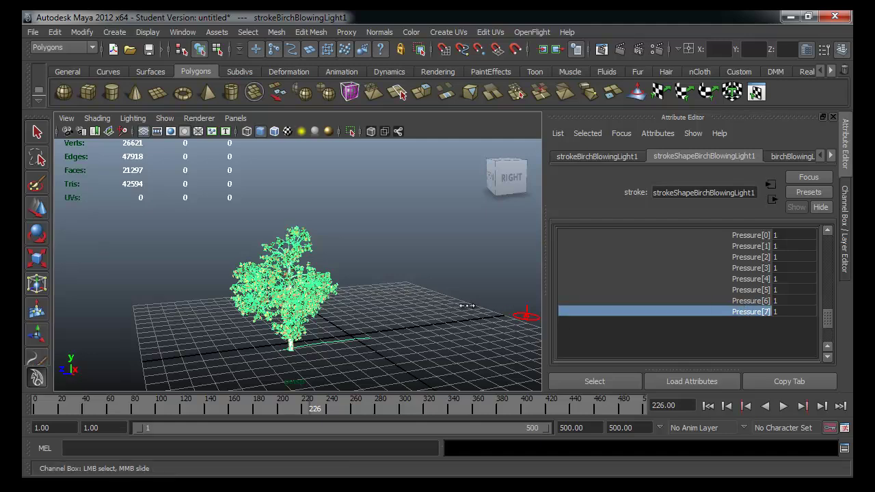
middle_click_drag(467, 306, 444, 301)
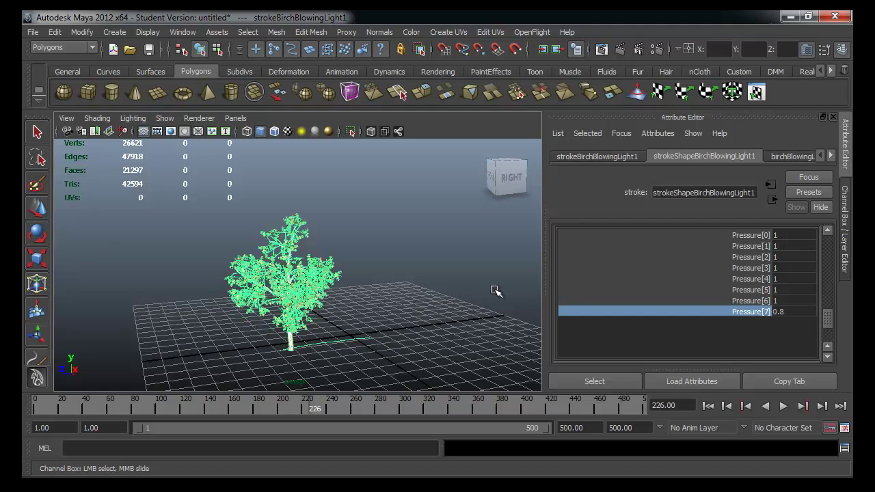
left_click(744, 235)
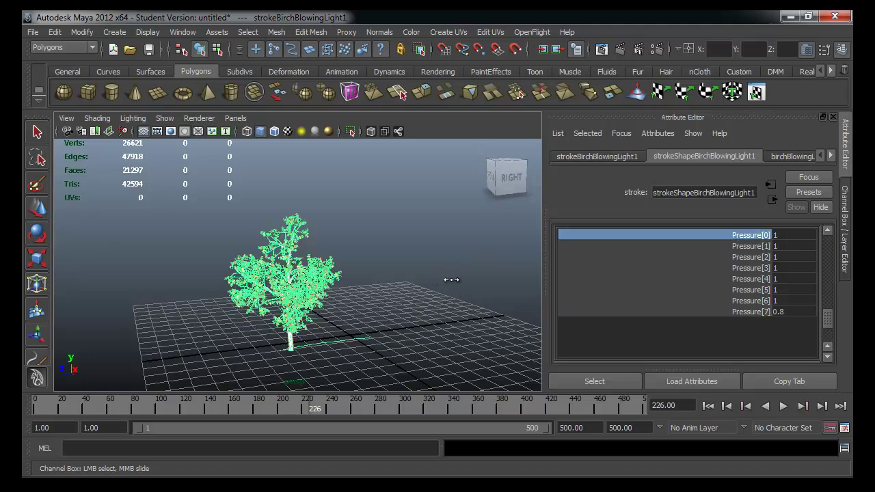
left_click(726, 246, "shift")
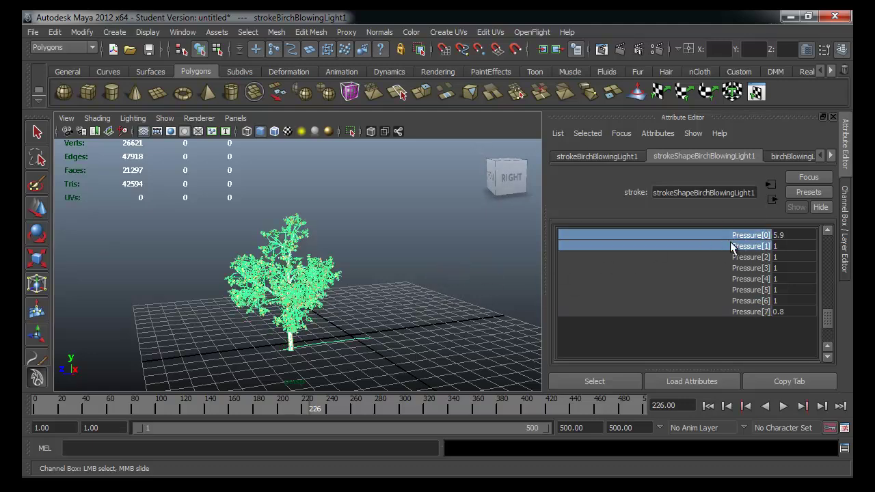
left_click(733, 246)
middle_click_drag(510, 282, 583, 269)
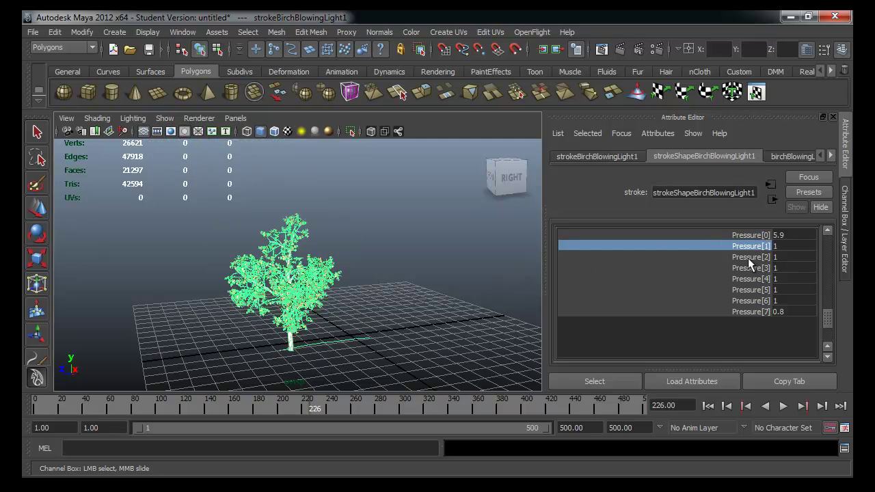
Set Pressure[3] to 4.7, Pressure[4] to 3.8 and Pressure[5] to 8.2.
left_click(708, 267)
middle_click_drag(470, 296, 487, 301)
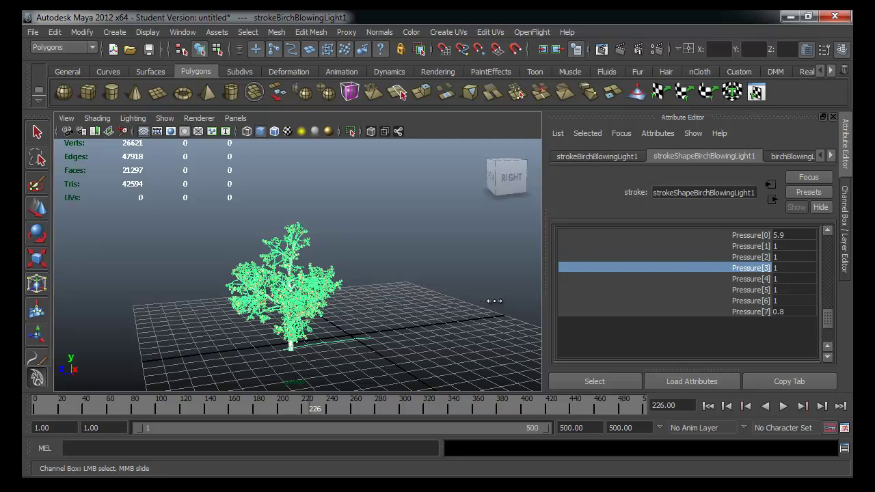
left_click(704, 279)
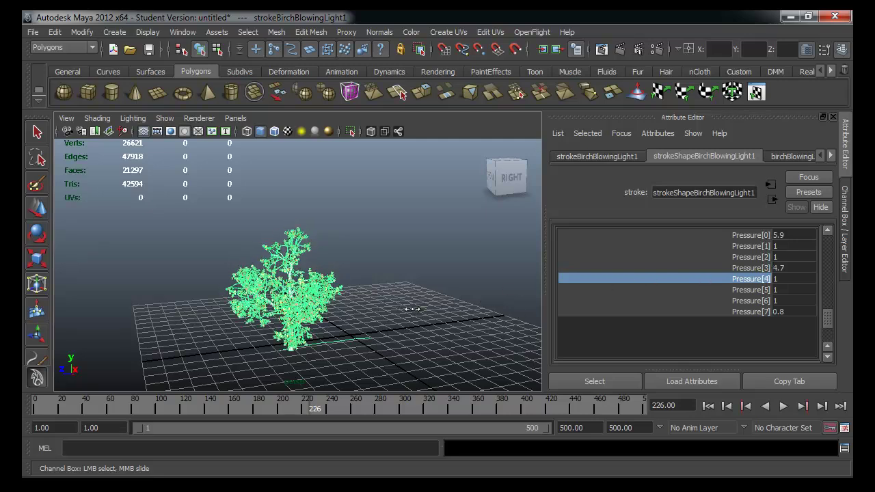
middle_click_drag(362, 310, 406, 312)
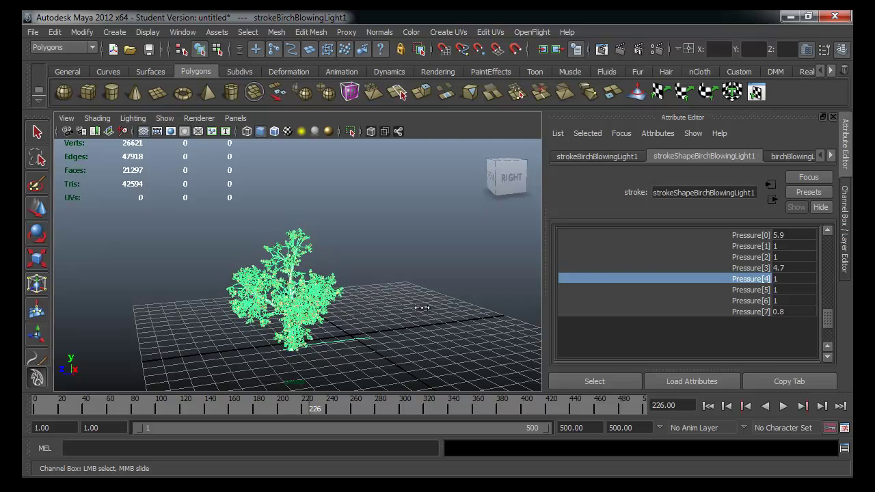
left_click(758, 290)
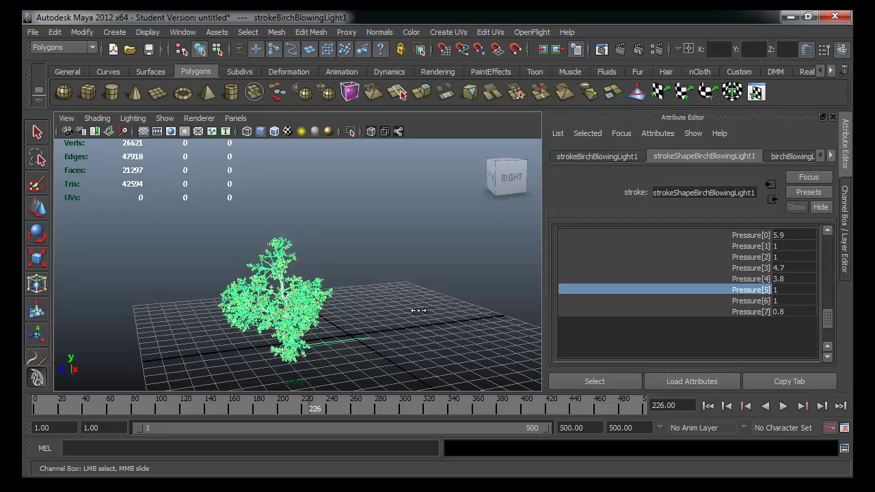
mouse_move(413, 309)
middle_mouse_down()
mouse_move(347, 301)
mouse_move(442, 311)
mouse_move(253, 332)
mouse_move(389, 335)
mouse_move(472, 310)
mouse_move(438, 319)
mouse_move(460, 317)
middle_mouse_up()
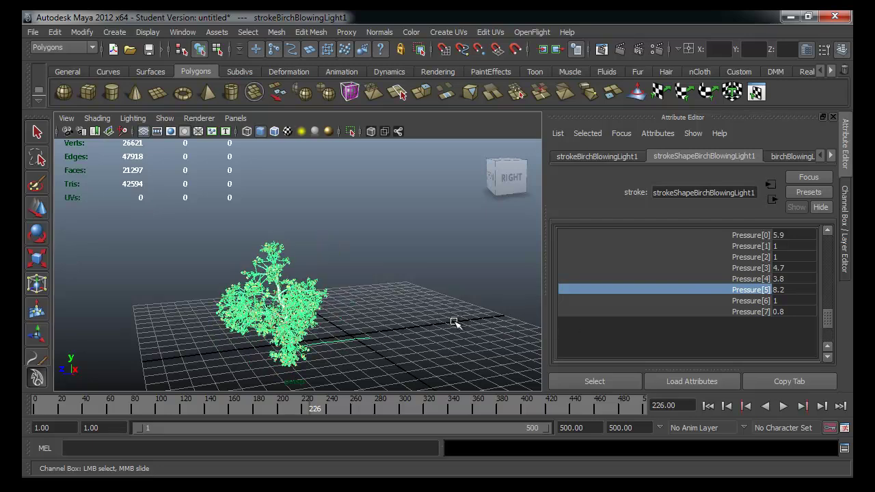
Deselect the birch, render frame 226 as a preview, close it, and return to the Select Tool.
left_click(432, 326)
key("y")
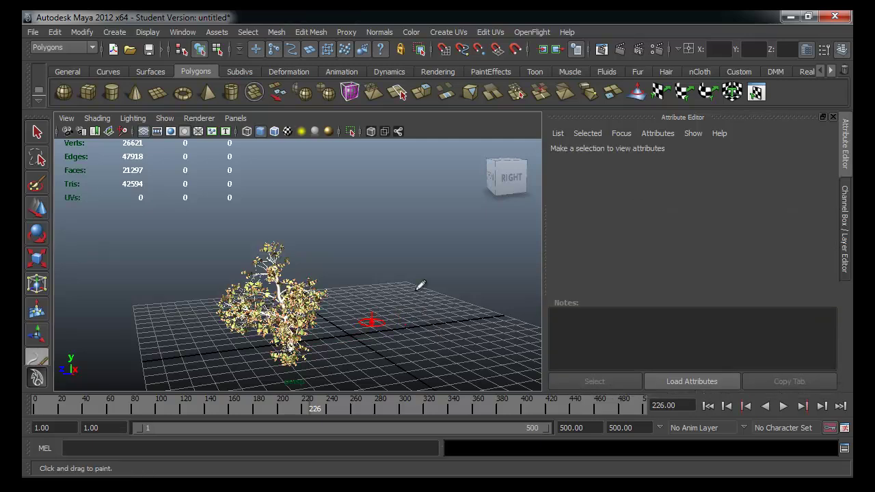
left_click(619, 49)
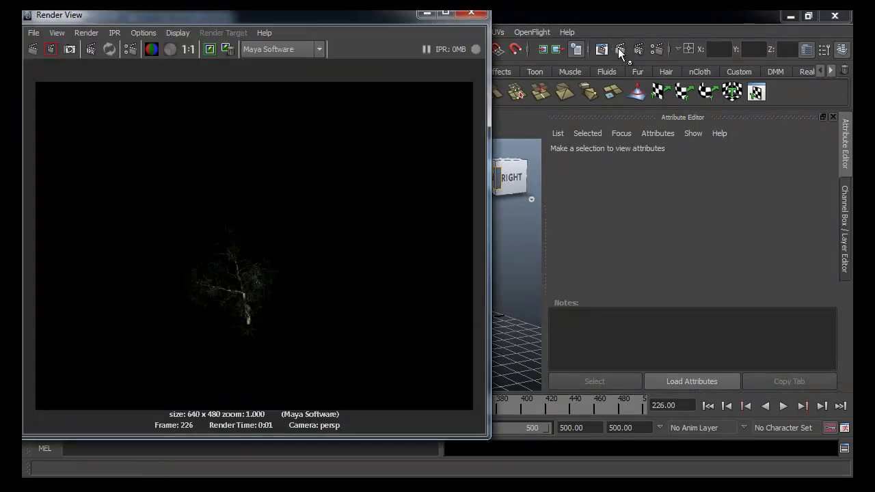
left_click(471, 12)
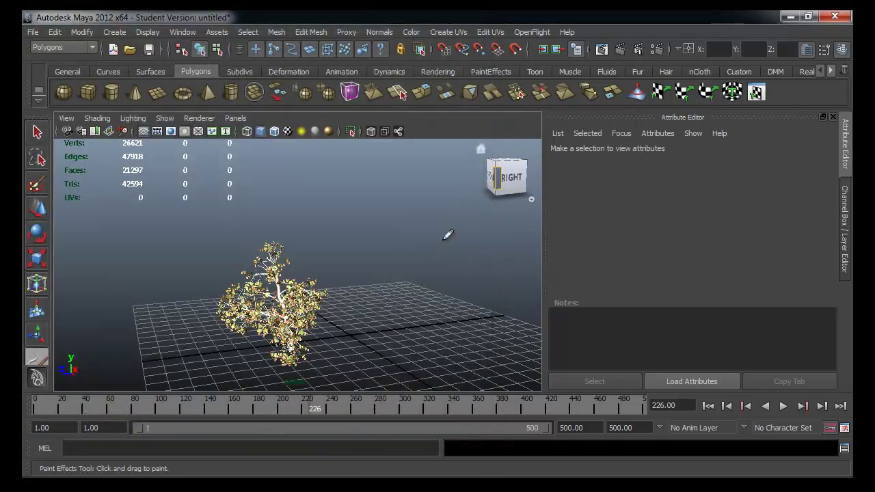
key("q")
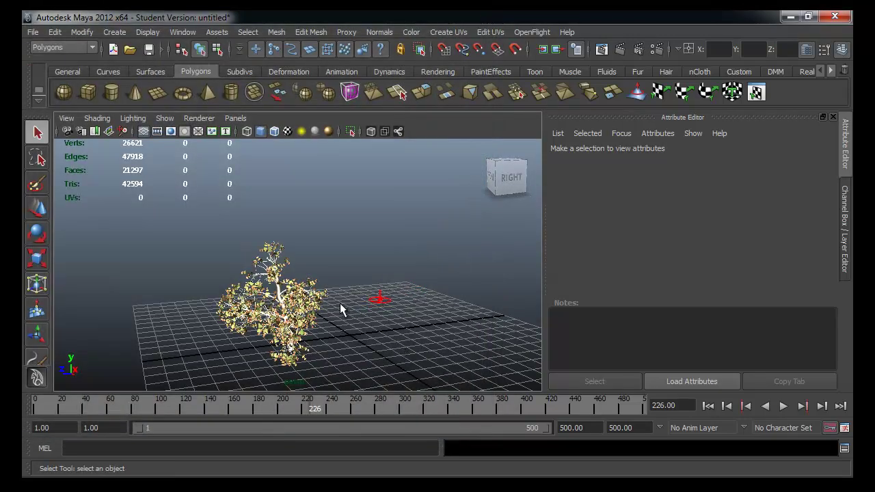
Delete the birch tree from the scene.
mouse_move(298, 321)
left_mouse_down("alt")
mouse_move(298, 336)
mouse_move(321, 341)
left_mouse_up("alt")
left_click(299, 339)
key("Delete")
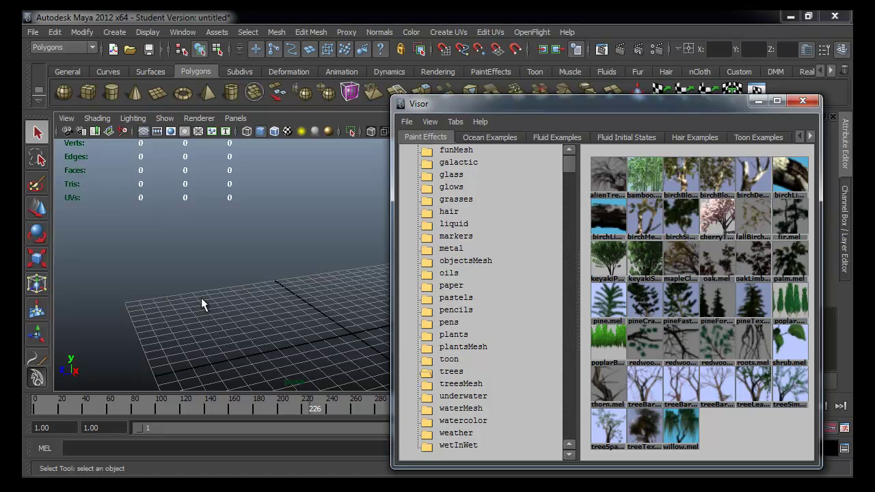
Drag Destroyer.ma from the Visor's Ocean Examples into the viewport and close the Visor.
left_click(500, 136)
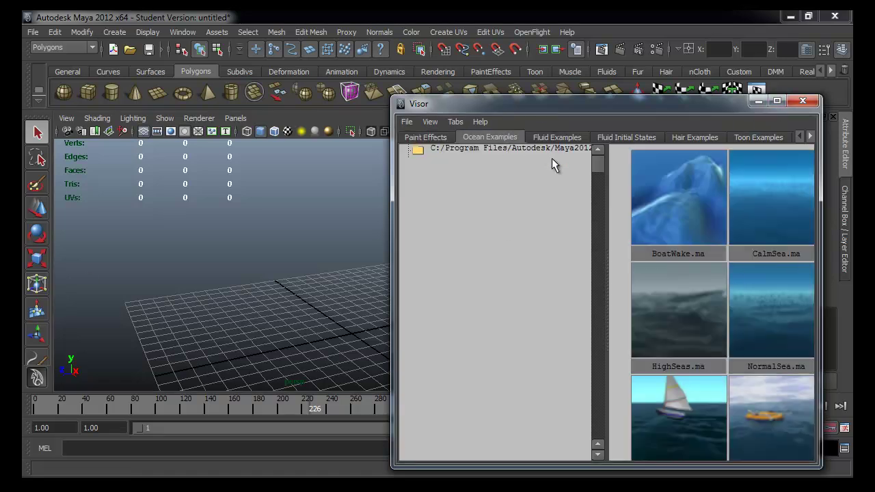
left_click_drag(601, 246, 536, 245)
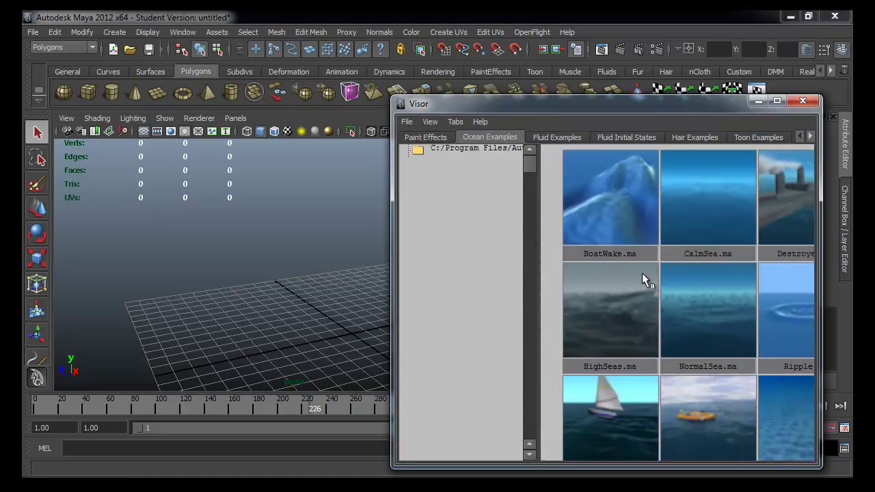
right_click_drag(664, 188, 665, 249, "alt")
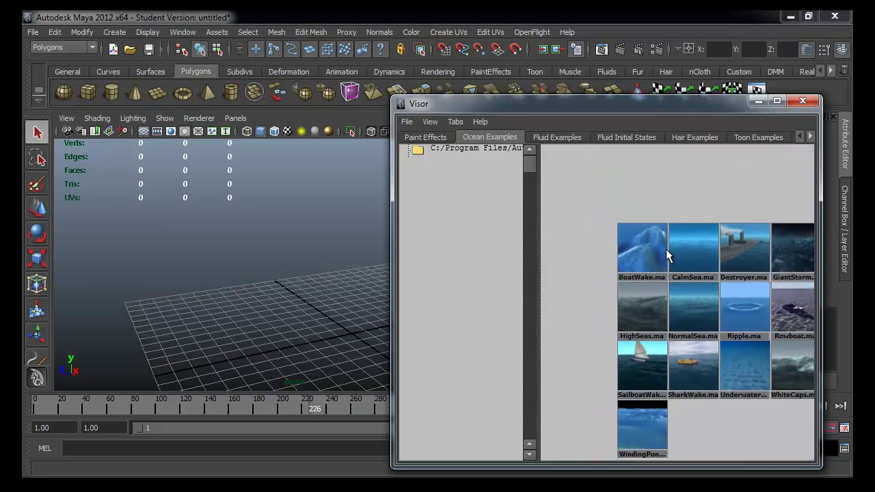
mouse_move(668, 235)
middle_mouse_down("alt")
mouse_move(586, 211)
mouse_move(624, 196)
middle_mouse_up("alt")
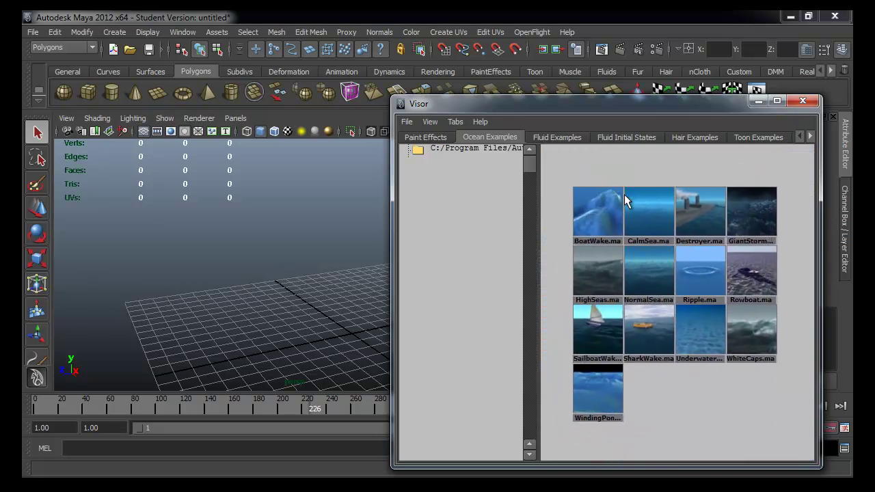
right_click_drag(654, 227, 656, 243, "alt")
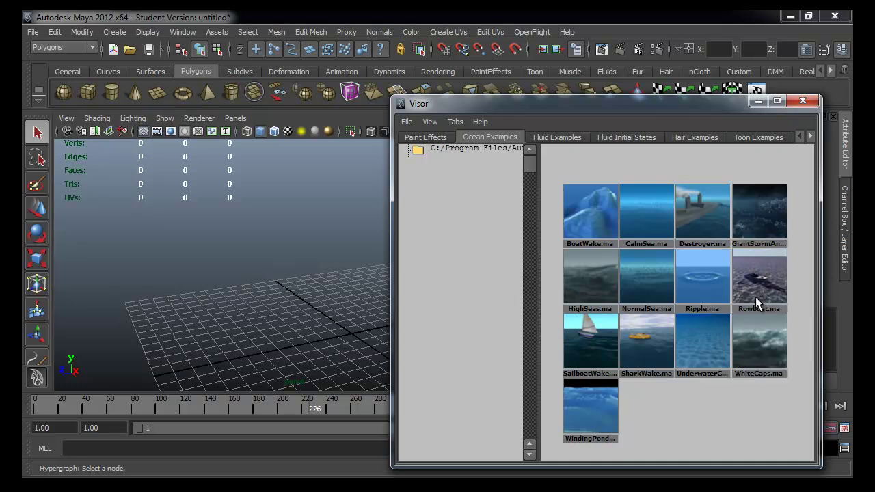
middle_click_drag(757, 292, 758, 268)
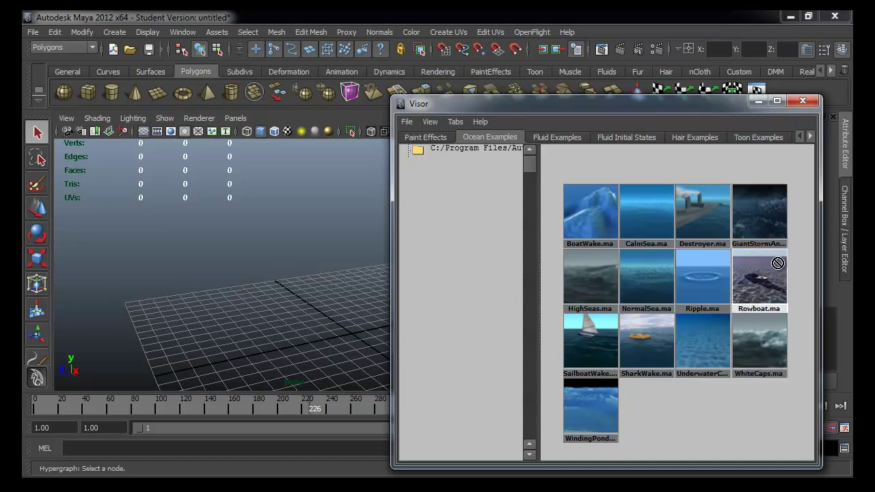
mouse_move(703, 213)
middle_mouse_down()
mouse_move(316, 303)
mouse_move(258, 306)
middle_mouse_up()
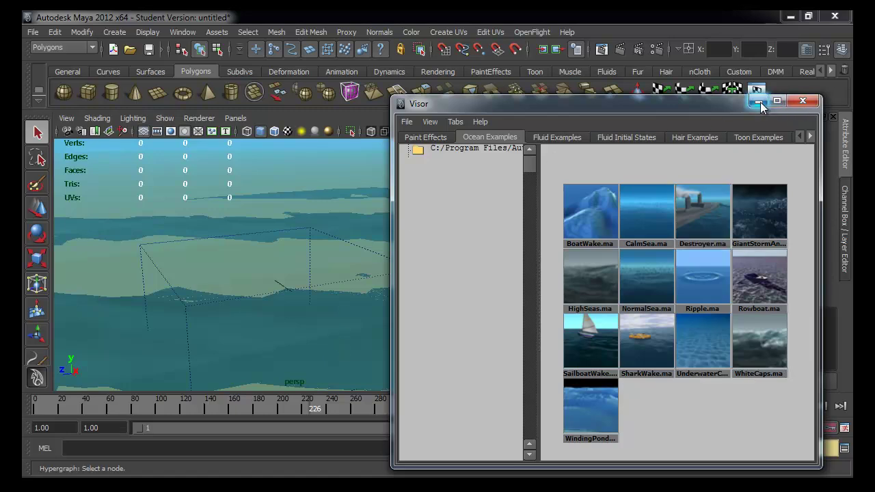
left_click(758, 101)
Frame the destroyer and its smoke container, then play the simulation from the start to frame 195.
mouse_move(397, 333)
left_mouse_down("alt")
mouse_move(348, 318)
mouse_move(94, 332)
mouse_move(203, 335)
mouse_move(214, 345)
mouse_move(336, 319)
mouse_move(301, 302)
mouse_move(182, 316)
mouse_move(244, 302)
left_mouse_up("alt")
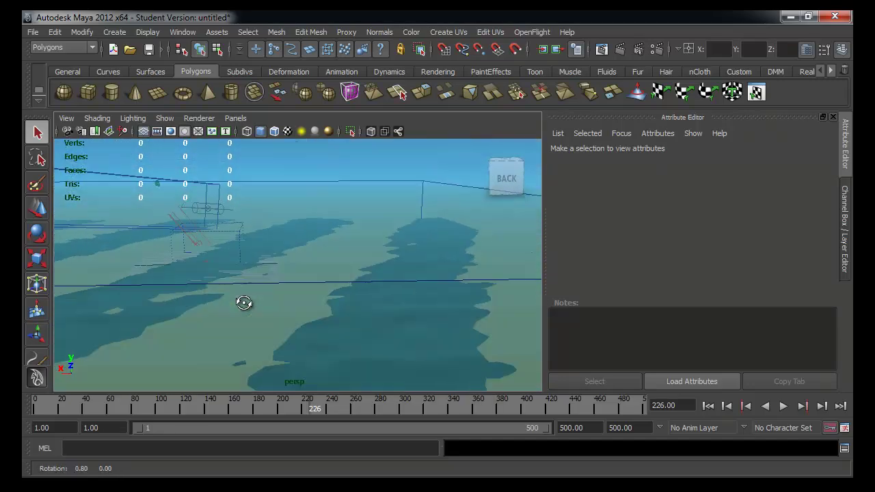
middle_click_drag(244, 302, 347, 320, "alt")
mouse_move(347, 320)
right_mouse_down("alt")
mouse_move(376, 311)
mouse_move(355, 314)
right_mouse_up("alt")
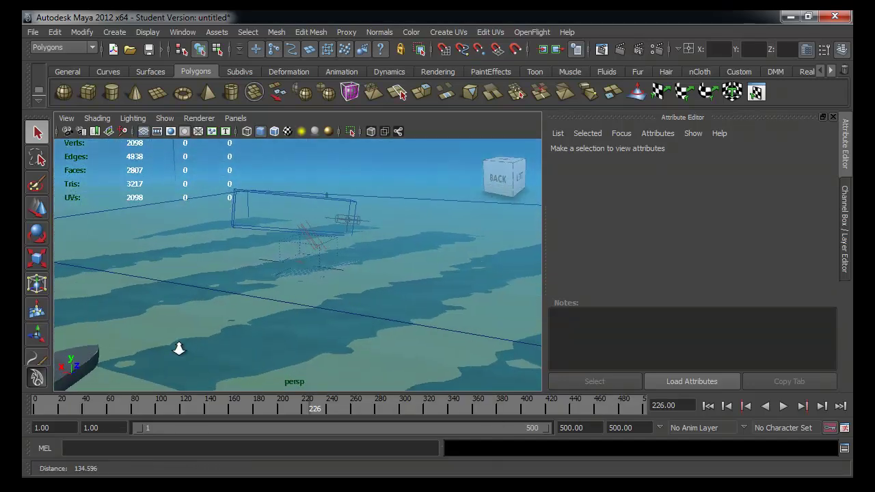
mouse_move(180, 348)
left_mouse_down("alt")
mouse_move(264, 328)
mouse_move(235, 311)
mouse_move(320, 335)
left_mouse_up("alt")
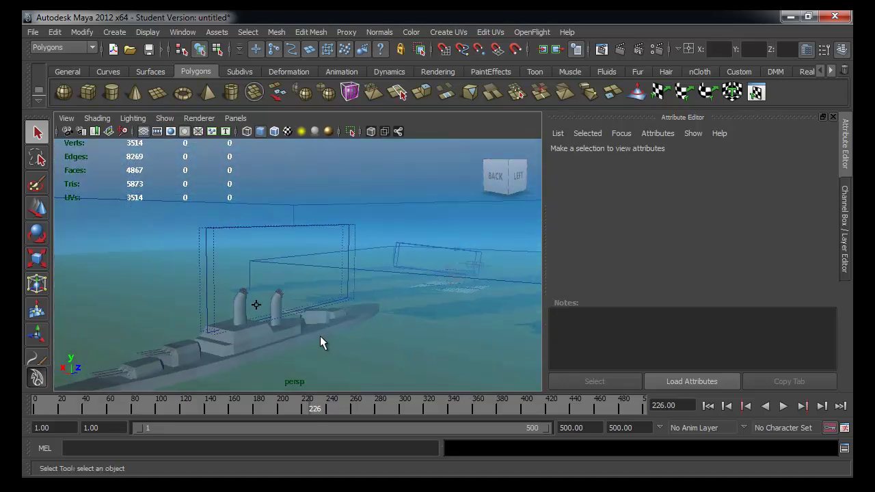
right_click_drag(320, 336, 265, 330, "alt")
mouse_move(265, 330)
middle_mouse_down("alt")
mouse_move(322, 326)
mouse_move(335, 344)
middle_mouse_up("alt")
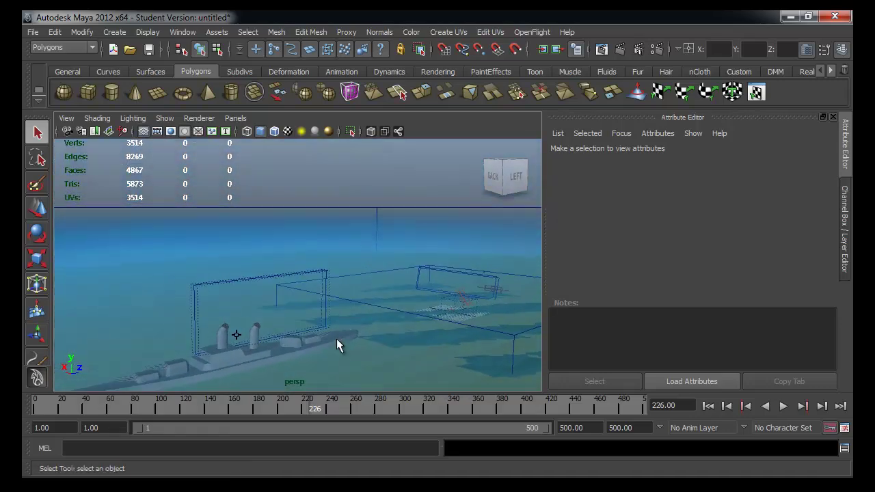
mouse_move(335, 344)
left_mouse_down("alt")
mouse_move(332, 328)
mouse_move(348, 342)
mouse_move(313, 316)
left_mouse_up("alt")
left_click(708, 406)
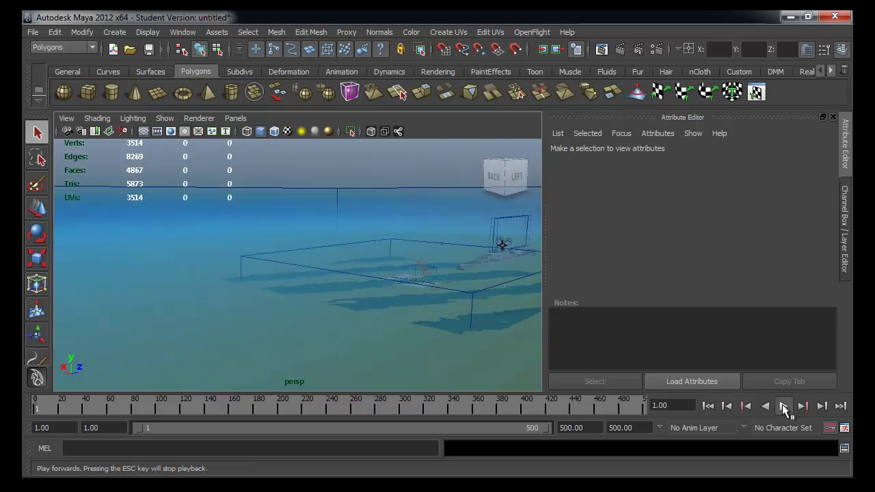
left_click(783, 406)
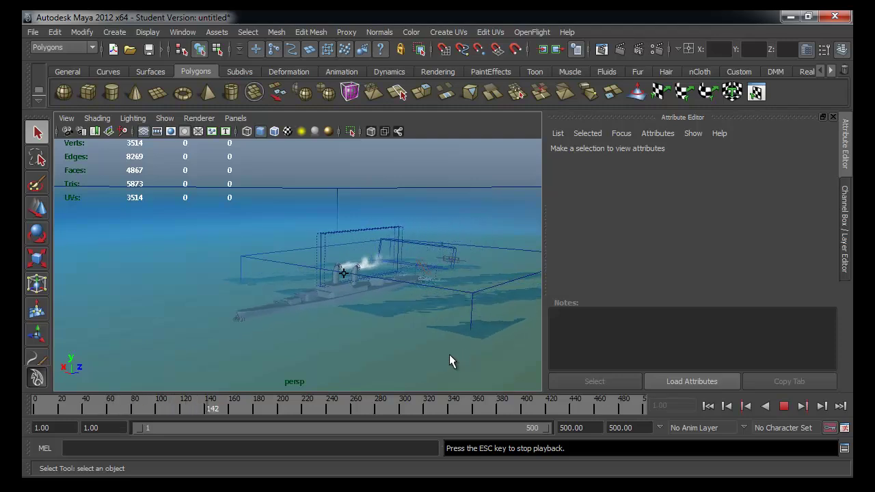
left_click(783, 406)
View the ship from a closer angle and replay briefly, returning to frame 1.
middle_click_drag(111, 292, 190, 289, "alt")
mouse_move(189, 289)
left_mouse_down("alt")
mouse_move(152, 269)
mouse_move(107, 269)
mouse_move(139, 288)
mouse_move(210, 288)
mouse_move(200, 285)
left_mouse_up("alt")
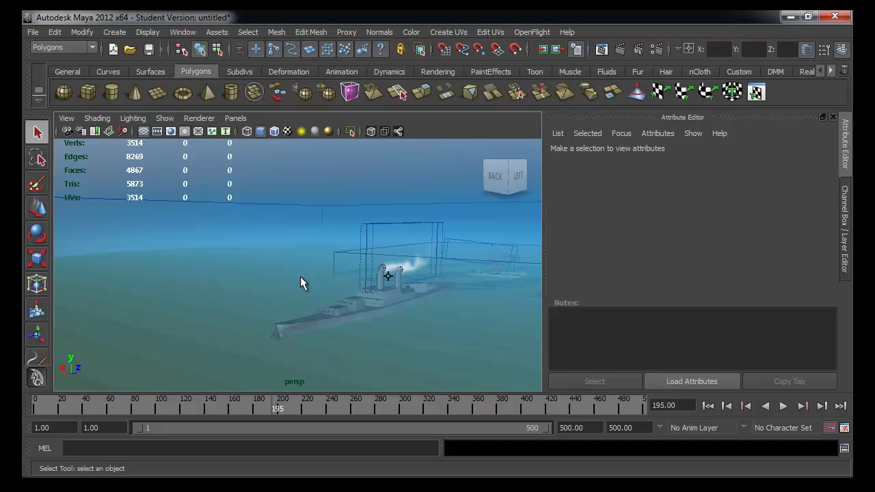
left_click_drag(279, 308, 240, 316, "alt")
mouse_move(240, 316)
middle_mouse_down("alt")
mouse_move(293, 291)
mouse_move(307, 299)
middle_mouse_up("alt")
right_click_drag(306, 299, 312, 302, "alt")
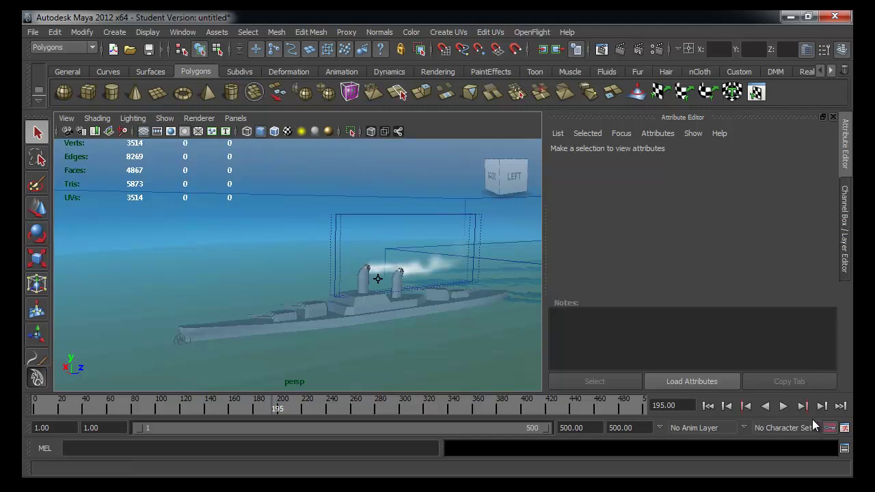
left_click(783, 406)
left_click(785, 406)
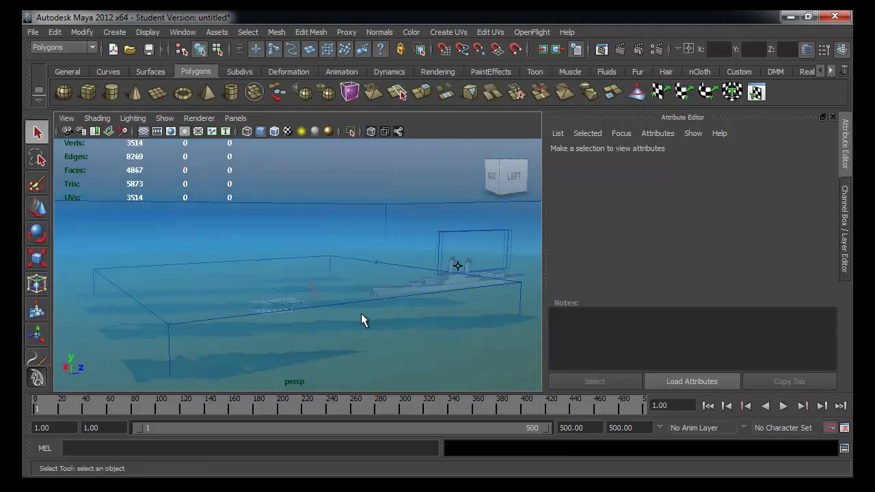
Play the simulation, pausing at frame 40 and stopping at frame 71 to inspect the funnel smoke.
mouse_move(357, 342)
middle_mouse_down("alt")
mouse_move(361, 326)
mouse_move(380, 335)
mouse_move(384, 352)
middle_mouse_up("alt")
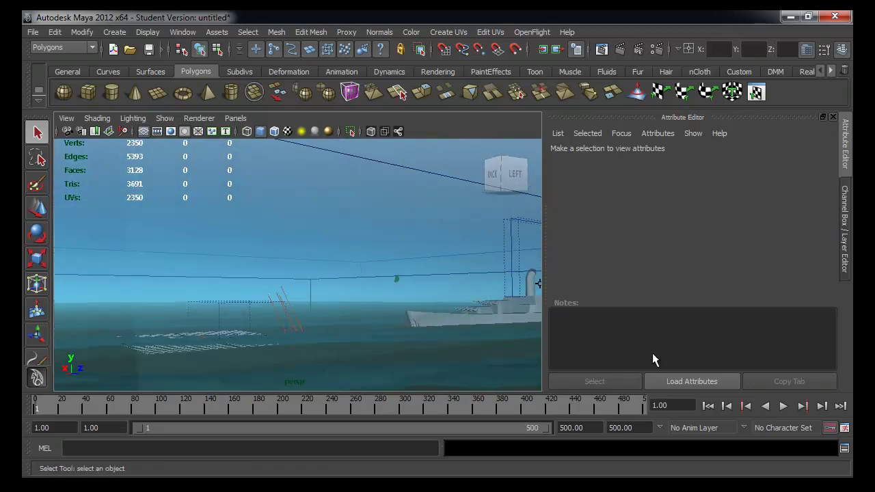
left_click(783, 406)
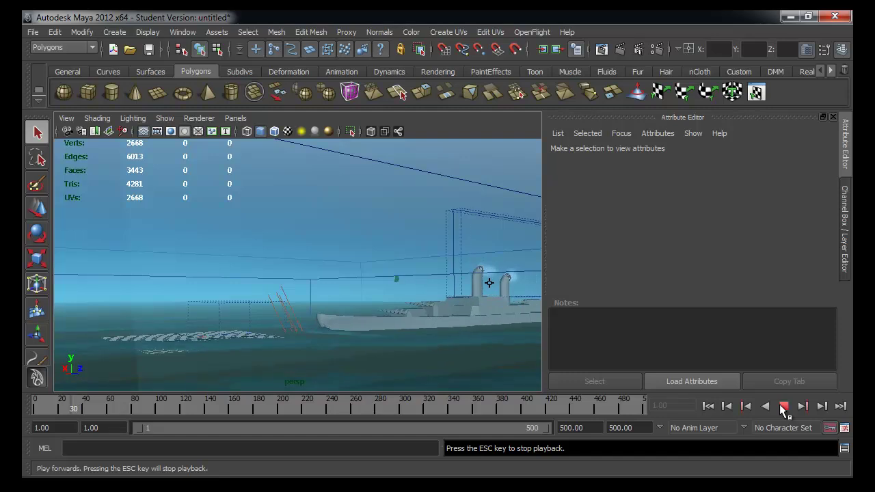
left_click(781, 405)
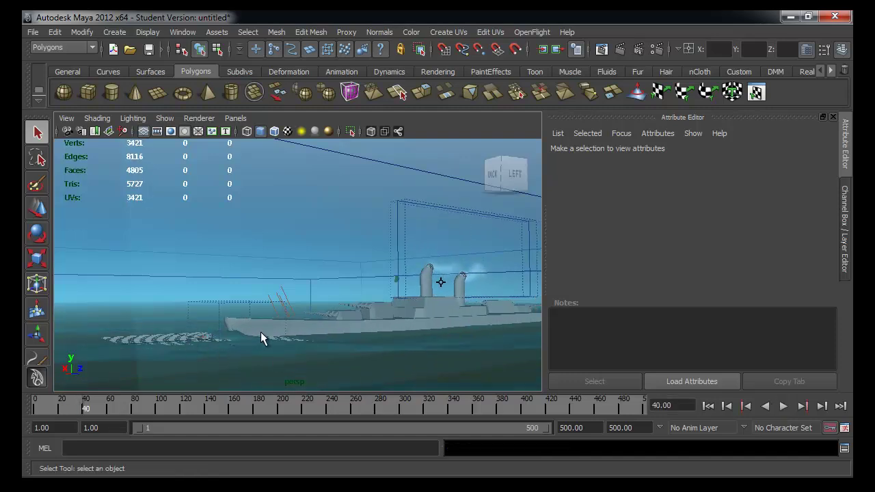
left_click(783, 406)
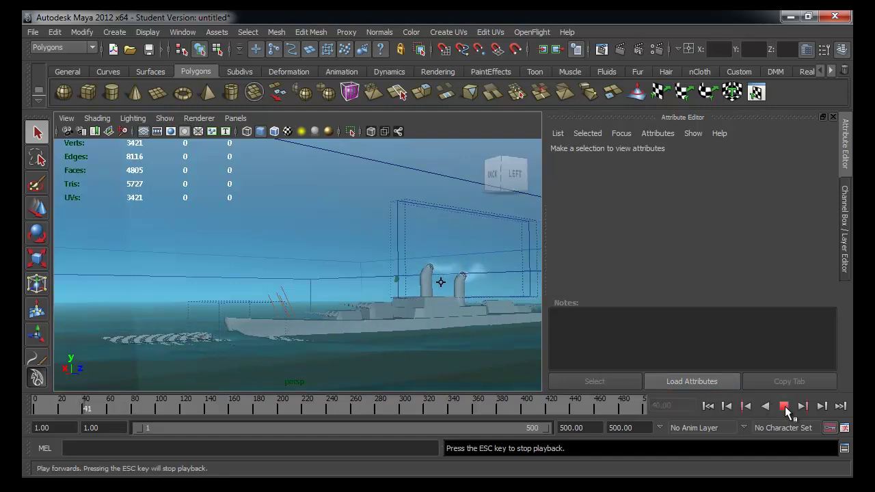
left_click(784, 406)
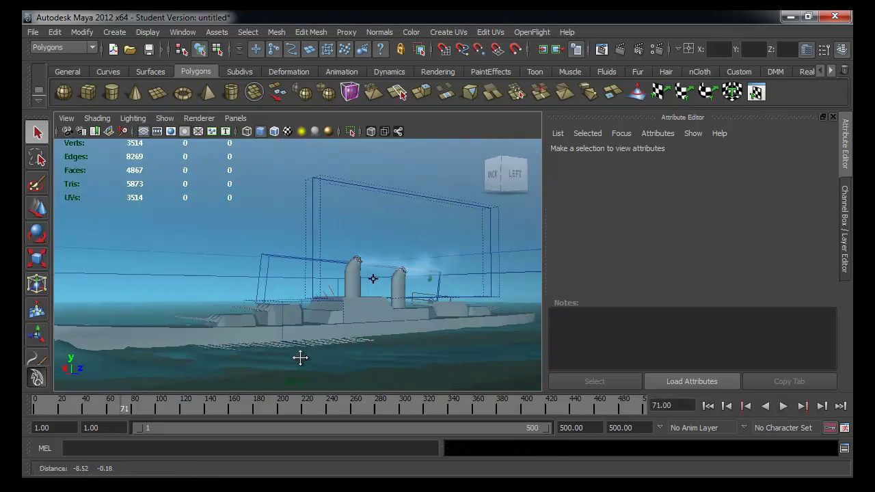
left_click_drag(310, 362, 366, 338, "alt")
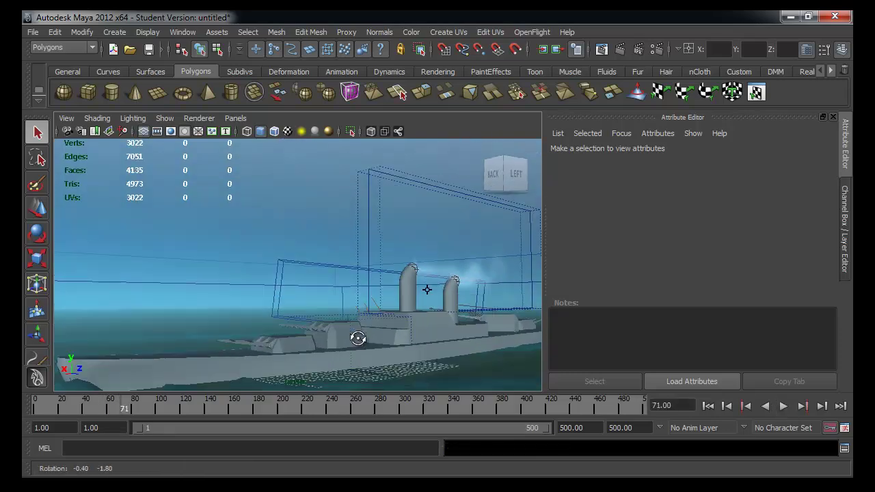
middle_click_drag(365, 339, 385, 302, "alt")
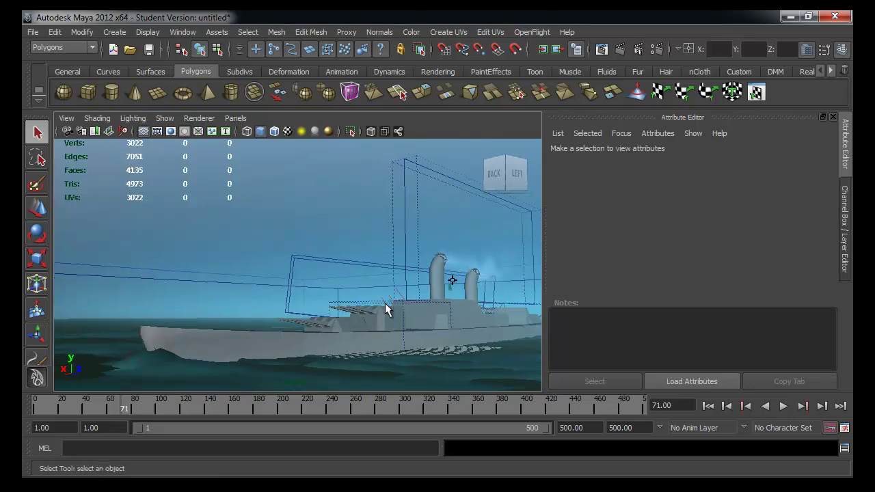
Render frame 71 with Maya Software, close the rendered image, and pull the view back.
left_click(618, 51)
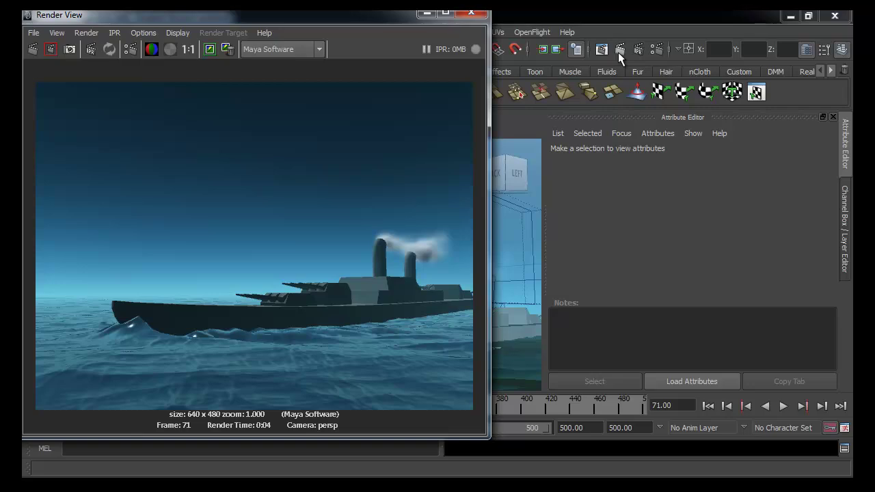
left_click(470, 12)
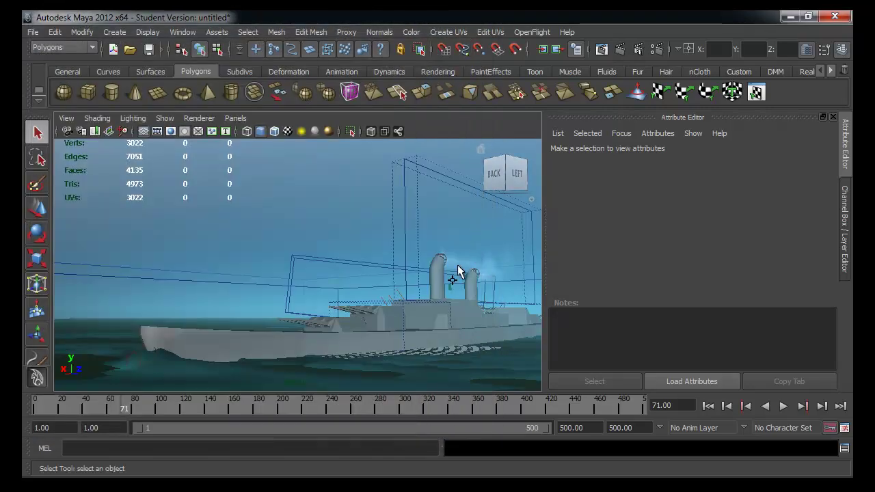
left_click_drag(430, 303, 236, 329, "alt")
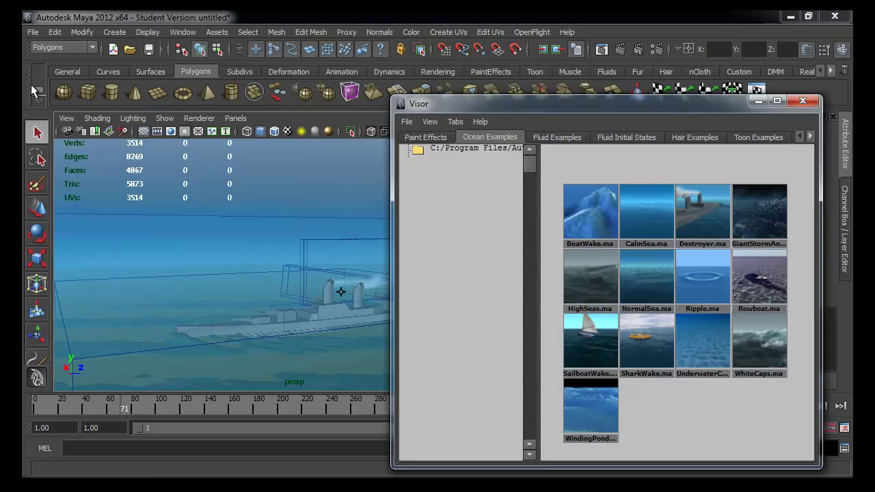
Reopen the Visor's Ocean Examples, select the Destroyer ship, then start a new scene without saving.
left_click(435, 138)
left_click(471, 136)
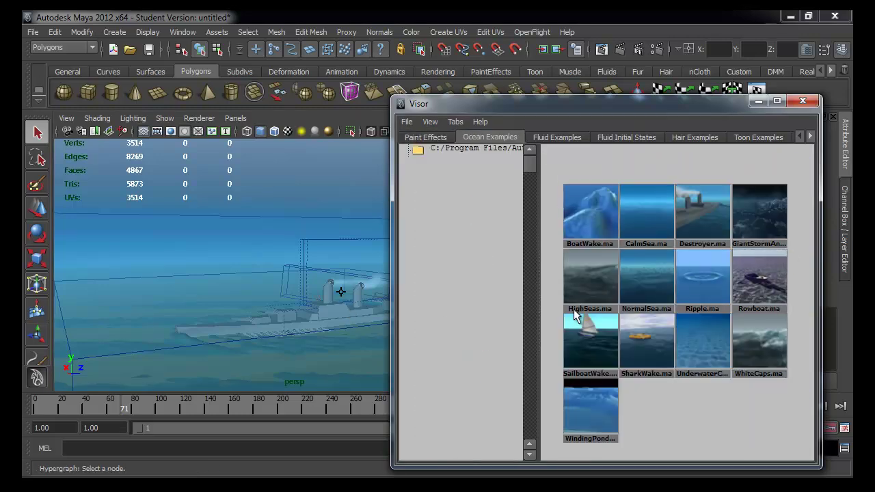
left_click_drag(255, 282, 164, 294, "alt")
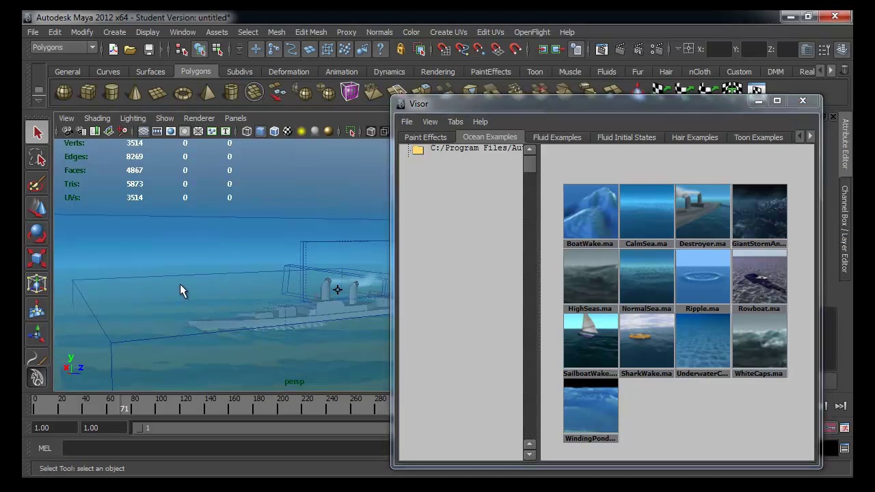
right_click_drag(304, 309, 259, 266, "alt")
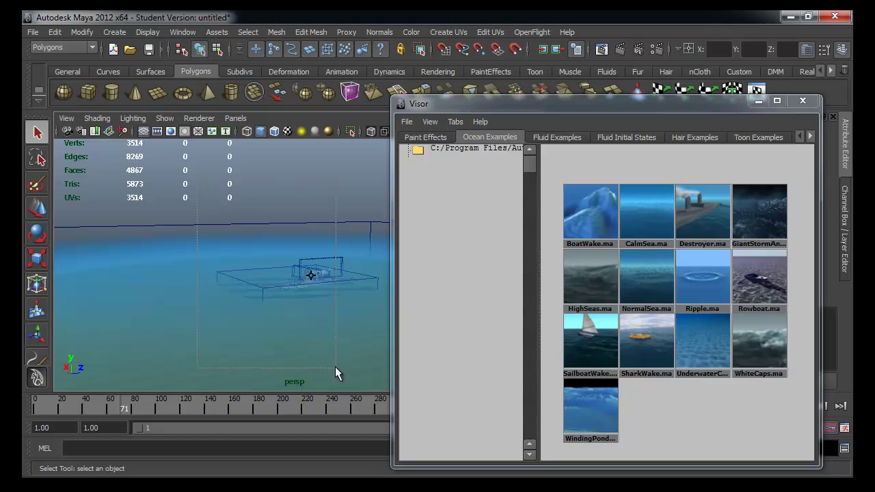
left_click(342, 281)
key("ctrl+n")
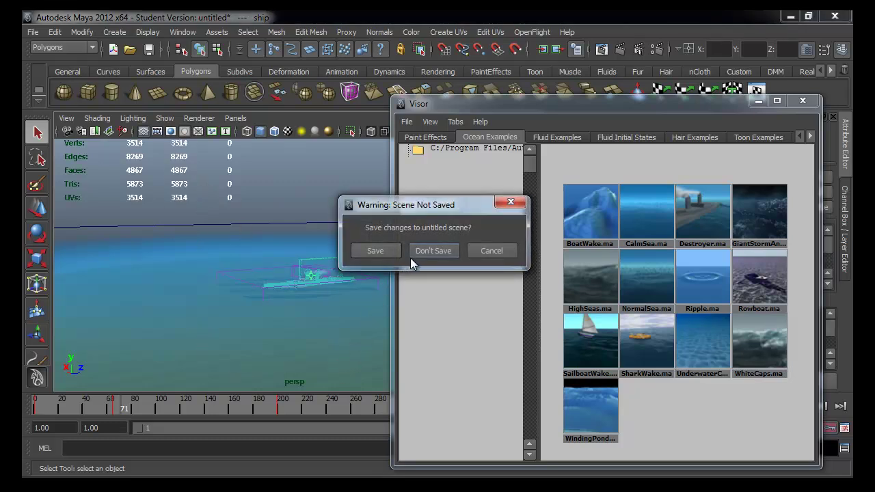
left_click(433, 250)
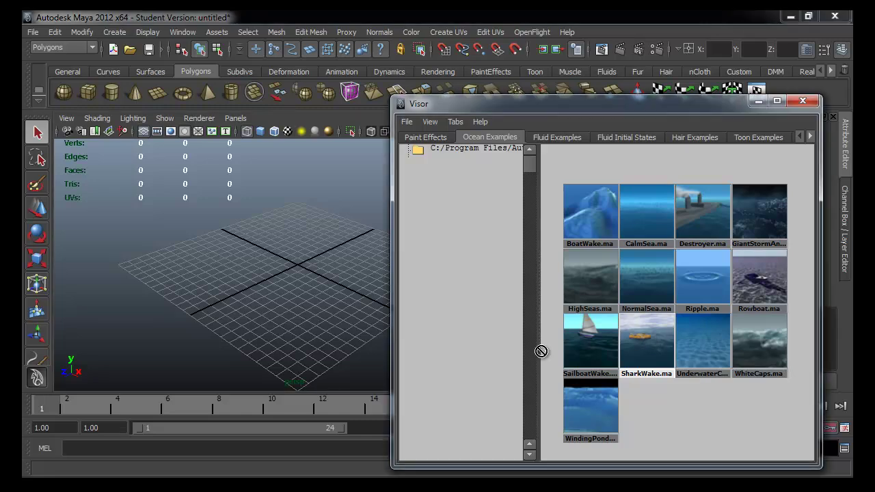
Load the SharkWake ocean example into the scene and view it smooth shaded.
middle_click_drag(649, 342, 335, 318)
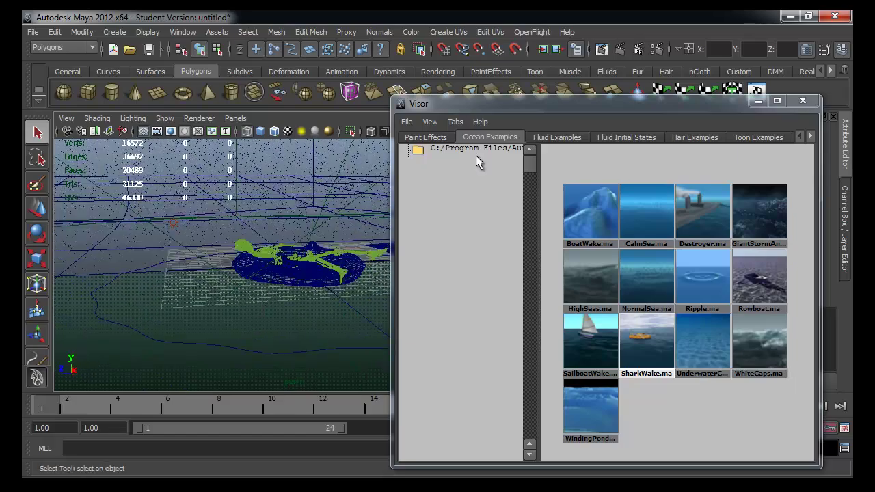
left_click(759, 100)
left_click_drag(383, 246, 207, 243, "alt")
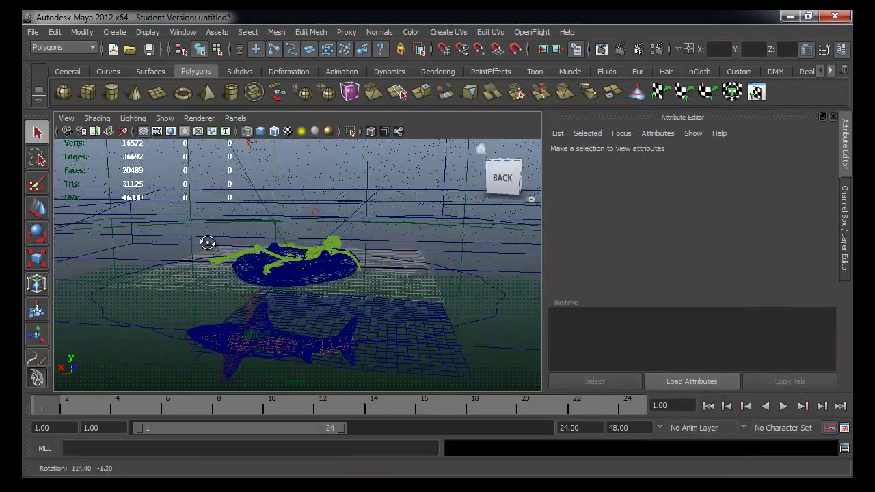
key("5")
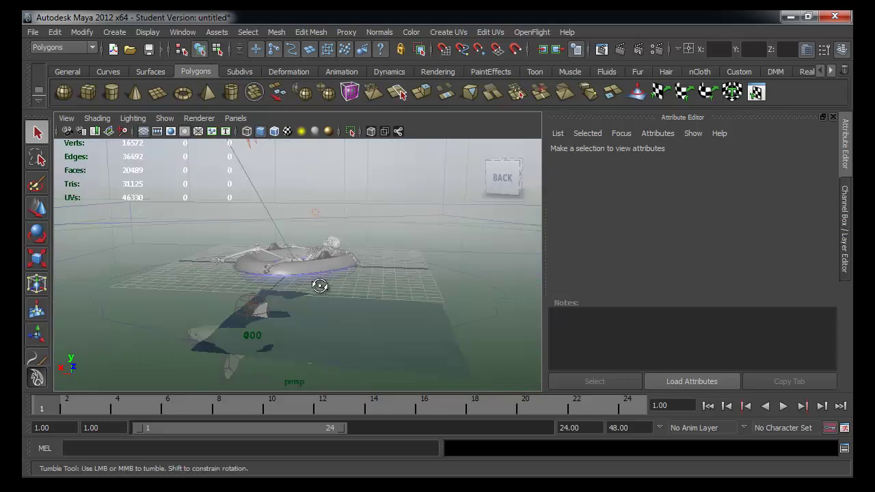
Frame the shark swimming beneath the boat and render the current frame.
mouse_move(319, 287)
left_mouse_down("alt")
mouse_move(230, 287)
mouse_move(225, 269)
mouse_move(298, 278)
mouse_move(294, 296)
mouse_move(449, 273)
mouse_move(336, 297)
mouse_move(341, 303)
mouse_move(313, 325)
mouse_move(352, 299)
left_mouse_up("alt")
left_click(318, 265)
right_click_drag(352, 298, 267, 286, "alt")
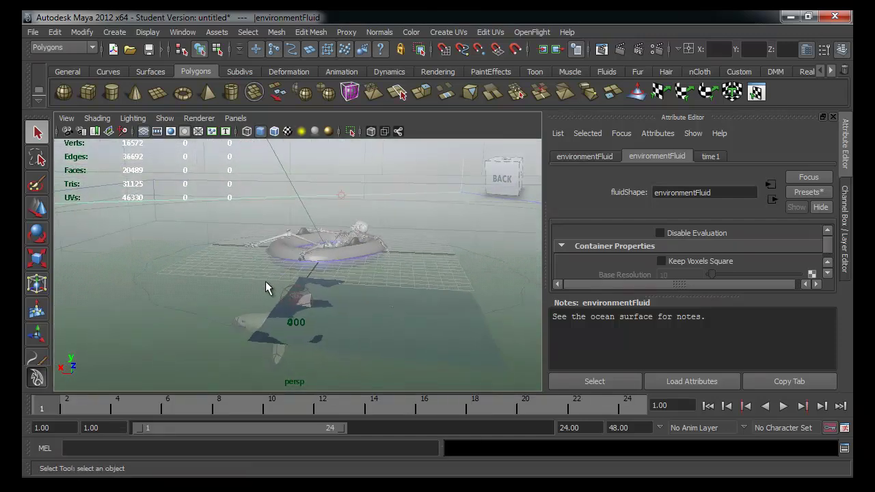
mouse_move(267, 287)
left_mouse_down("alt")
mouse_move(347, 293)
mouse_move(373, 270)
left_mouse_up("alt")
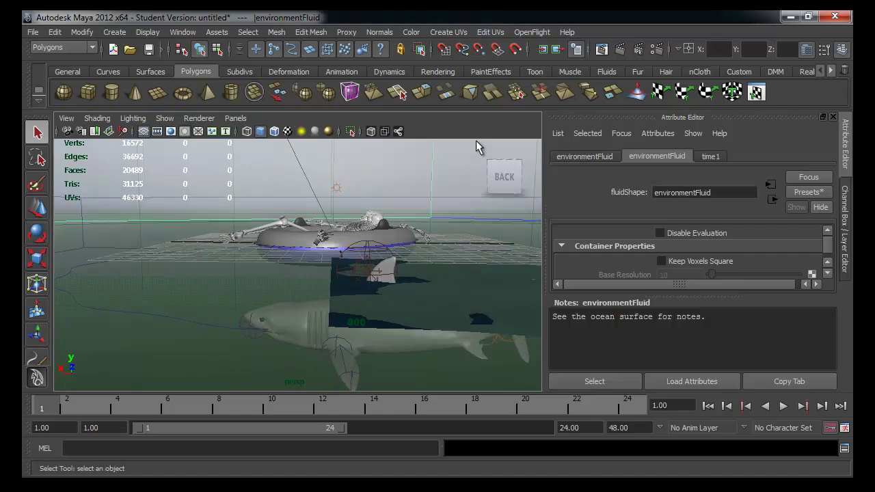
middle_click_drag(453, 184, 504, 156, "alt")
left_click(615, 58)
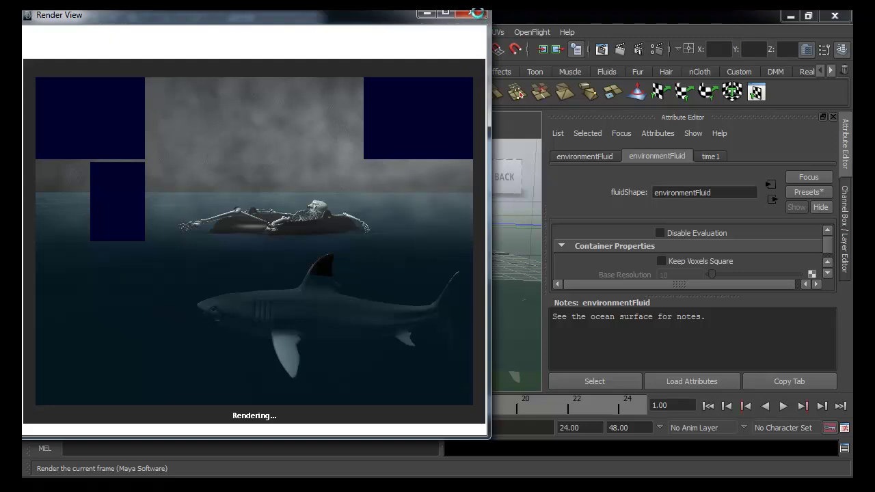
Close Render View and play the ocean animation, stopping at frame 22.
left_click(477, 14)
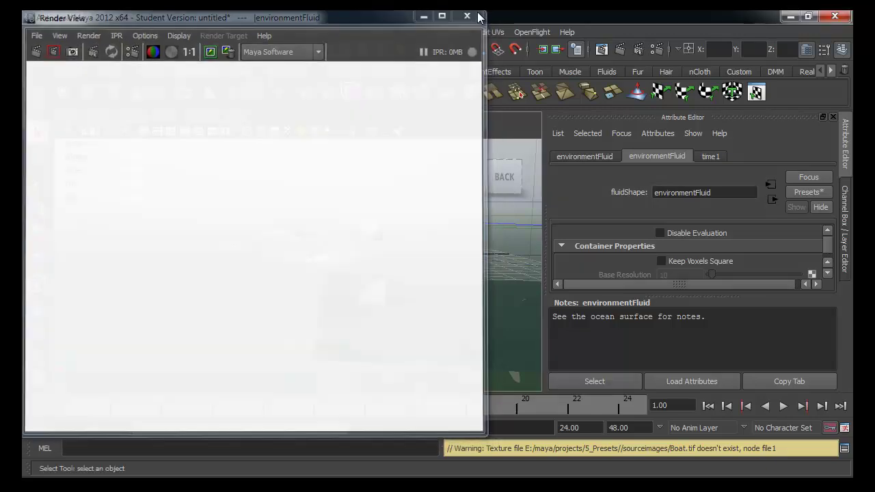
left_click(783, 407)
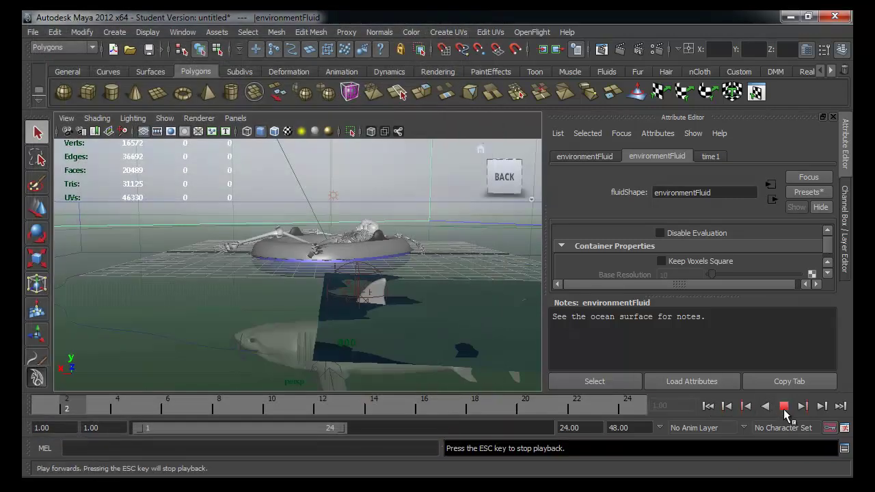
left_click(783, 407)
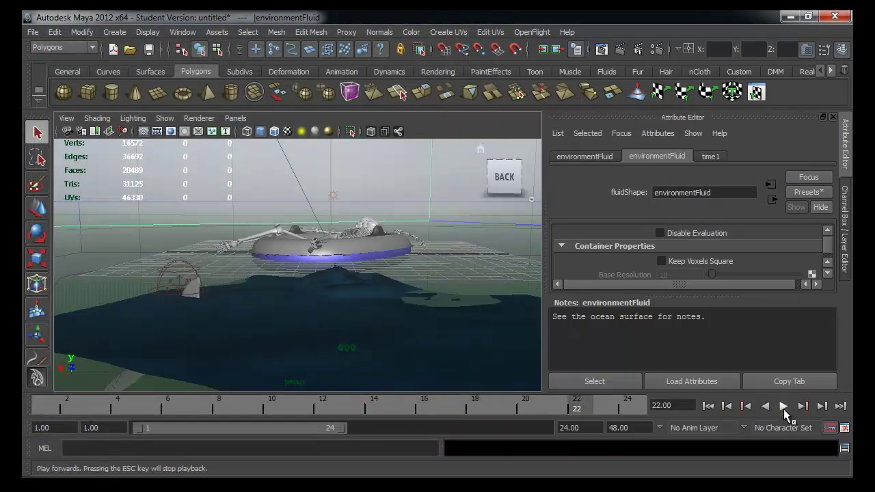
Inspect the boat from the side, select the ocean fluid, and start a new scene.
mouse_move(492, 292)
left_mouse_down("alt")
mouse_move(205, 293)
mouse_move(218, 280)
mouse_move(363, 297)
mouse_move(391, 276)
mouse_move(268, 330)
mouse_move(143, 346)
mouse_move(233, 295)
mouse_move(219, 279)
mouse_move(301, 287)
left_mouse_up("alt")
scroll(300, 287, "up", 5)
mouse_move(367, 283)
left_mouse_down("alt")
mouse_move(269, 328)
mouse_move(330, 348)
left_mouse_up("alt")
left_click(294, 329)
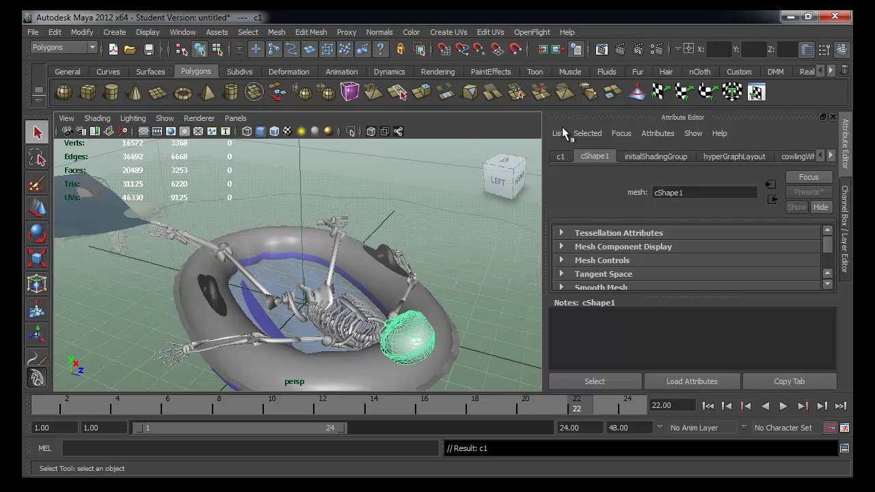
left_click(330, 294)
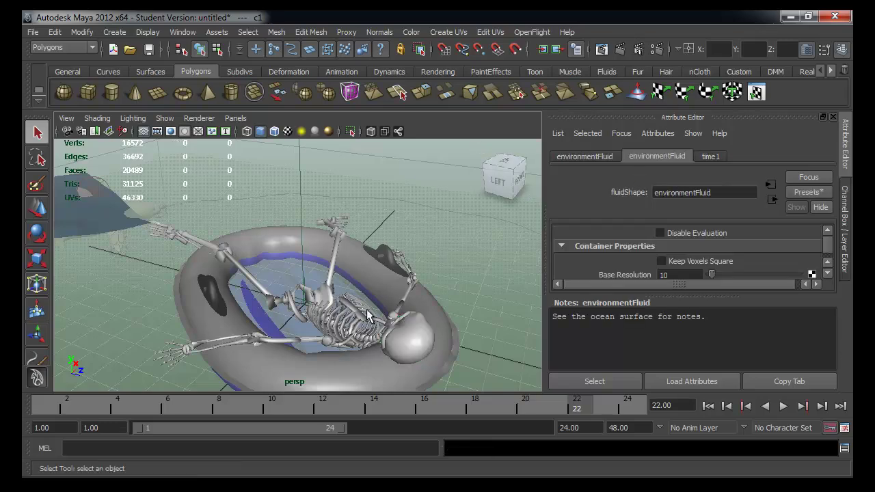
mouse_move(330, 294)
left_mouse_down("alt")
mouse_move(242, 293)
mouse_move(397, 267)
mouse_move(381, 273)
left_mouse_up("alt")
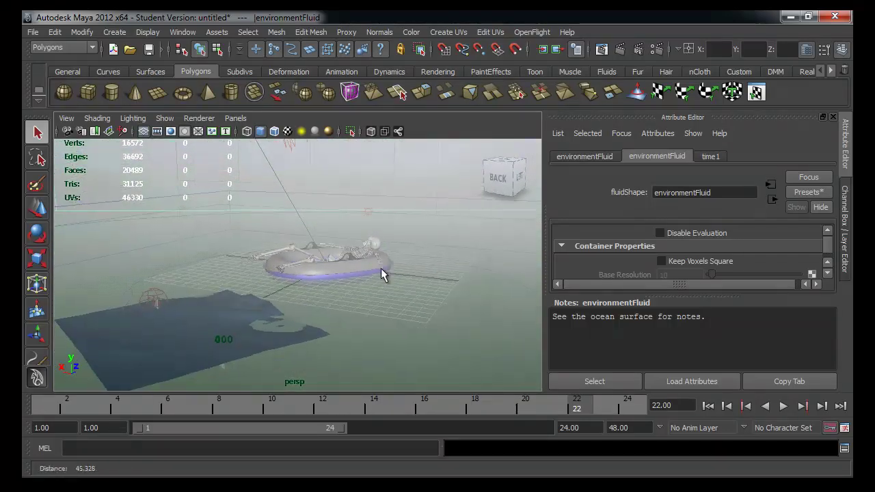
key("ctrl+n")
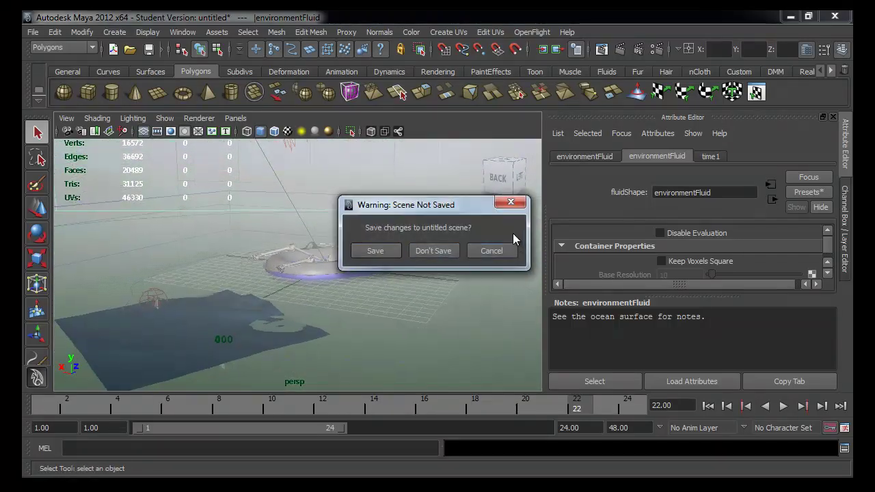
Discard the old scene and drag ThickSmoke2D.ma from the Visor's Fluid Examples Smoke folder in.
left_click(433, 251)
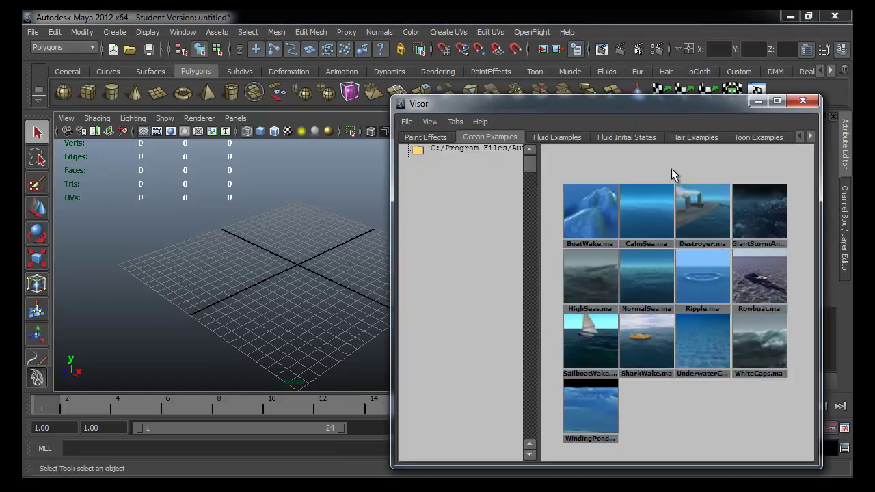
left_click(571, 137)
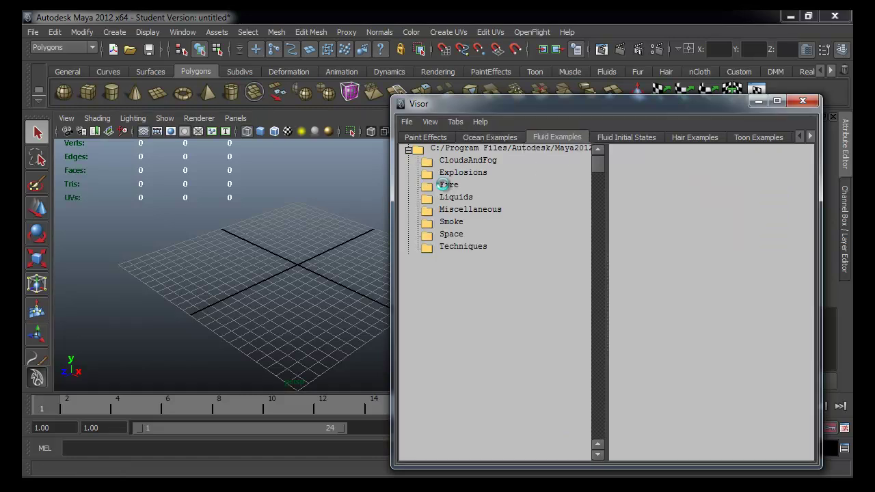
left_click(443, 185)
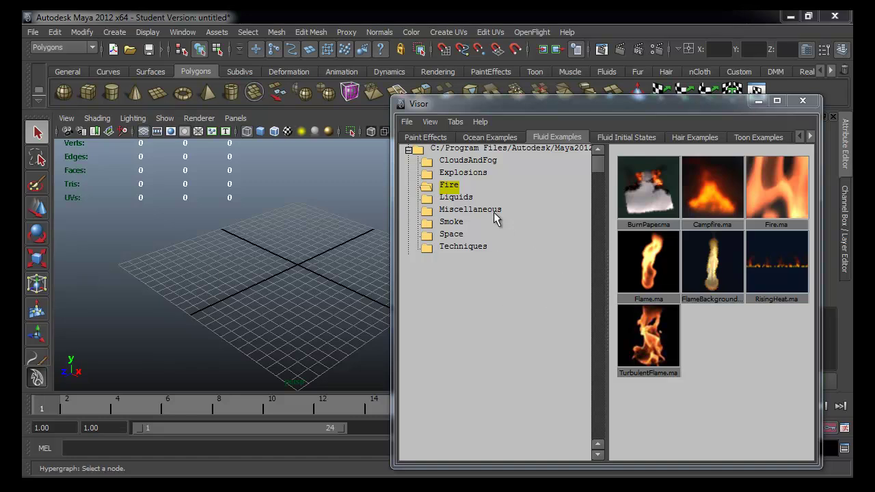
left_click(460, 196)
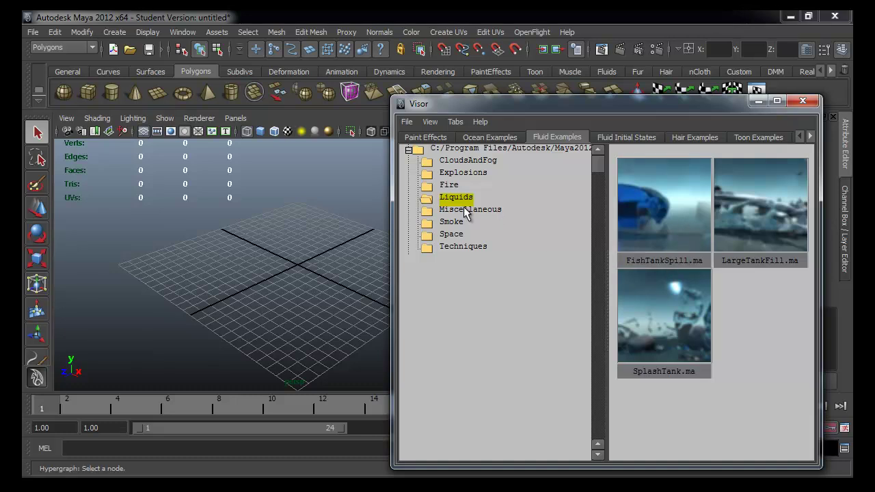
left_click(451, 222)
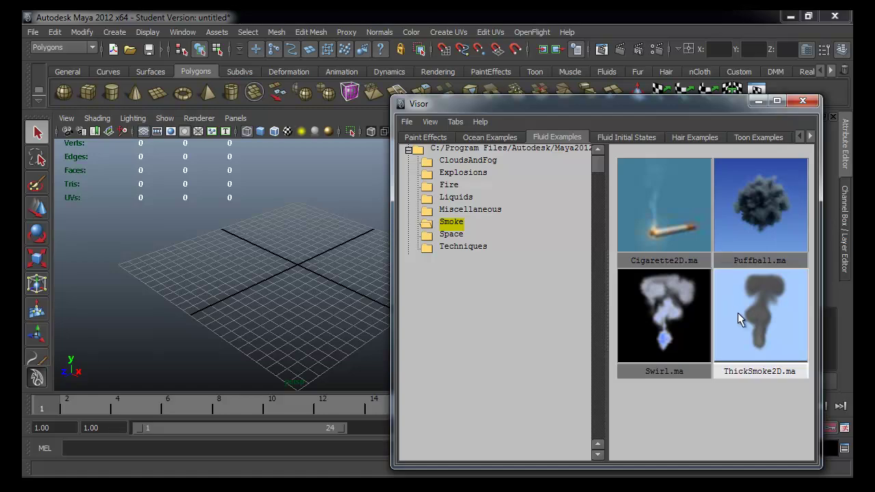
left_click_drag(762, 338, 208, 280)
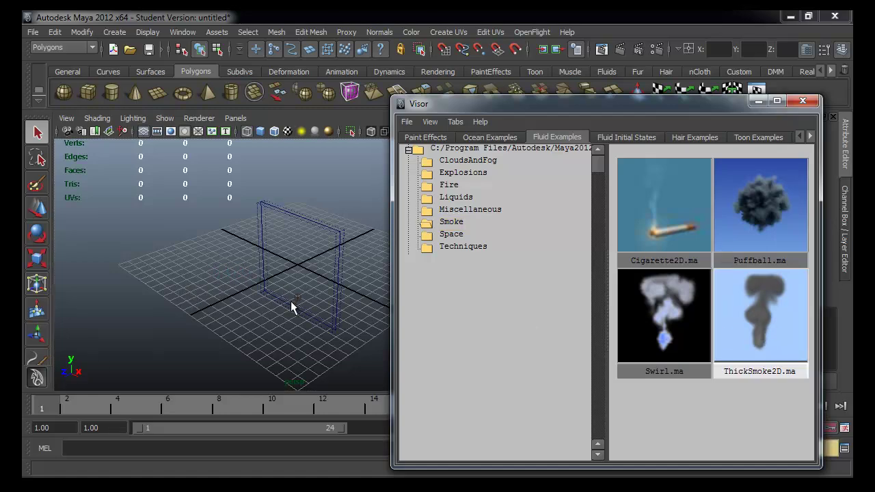
mouse_move(366, 282)
left_mouse_down("alt")
mouse_move(391, 253)
mouse_move(289, 269)
mouse_move(352, 263)
mouse_move(357, 207)
left_mouse_up("alt")
left_click(802, 101)
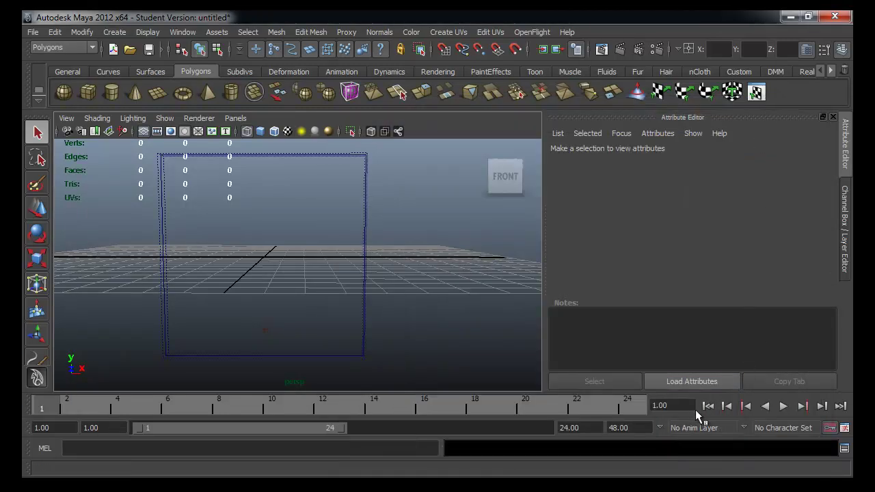
Set the playback range end time to 500 frames.
left_click(781, 409)
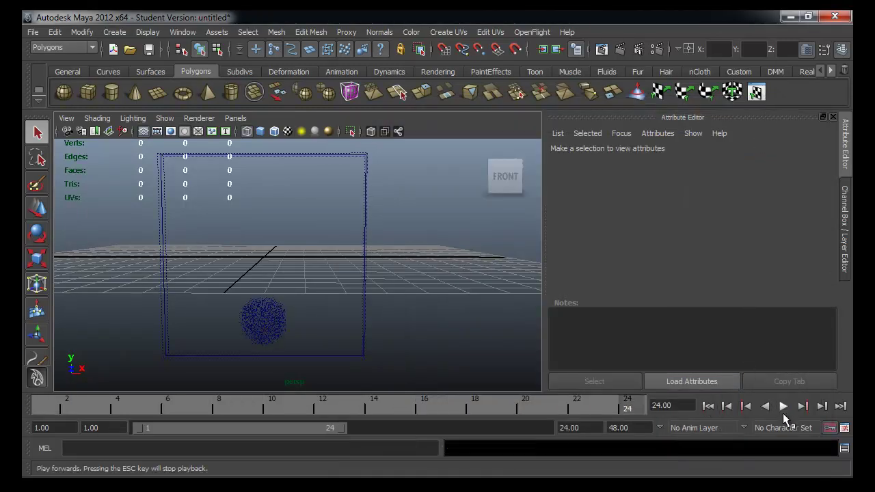
left_click_drag(584, 428, 527, 428)
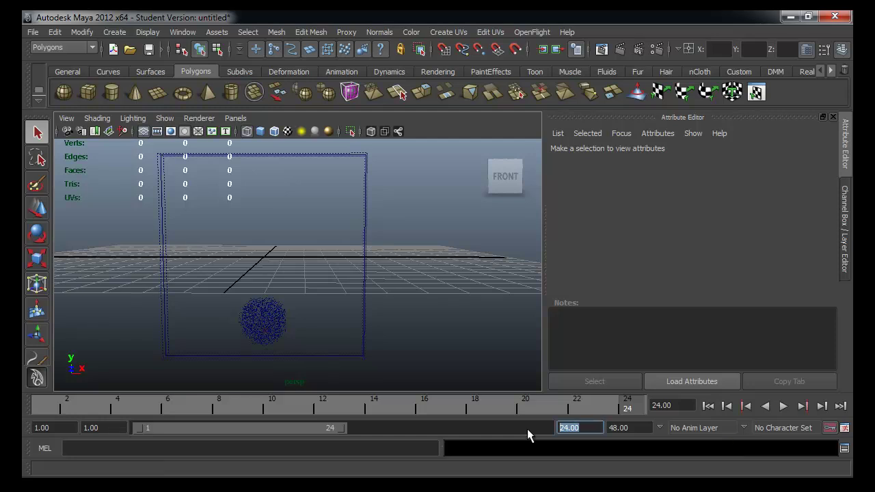
type("5000")
key("BackSpace")
key("Return")
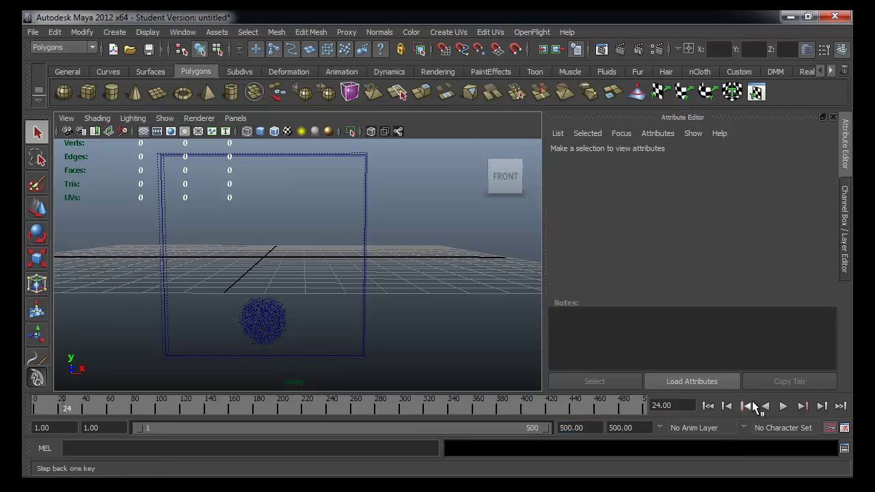
Play the smoke simulation to frame 69, smooth shade it, and select the fluid container.
left_click(780, 407)
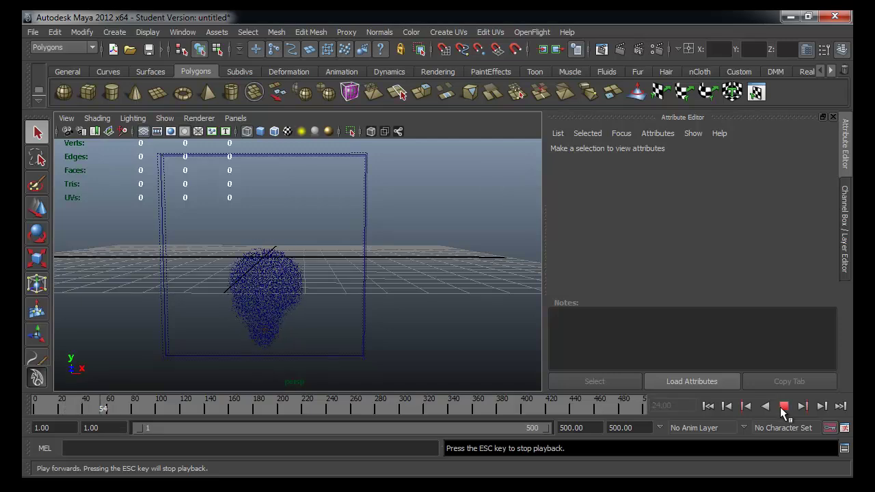
left_click(780, 407)
key("5")
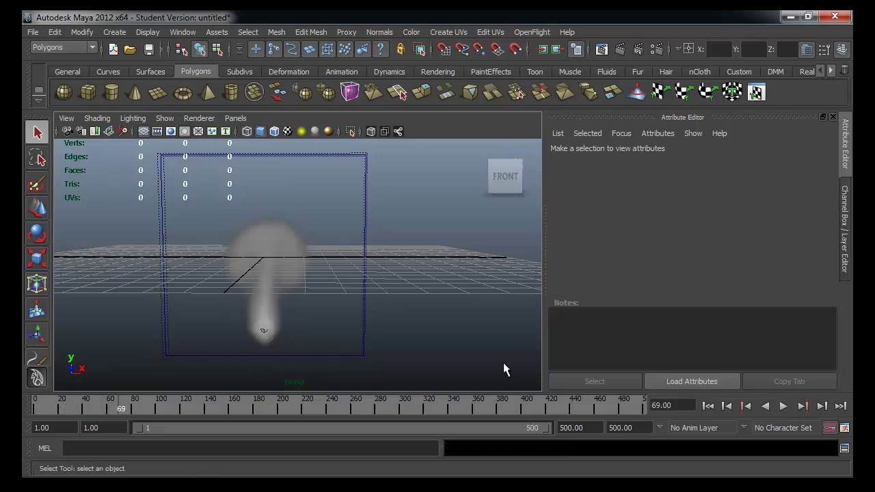
left_click(257, 260)
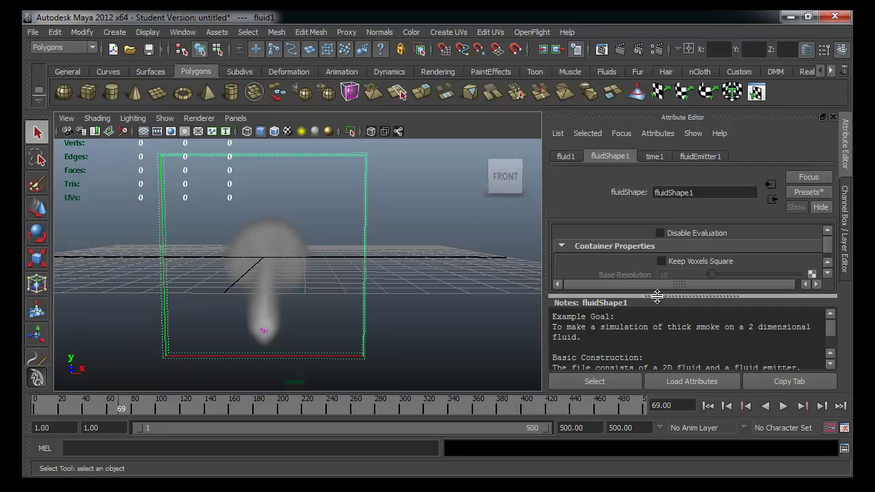
left_click_drag(678, 297, 656, 351)
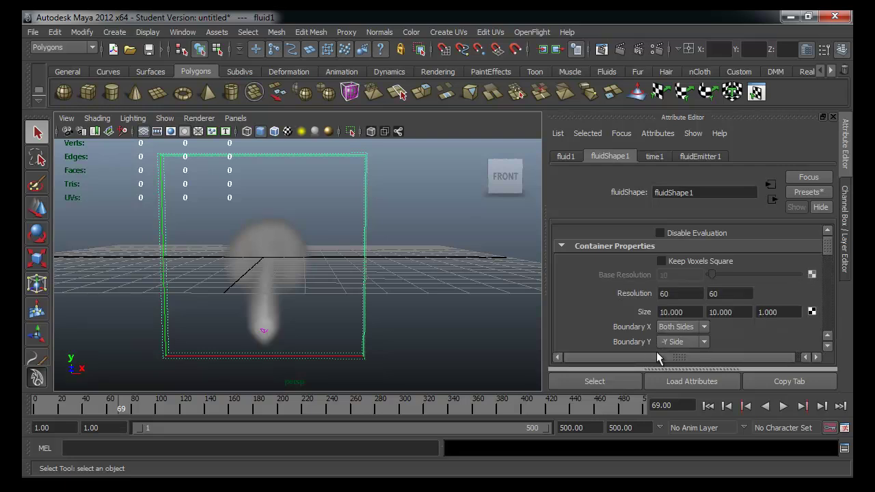
left_click(708, 406)
left_click(782, 406)
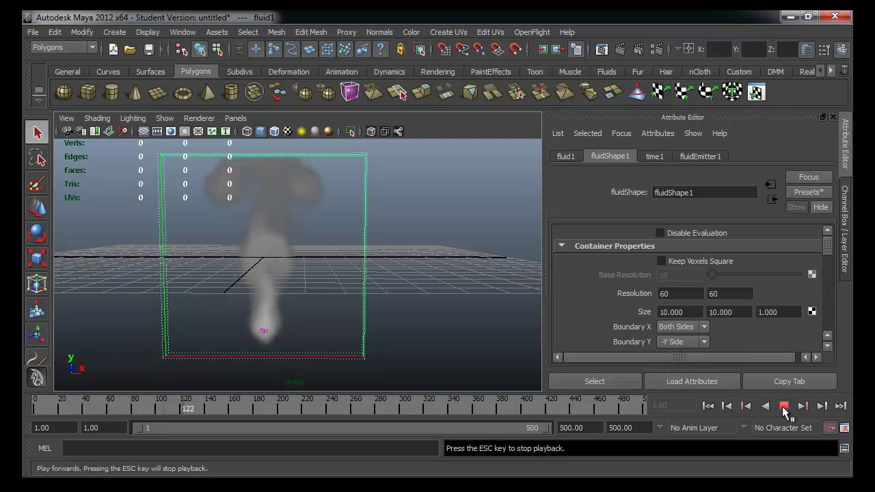
left_click(782, 406)
scroll(829, 247, "down", 1)
mouse_move(828, 248)
left_mouse_down()
mouse_move(823, 303)
mouse_move(817, 299)
left_mouse_up()
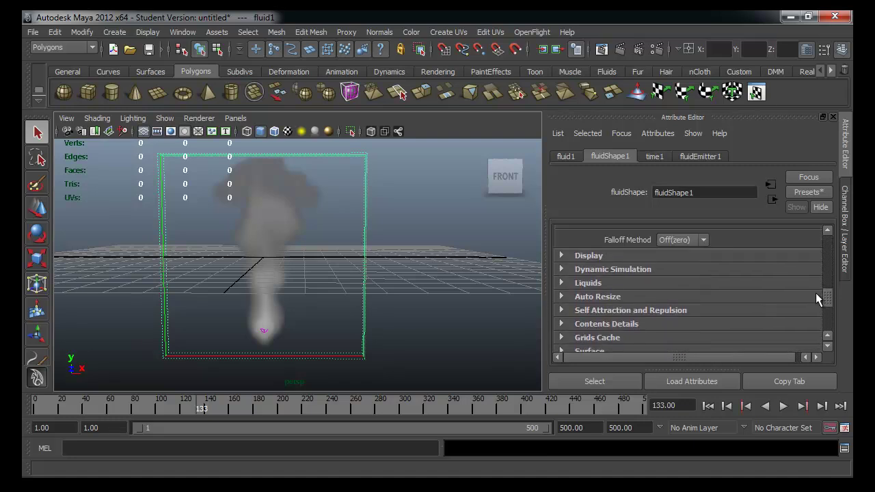
left_click(653, 157)
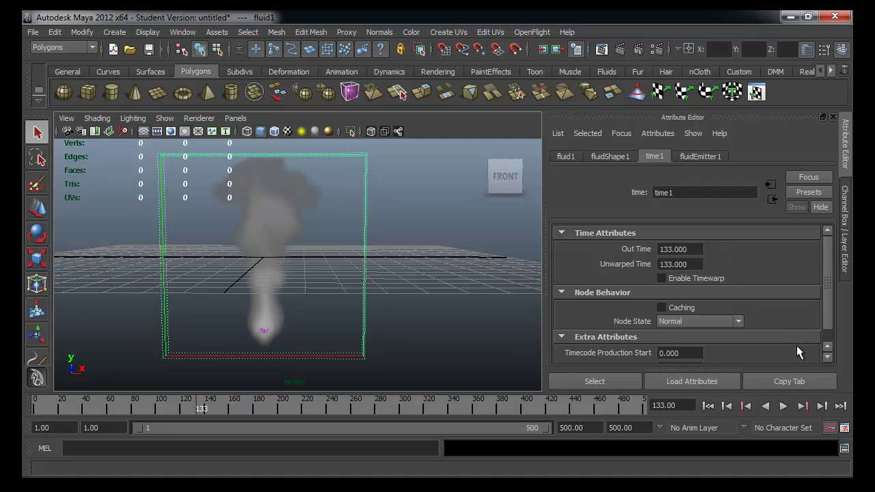
left_click_drag(824, 315, 836, 330)
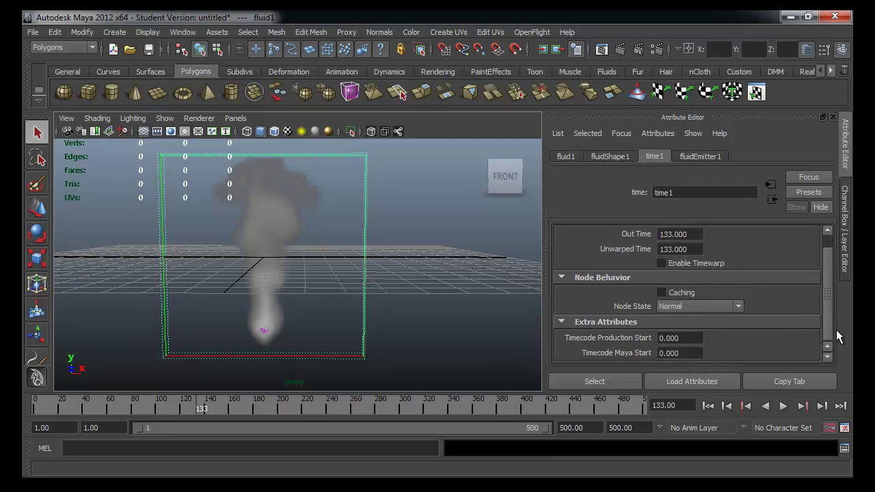
left_click(703, 156)
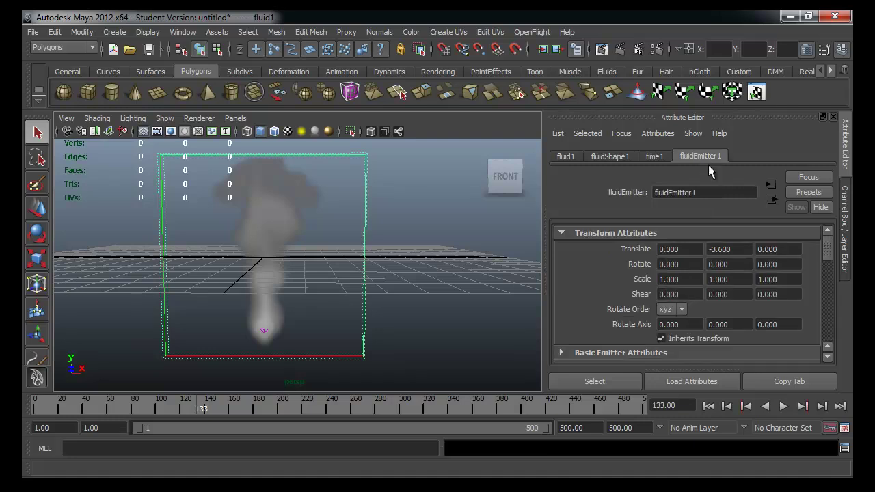
scroll(761, 340, "down", 2)
scroll(776, 331, "down", 4)
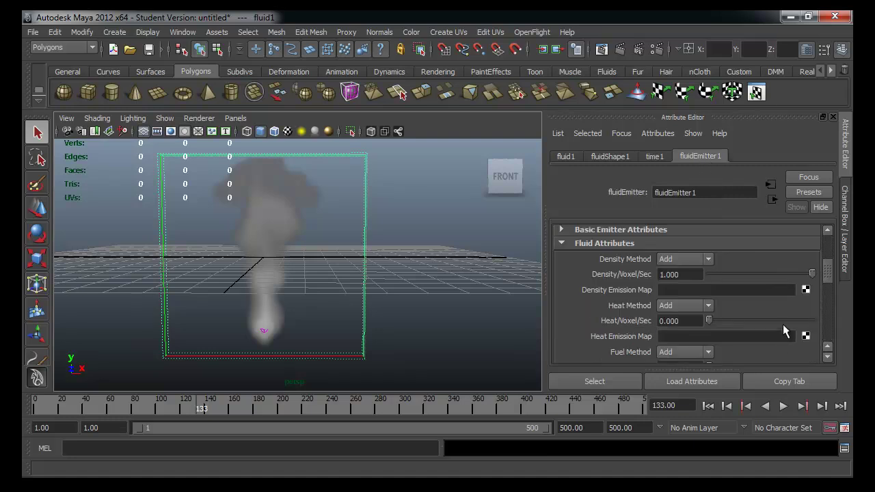
scroll(783, 326, "down", 3)
scroll(783, 327, "down", 1)
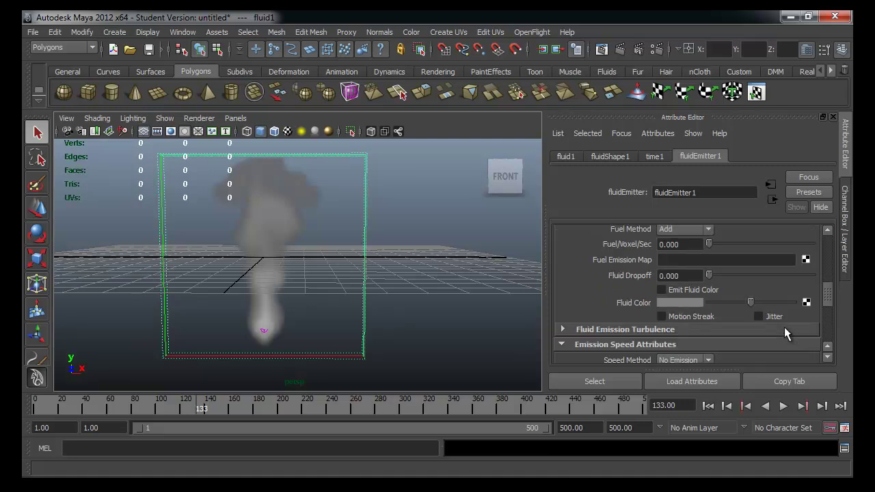
scroll(784, 326, "down", 2)
scroll(784, 327, "up", 3)
scroll(783, 327, "up", 3)
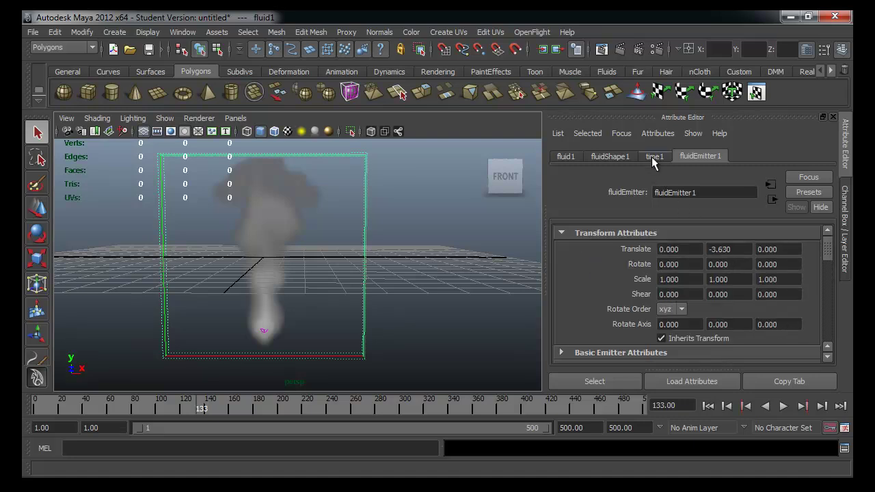
left_click(617, 156)
left_click(564, 156)
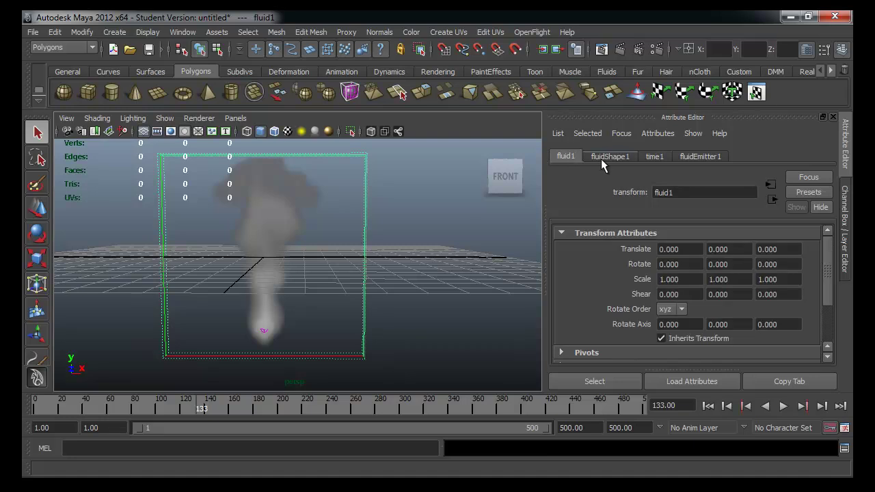
left_click(601, 159)
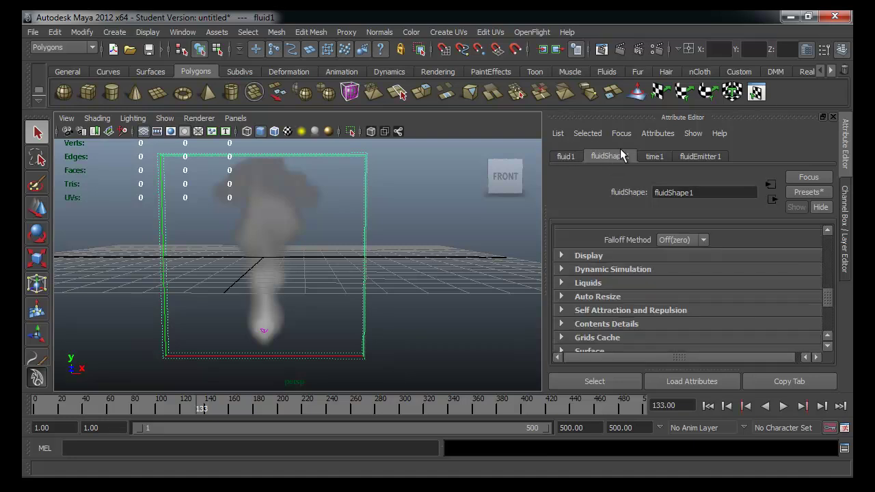
left_click(800, 193)
mouse_move(776, 345)
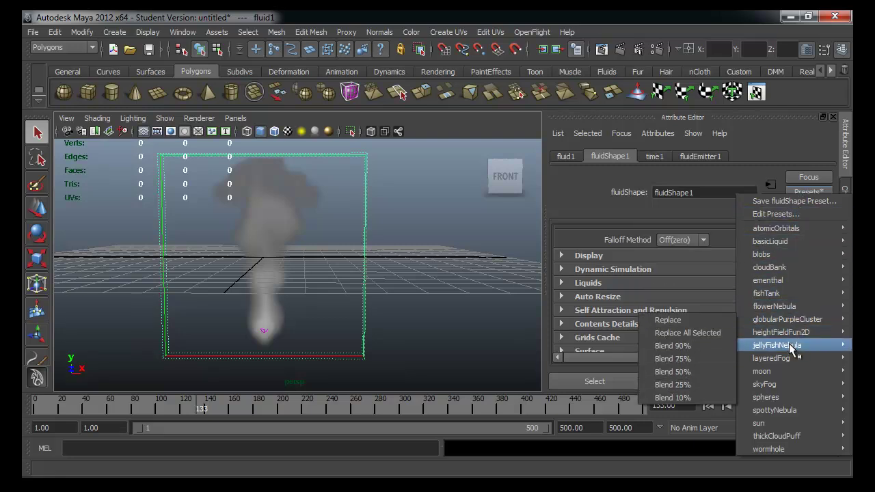
left_click(607, 196)
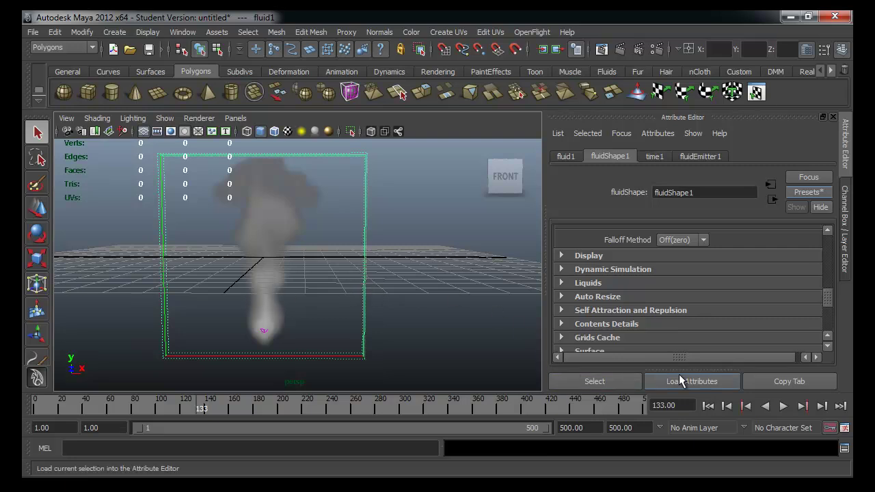
Play the ThickSmoke2D simulation forward and stop it at frame 260.
left_click(782, 407)
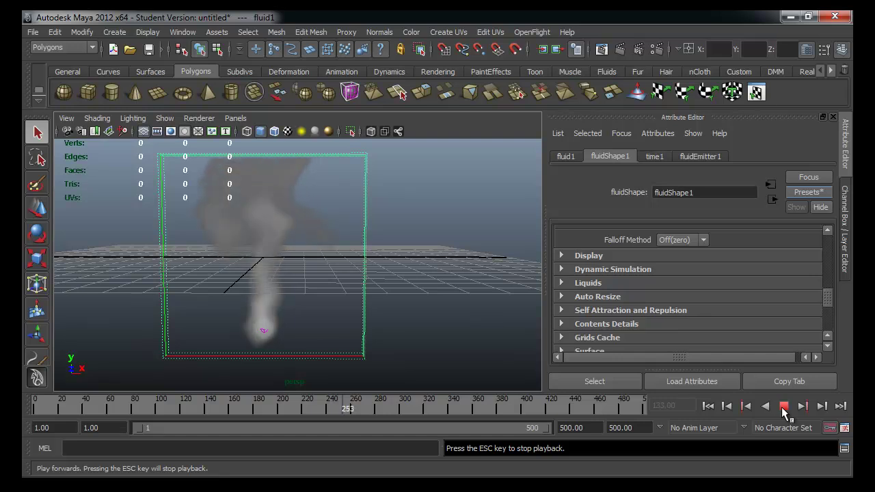
left_click(782, 407)
mouse_move(827, 293)
left_mouse_down()
mouse_move(833, 302)
mouse_move(826, 288)
left_mouse_up()
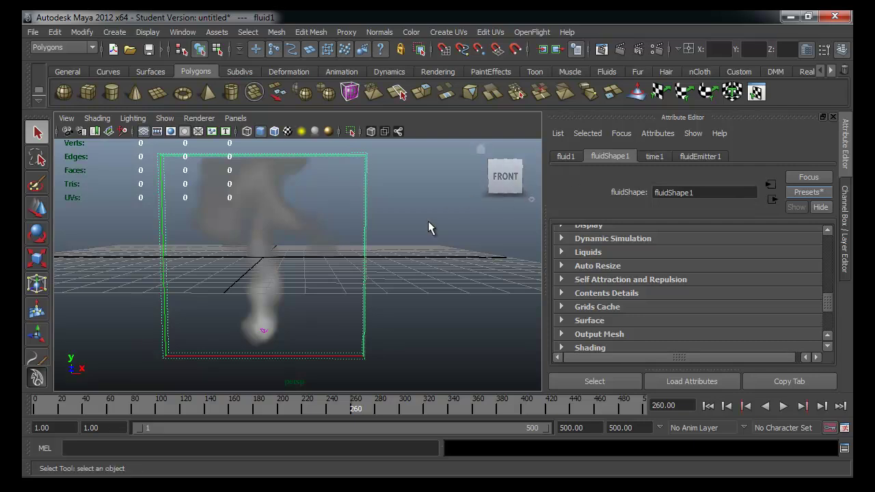
Expand the fluid's Render Stats, check the fluid1 transform tab, then return to fluidShape1.
scroll(591, 322, "down", 2)
scroll(621, 319, "down", 1)
scroll(614, 318, "down", 2)
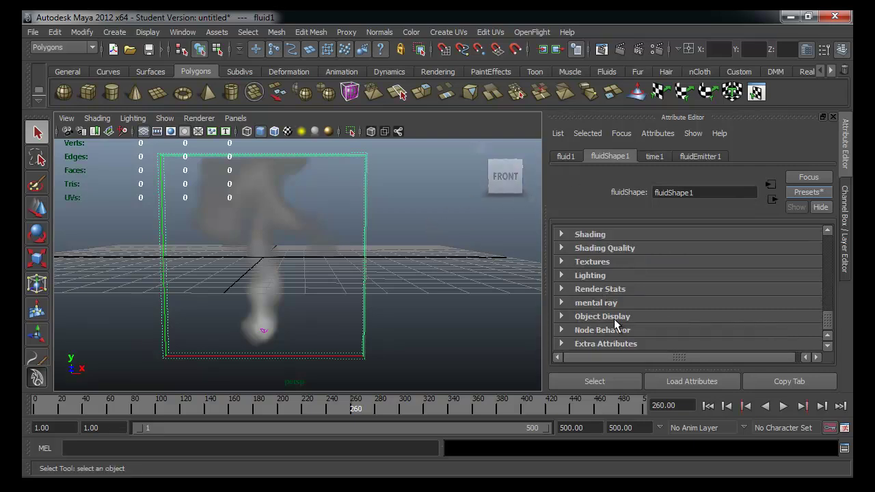
scroll(617, 309, "up", 5)
scroll(595, 319, "down", 5)
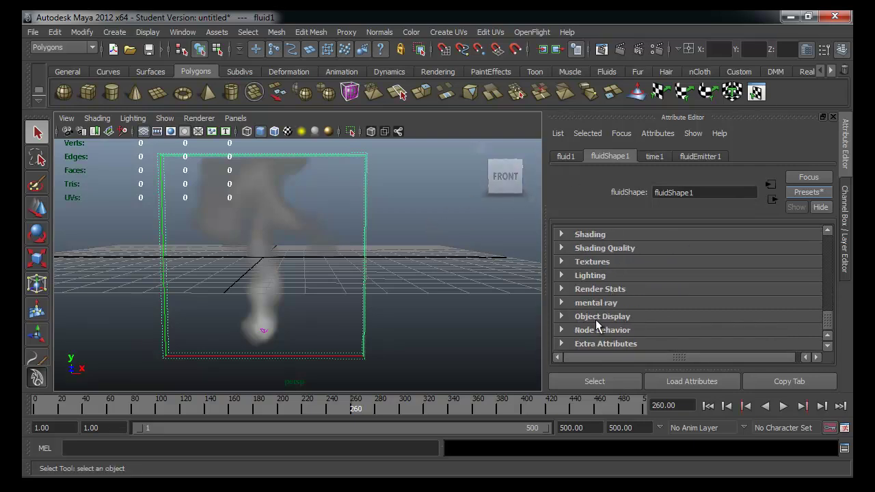
left_click(562, 289)
scroll(615, 294, "down", 2)
scroll(648, 297, "up", 1)
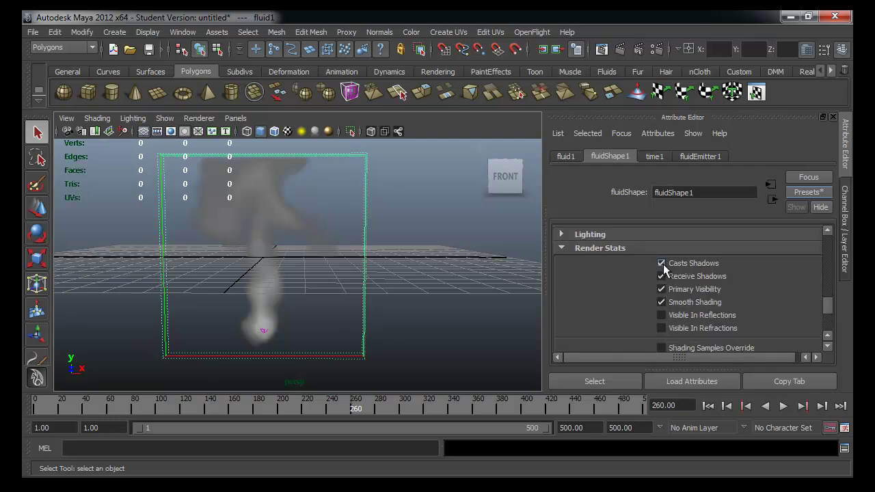
left_click(660, 302)
left_click(566, 156)
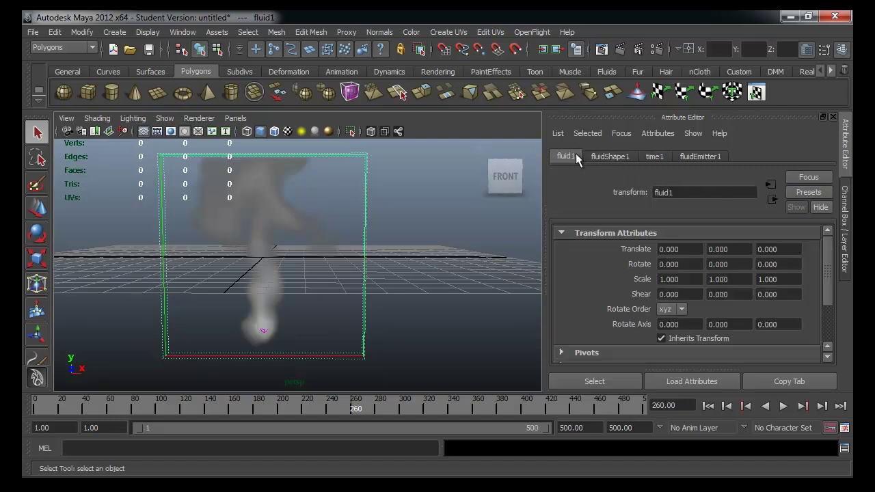
scroll(656, 308, "down", 3)
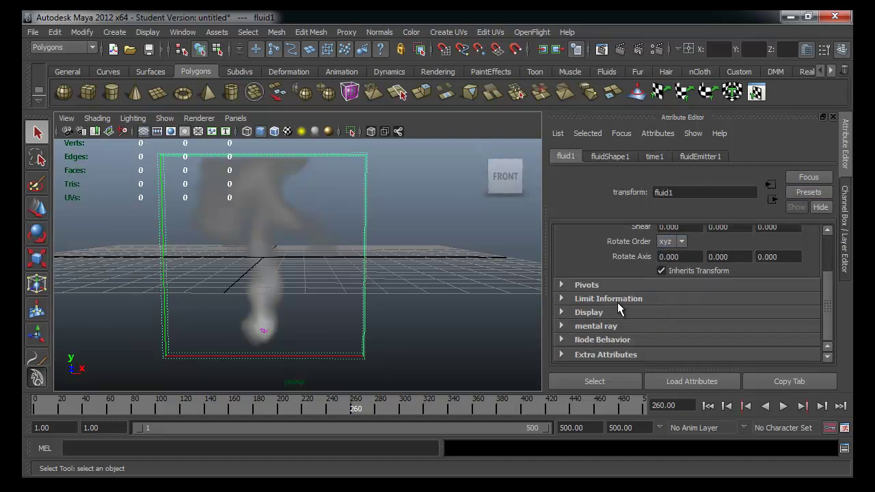
left_click(612, 157)
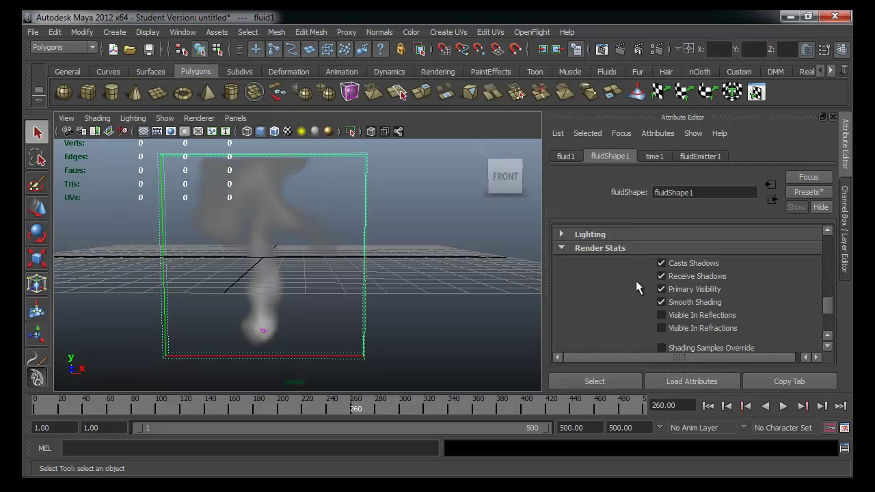
Expand the mental ray section of fluidShape1's attributes.
scroll(635, 284, "down", 5)
left_click(569, 303)
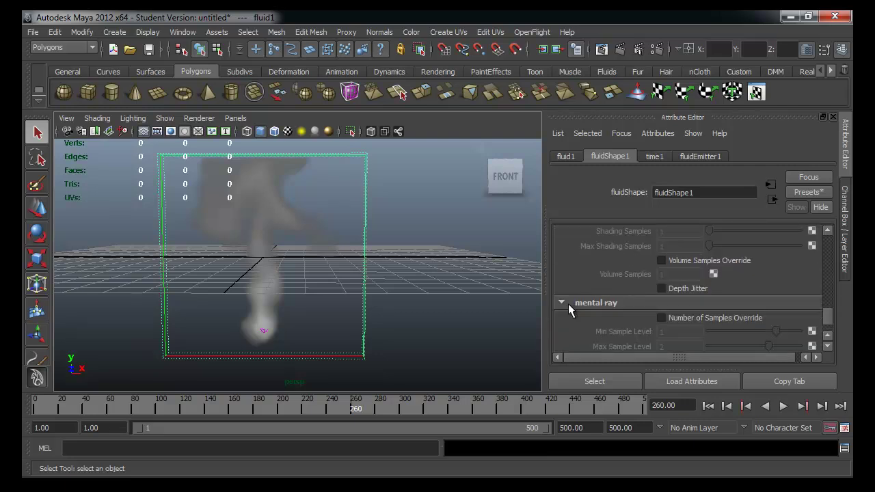
scroll(581, 309, "down", 3)
scroll(627, 321, "up", 5)
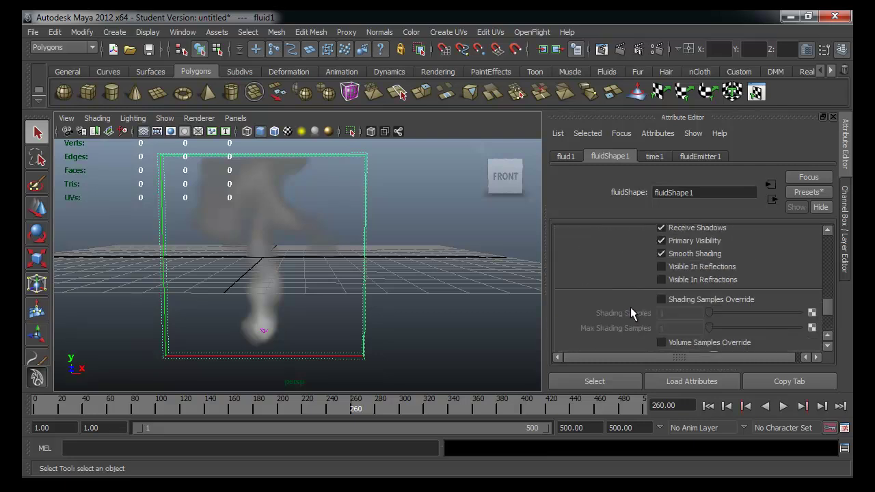
scroll(630, 309, "up", 3)
scroll(632, 279, "up", 3)
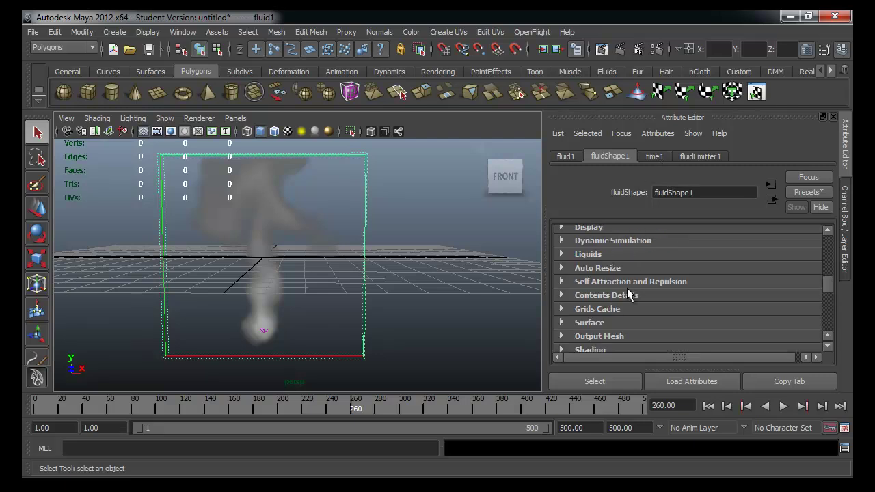
scroll(627, 288, "up", 3)
Expand Display and Dynamic Simulation to reveal Gravity at 9.800.
left_click(562, 268)
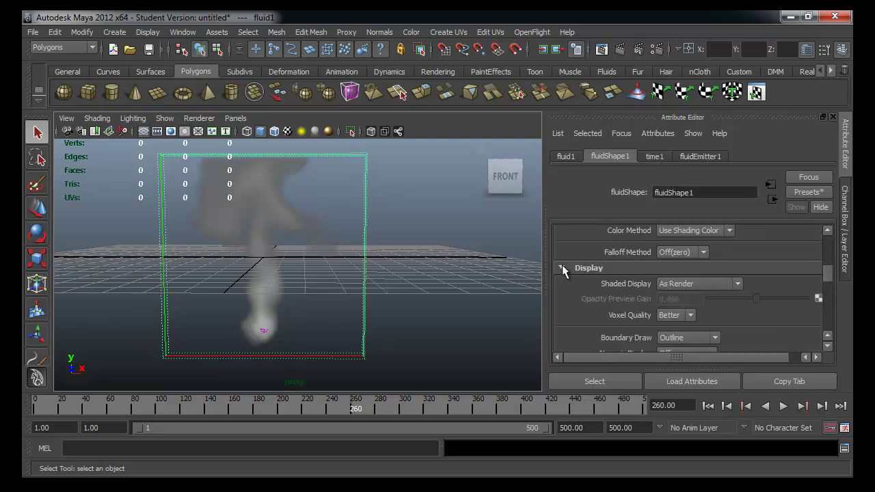
scroll(589, 286, "down", 2)
scroll(613, 313, "down", 2)
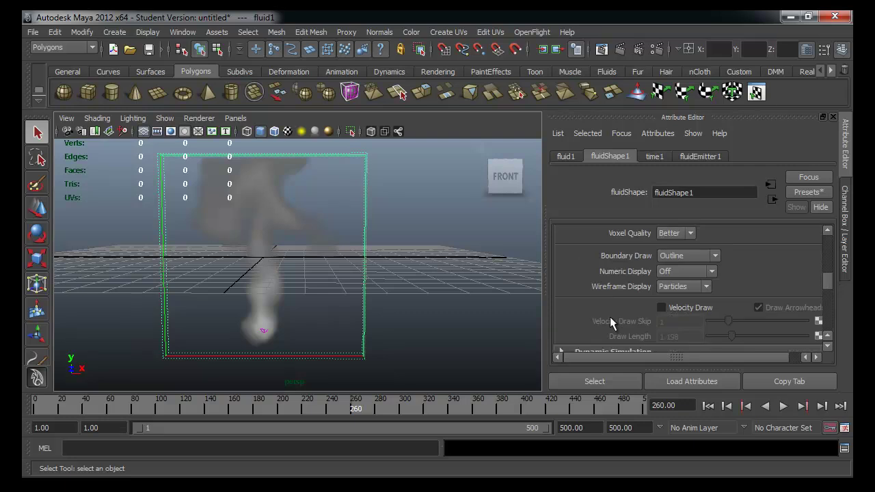
scroll(610, 316, "down", 2)
left_click(603, 312)
scroll(604, 313, "down", 4)
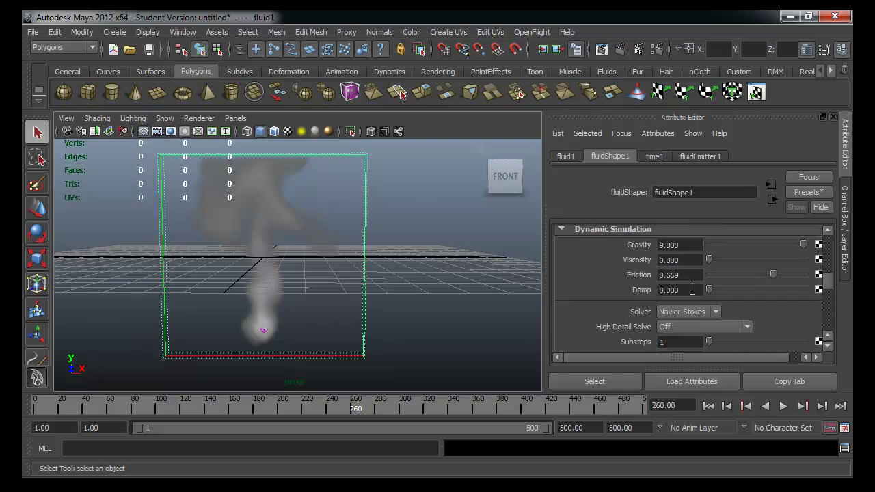
scroll(697, 286, "up", 2)
Set Gravity to 0 and replay the smoke from the start to frame 66.
scroll(701, 315, "down", 2)
left_click_drag(784, 243, 708, 244)
left_click(708, 406)
left_click(782, 406)
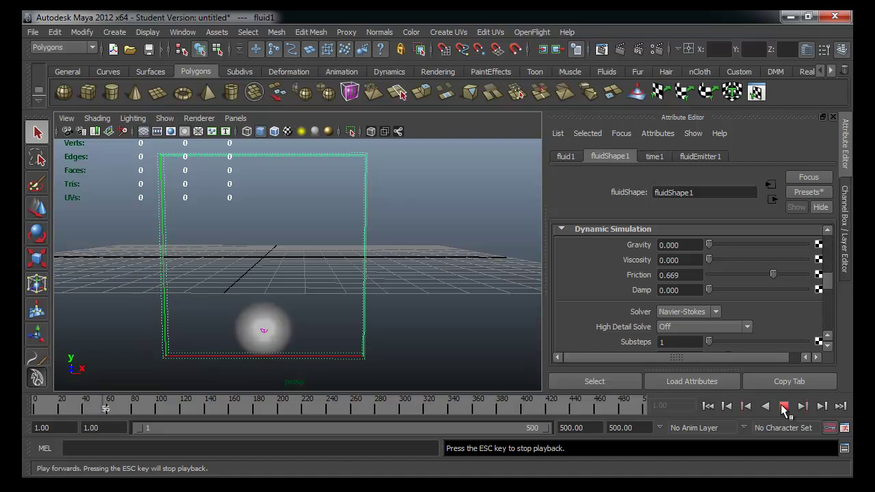
left_click(783, 406)
Set Gravity to 10 and replay the smoke from the start to frame 123.
left_click_drag(786, 248, 810, 245)
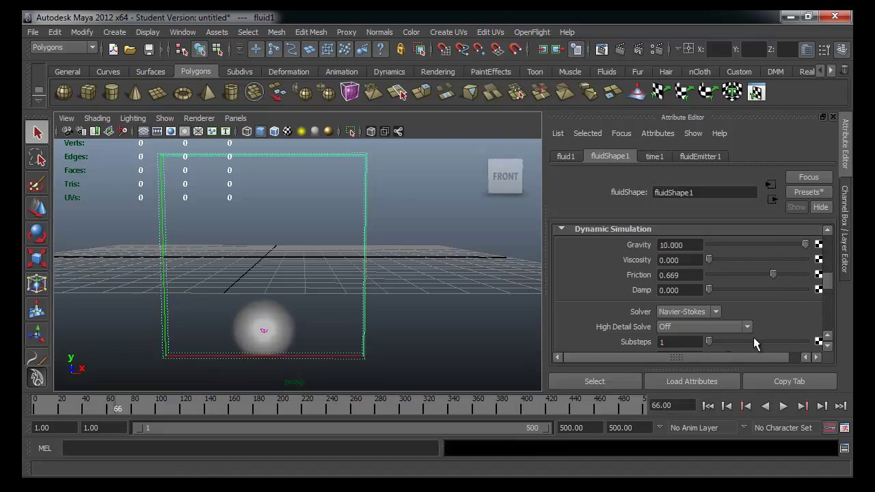
left_click(707, 405)
left_click(782, 406)
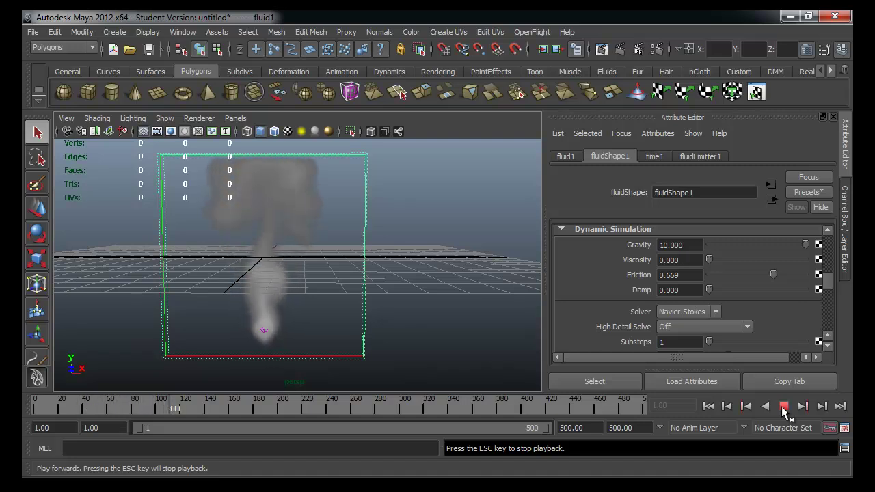
left_click(782, 406)
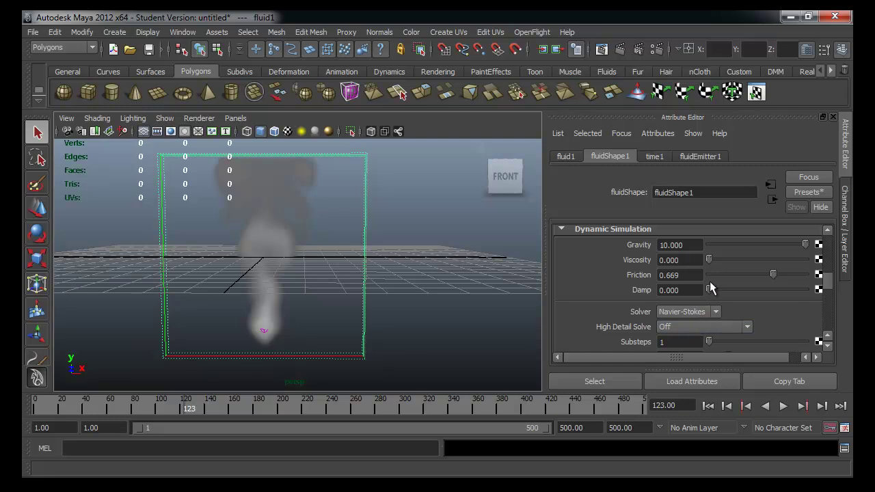
scroll(827, 287, "down", 3)
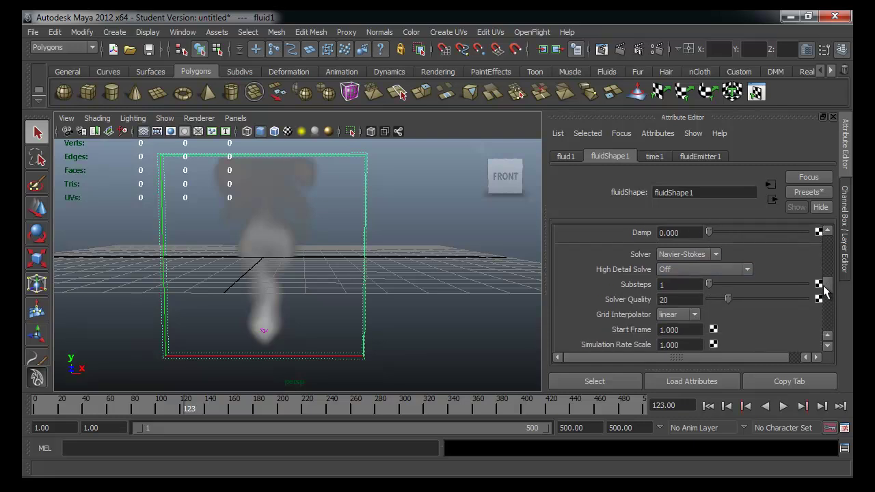
scroll(830, 294, "down", 5)
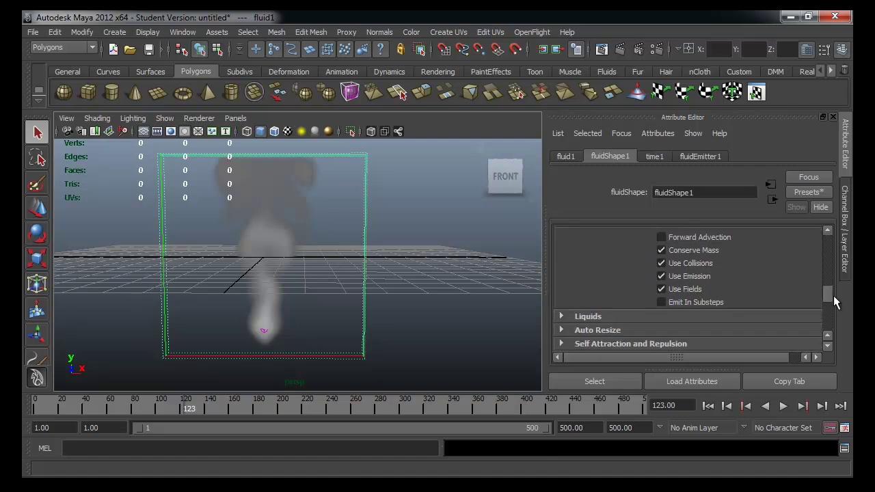
scroll(833, 295, "down", 2)
scroll(833, 297, "down", 1)
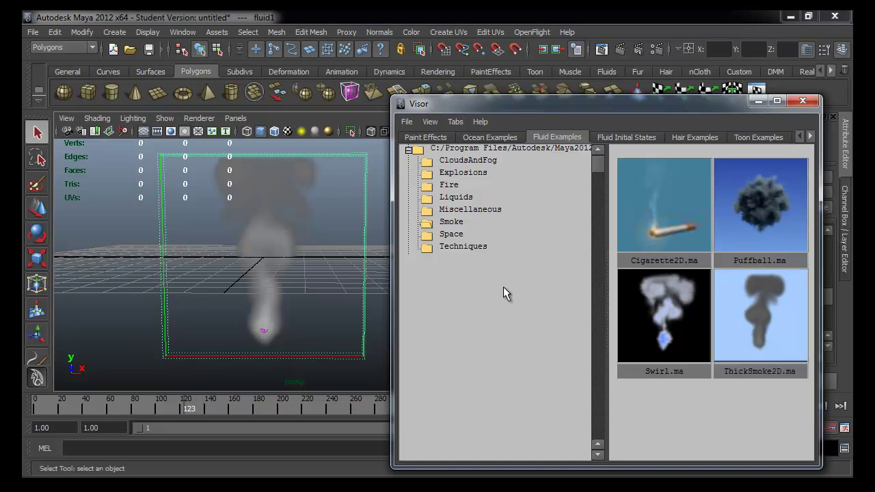
Delete the old fluid and drag ThickSmoke2D.ma from the Visor's Smoke examples into the scene.
left_click(456, 233)
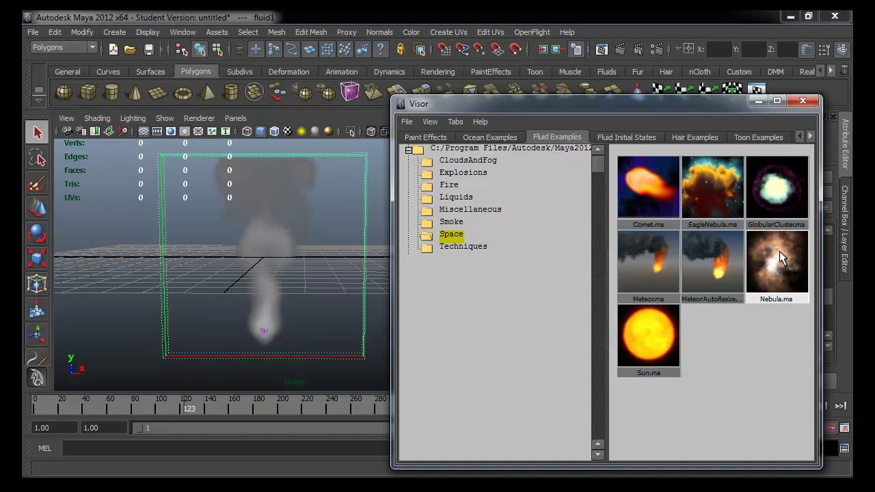
left_click(463, 246)
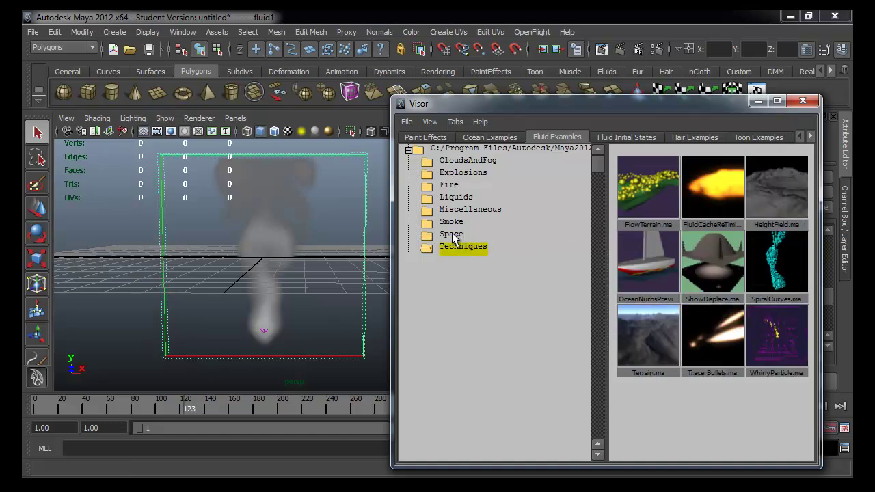
left_click(309, 358)
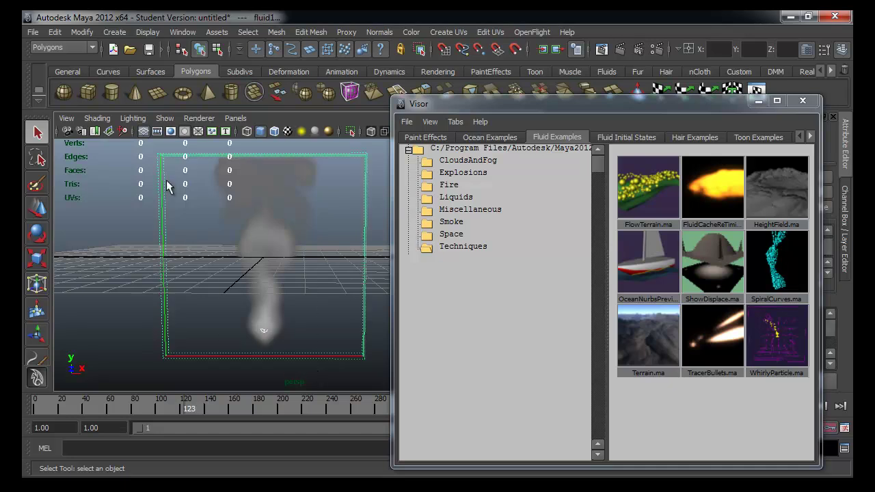
key("Delete")
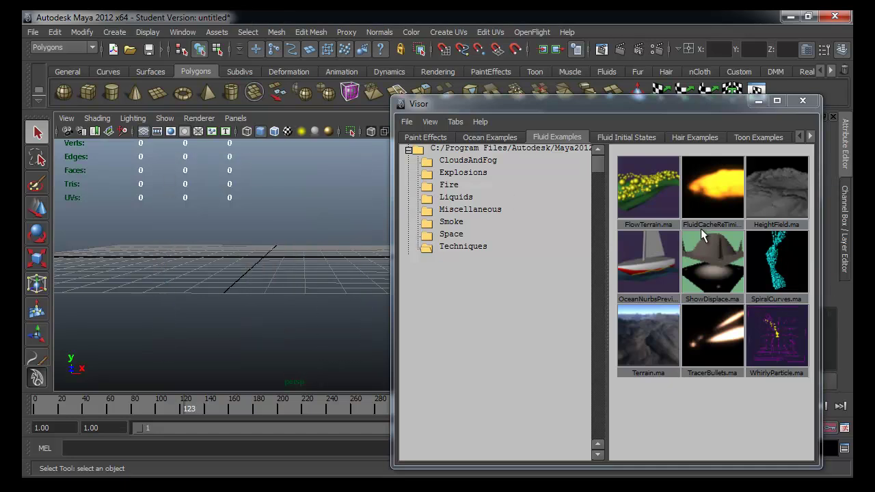
left_click(456, 223)
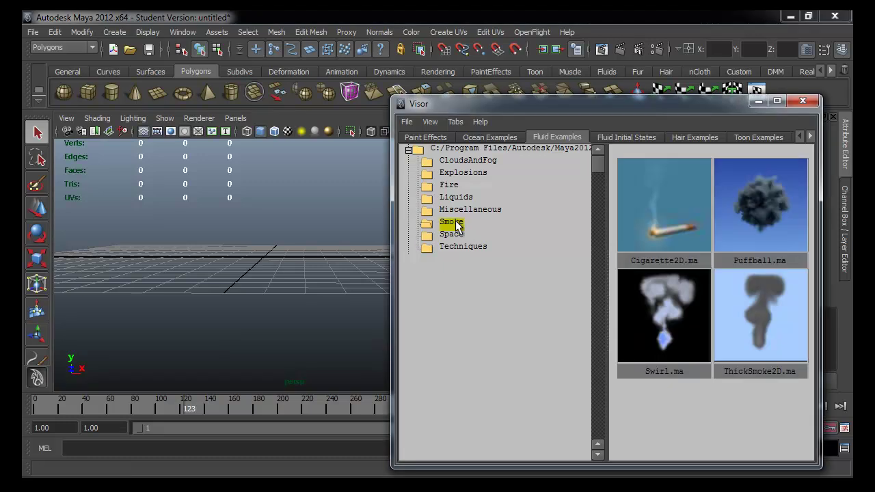
mouse_move(749, 318)
middle_mouse_down()
mouse_move(270, 354)
mouse_move(261, 298)
middle_mouse_up()
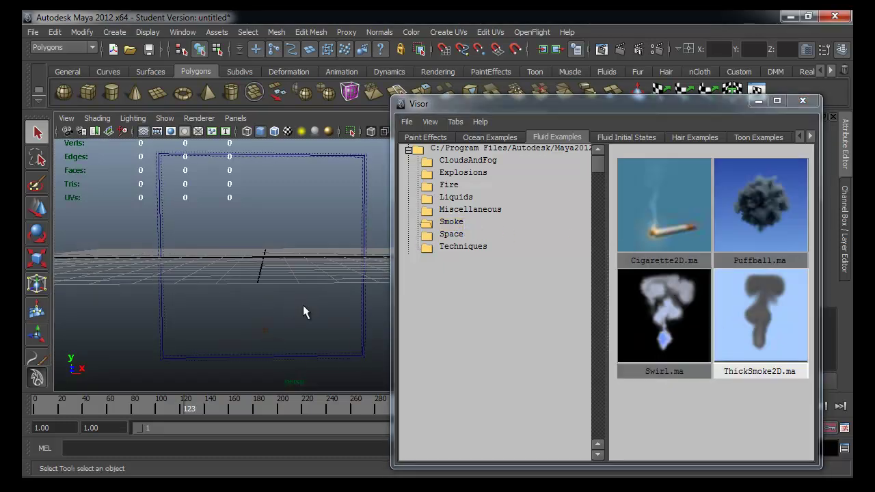
Close the Visor, select the new fluid container, and play its simulation to frame 76.
left_click(755, 101)
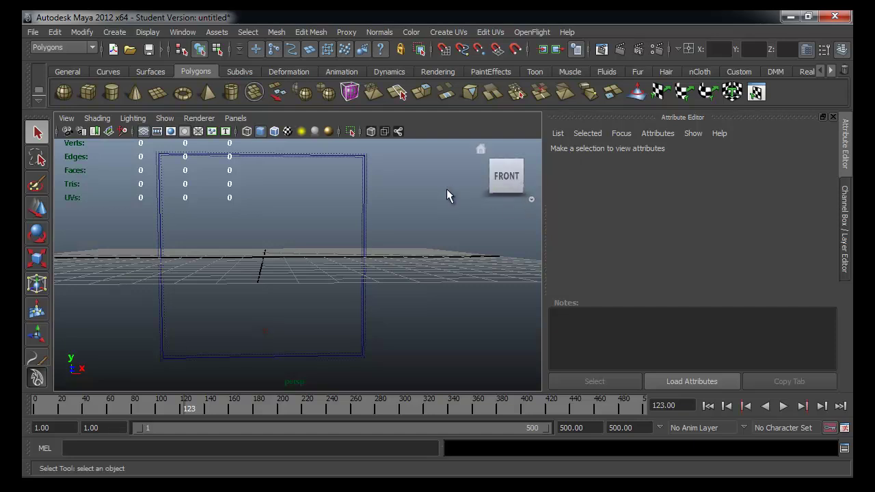
left_click(365, 228)
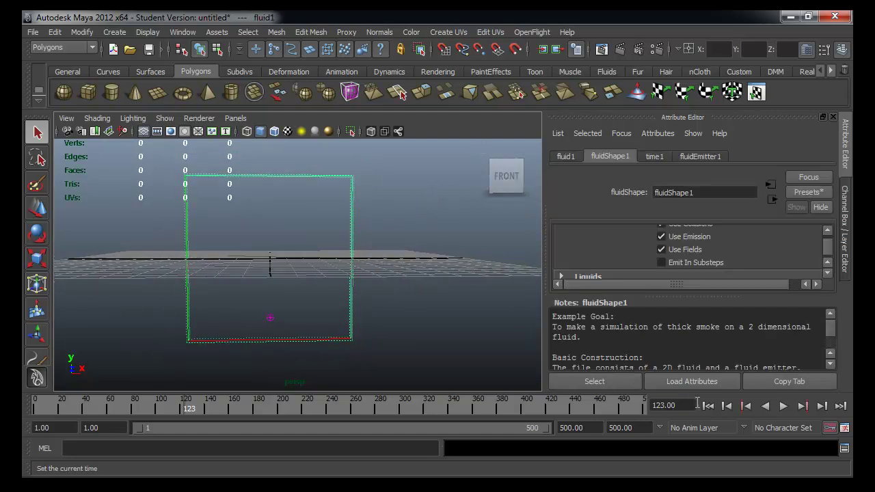
left_click(783, 406)
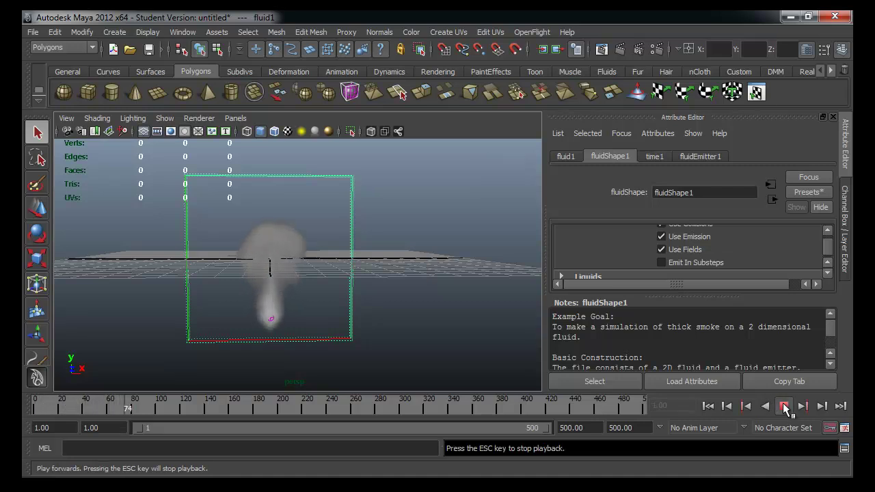
left_click(783, 405)
Stretch the container taller, raise its bottom onto the grid, and replay the simulation.
key("r")
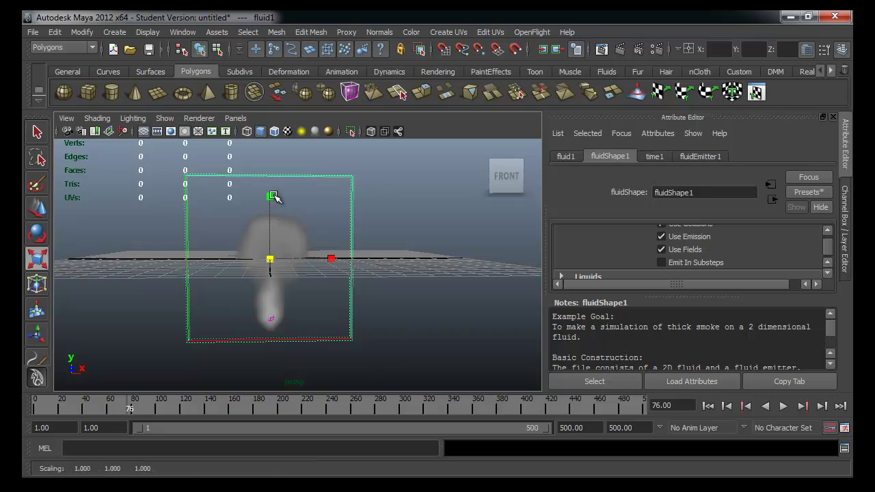
left_click_drag(271, 197, 276, 127)
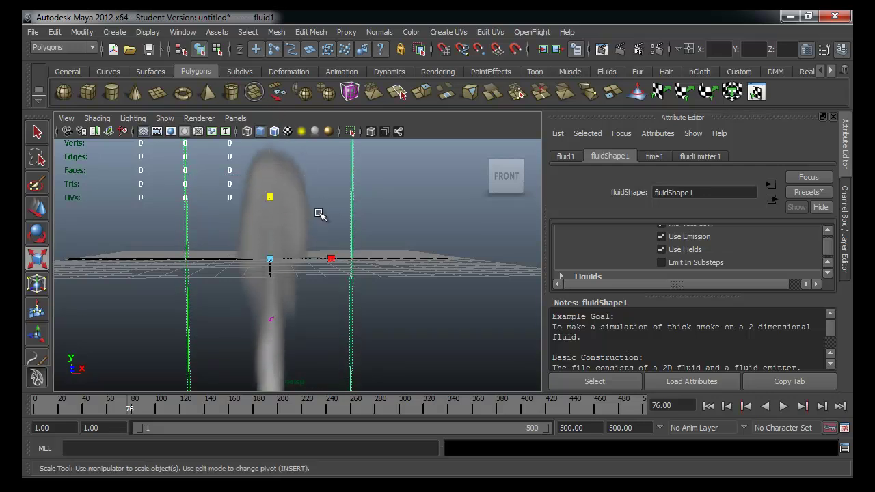
key("w")
scroll(376, 267, "down", 3)
left_click_drag(283, 220, 283, 108)
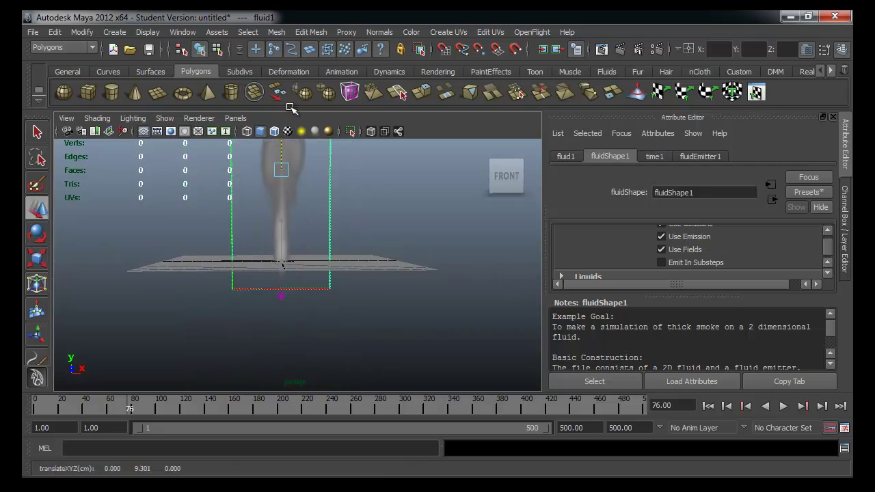
left_click(708, 405)
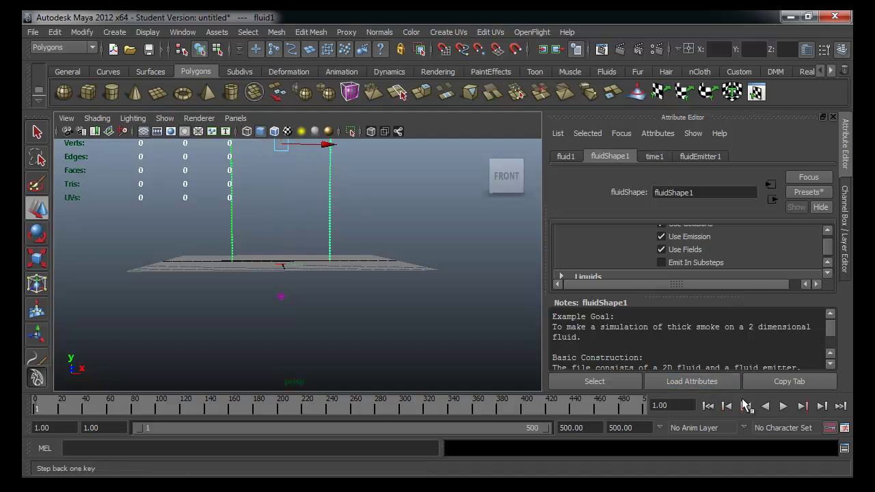
left_click(783, 405)
left_click(783, 406)
Replay the simulation in a tilted perspective view, then undo the container stretch.
mouse_move(433, 255)
left_mouse_down("alt")
mouse_move(280, 171)
mouse_move(278, 196)
left_mouse_up("alt")
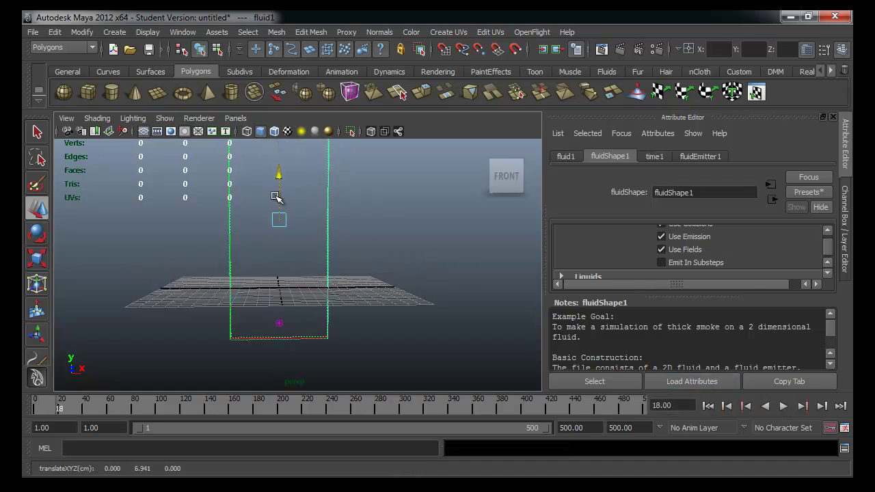
left_click(710, 406)
left_click(781, 406)
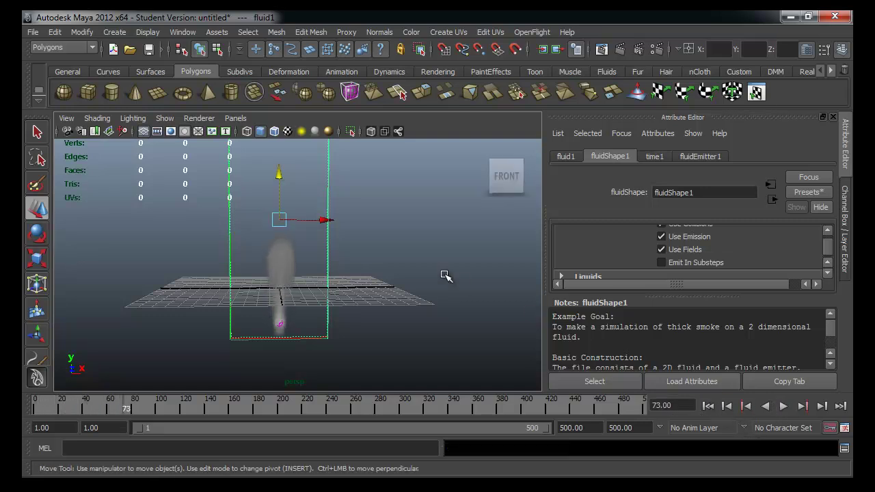
left_click(783, 406)
key("ctrl+z")
key("ctrl+z")
key("ctrl+z")
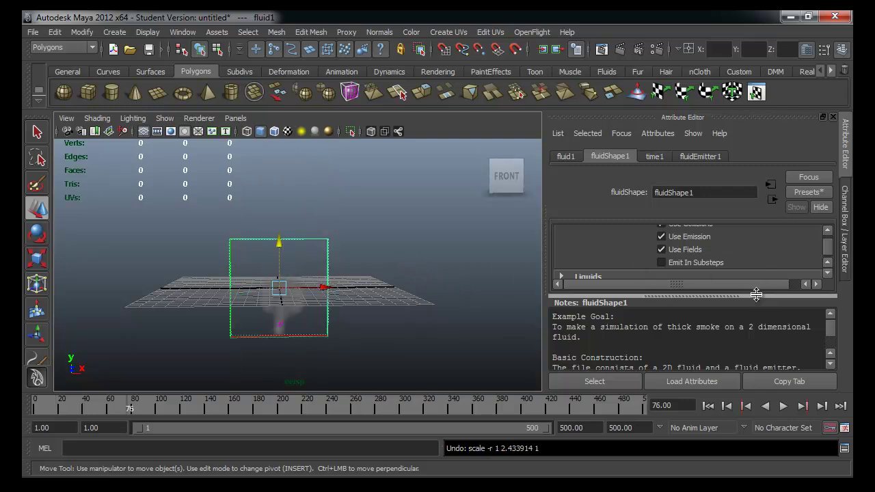
Bring the fluid shape's Container Properties into view in the Attribute Editor.
left_click_drag(757, 296, 755, 373)
left_click(654, 156)
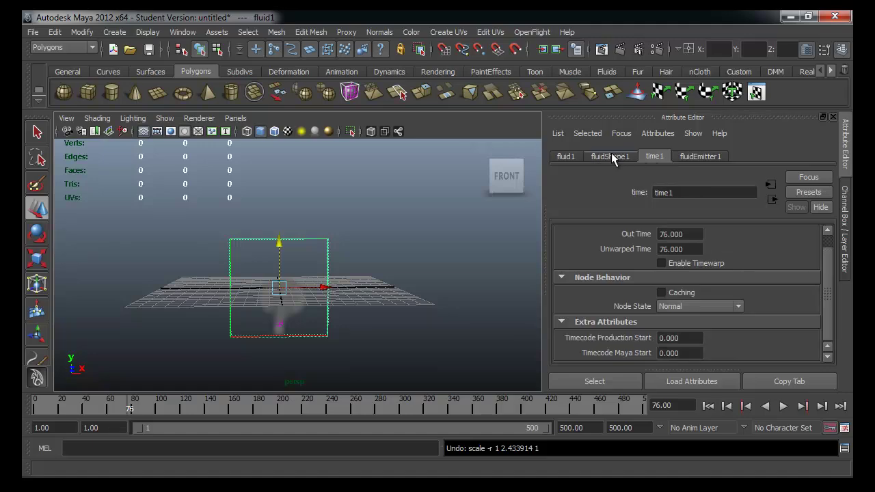
left_click(610, 156)
scroll(600, 270, "up", 3)
scroll(608, 270, "up", 3)
scroll(610, 272, "up", 3)
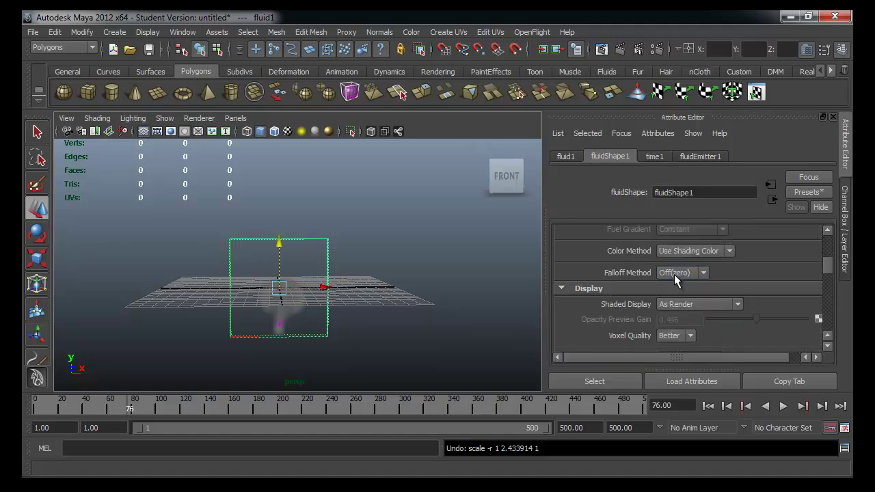
scroll(674, 274, "up", 3)
scroll(676, 273, "up", 3)
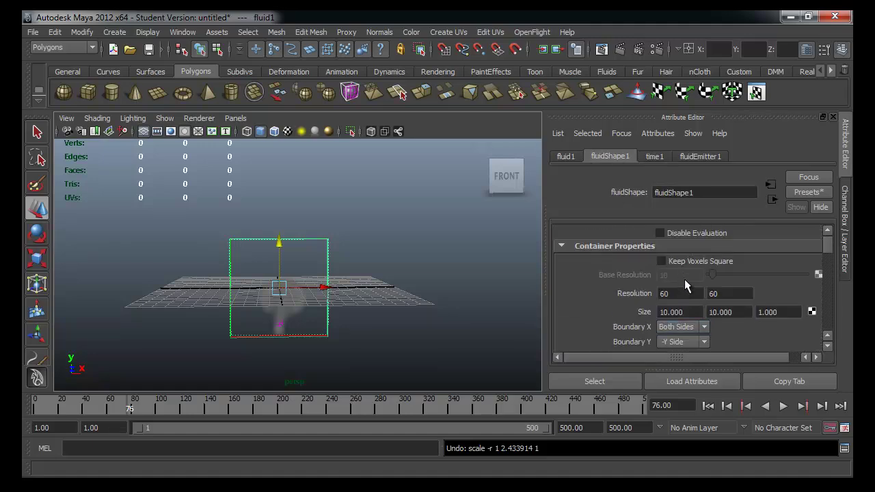
scroll(751, 274, "down", 2)
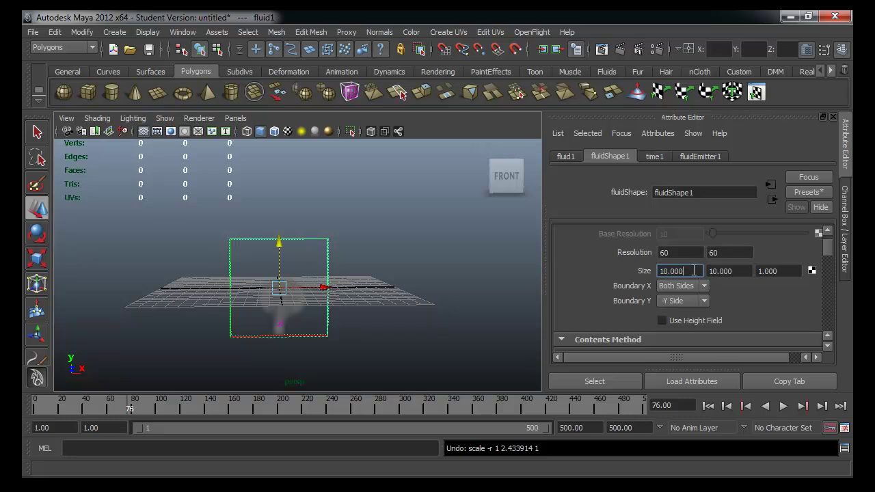
Set the container size to 20 wide by 500 tall and zoom out to see it.
type("2")
type("0")
key("Return")
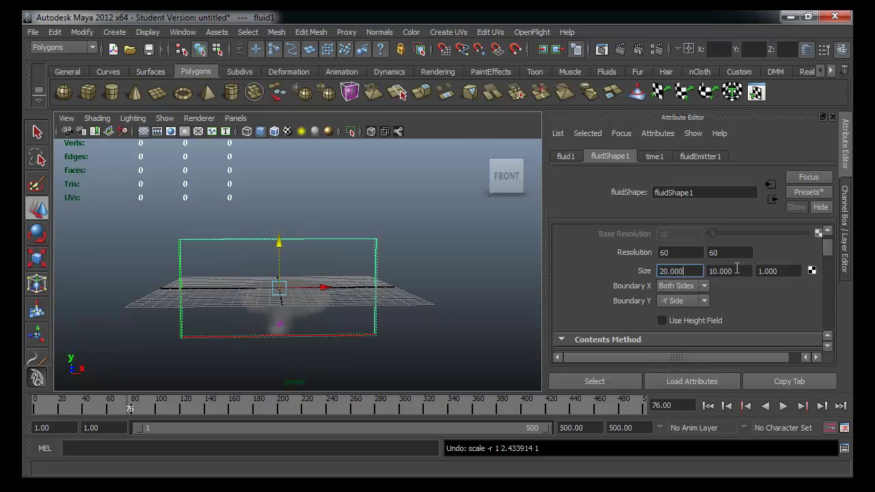
key("Tab")
type("0")
key("Return")
mouse_move(496, 269)
right_mouse_down("alt")
mouse_move(312, 279)
mouse_move(183, 273)
right_mouse_up("alt")
left_click_drag(183, 273, 198, 271, "alt")
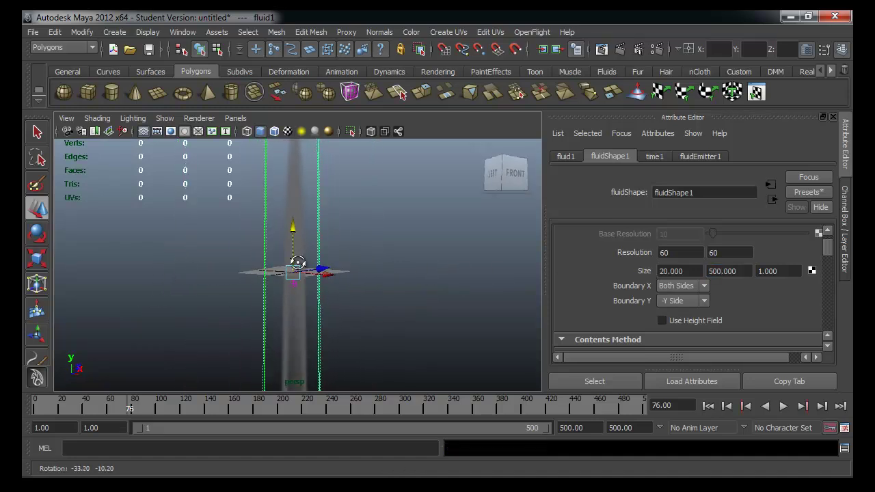
Set Boundary X to None, play the smoke, then rewind to frame 1.
left_click(677, 287)
left_click(682, 296)
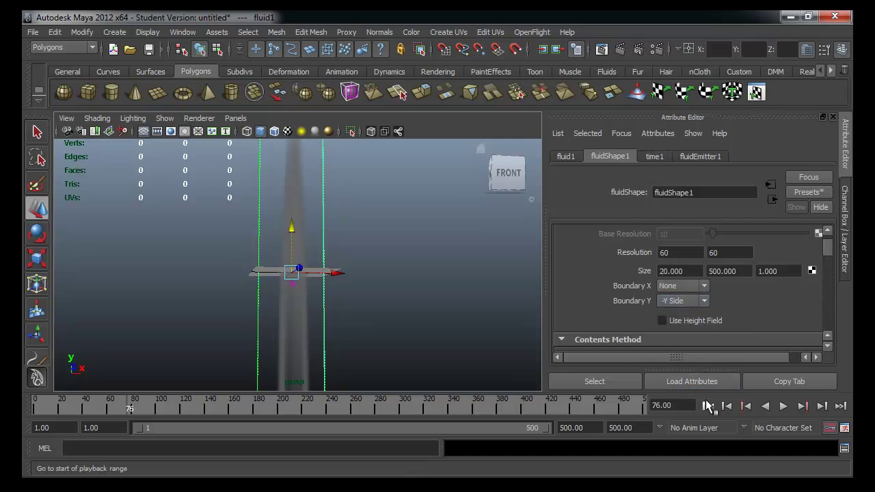
left_click(707, 406)
left_click(783, 406)
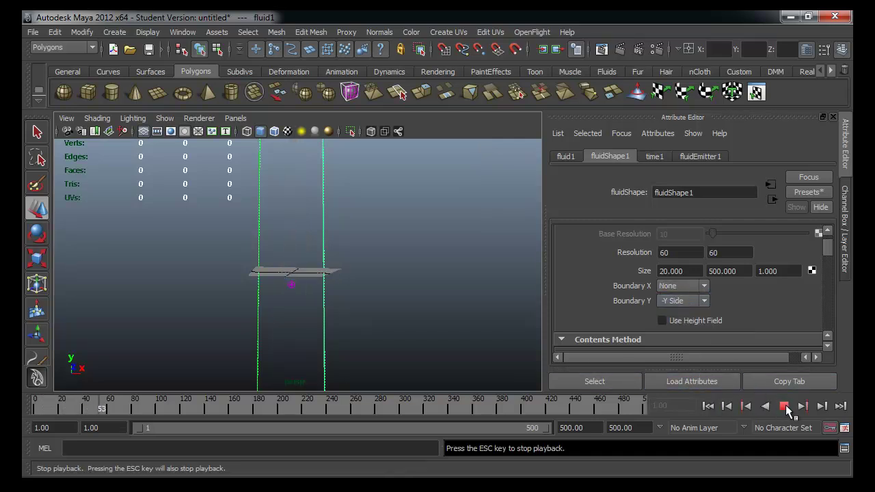
left_click(783, 405)
left_click(708, 406)
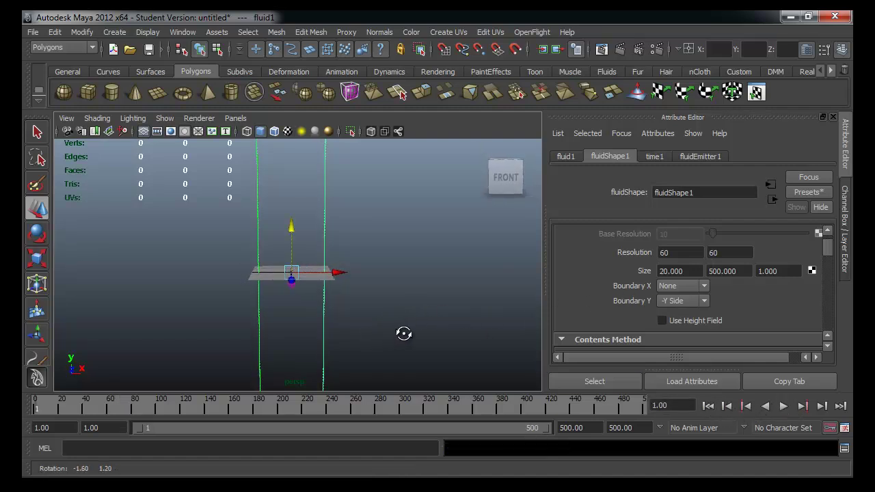
Change the container size to 20 by 20.
double_click(749, 273)
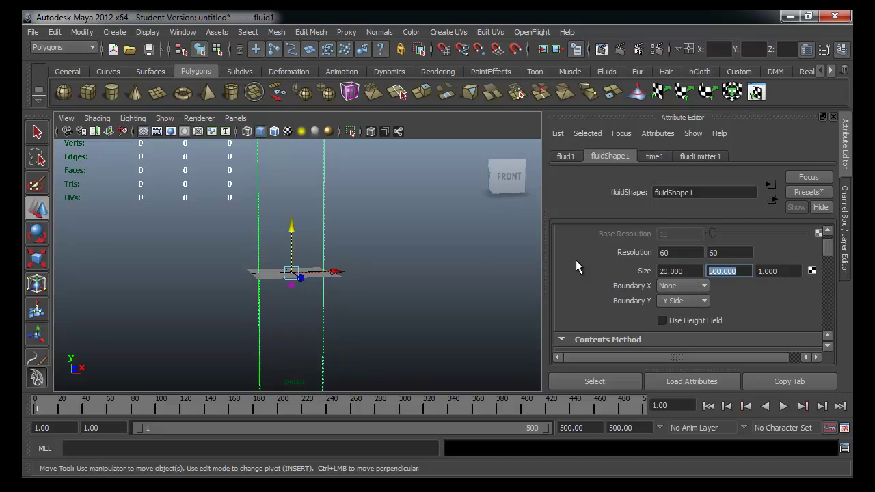
type("1")
key("Return")
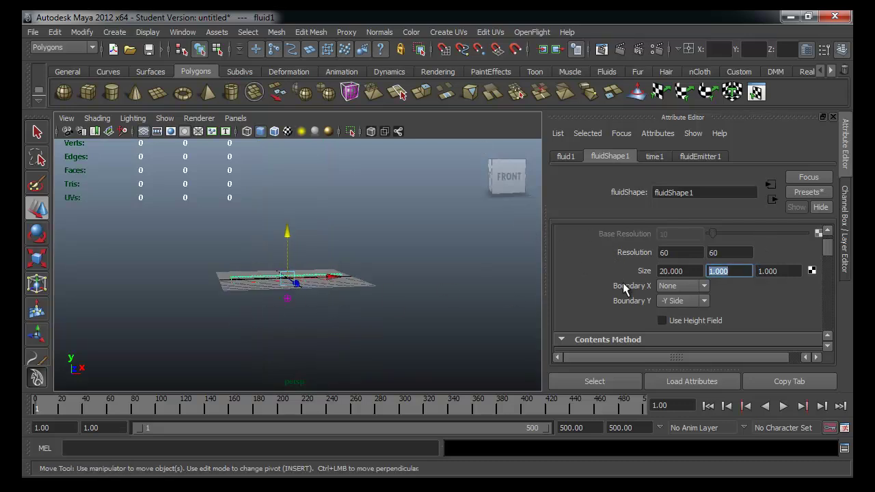
type("20")
key("Return")
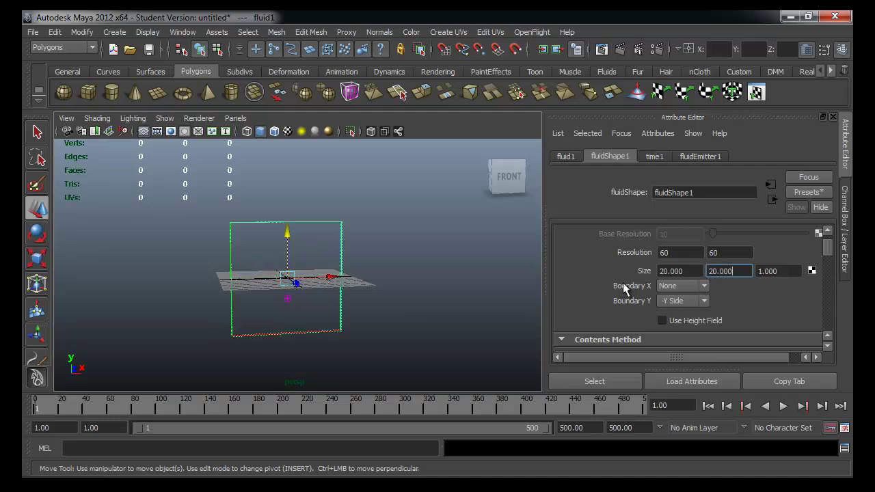
left_click_drag(682, 271, 669, 272)
type("2")
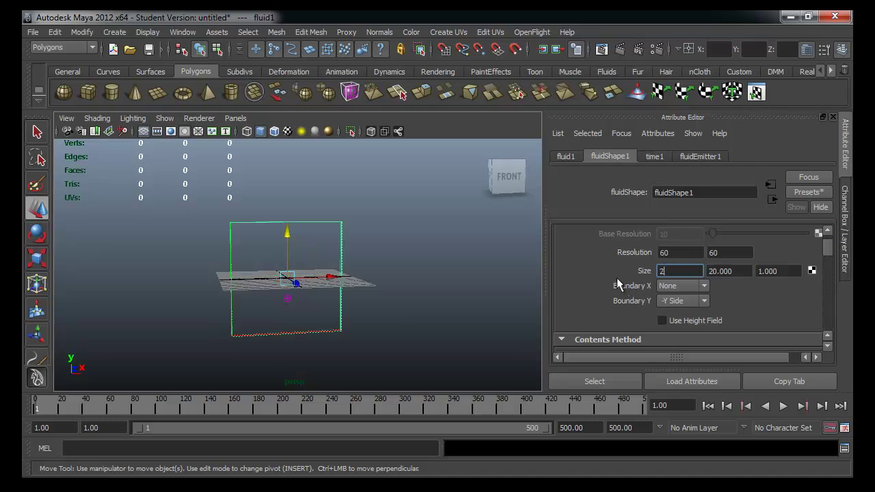
type("0.000")
Set Boundary X and Boundary Y to Both Sides and play the simulation.
left_click(701, 301)
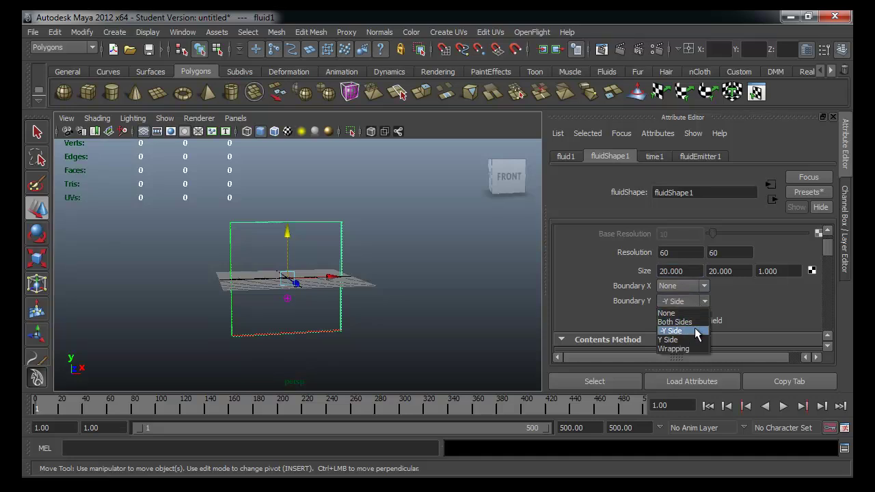
left_click(696, 332)
left_click(687, 287)
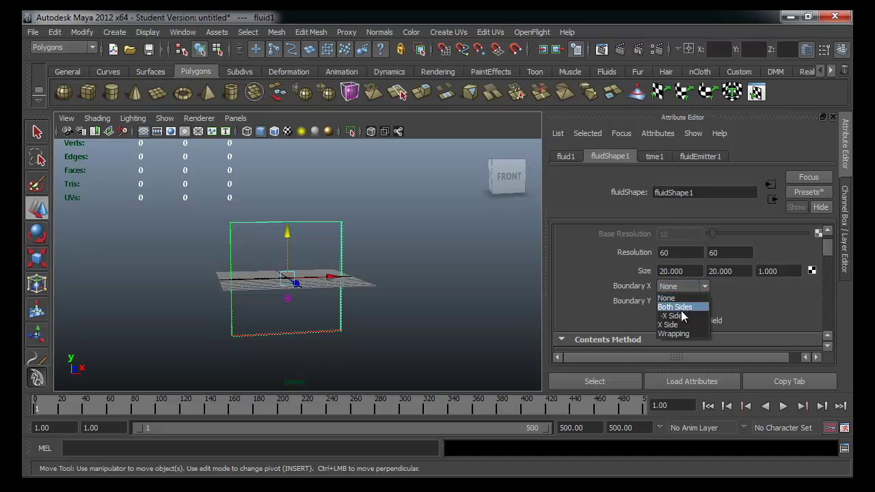
left_click(676, 307)
left_click(687, 298)
left_click(677, 322)
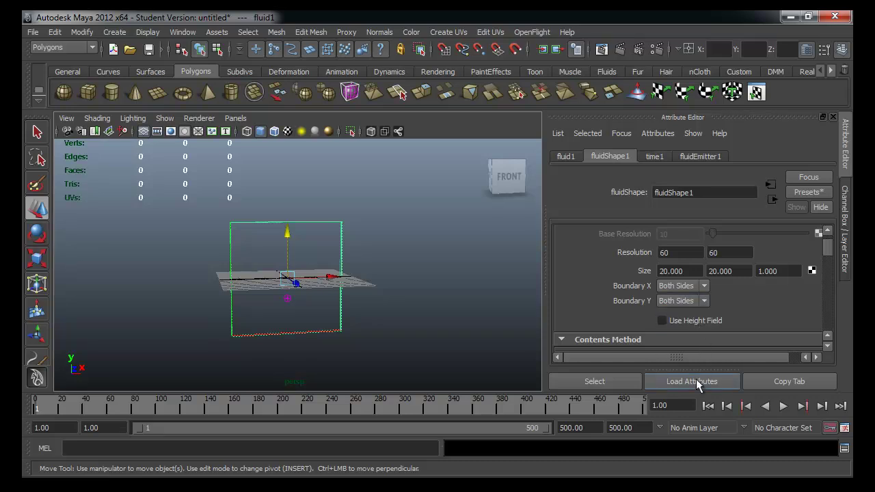
left_click(783, 406)
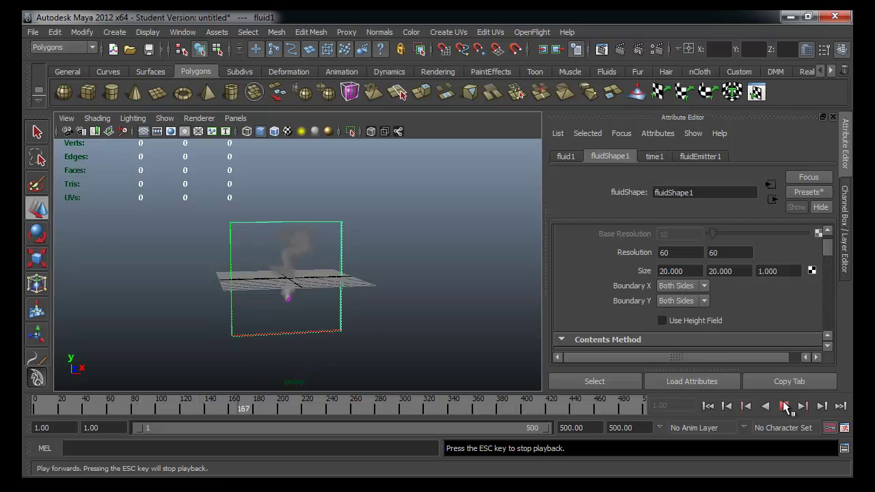
Raise the fluid container above the grid and replay the smoke from frame 1.
left_click(784, 406)
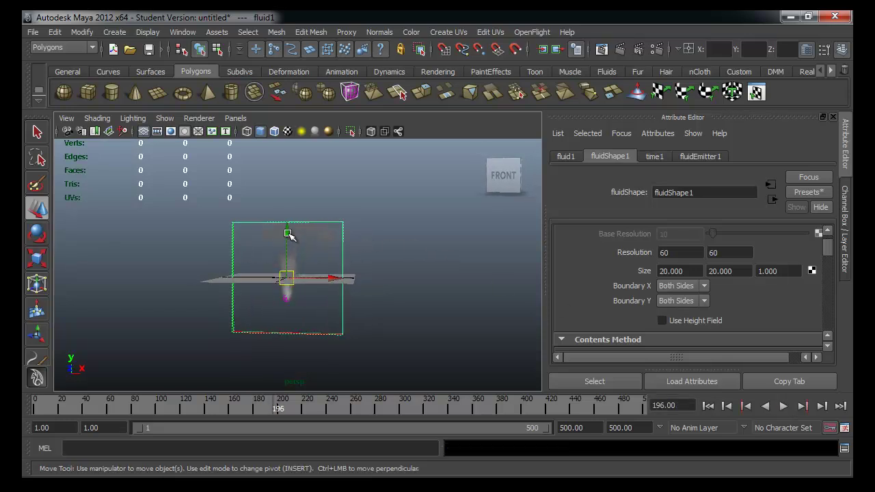
mouse_move(287, 232)
left_mouse_down()
mouse_move(286, 200)
mouse_move(286, 209)
left_mouse_up()
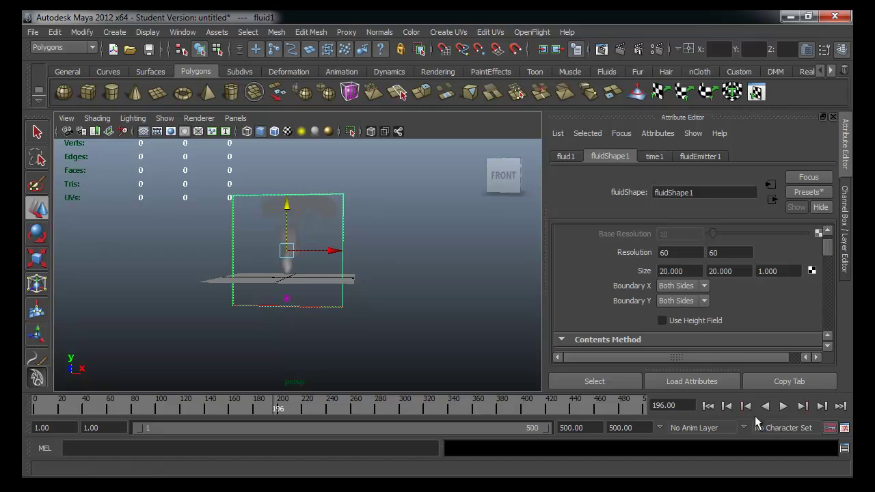
left_click(708, 406)
left_click(783, 405)
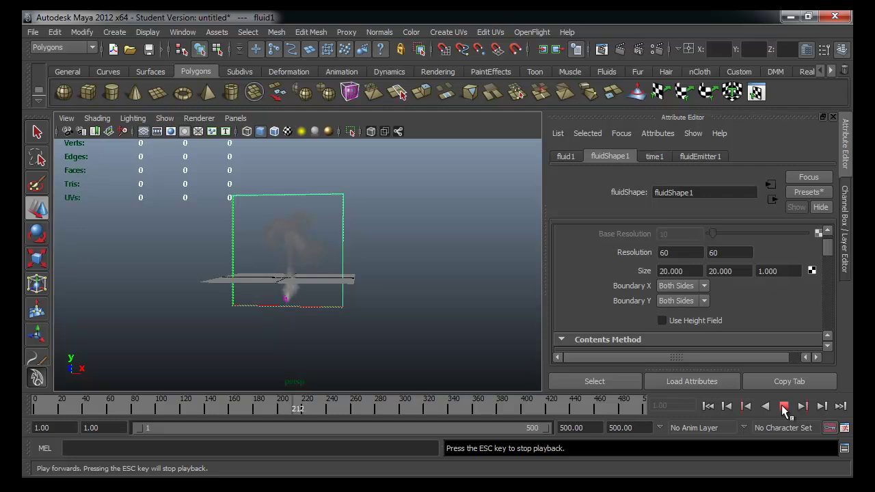
left_click(782, 406)
left_click_drag(828, 245, 828, 253)
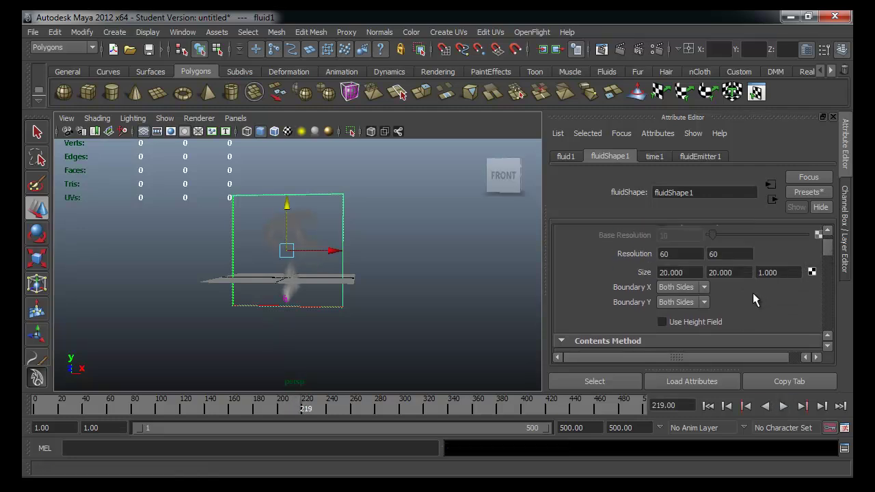
Set both Boundary Y and Boundary X to Wrapping.
left_click(701, 301)
left_click(691, 350)
left_click(702, 287)
left_click(684, 335)
Reselect the container, try scaling it taller, undo that, and replay the simulation.
left_click(361, 209)
left_click(343, 200)
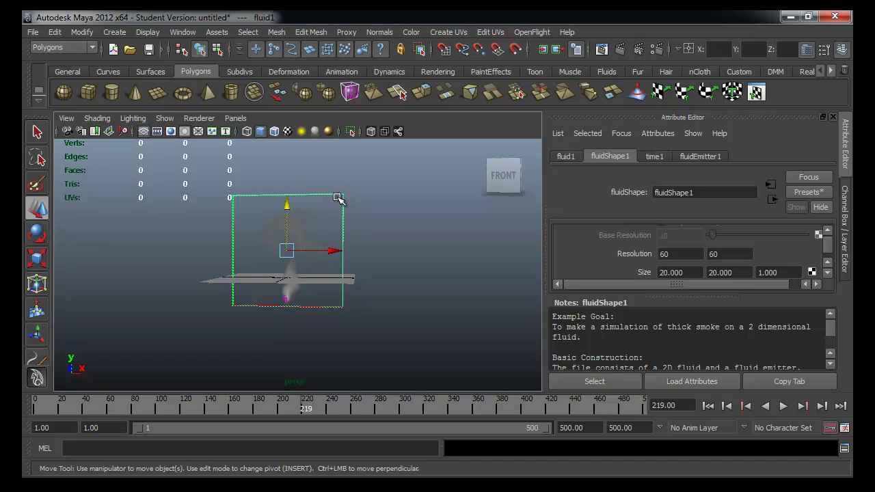
key("r")
left_click_drag(287, 190, 292, 163)
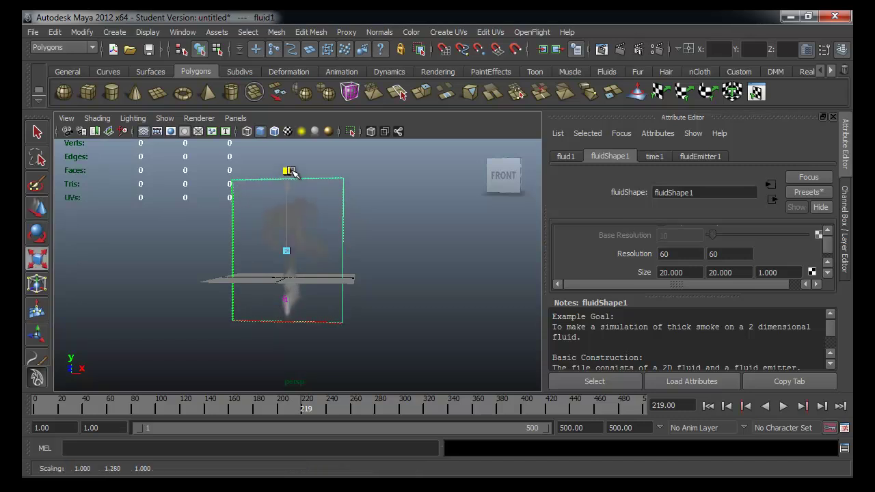
key("ctrl+z")
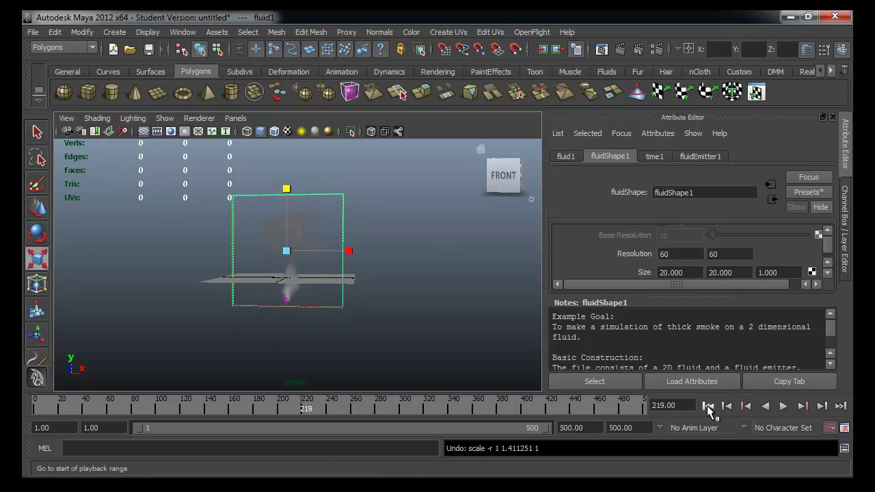
left_click(783, 405)
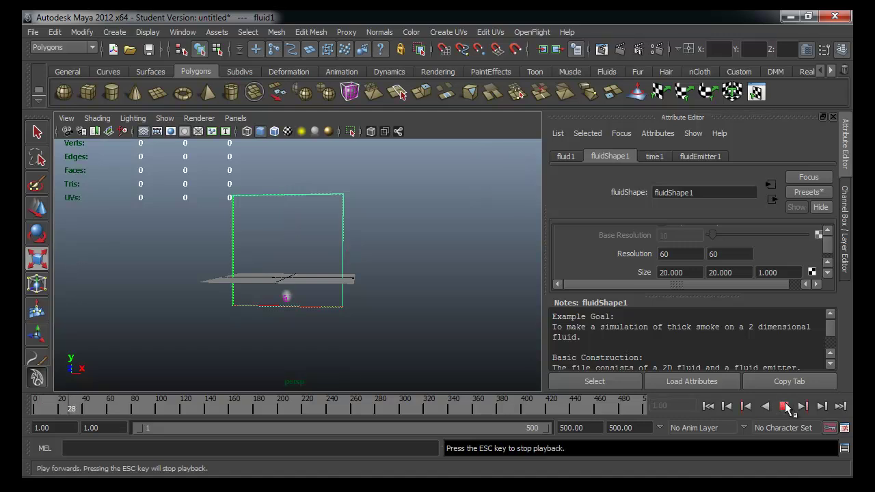
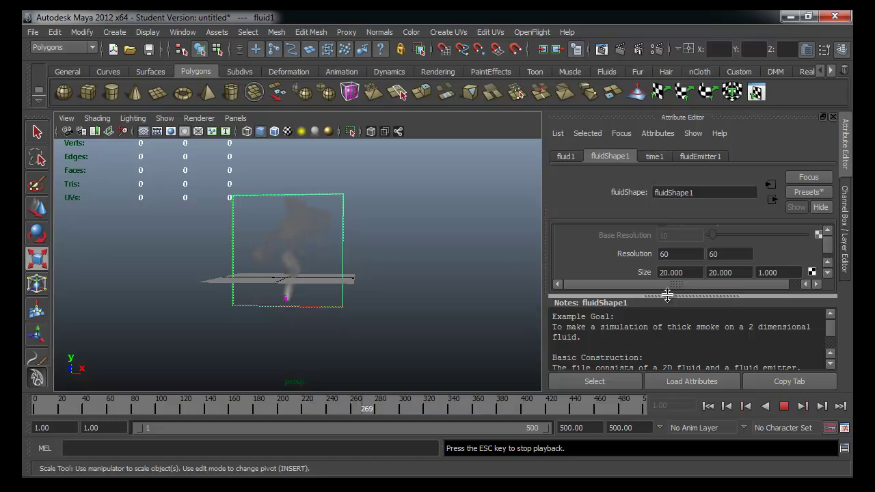
Leave the Density contents method on Dynamic Grid, stop the smoke playback and rewind to frame 1.
left_click_drag(667, 295, 673, 369)
scroll(790, 293, "down", 2)
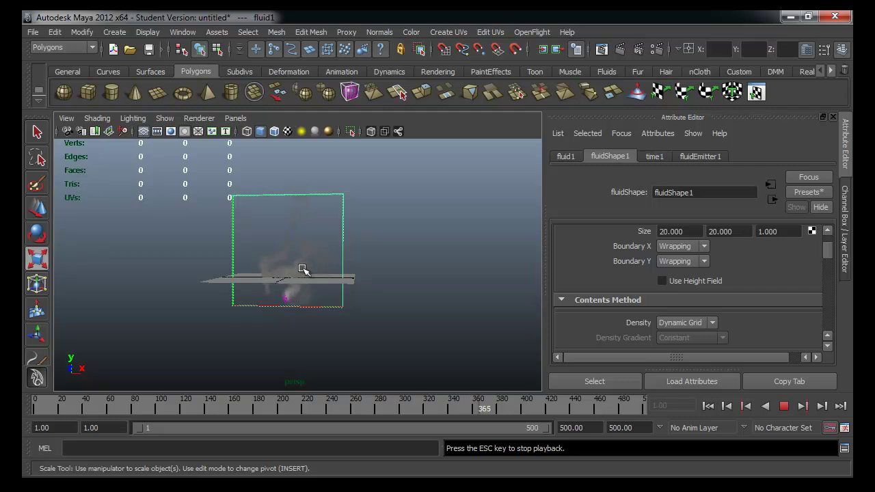
scroll(765, 291, "down", 2)
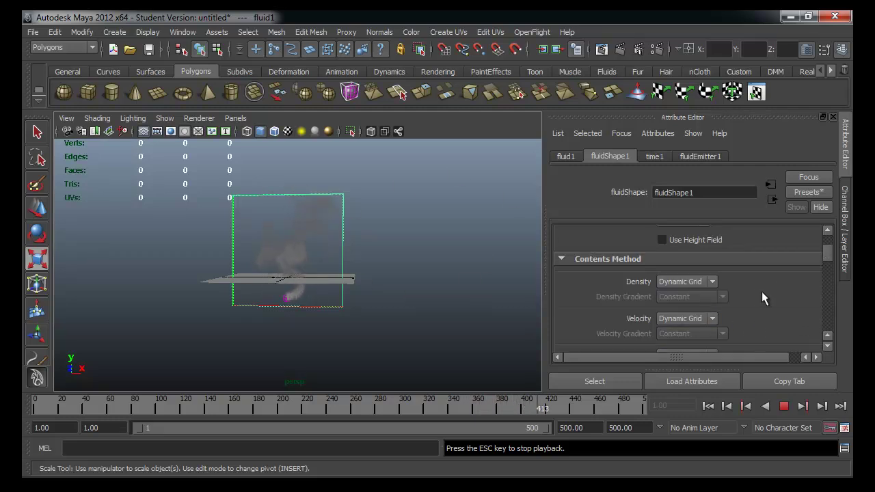
left_click(712, 281)
left_click(738, 281)
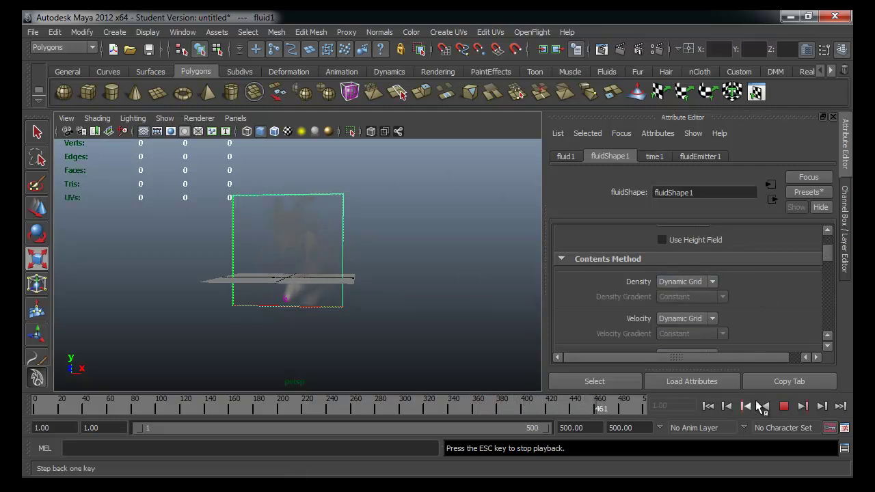
left_click(783, 406)
left_click(707, 406)
Stretch the fluid container taller and raise it above the emitter.
left_click(386, 291)
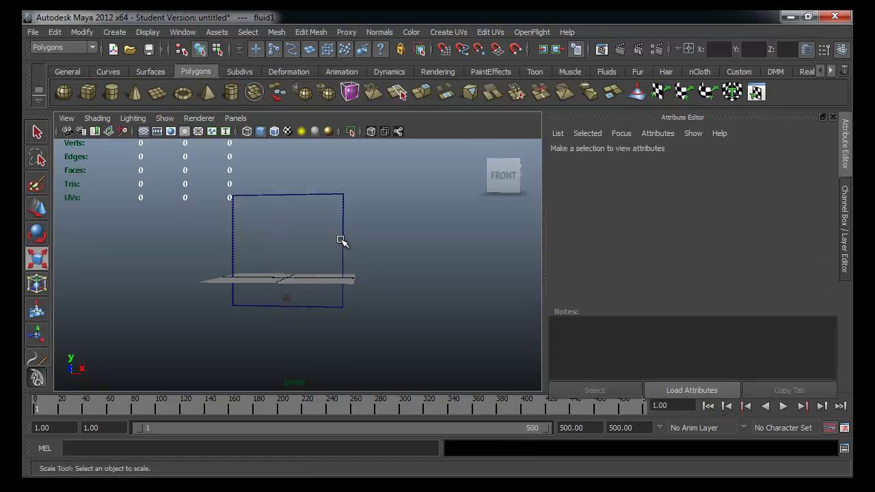
mouse_move(375, 260)
left_mouse_down()
mouse_move(292, 254)
mouse_move(321, 225)
left_mouse_up()
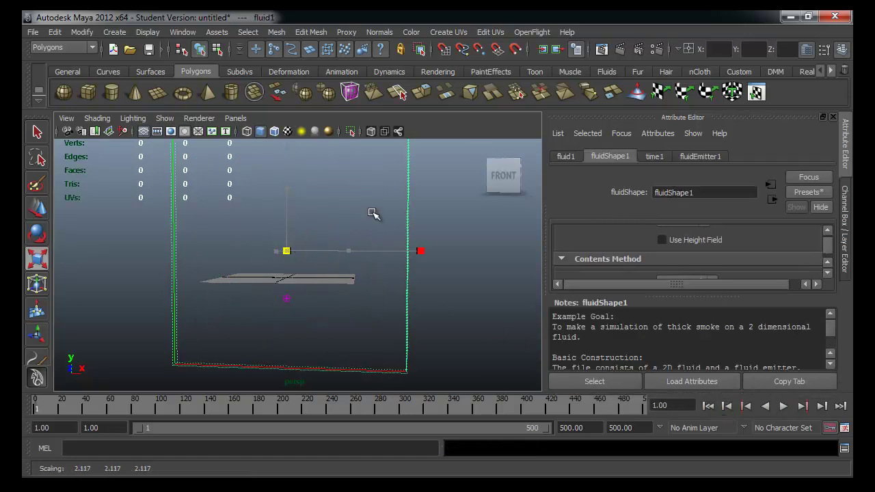
key("z")
left_click_drag(287, 196, 283, 78)
key("w")
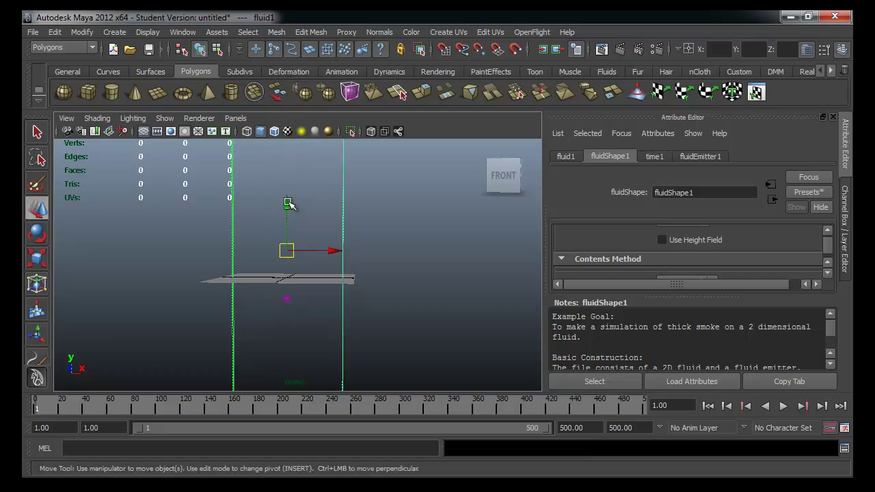
left_click(283, 201)
left_click(233, 226)
left_click_drag(287, 203, 323, 125)
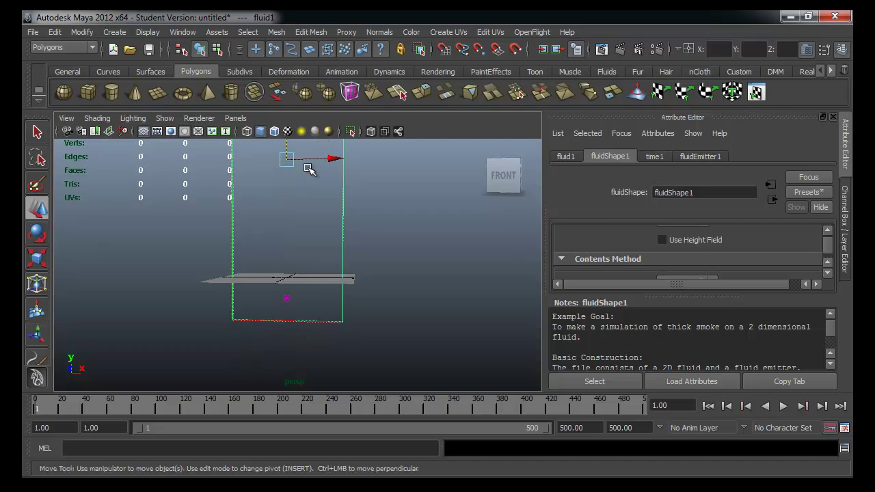
key("f")
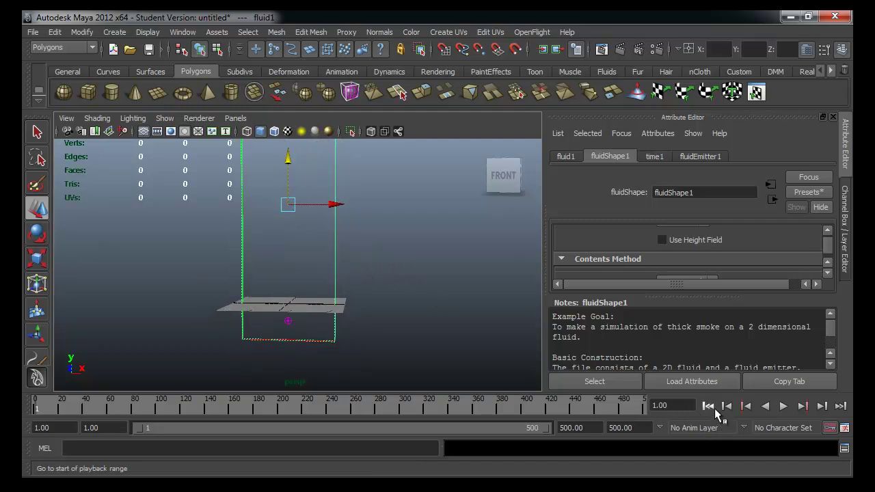
Select the emitter, test-play the simulation, then undo back to the earlier container scale.
left_click(289, 320)
mouse_move(326, 332)
left_mouse_down("alt")
mouse_move(201, 332)
mouse_move(365, 336)
left_mouse_up("alt")
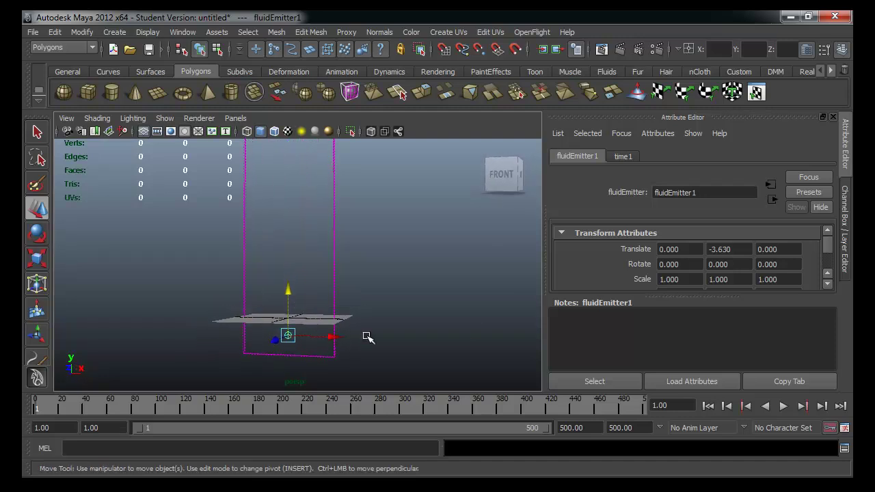
left_click(784, 405)
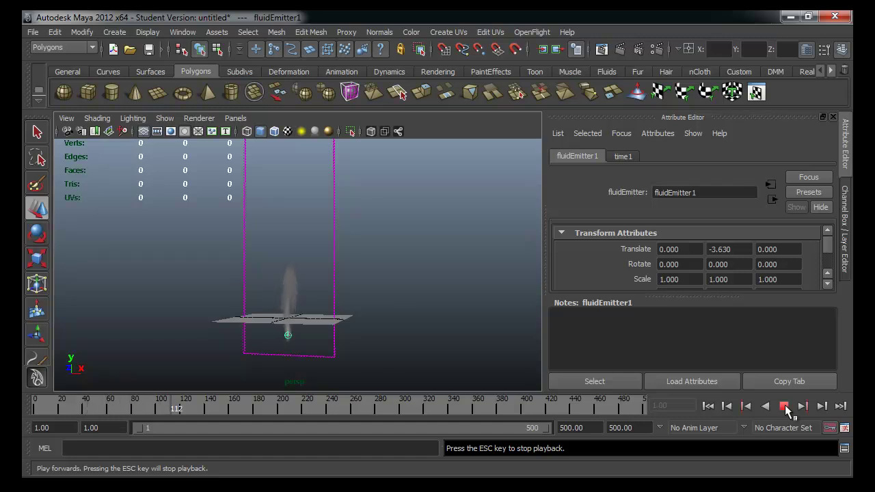
left_click(784, 404)
left_click(360, 243)
key("ctrl+z")
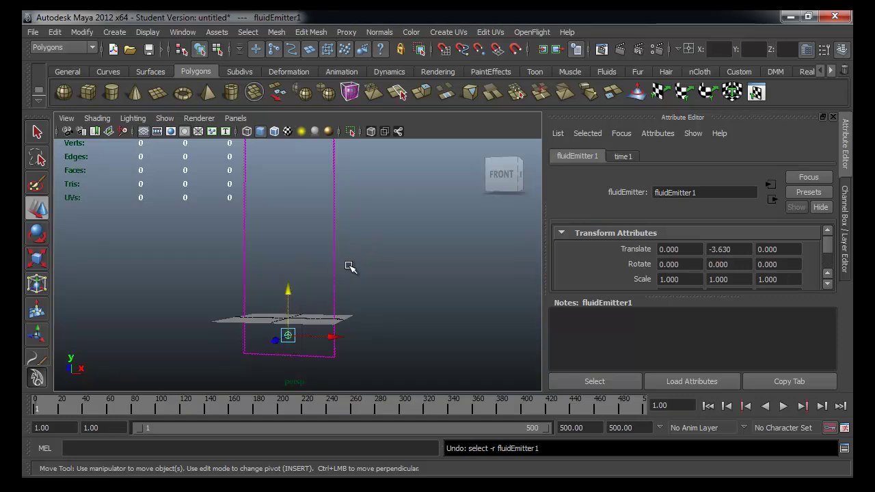
key("ctrl+z")
key("ctrl+z")
key("ctrl+z")
key("ctrl+z")
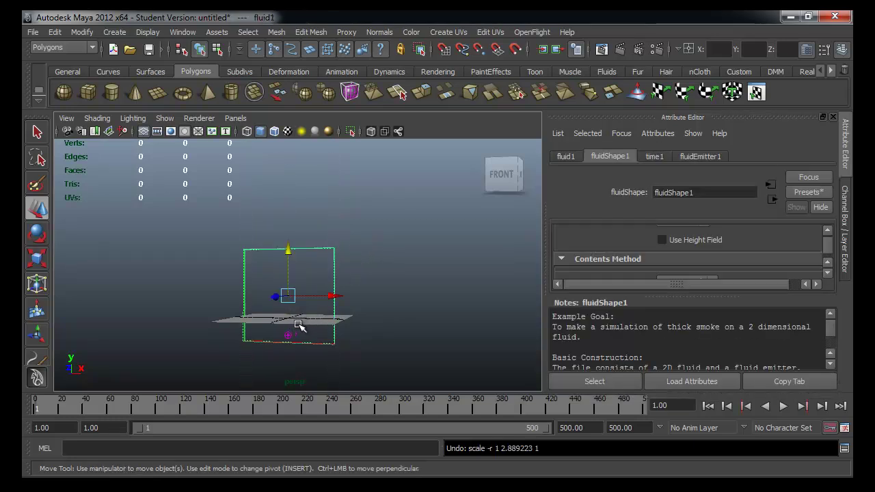
Scale the container up hugely, lift it, and play the simulation to frame 165.
key("r")
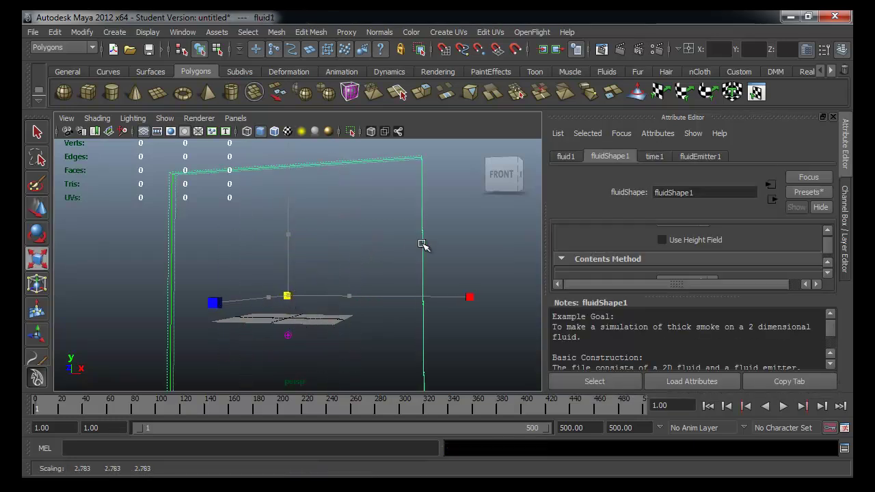
left_click_drag(288, 299, 439, 229)
key("w")
left_click_drag(280, 253, 342, 150)
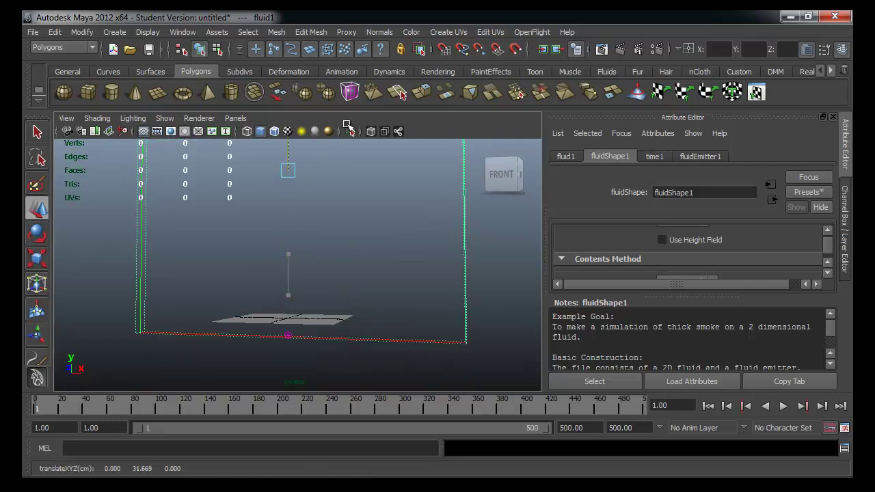
left_click(783, 406)
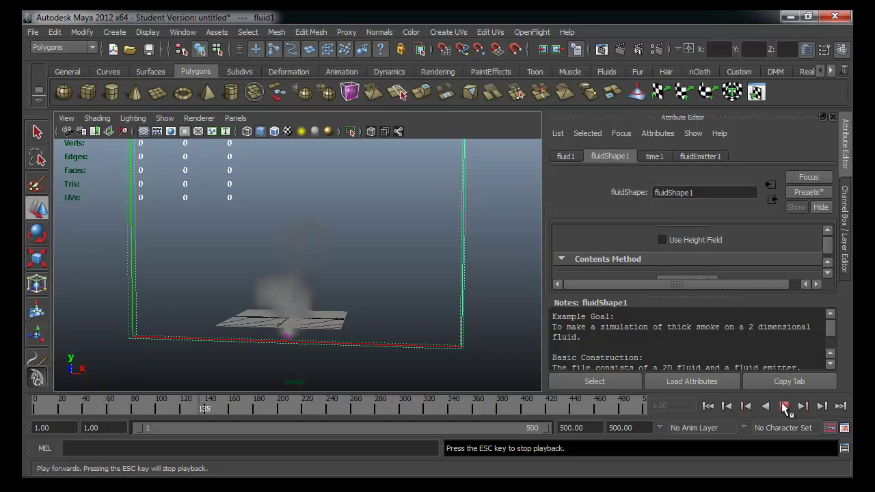
left_click(783, 406)
mouse_move(410, 312)
left_mouse_down("alt")
mouse_move(166, 287)
mouse_move(365, 299)
mouse_move(353, 299)
left_mouse_up("alt")
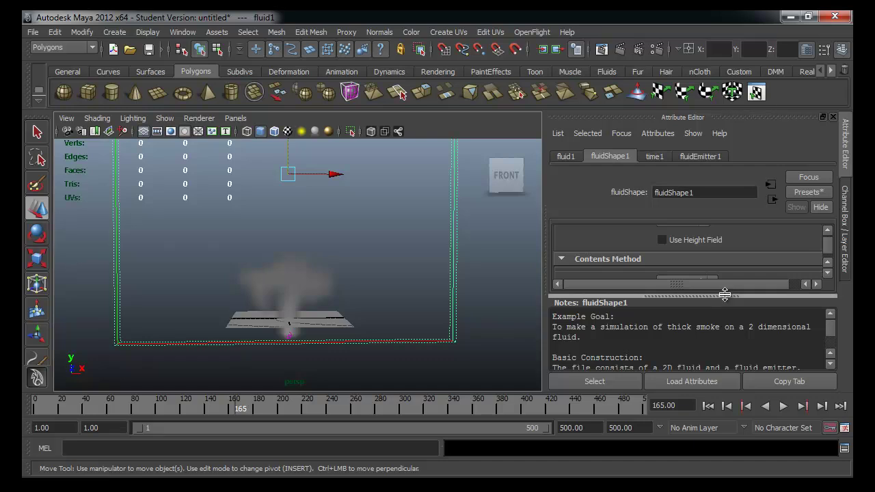
Drag the Viscosity slider under Dynamic Simulation to 1.000.
left_click_drag(727, 295, 727, 370)
scroll(736, 321, "down", 3)
scroll(736, 321, "down", 2)
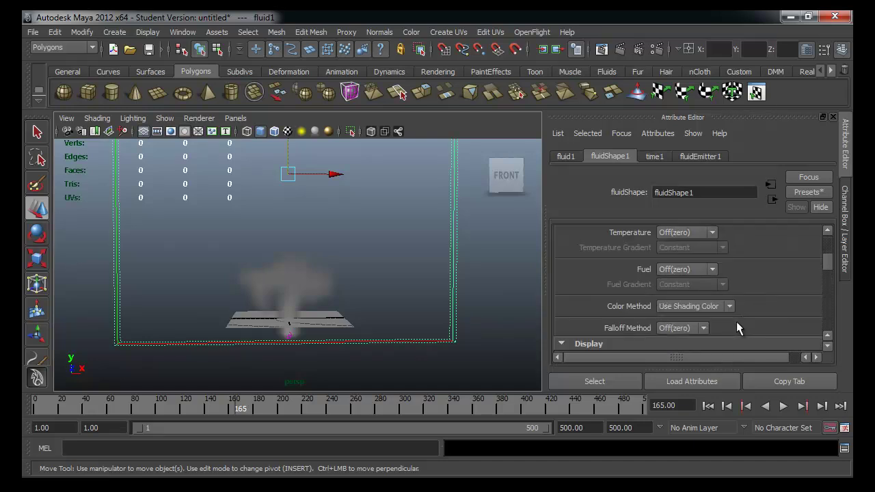
scroll(736, 321, "down", 2)
scroll(736, 320, "down", 2)
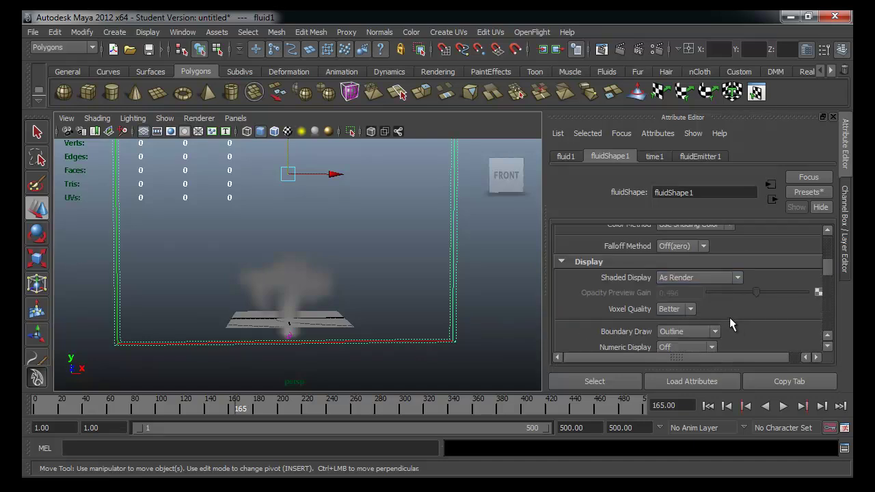
scroll(720, 300, "down", 2)
scroll(722, 297, "down", 3)
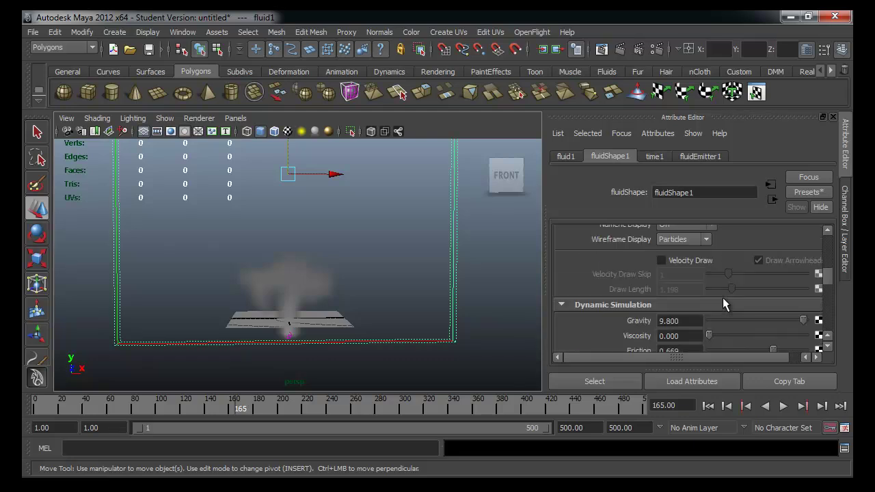
scroll(722, 298, "down", 2)
left_click_drag(723, 293, 771, 277)
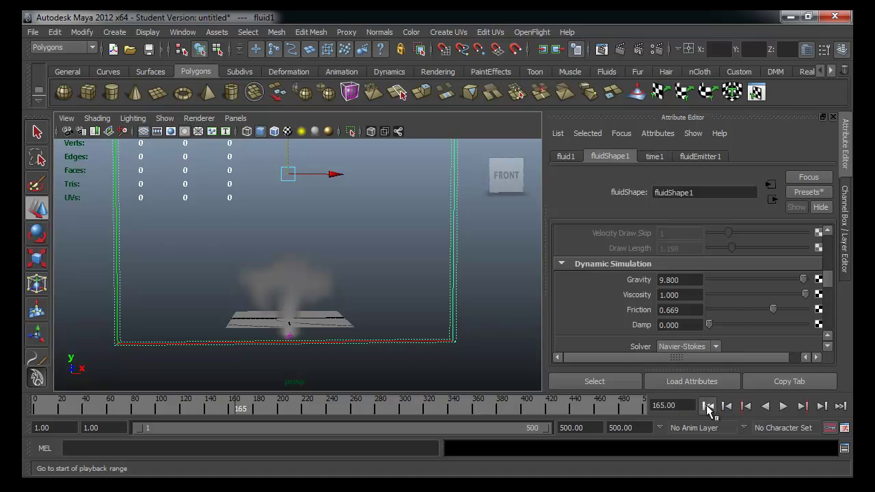
Rewind and replay the simulation, stopping at frame 112.
left_click(707, 405)
left_click(783, 406)
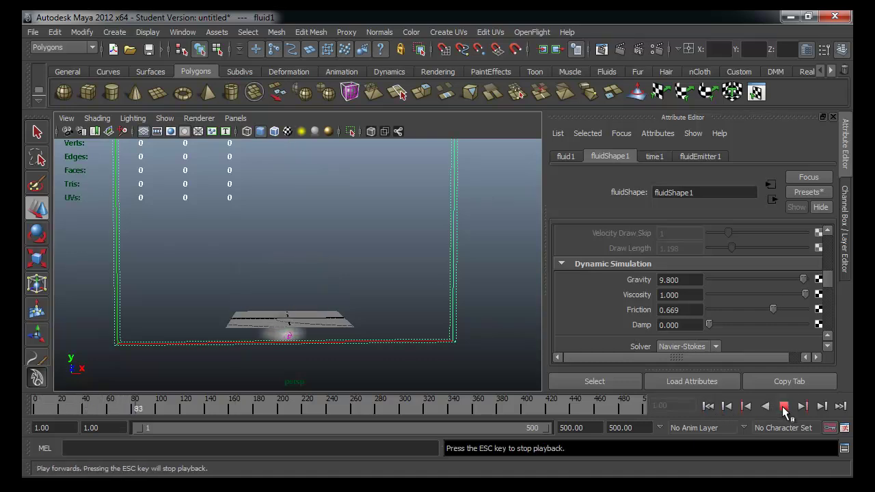
left_click(783, 406)
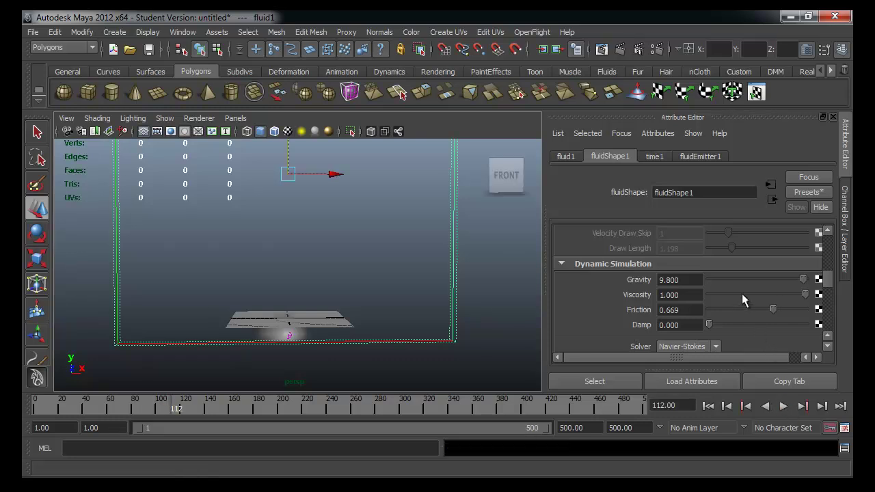
Shrink the container to a small box, lower it onto the plane, then rewind and replay.
left_click(293, 229)
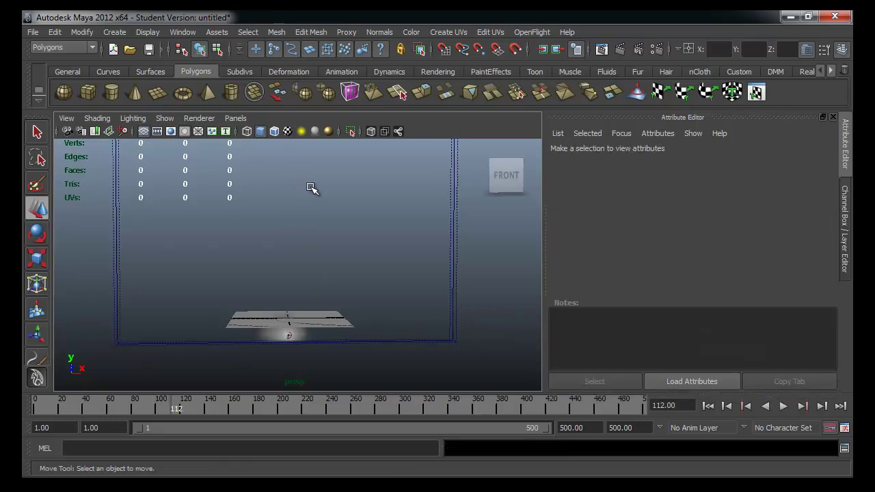
left_click_drag(490, 218, 419, 235)
key("r")
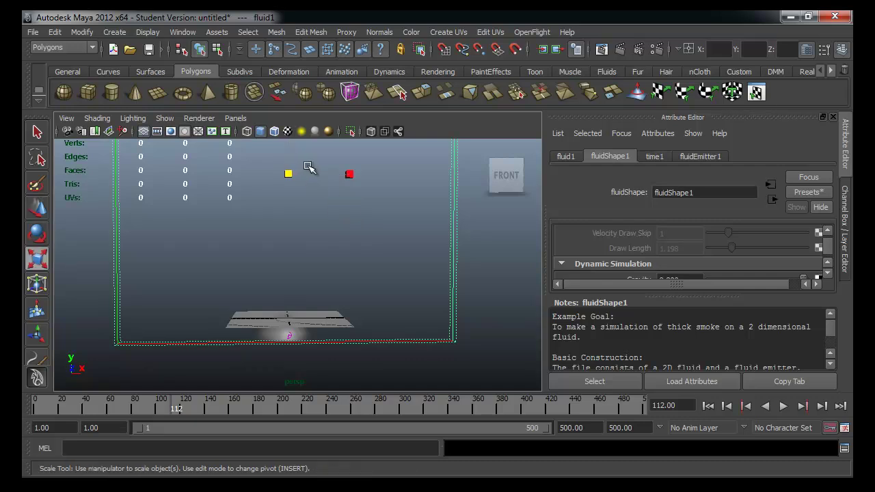
left_click_drag(289, 174, 116, 121)
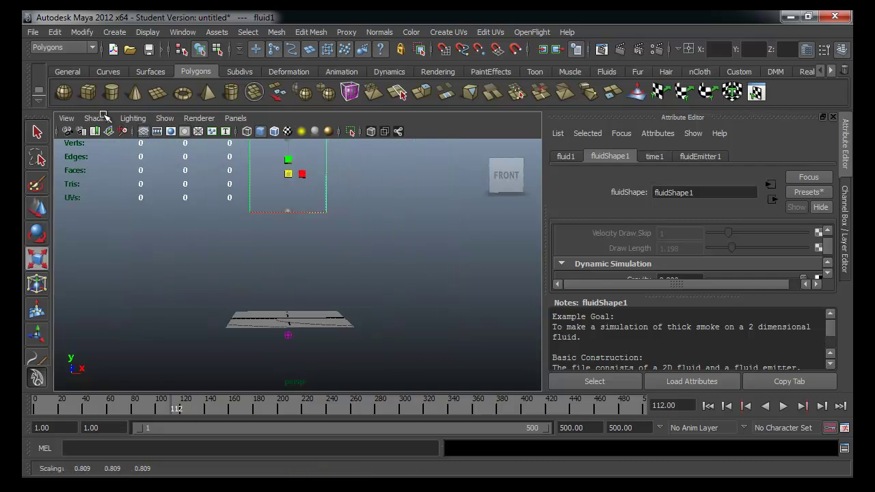
key("w")
left_click_drag(292, 151, 362, 322)
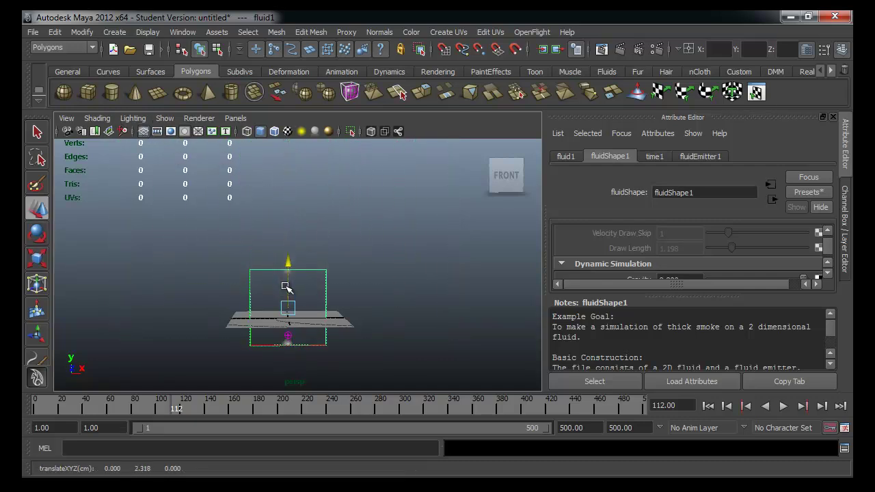
right_click_drag(362, 322, 398, 295, "alt")
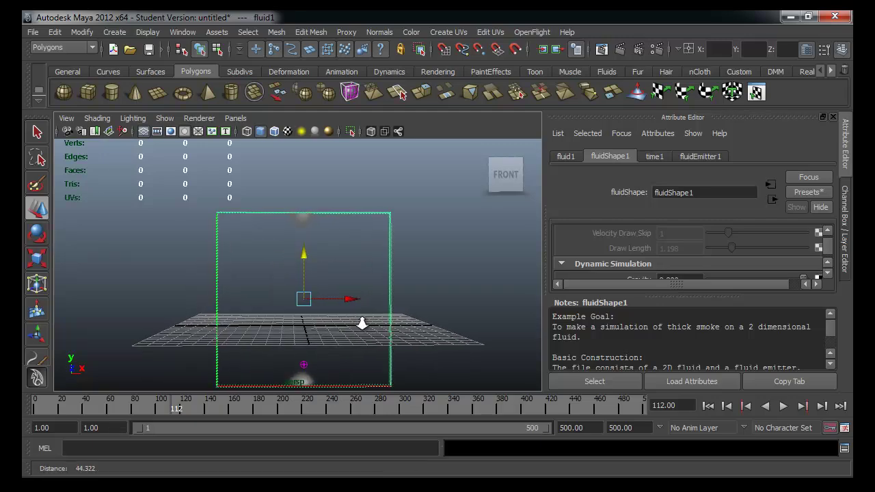
left_click(708, 405)
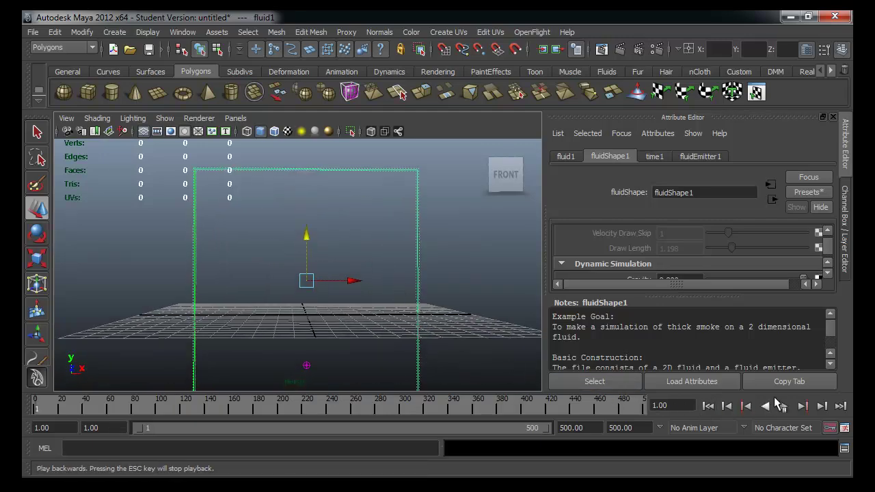
left_click(783, 406)
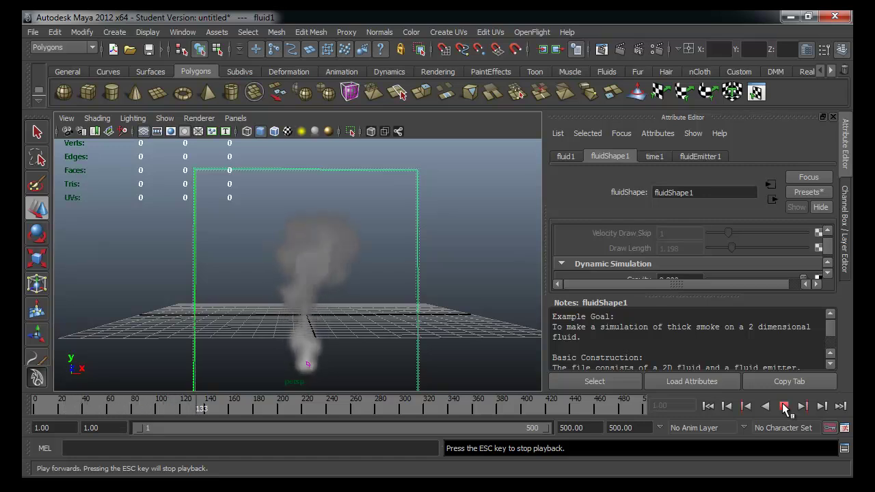
left_click(784, 406)
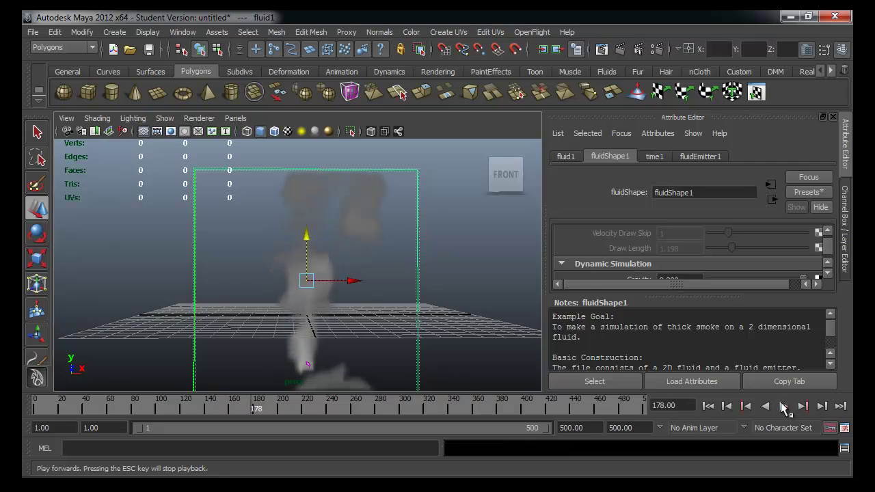
left_click_drag(767, 294, 765, 367)
scroll(773, 311, "down", 2)
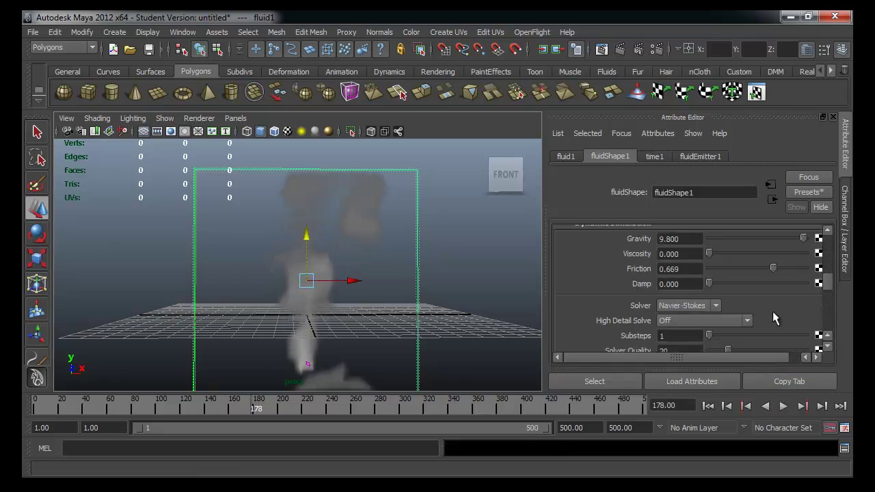
scroll(772, 311, "down", 2)
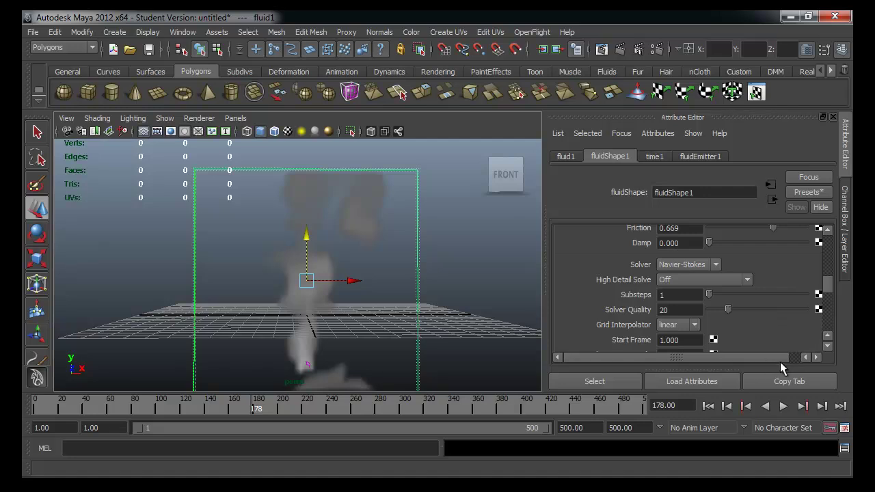
scroll(781, 318, "down", 2)
scroll(781, 319, "down", 2)
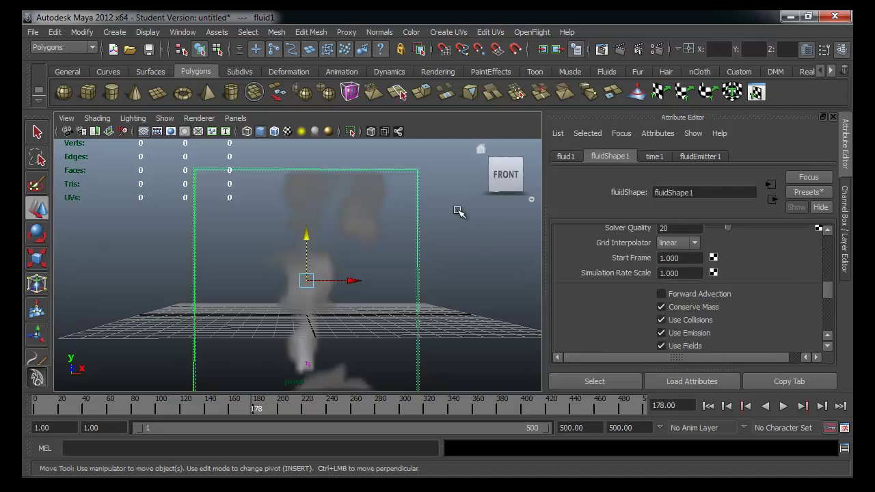
left_click(403, 259)
left_click(416, 306)
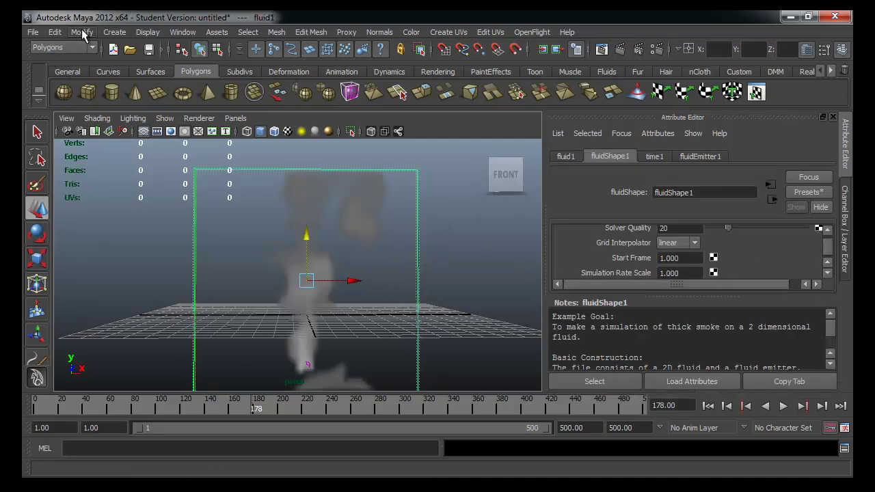
left_click(178, 33)
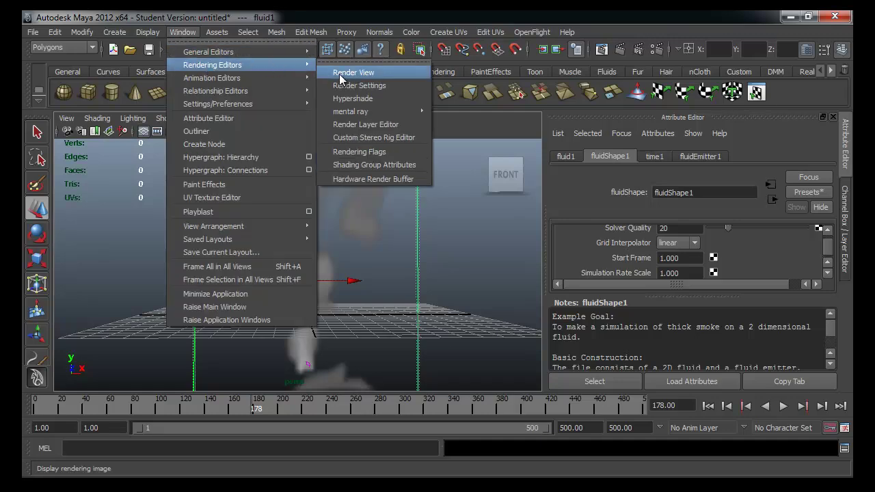
mouse_move(212, 77)
left_click(354, 85)
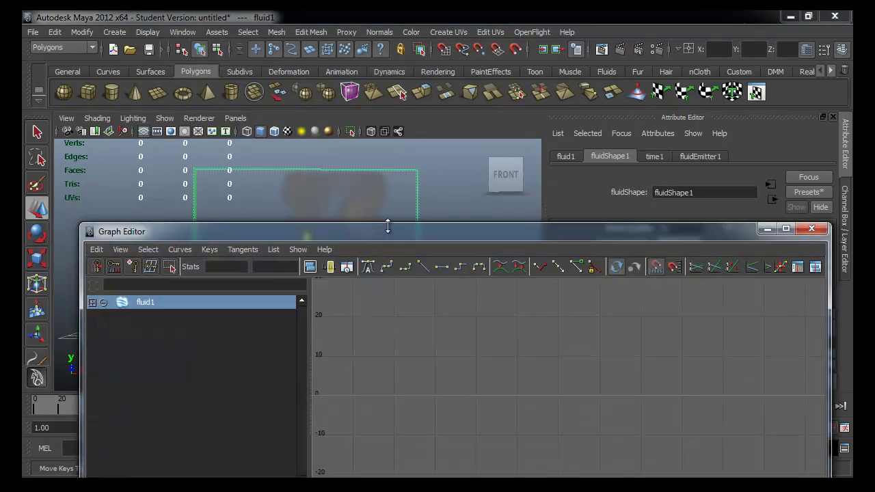
left_click_drag(387, 225, 351, 292)
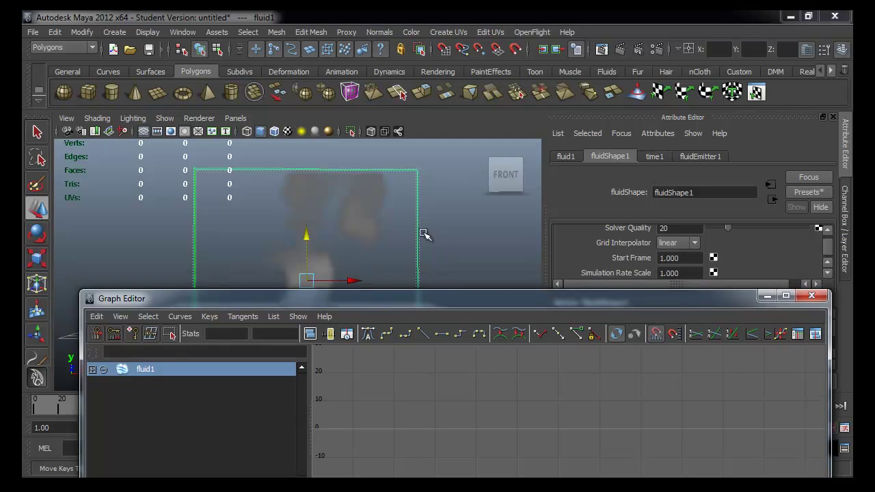
left_click(421, 252)
left_click(422, 252)
left_click(93, 370)
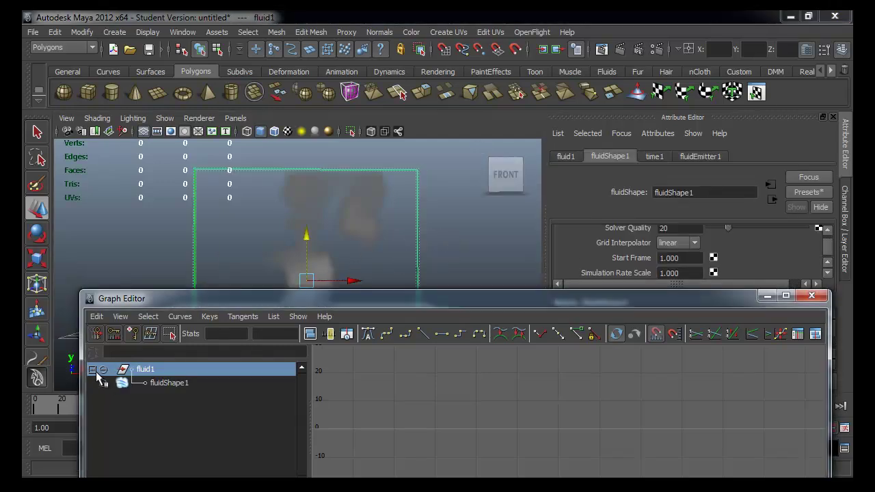
left_click_drag(297, 304, 261, 255)
left_click(130, 334)
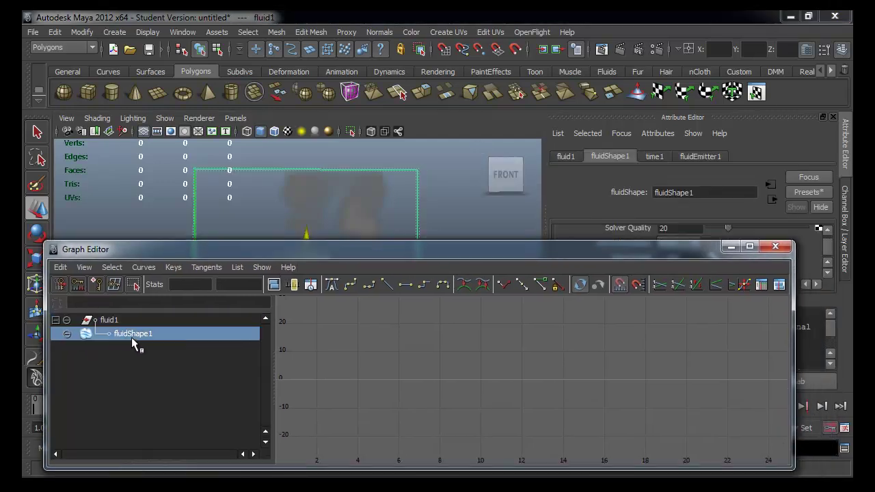
double_click(127, 333)
left_click(85, 340)
left_click(106, 320)
left_click(123, 334)
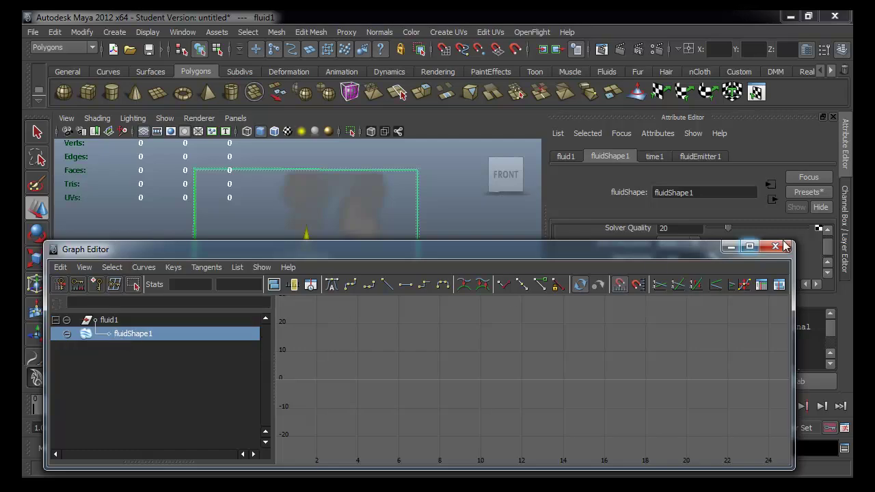
left_click(775, 246)
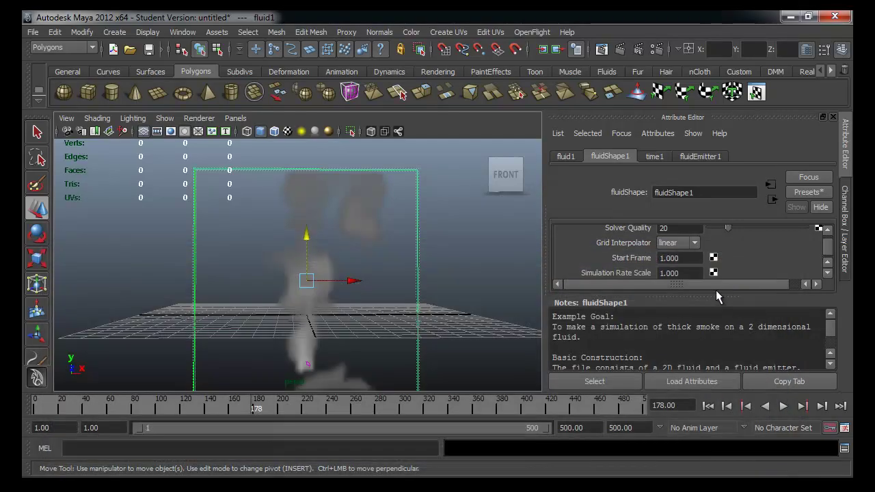
Set Simulation Rate Scale to 4 and replay the smoke from frame 1.
left_click_drag(714, 294, 710, 354)
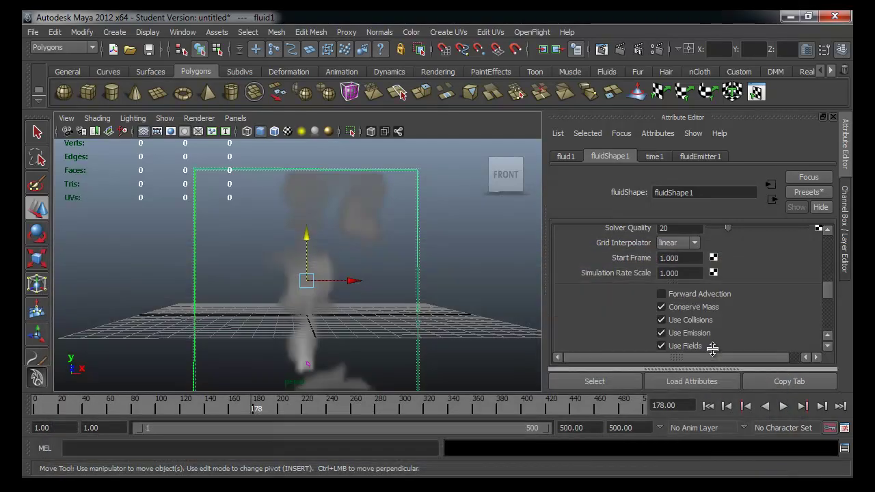
left_click_drag(700, 273, 643, 280)
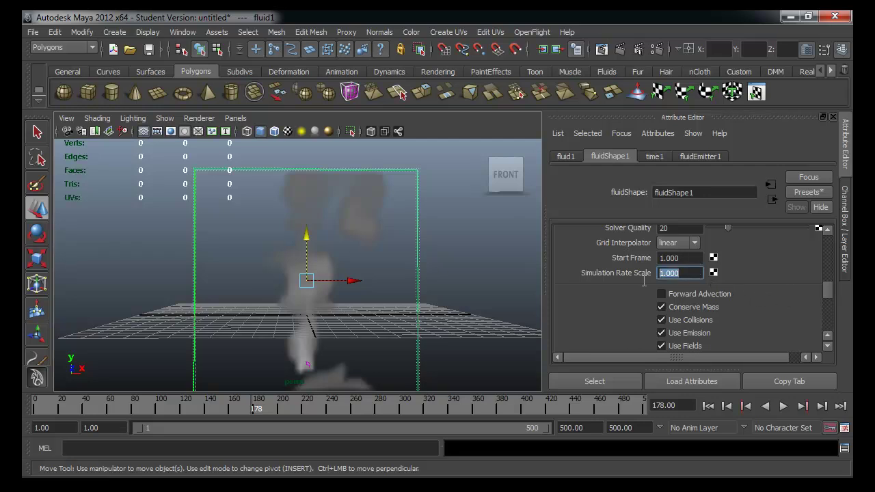
type("4")
key("Return")
left_click(707, 405)
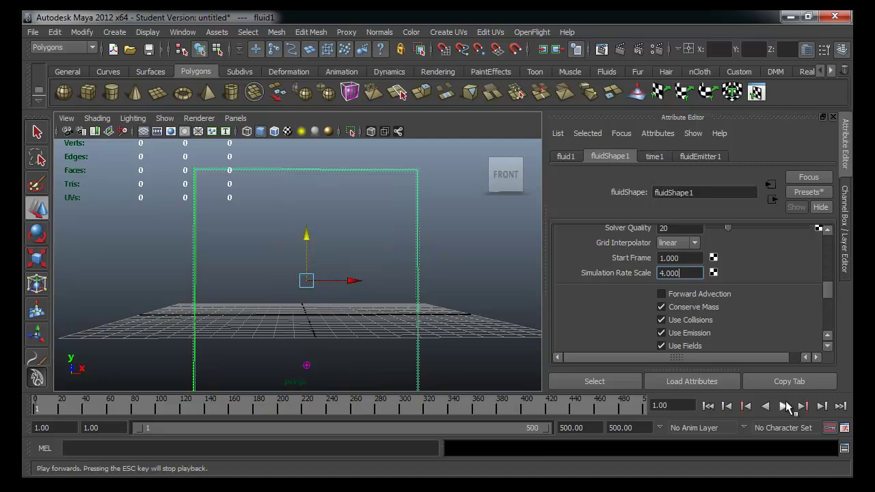
left_click(783, 406)
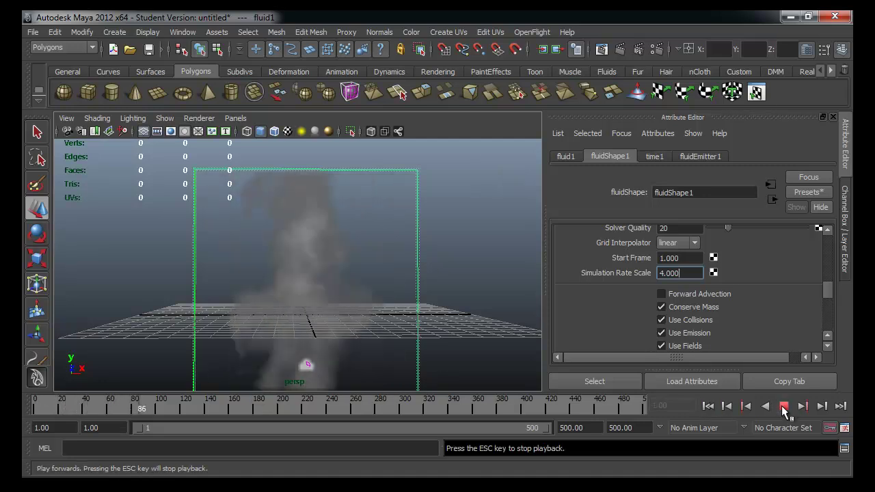
mouse_move(345, 219)
right_mouse_down("alt")
mouse_move(326, 197)
mouse_move(431, 221)
right_mouse_up("alt")
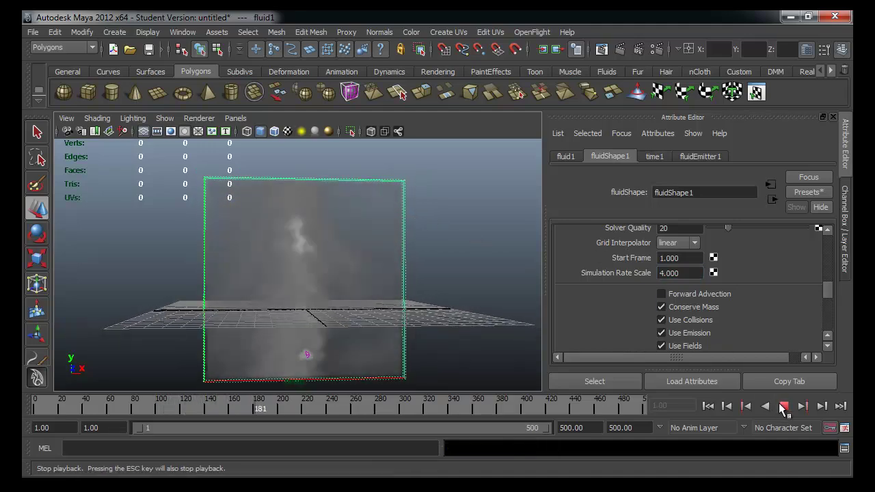
left_click(784, 406)
Set Start Frame to 100, then rewind and replay the simulation to frame 161.
scroll(701, 277, "up", 2)
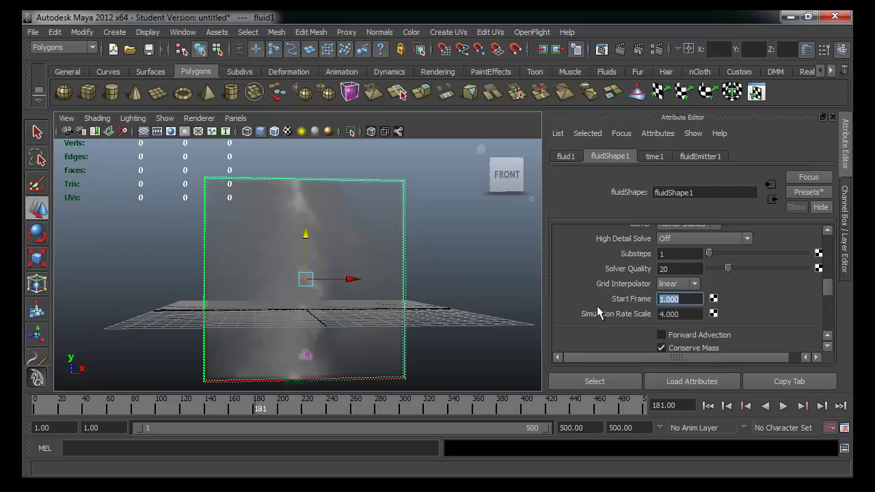
type("100")
key("Tab")
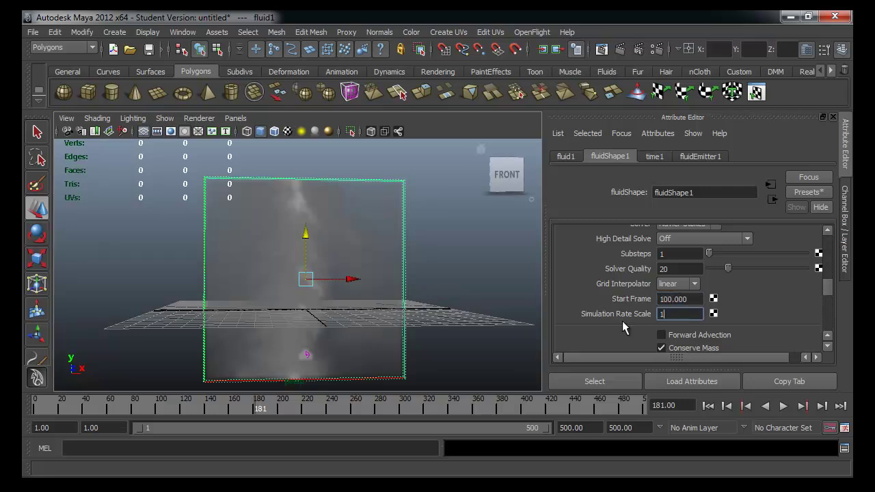
left_click(708, 406)
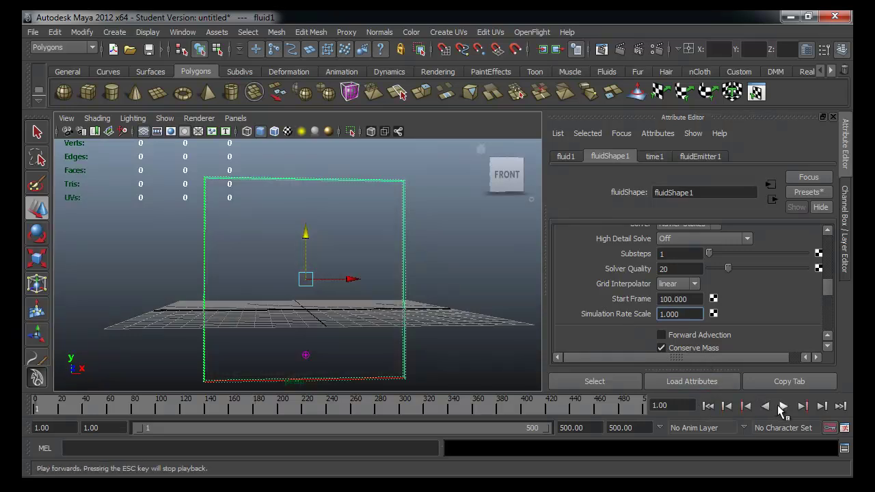
left_click(783, 406)
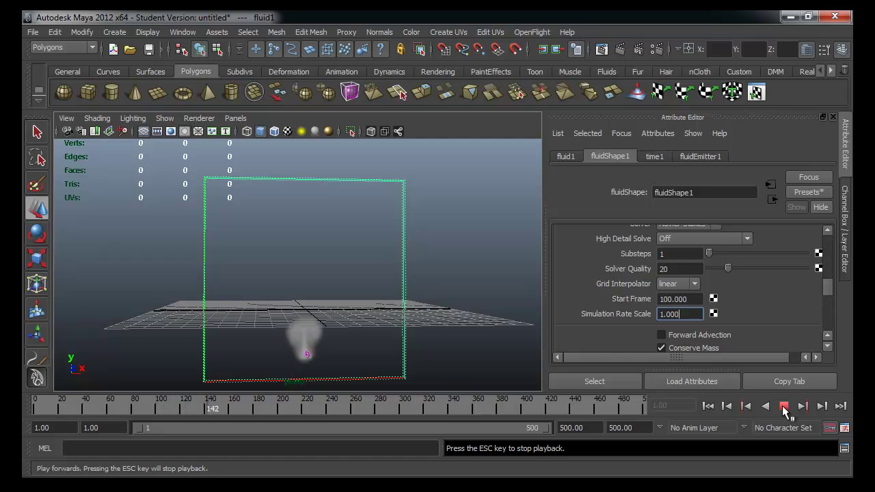
left_click(782, 405)
scroll(832, 282, "up", 3)
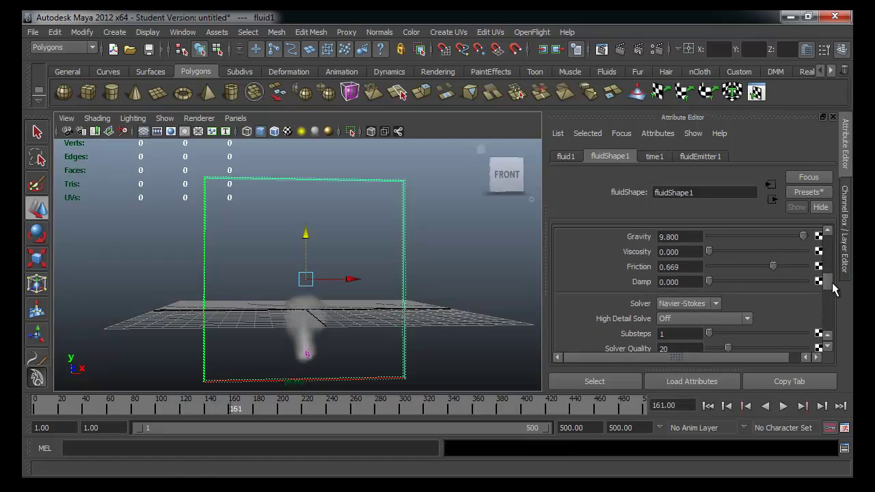
scroll(831, 283, "down", 2)
scroll(830, 286, "down", 1)
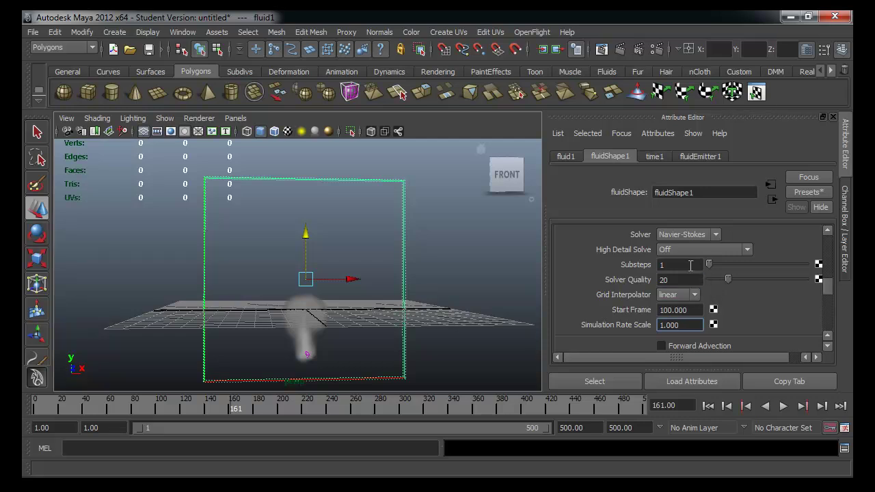
Set Start Frame 10 and Simulation Rate Scale 2, then rerun the smoke to frame 130.
left_click(699, 310)
type("10.000")
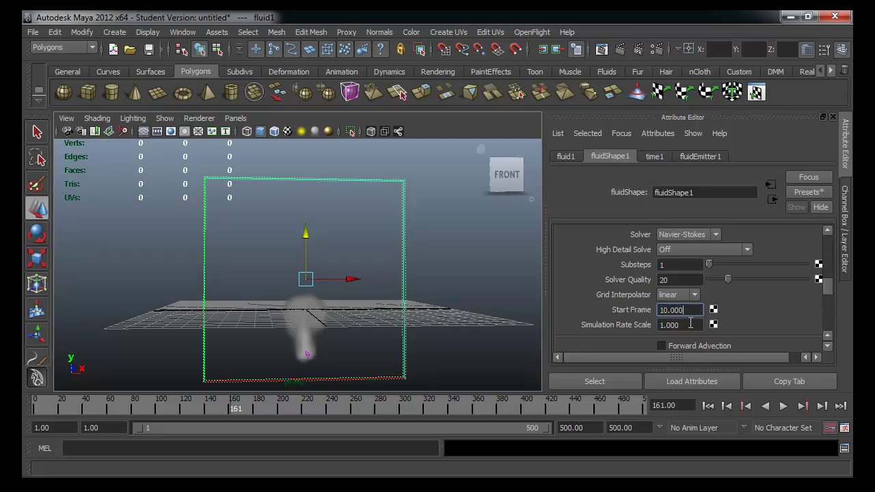
left_click(690, 324)
type("2")
key("Return")
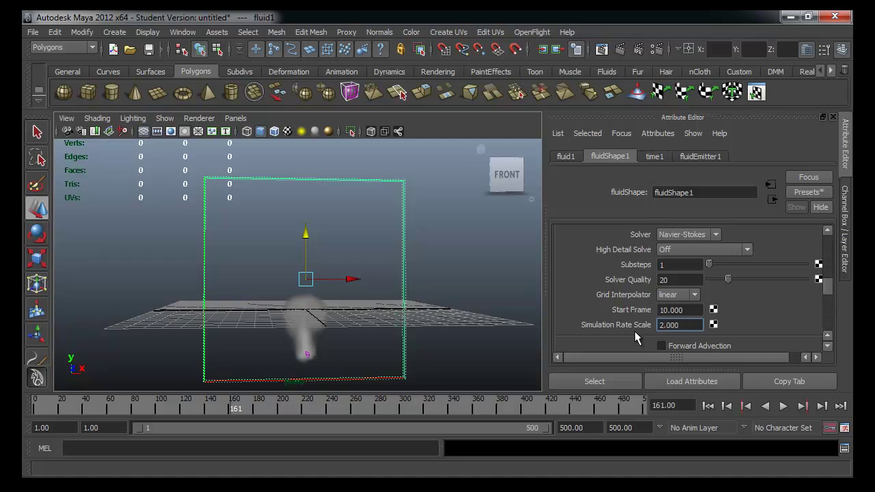
left_click(709, 406)
left_click(783, 406)
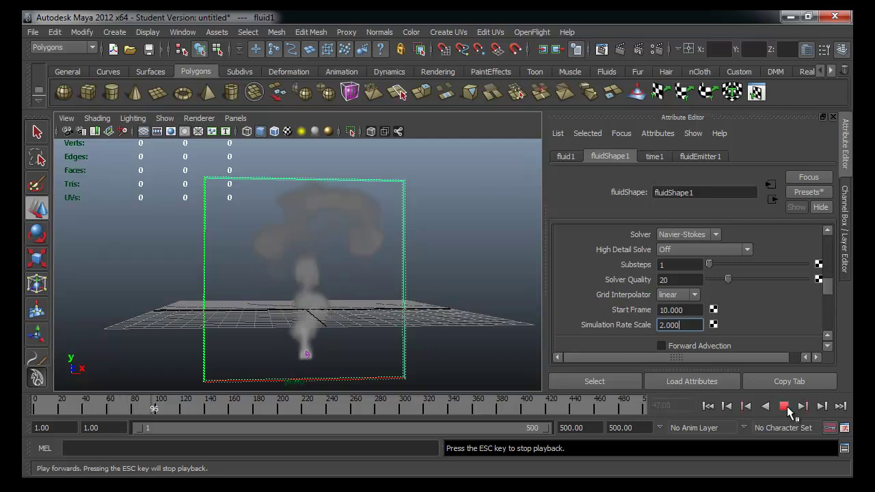
left_click(786, 406)
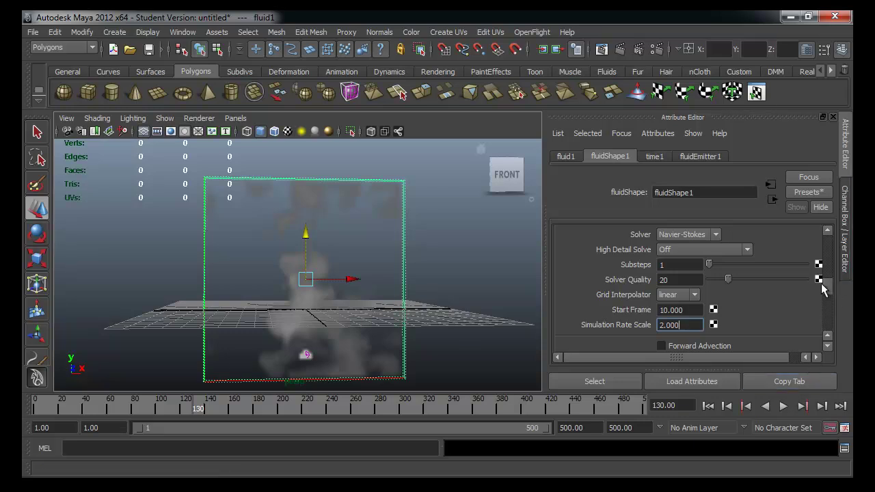
Render a preview of the current smoke frame, then rewind and replay the simulation from frame 1.
left_click(619, 50)
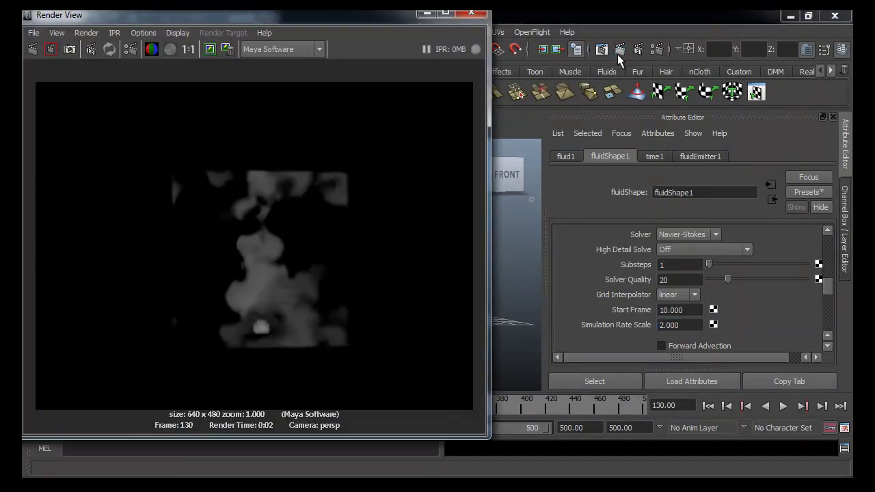
left_click(472, 15)
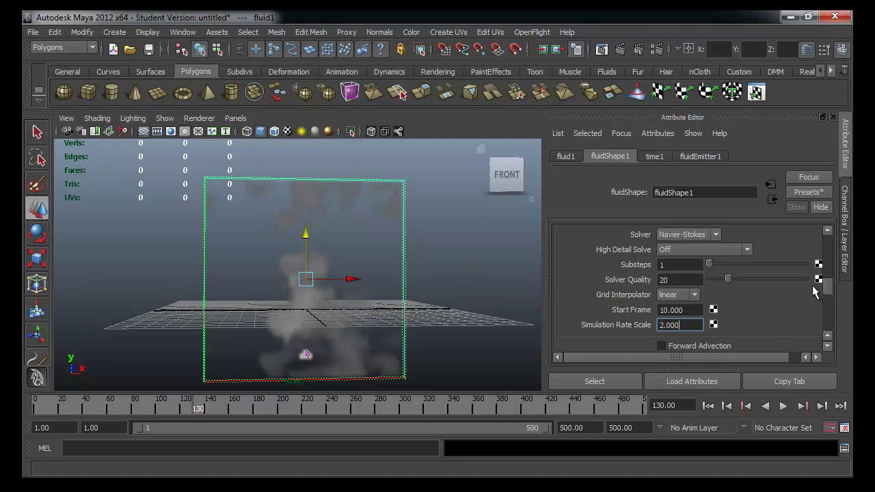
left_click(708, 405)
left_click(783, 405)
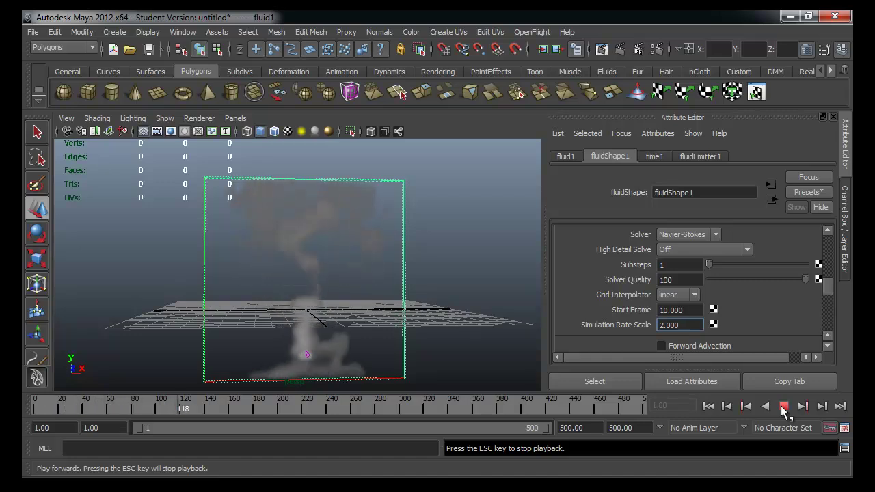
left_click(783, 405)
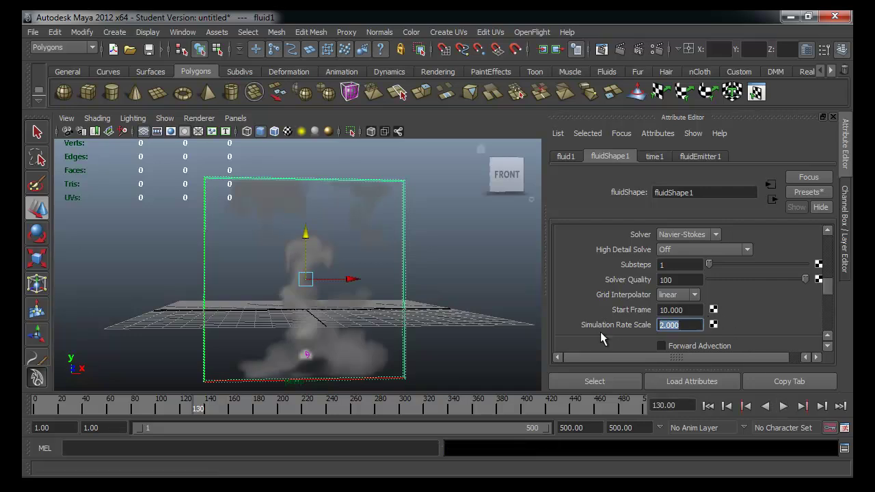
type("1.000")
left_click(709, 406)
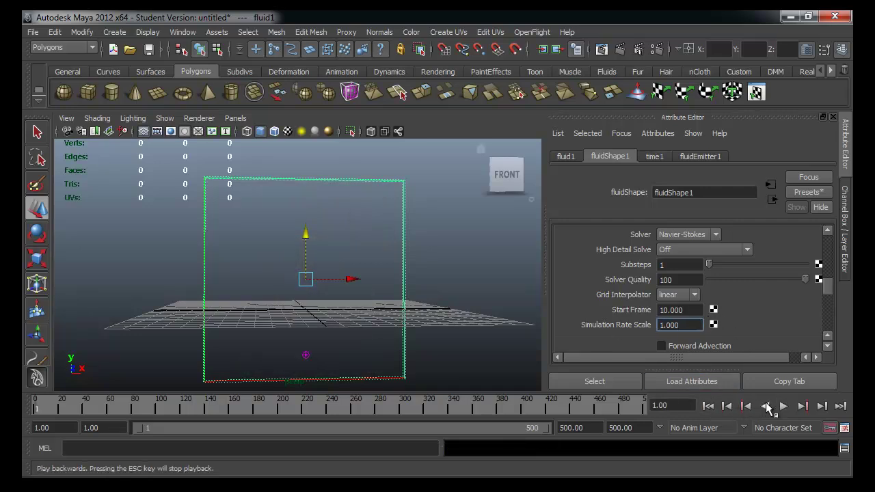
left_click(782, 406)
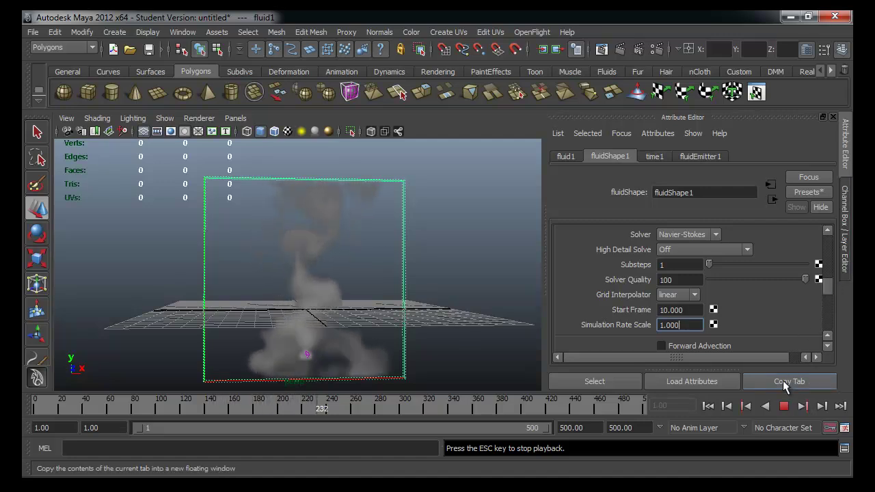
Set Boundary X and Boundary Y to Both Sides and replay the smoke to frame 315.
left_click(784, 405)
left_click_drag(826, 290, 846, 250)
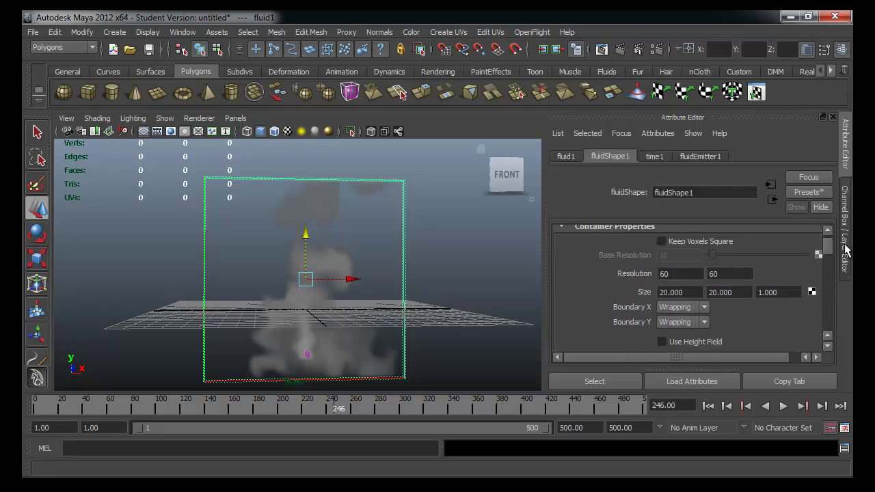
left_click(703, 308)
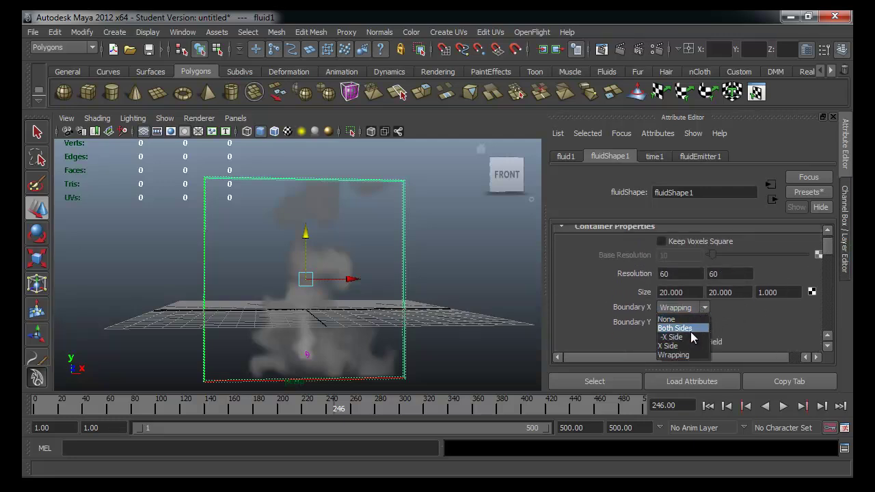
left_click(690, 330)
left_click(690, 321)
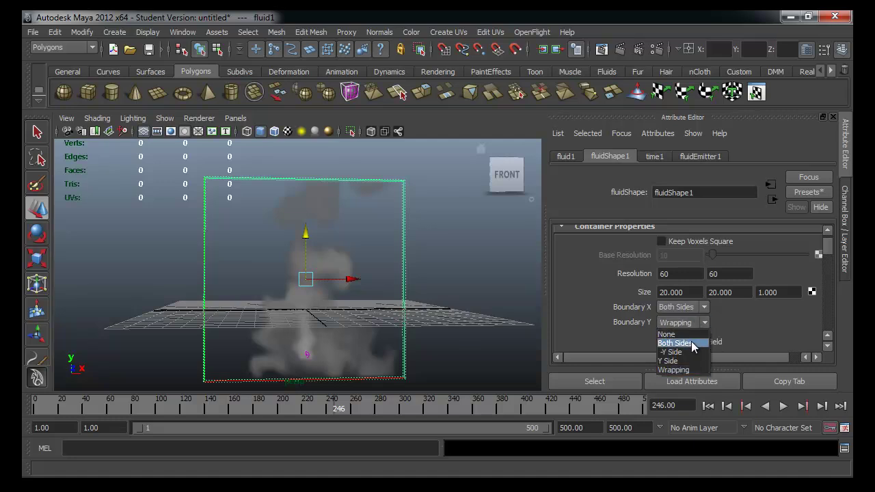
left_click(692, 344)
left_click(708, 405)
left_click(783, 406)
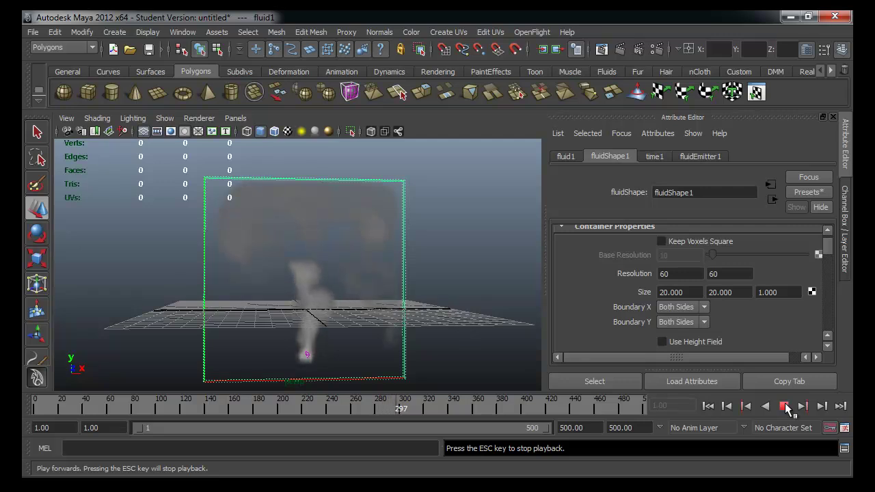
left_click(784, 406)
Test Use Height Field with a replay to frame 57, then turn it back off.
left_click(661, 342)
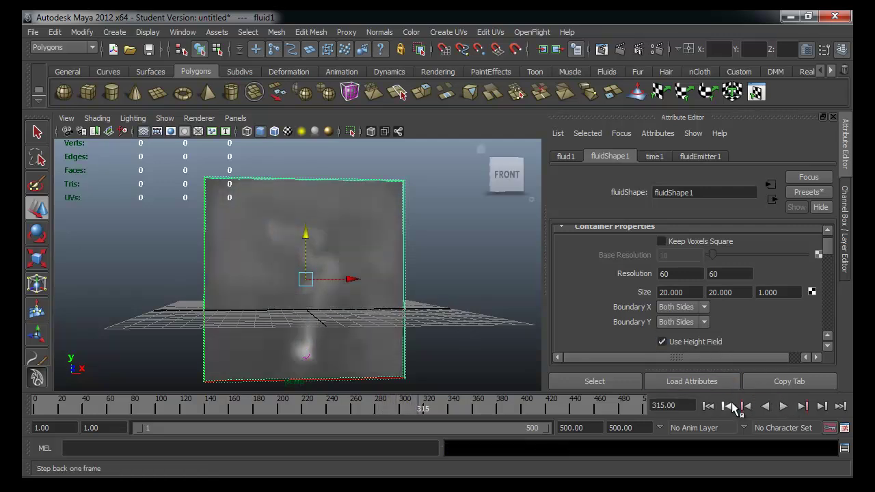
left_click(710, 406)
left_click(783, 406)
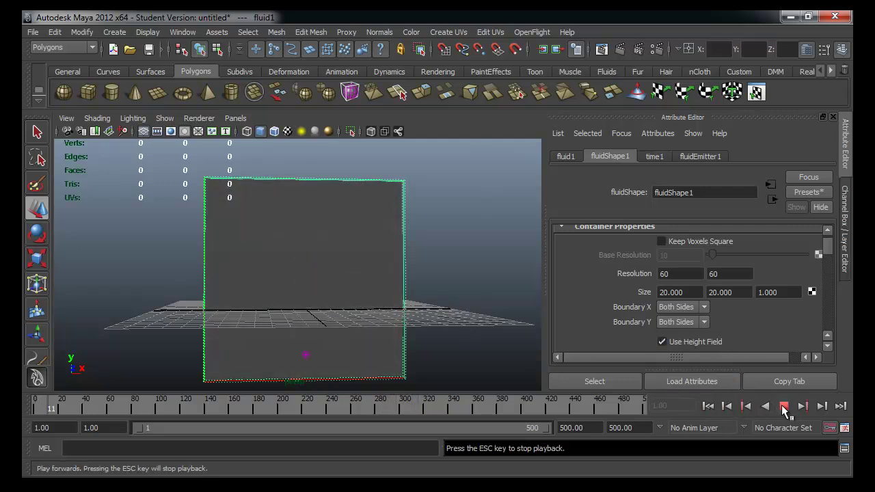
left_click(781, 404)
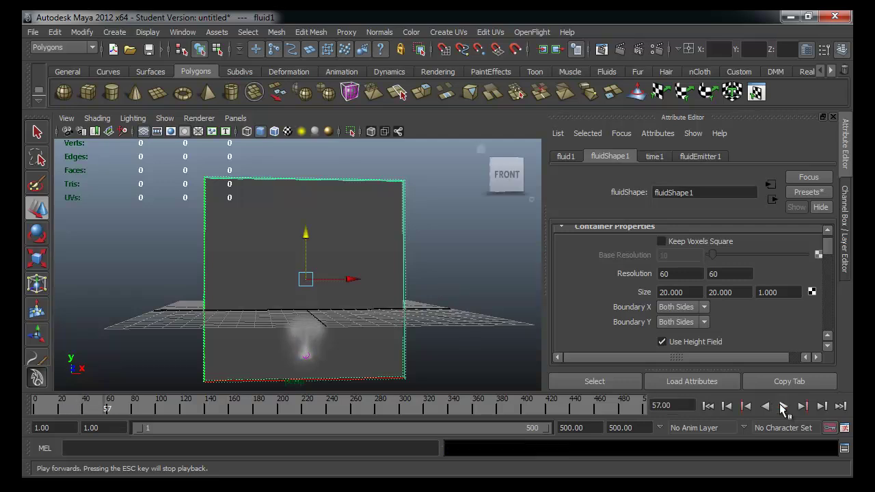
left_click(666, 341)
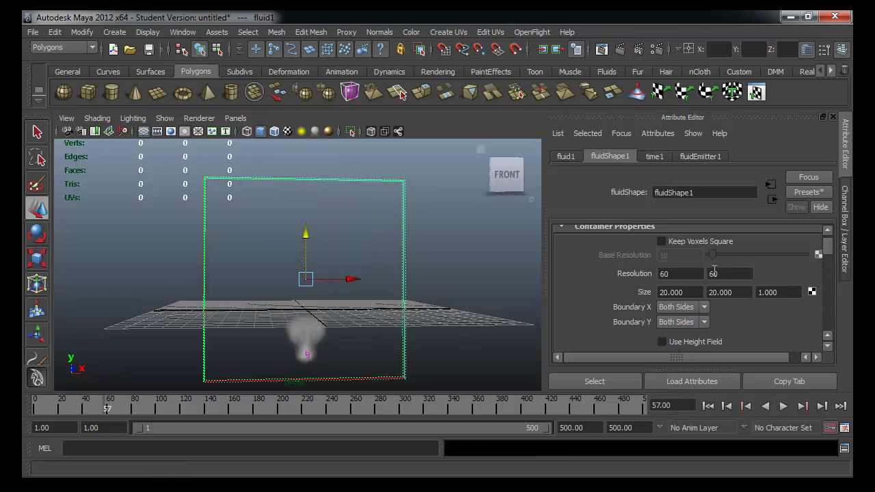
Keep the Velocity contents method as Dynamic Grid and deselect the smoke fluid.
mouse_move(830, 257)
left_mouse_down()
mouse_move(831, 244)
mouse_move(830, 256)
left_mouse_up()
left_click(684, 312)
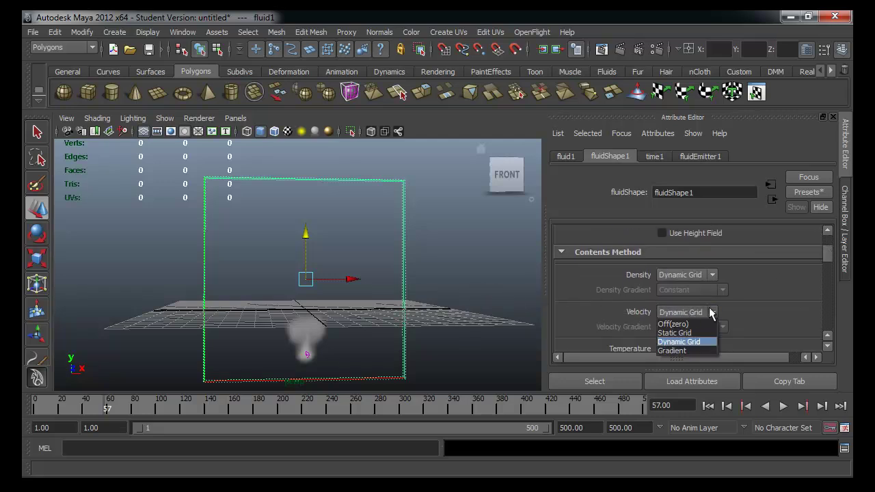
left_click(734, 304)
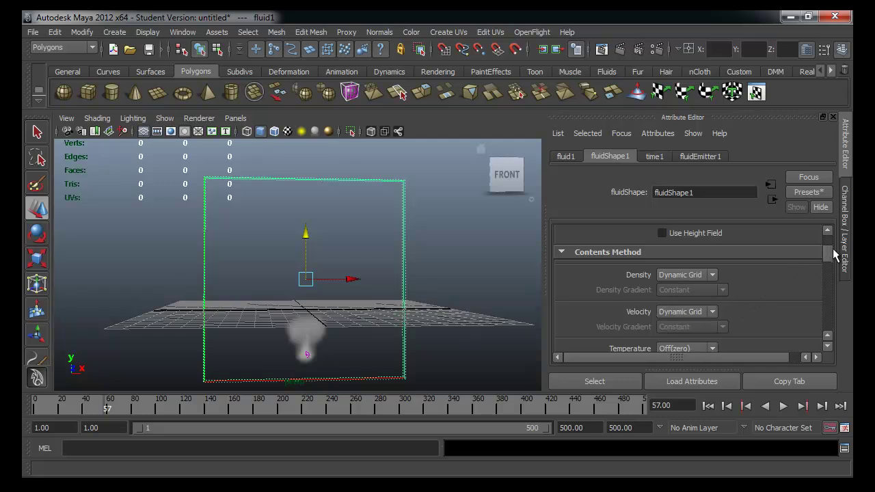
left_click_drag(832, 248, 817, 271)
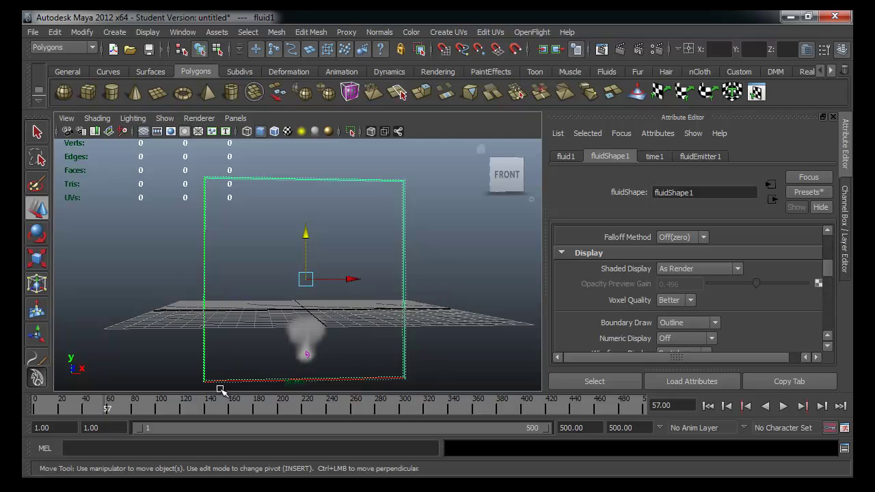
left_click(221, 388)
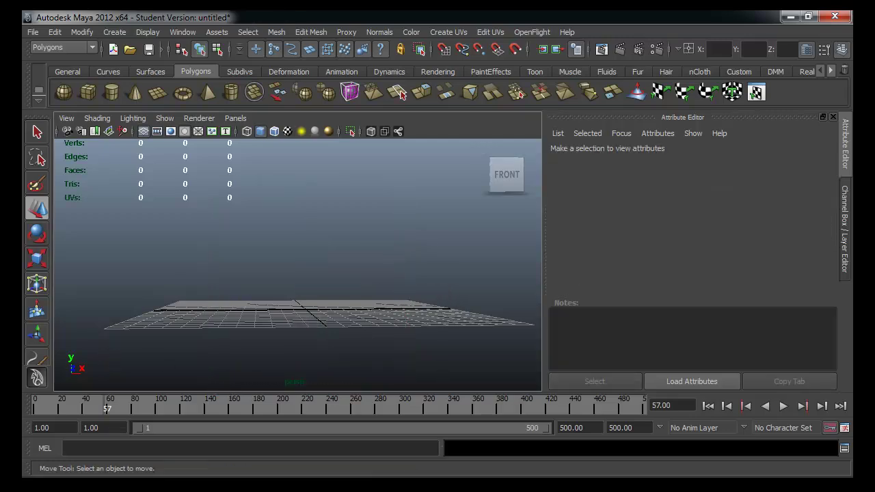
Add Meteor.ma from the Visor's Space fluid examples into the scene.
left_click(399, 93)
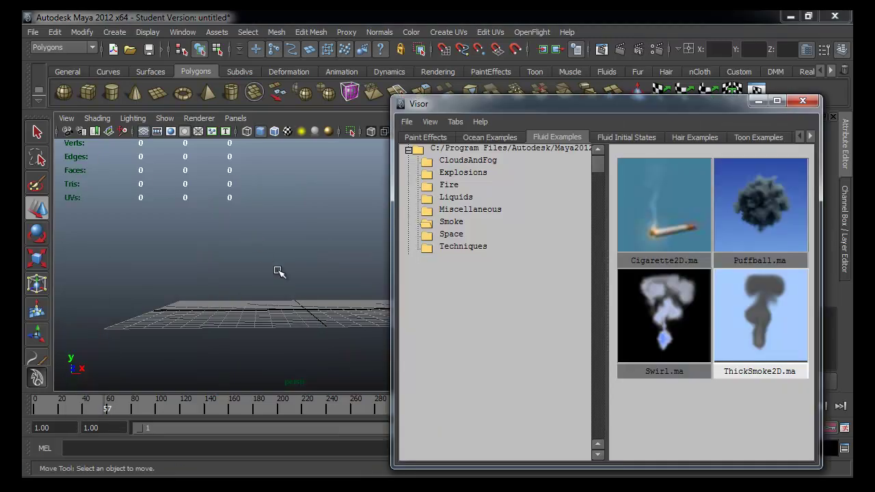
left_click(453, 235)
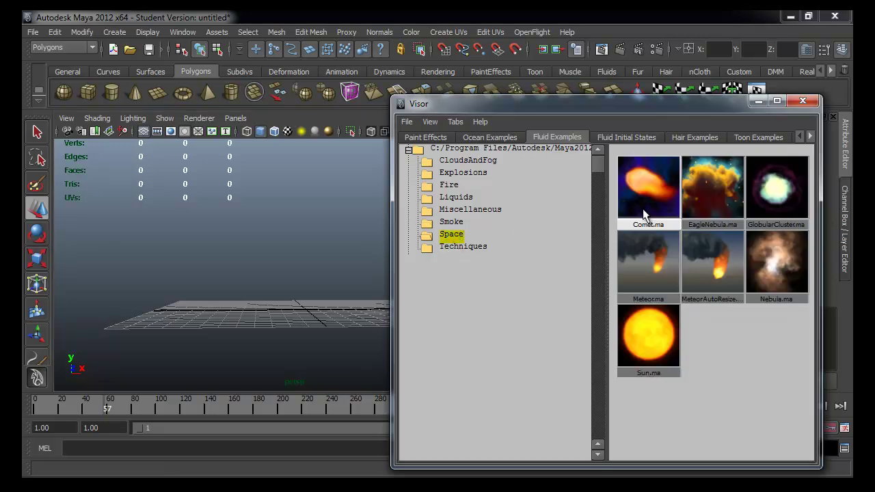
left_click_drag(623, 273, 249, 300)
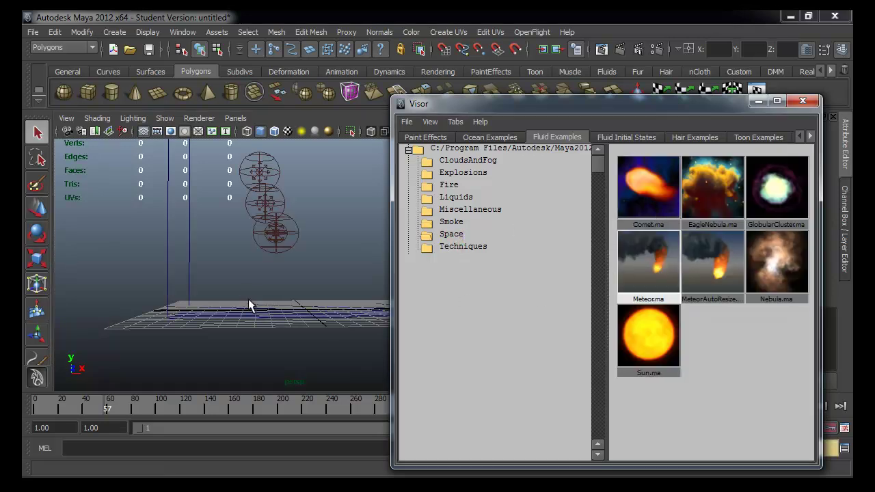
left_click(758, 100)
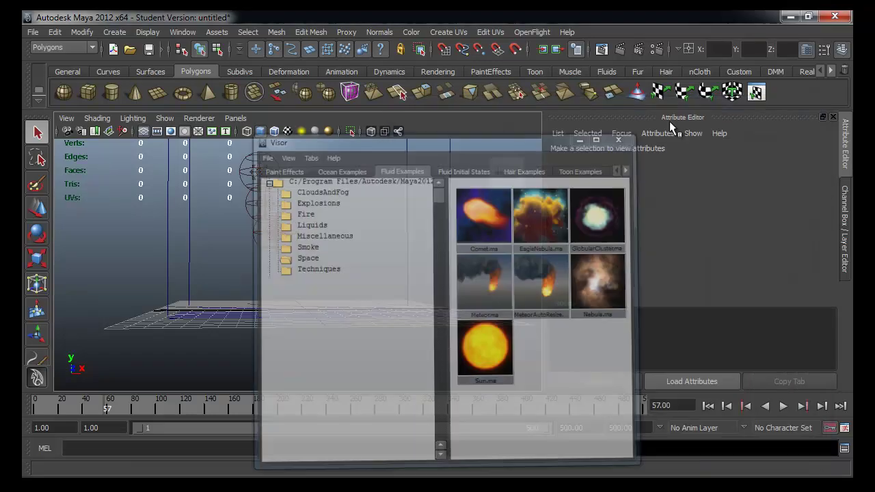
mouse_move(287, 239)
left_mouse_down("alt")
mouse_move(317, 246)
mouse_move(324, 264)
mouse_move(321, 246)
left_mouse_up("alt")
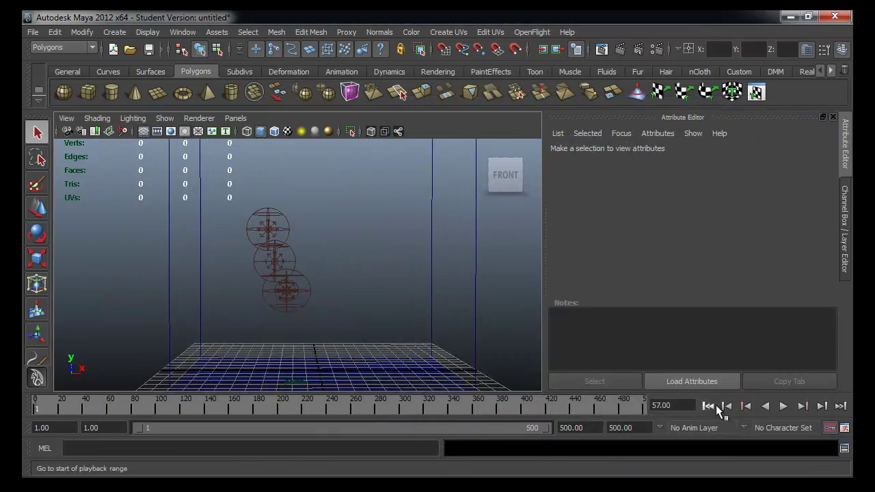
Play the meteor simulation to frame 136 and render that frame.
left_click(710, 405)
left_click(784, 407)
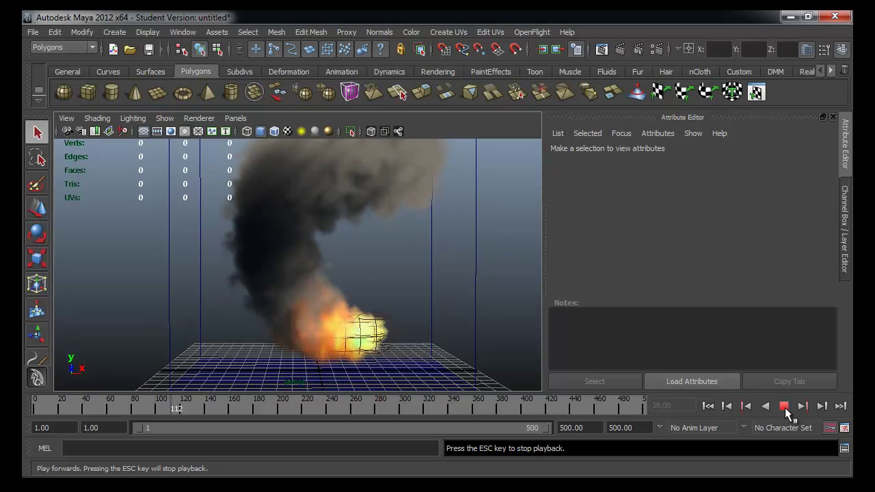
left_click(784, 407)
mouse_move(335, 250)
left_mouse_down("alt")
mouse_move(168, 234)
mouse_move(196, 253)
mouse_move(335, 250)
mouse_move(275, 240)
mouse_move(207, 251)
mouse_move(321, 270)
left_mouse_up("alt")
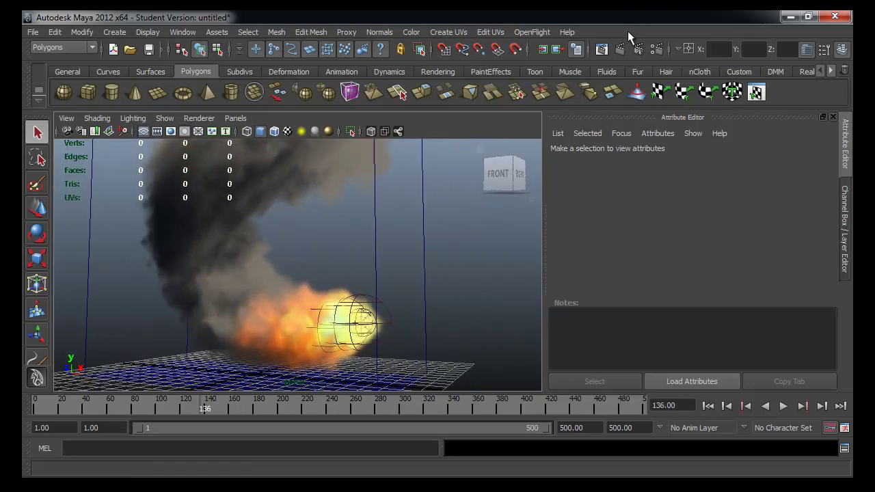
left_click(624, 49)
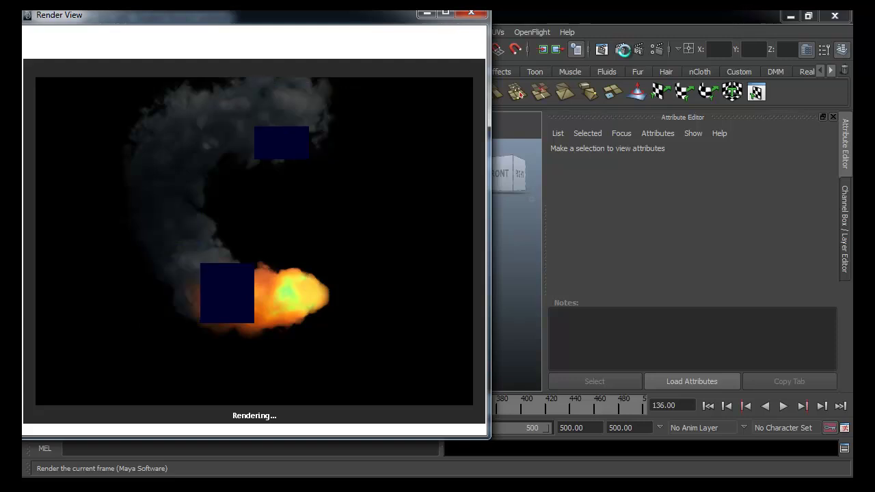
left_click(470, 13)
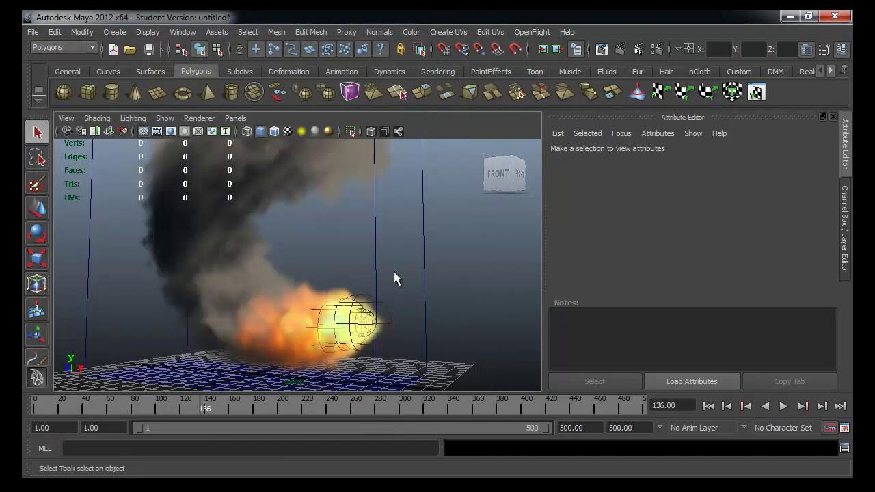
Select the fuel emitter, rewind to frame 1, and zoom in on the emitter spheres.
left_click(381, 304)
left_click_drag(384, 321, 405, 336, "alt")
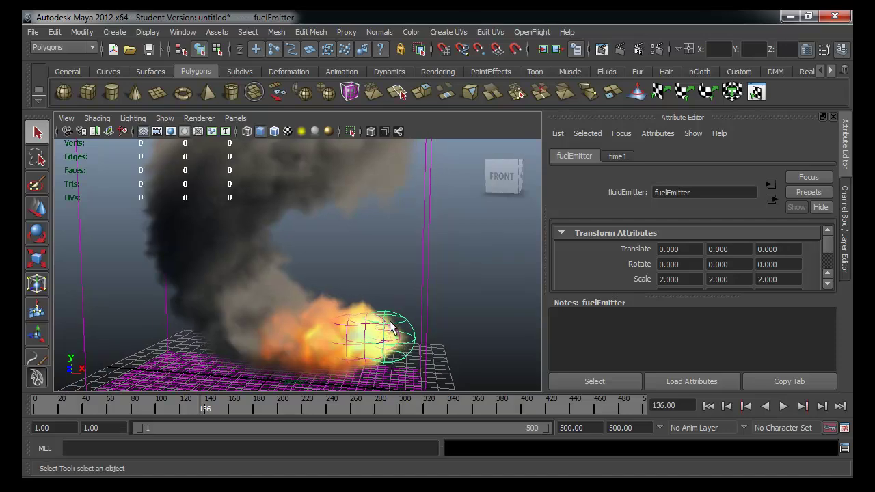
left_click(708, 406)
middle_click_drag(219, 234, 224, 224, "alt")
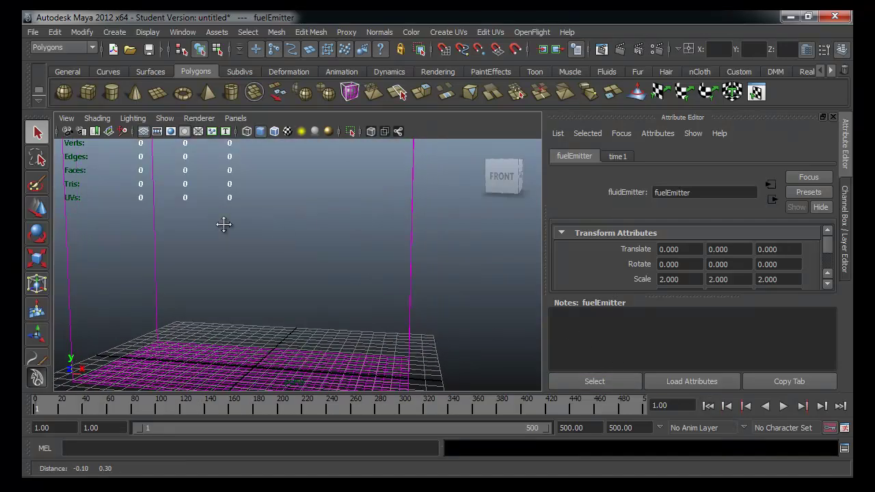
key("f")
right_click_drag(221, 299, 445, 297, "alt")
middle_click_drag(445, 297, 306, 267, "alt")
Inspect fluidEmitter2, then pull back and orbit to view the whole fluid container.
left_click(292, 263)
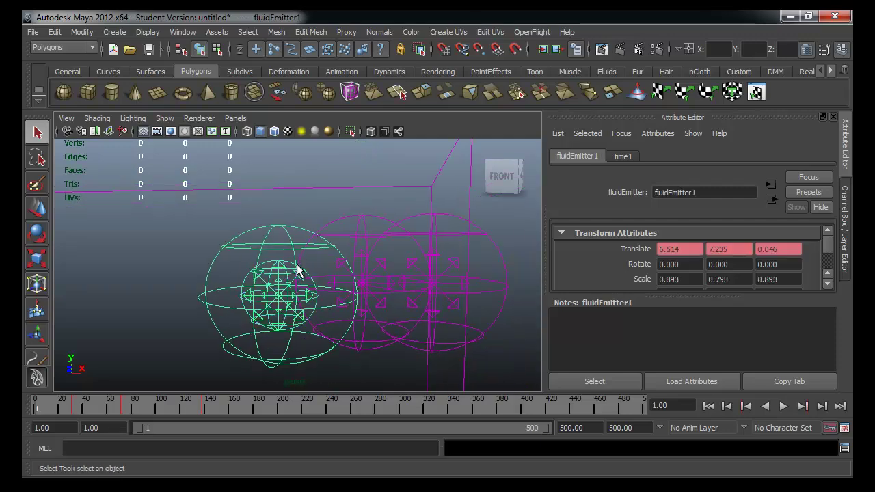
left_click(346, 225)
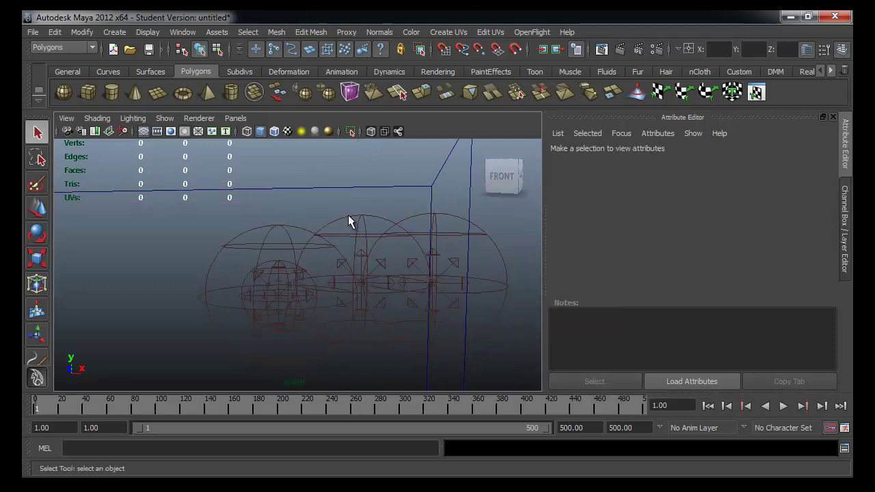
left_click(348, 217)
right_click_drag(415, 234, 189, 275, "alt")
left_click_drag(189, 275, 193, 200, "alt")
mouse_move(369, 254)
left_mouse_down("alt")
mouse_move(343, 285)
mouse_move(336, 271)
mouse_move(362, 213)
left_mouse_up("alt")
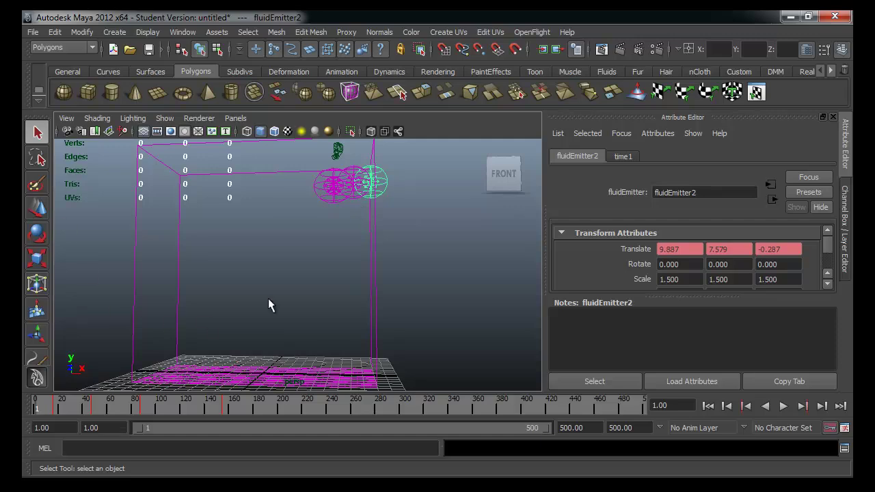
mouse_move(267, 305)
left_mouse_down("alt")
mouse_move(344, 234)
mouse_move(264, 234)
mouse_move(278, 225)
mouse_move(253, 319)
left_mouse_up("alt")
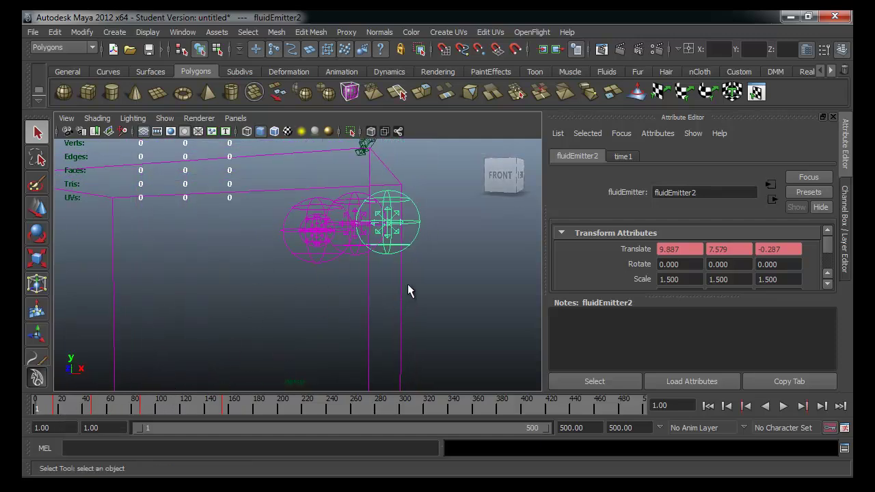
Check fluidEmitter3, fuelEmitter and fluidEmitter1 in turn, then dolly in on the emitters.
left_click(361, 252)
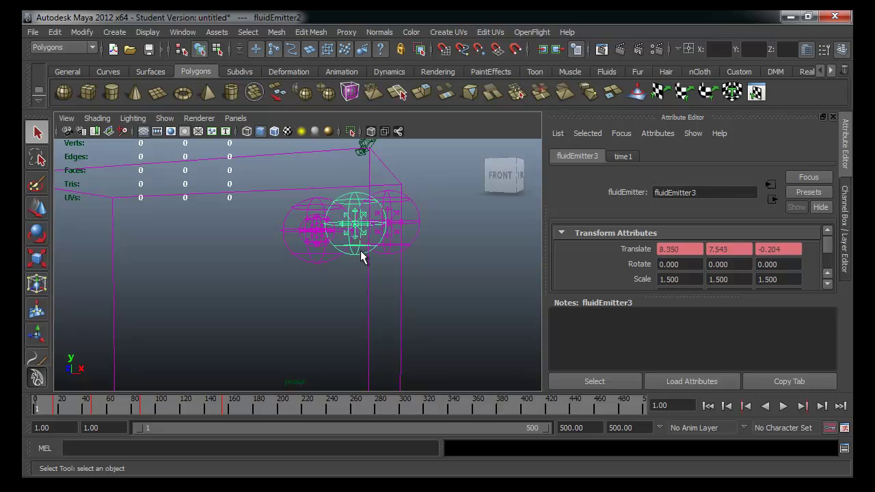
left_click(324, 264)
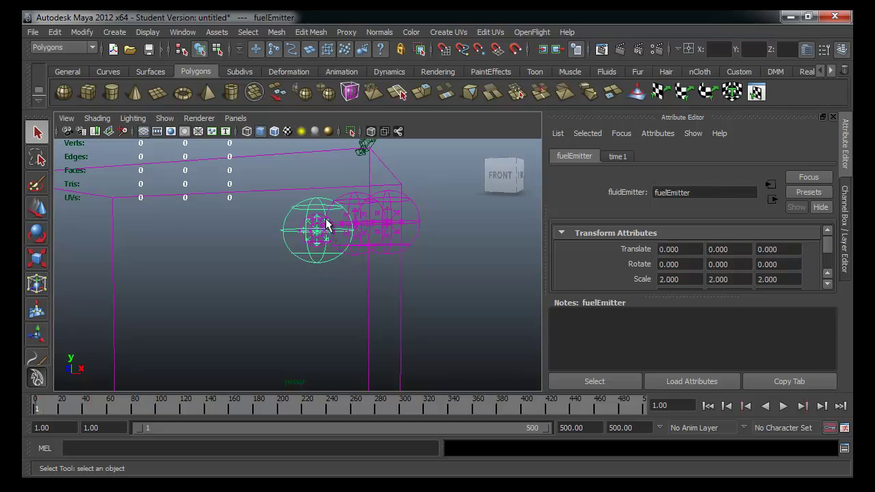
left_click(298, 230)
right_click_drag(299, 230, 443, 264, "alt")
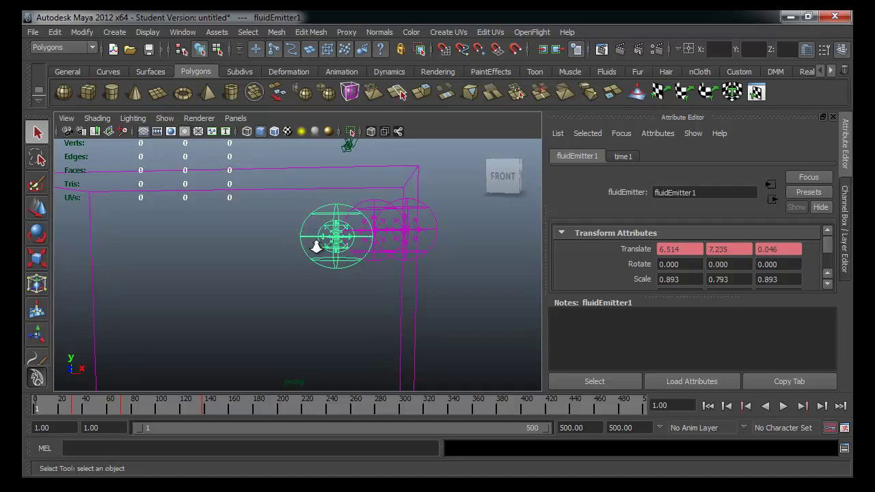
Select the three emitters and delete their keys over frames 1 to 175.
key("f")
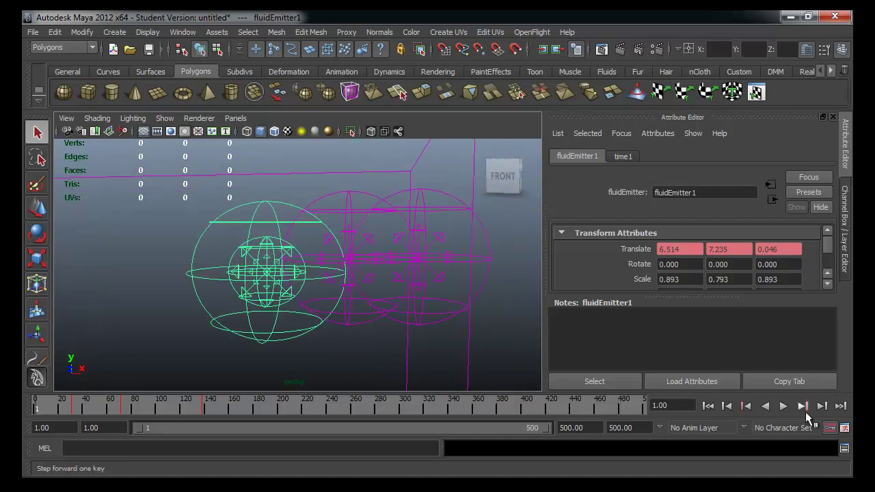
left_click(375, 316, "shift")
left_click(435, 315, "shift")
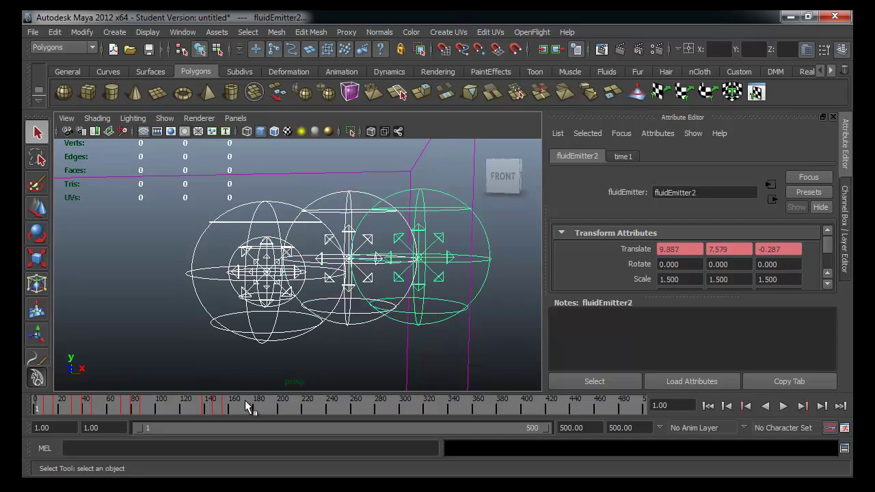
left_click_drag(247, 406, 36, 403, "shift")
right_click(81, 407)
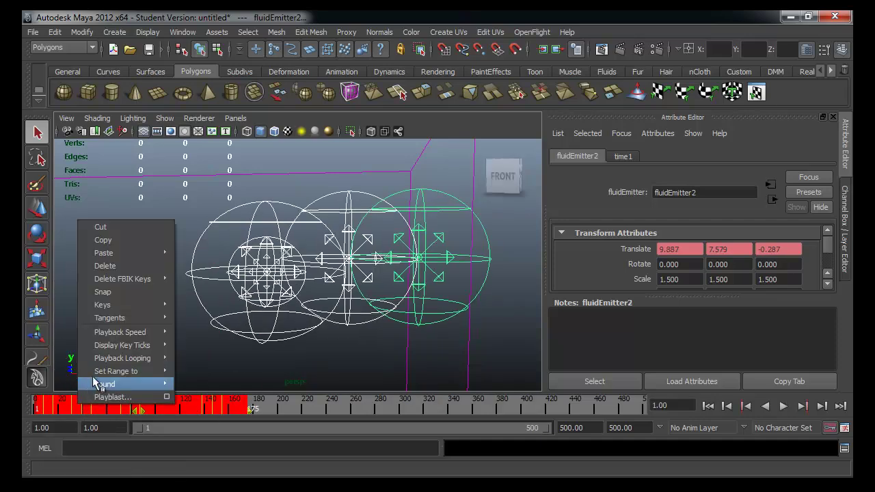
left_click(109, 264)
left_click(116, 300)
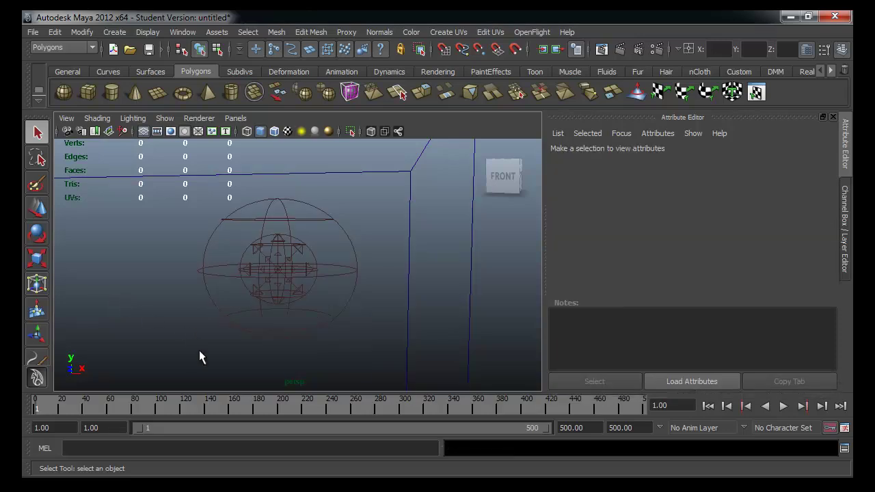
Reselect fluidEmitter2 and delete keys in the marked range, then undo that deletion.
scroll(198, 349, "down", 5)
mouse_move(334, 292)
right_mouse_down("alt")
mouse_move(98, 316)
mouse_move(144, 306)
mouse_move(533, 326)
mouse_move(428, 317)
mouse_move(488, 322)
mouse_move(322, 326)
right_mouse_up("alt")
key("ctrl+z")
key("ctrl+z")
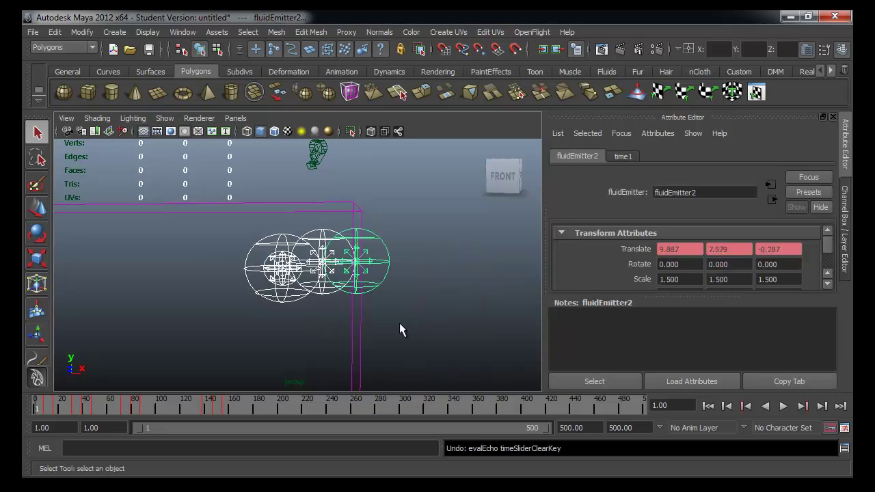
left_click_drag(248, 403, 52, 407, "shift")
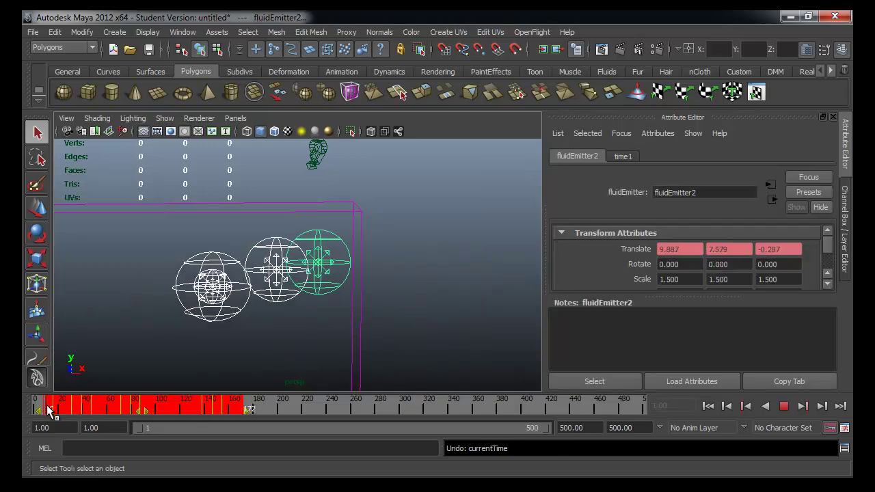
right_click(58, 407)
left_click(84, 264)
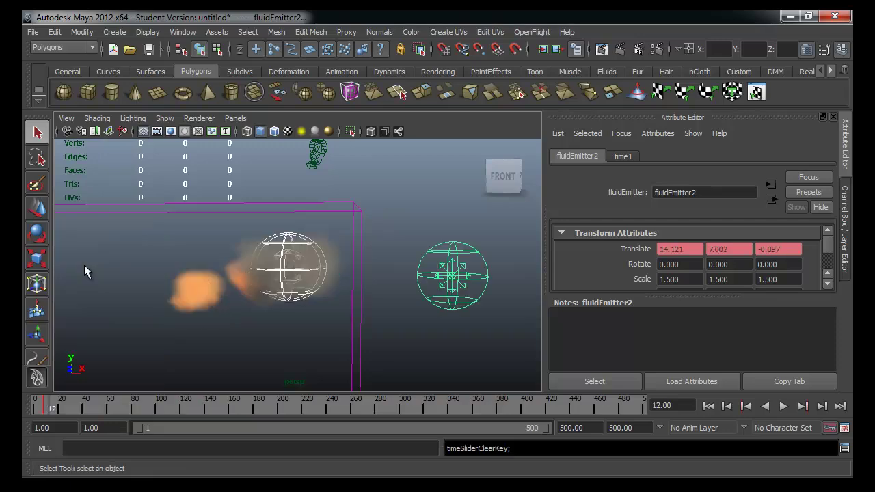
key("ctrl+z")
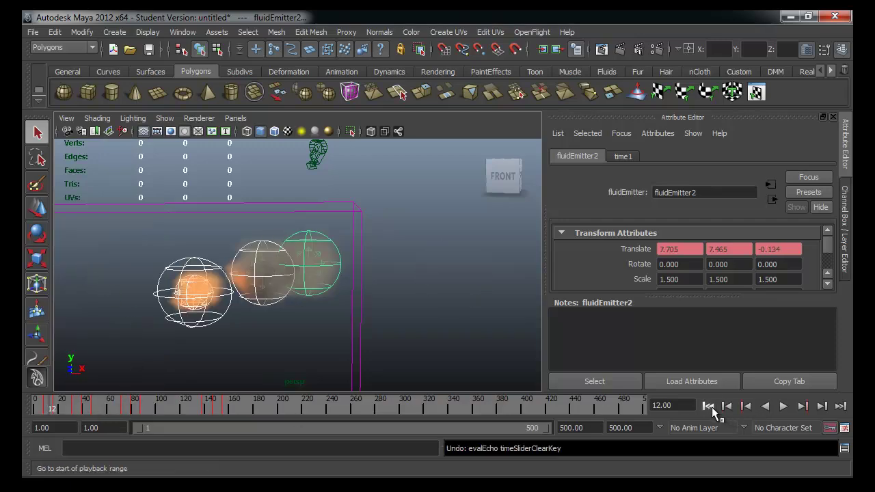
Rewind to frame 1 and delete the emitters' keys across frames 1 to about 179.
left_click(708, 405)
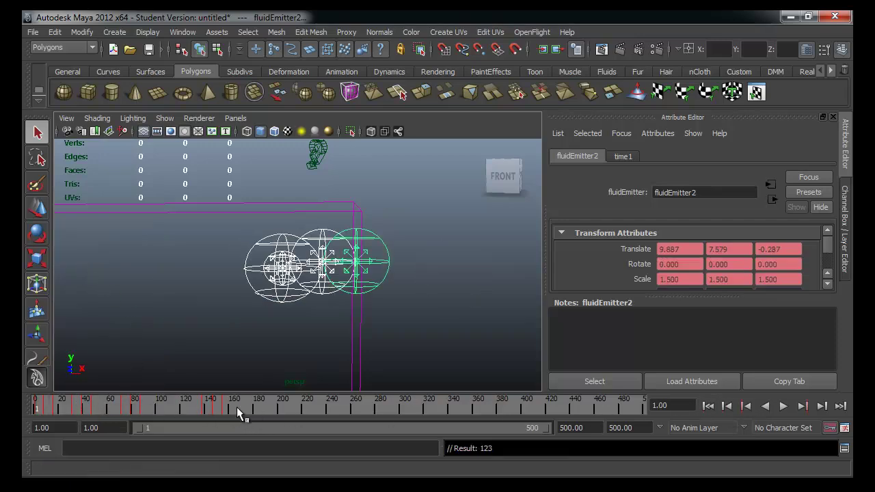
left_click_drag(237, 408, 44, 408, "shift")
right_click(55, 407)
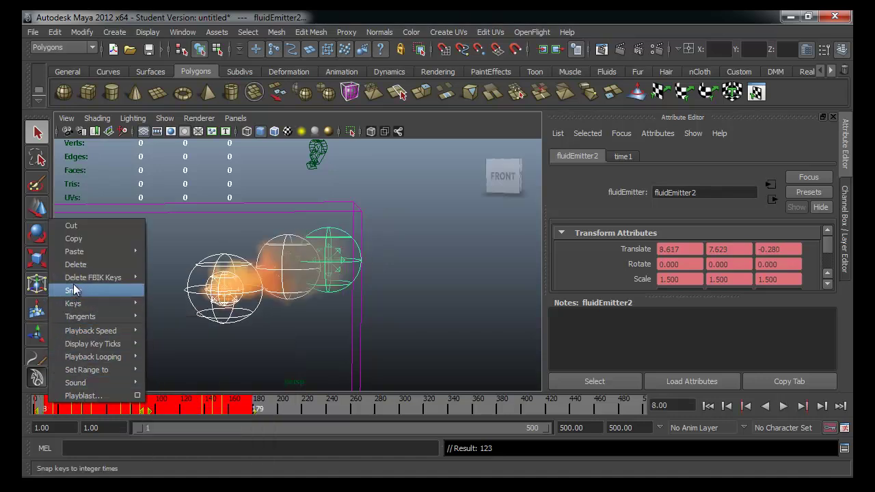
left_click(75, 264)
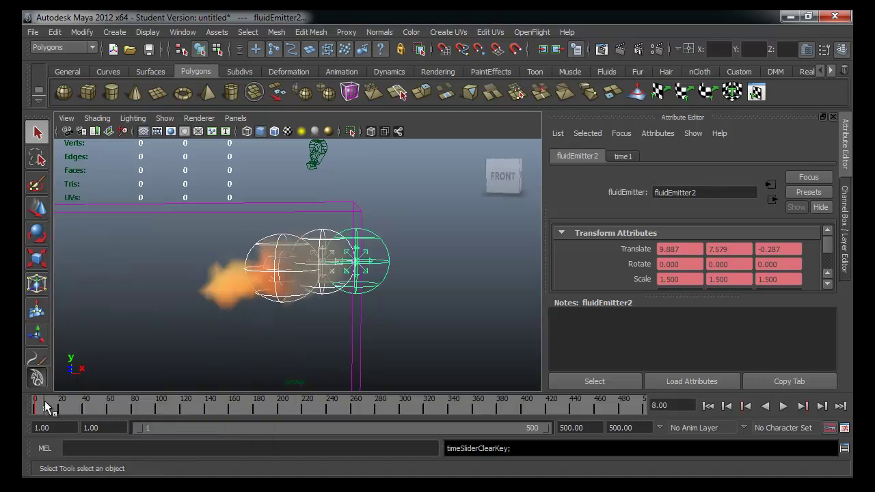
left_click_drag(45, 406, 33, 406)
Reselect fluidEmitter2 and play the fluid simulation with Alt+V.
mouse_move(327, 312)
left_mouse_down("alt")
mouse_move(298, 317)
mouse_move(332, 324)
left_mouse_up("alt")
left_click(302, 308)
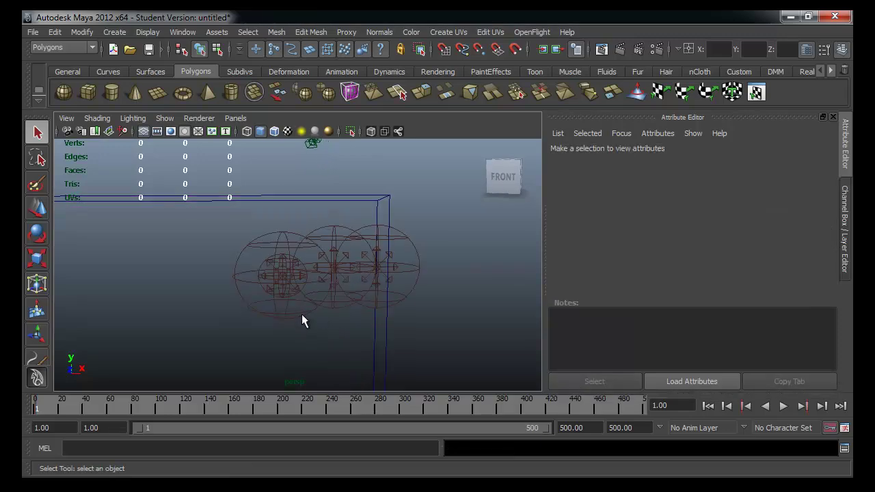
left_click(301, 313)
left_click(334, 302)
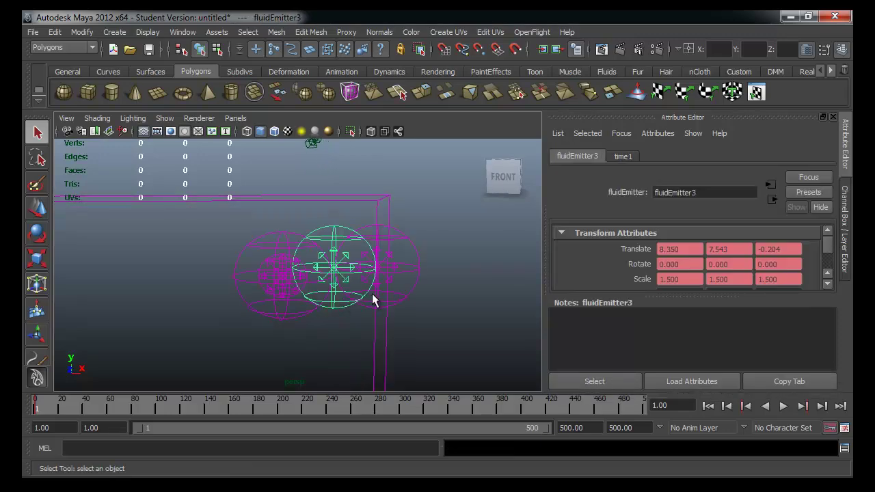
left_click(400, 278)
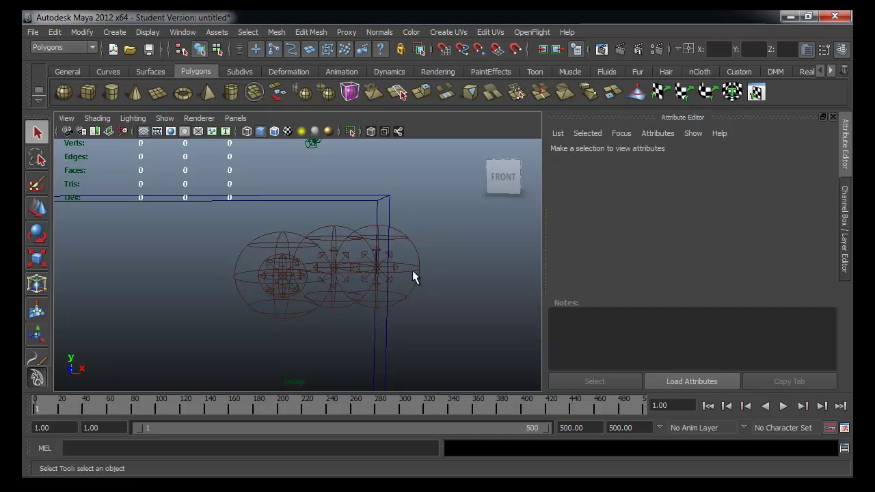
left_click(412, 270)
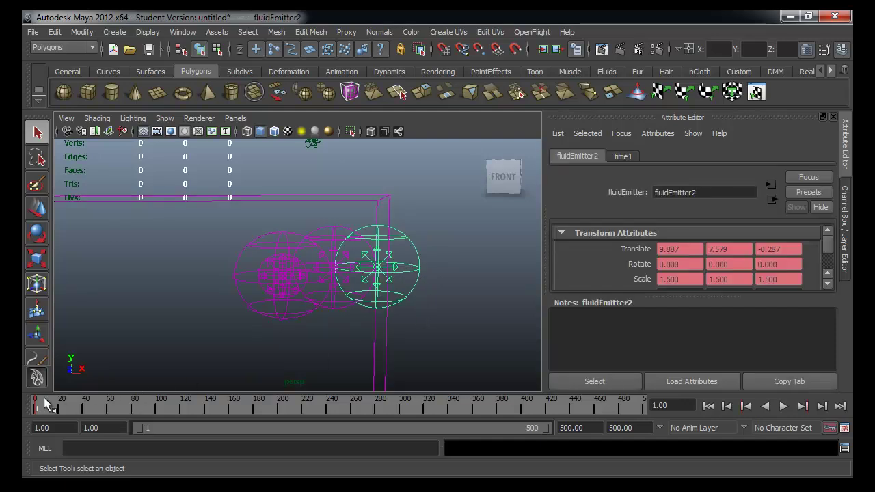
key("alt+v")
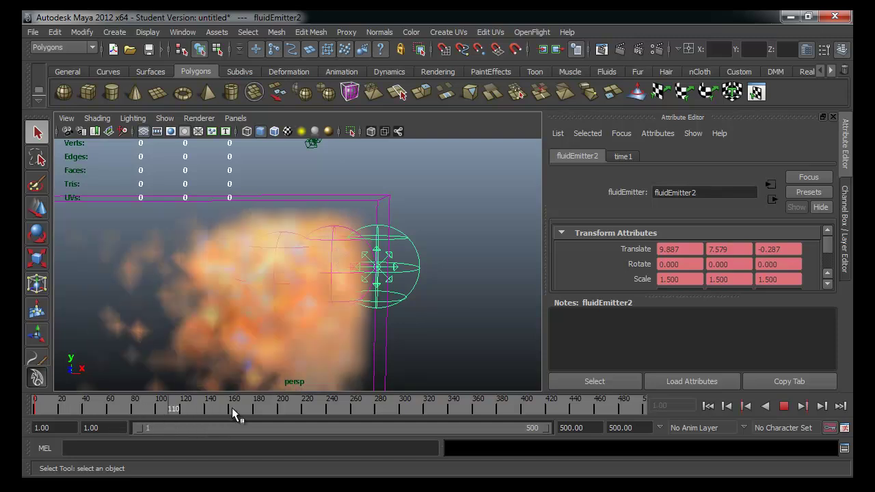
Scrub back to frame 31, check each emitter, then scrub forward to frame 21.
left_click_drag(232, 407, 34, 431)
left_click(266, 318)
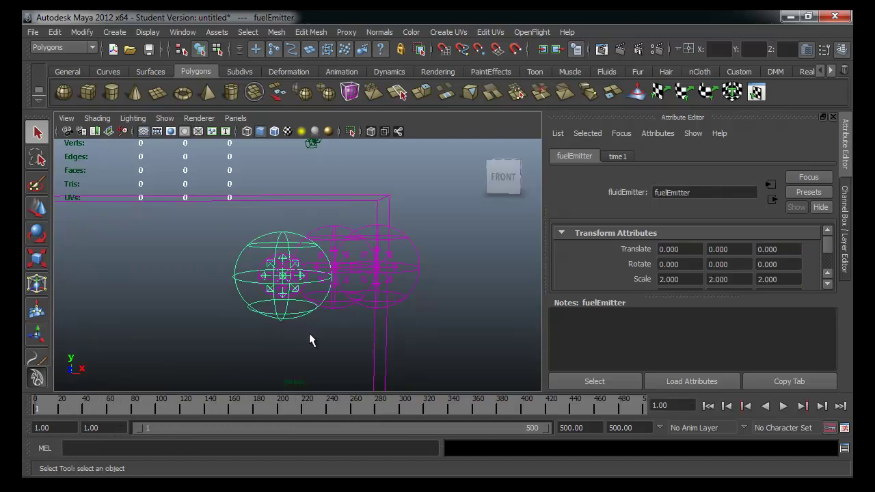
scroll(294, 328, "up", 4)
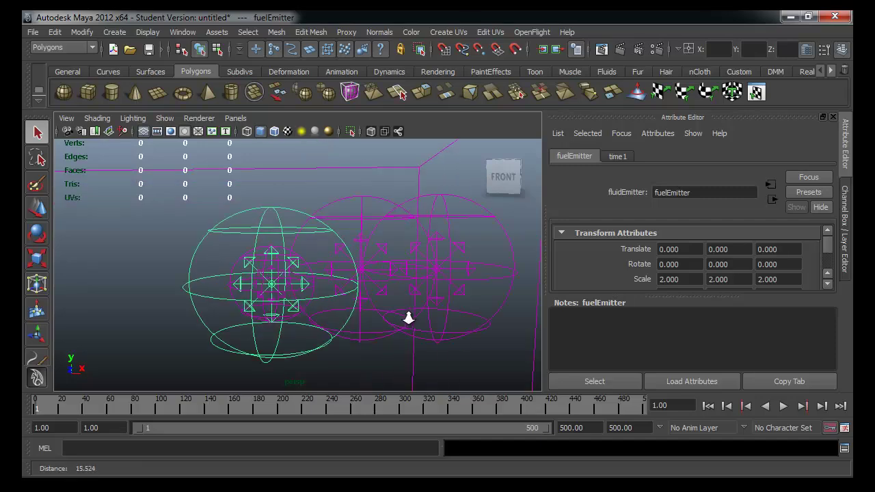
left_click(305, 264)
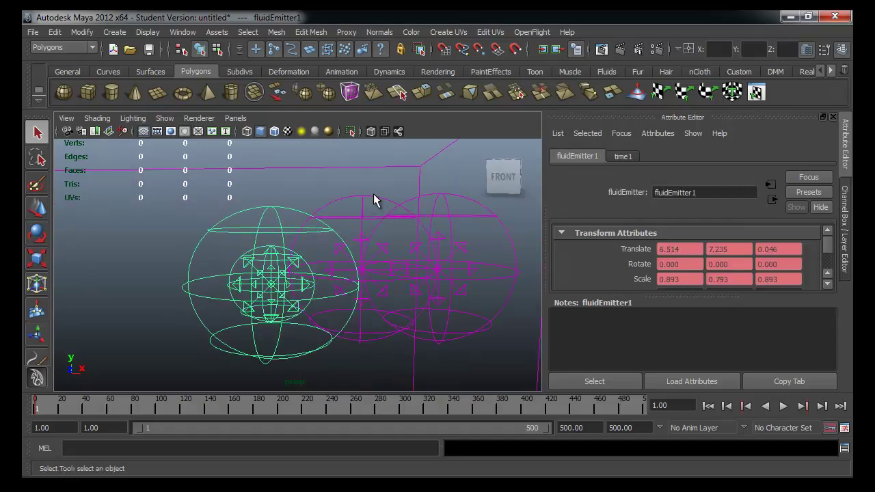
left_click(392, 200)
left_click(392, 206)
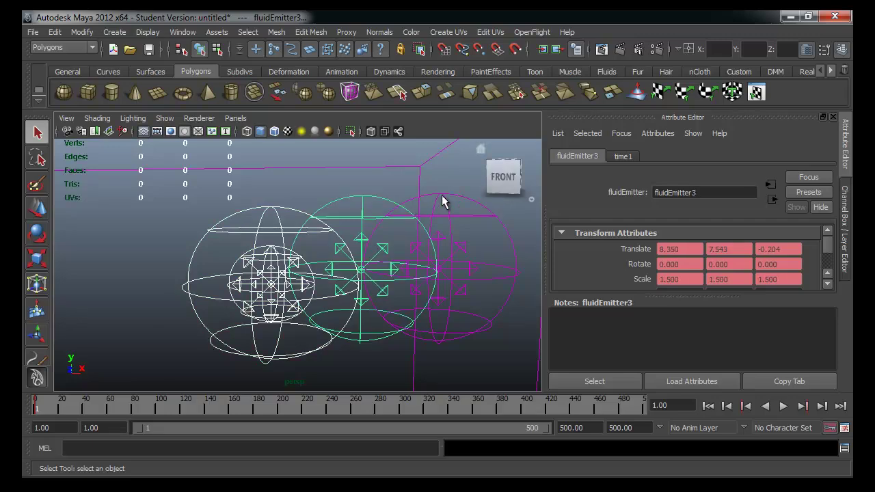
left_click(442, 198)
left_click_drag(57, 411, 62, 408)
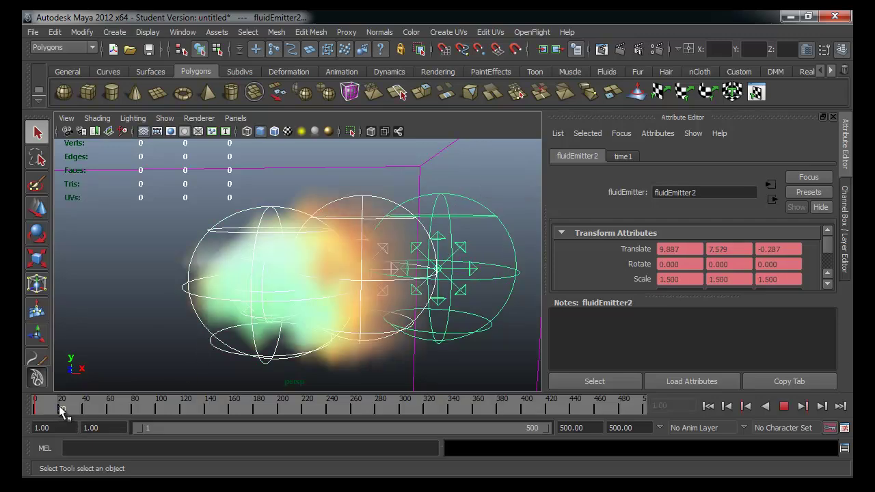
Move the first emitter left along X to about -1.487, undoing an accidental rotation.
scroll(319, 326, "down", 5)
key("w")
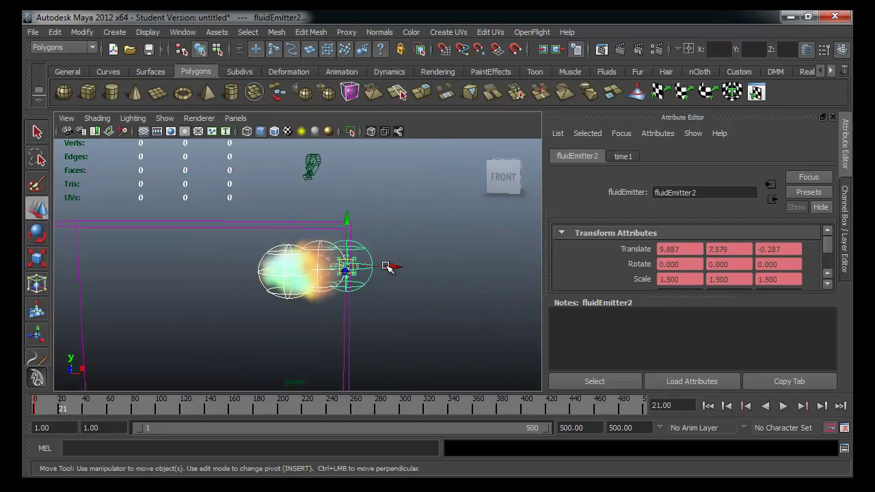
mouse_move(386, 266)
left_mouse_down()
mouse_move(244, 274)
mouse_move(162, 243)
mouse_move(157, 226)
mouse_move(159, 245)
mouse_move(175, 232)
left_mouse_up()
key("e")
key("ctrl+z")
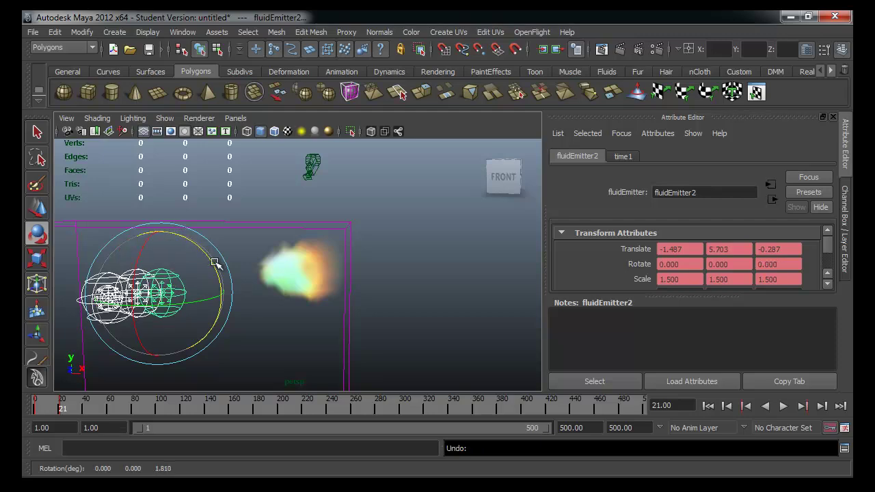
key("f")
key("w")
left_click_drag(304, 263, 236, 257)
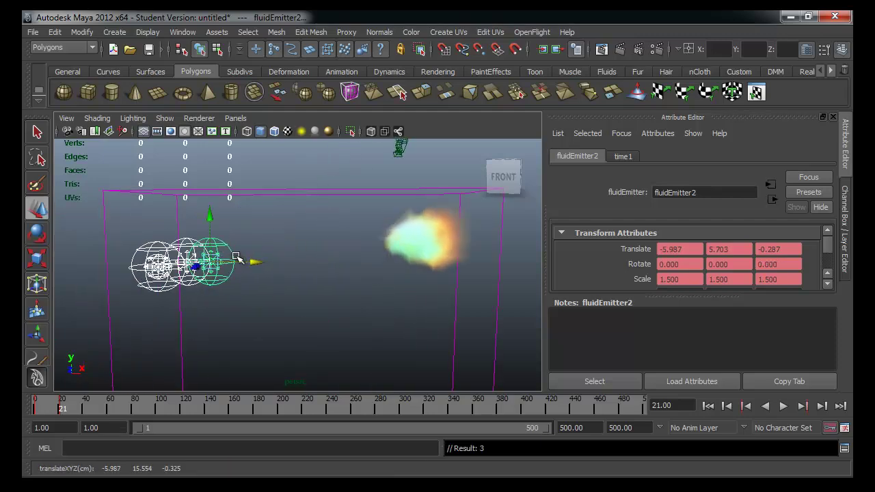
mouse_move(111, 389)
left_mouse_down("alt")
mouse_move(312, 353)
mouse_move(301, 232)
mouse_move(327, 314)
mouse_move(353, 316)
left_mouse_up("alt")
Raise fluidEmitter3 and slide it and fluidEmitter2 left so they line up vertically.
left_click(313, 287)
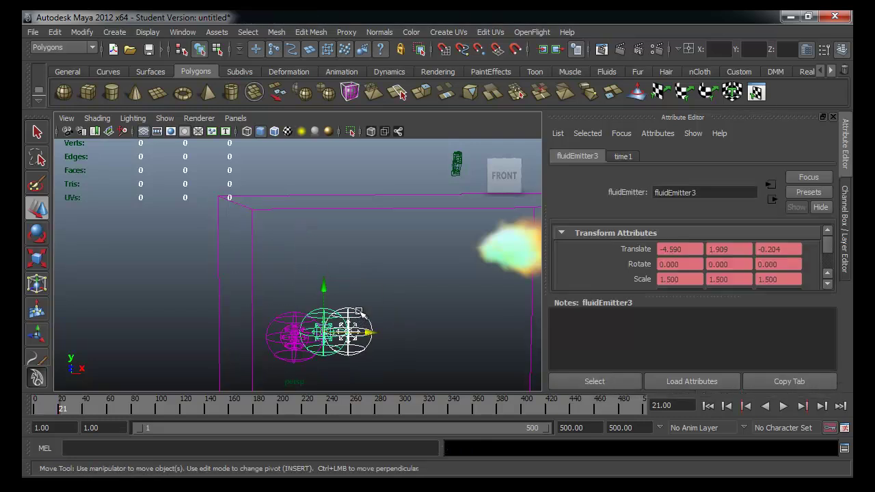
left_click_drag(322, 289, 324, 257)
left_click_drag(366, 299, 326, 300)
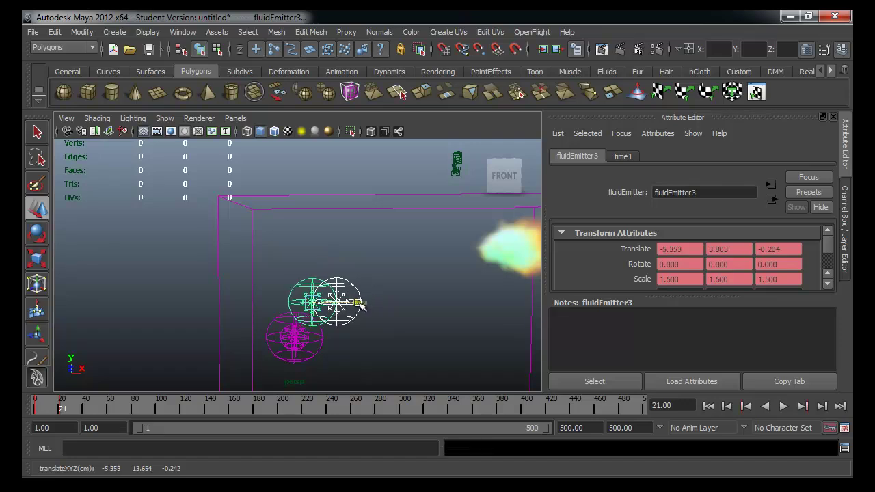
mouse_move(340, 266)
left_mouse_down()
mouse_move(333, 291)
mouse_move(316, 224)
left_mouse_up()
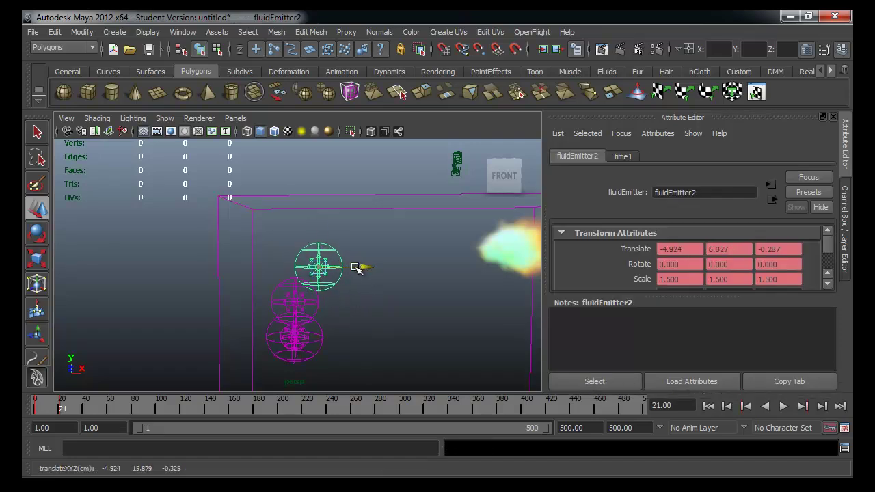
left_click_drag(358, 267, 335, 267)
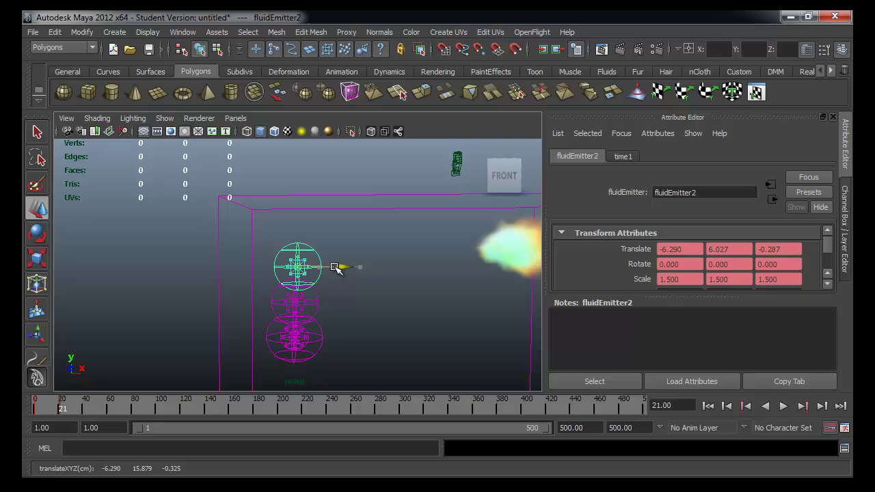
Jump to frame 60 and select each emitter in turn, ending on fluidEmitter1.
left_click(108, 409)
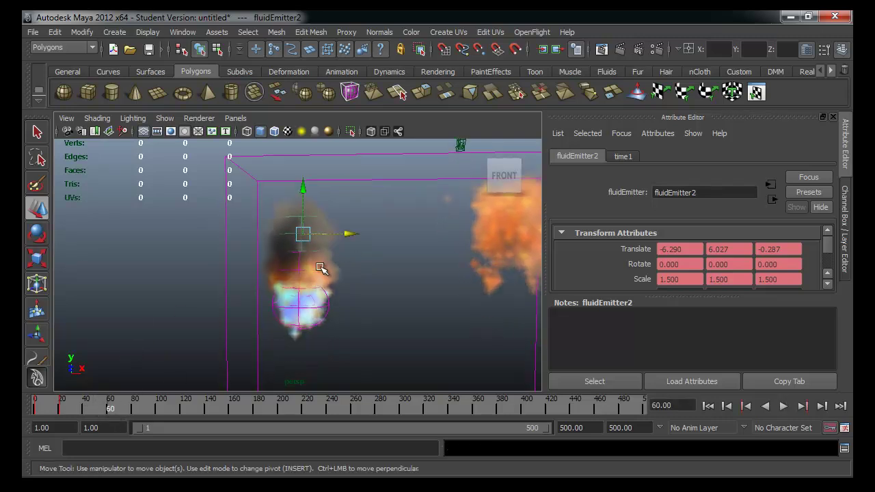
left_click(294, 313)
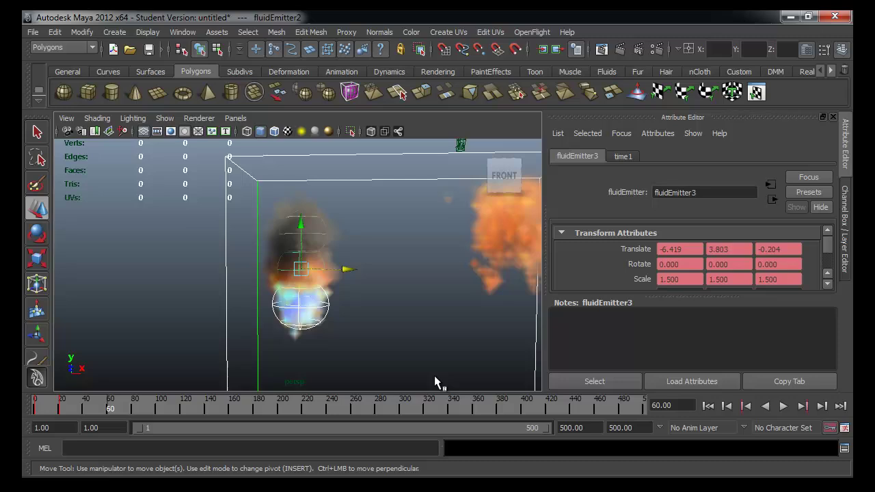
left_click(348, 240)
left_click_drag(321, 297, 301, 333)
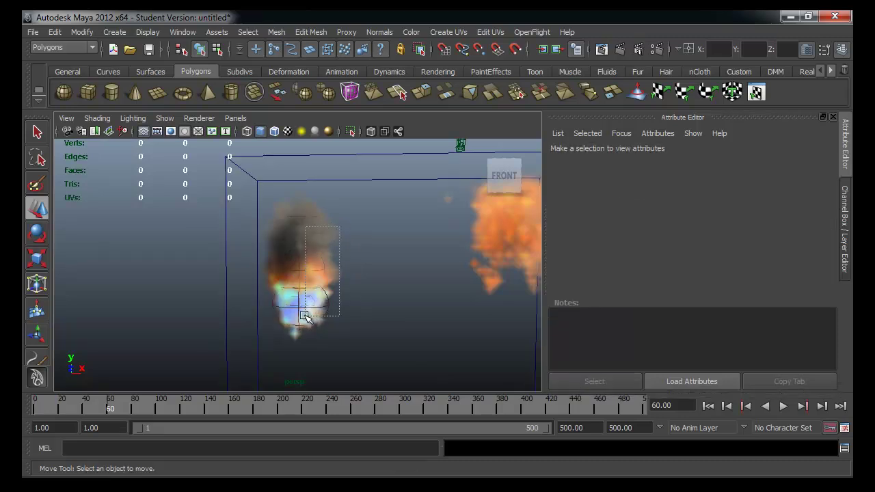
left_click(355, 234)
left_click(325, 238)
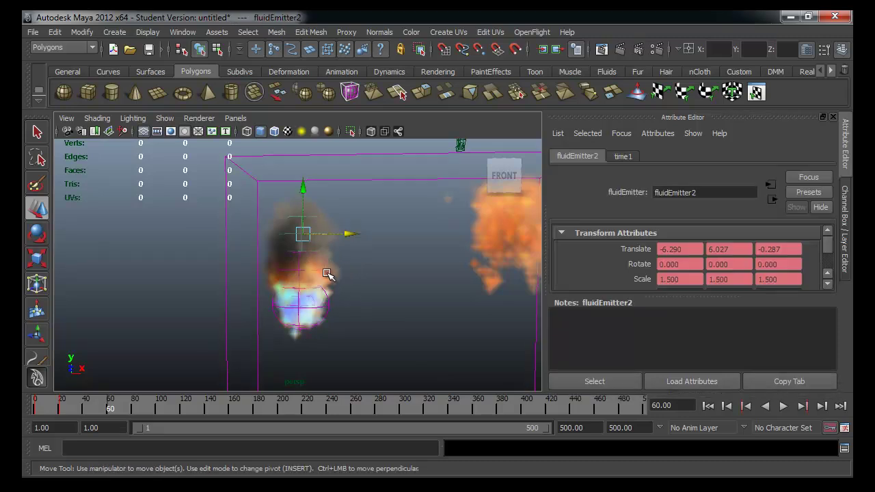
left_click(309, 307)
left_click(301, 352)
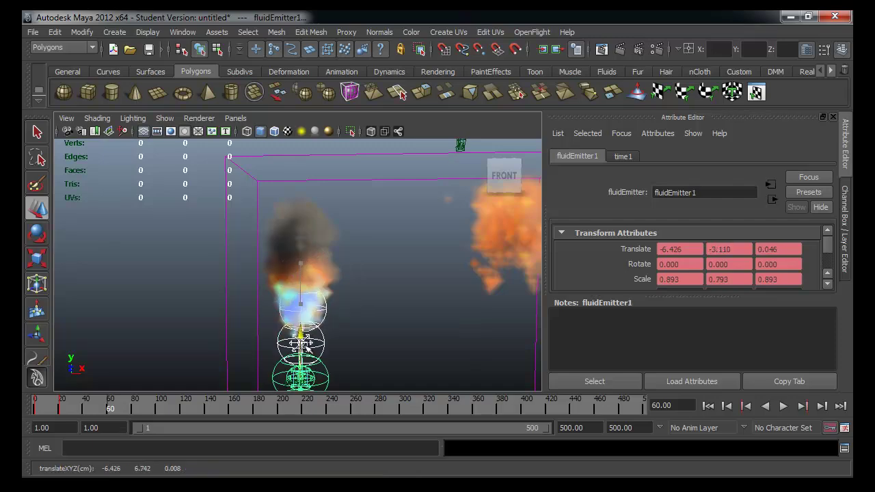
Lower fluidEmitter1 to translate Y -8.199 near the ground grid and view the whole container.
middle_click_drag(335, 352, 332, 171, "alt")
left_click_drag(333, 171, 282, 254, "alt")
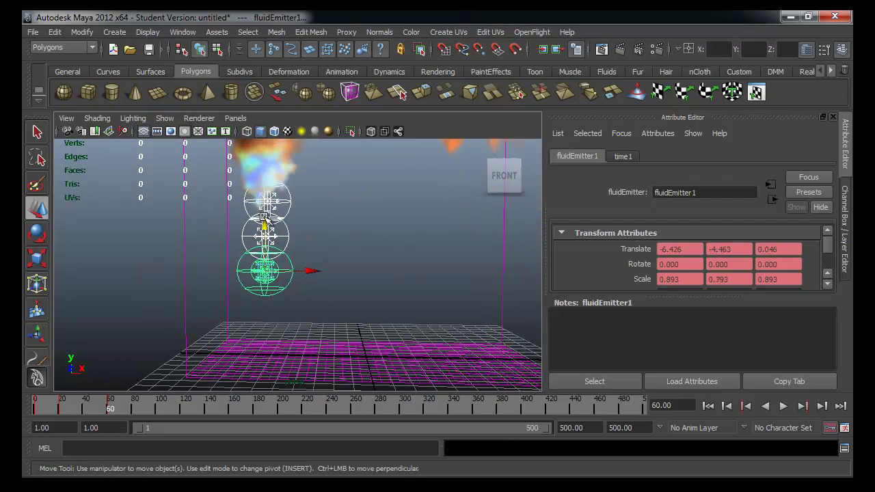
left_click_drag(265, 220, 267, 273)
mouse_move(322, 215)
right_mouse_down("alt")
mouse_move(297, 287)
mouse_move(169, 246)
right_mouse_up("alt")
left_click_drag(168, 246, 306, 246, "alt")
middle_click_drag(306, 246, 349, 260, "alt")
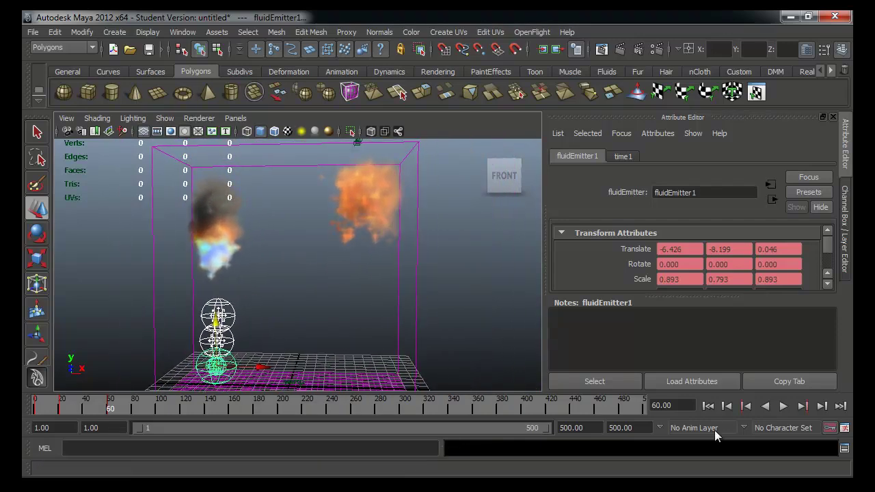
Play the fire from frame 1 to 76, replay to frame 25, then select the fuelBurn container.
left_click(713, 407)
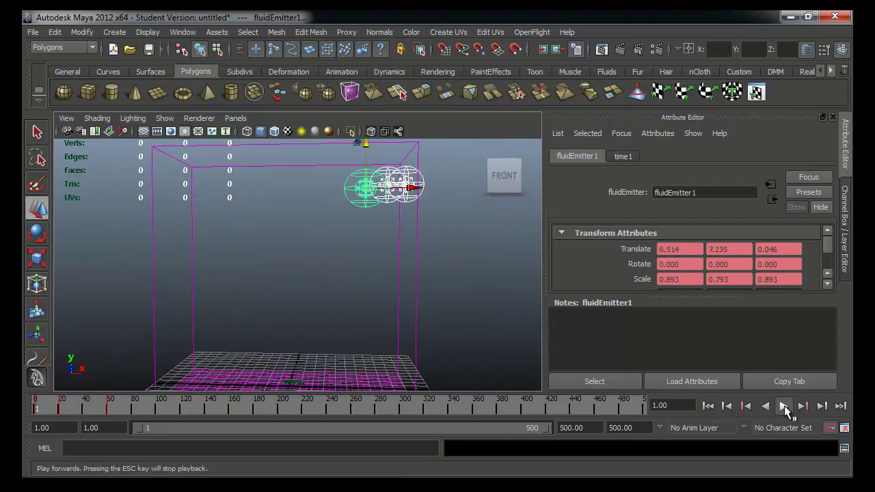
left_click(784, 406)
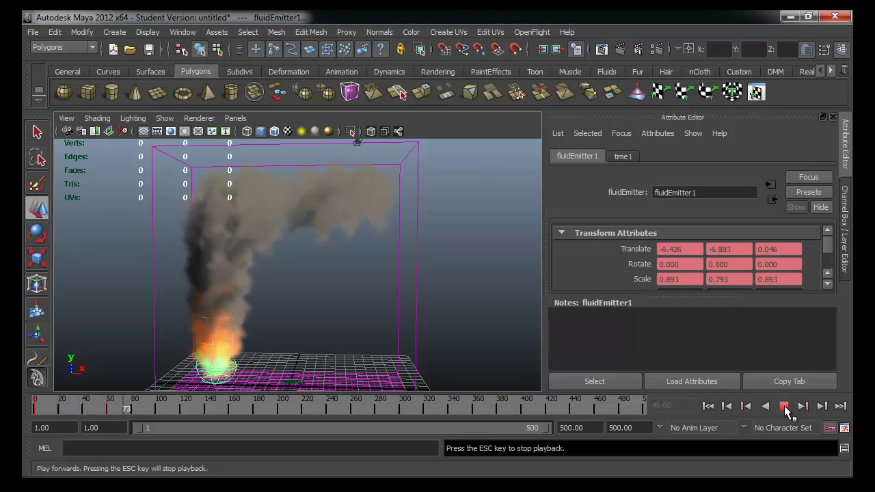
left_click(783, 406)
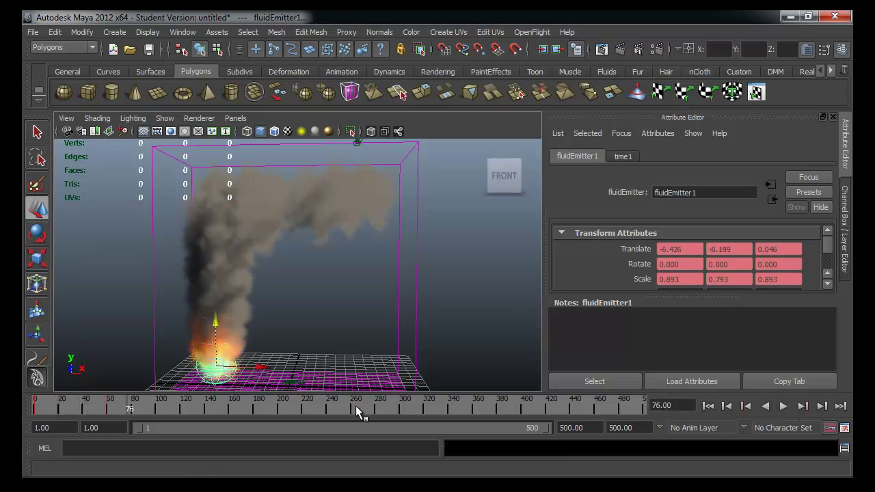
left_click(708, 405)
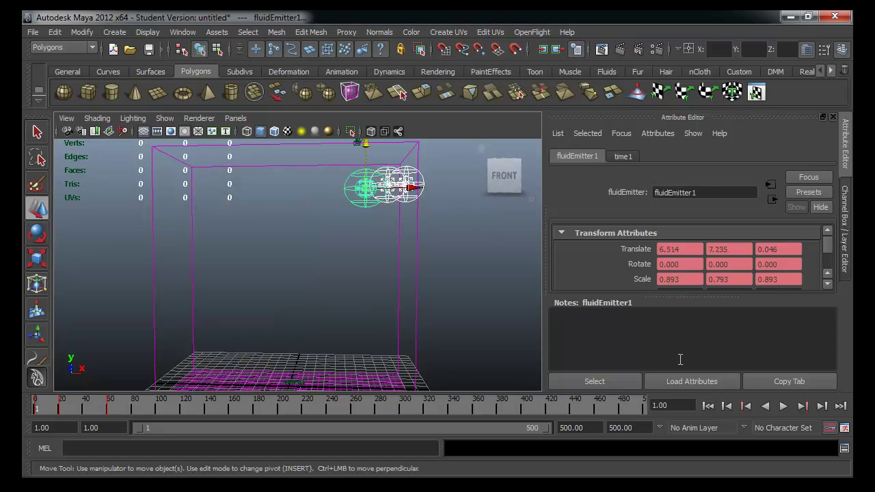
left_click(781, 405)
left_click(781, 405)
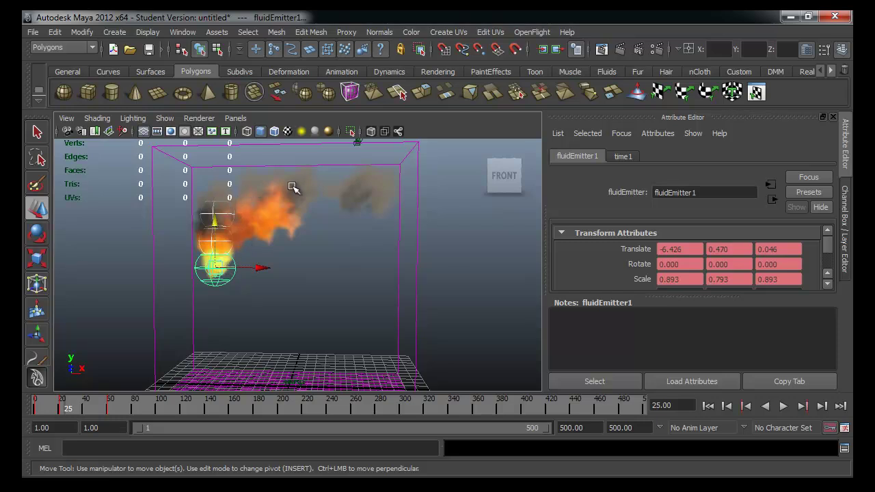
left_click(401, 287)
Try stretching the container along X (undone), then set Boundary Draw to Full.
key("r")
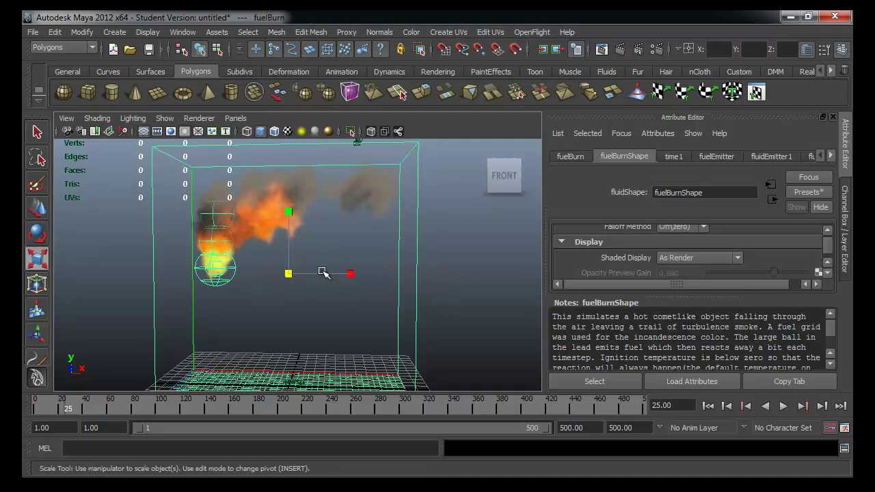
left_click_drag(323, 272, 489, 263)
key("ctrl+z")
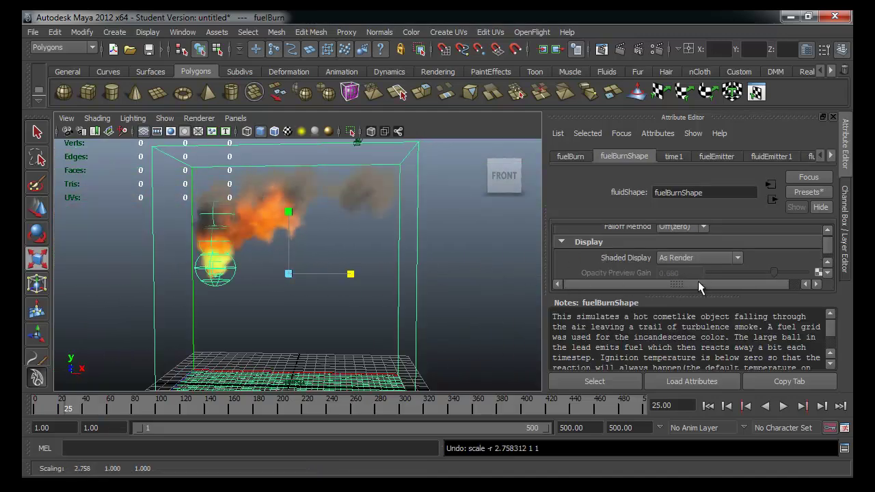
left_click_drag(694, 295, 694, 366)
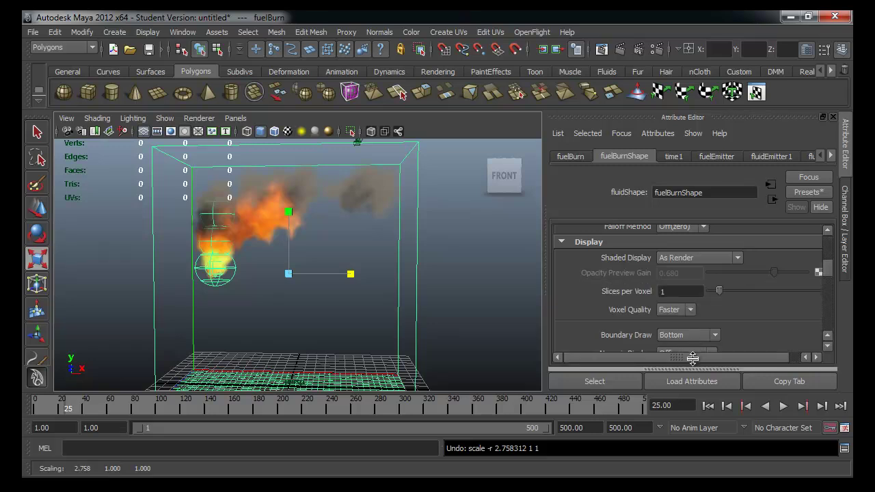
scroll(726, 301, "down", 2)
left_click(714, 295)
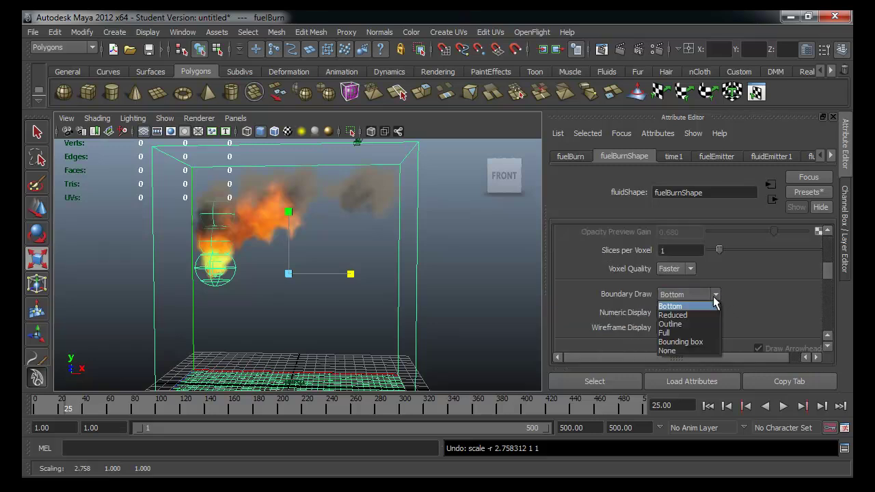
left_click(691, 333)
mouse_move(445, 283)
left_mouse_down("alt")
mouse_move(236, 269)
mouse_move(124, 289)
mouse_move(337, 293)
left_mouse_up("alt")
mouse_move(337, 294)
right_mouse_down("alt")
mouse_move(403, 277)
mouse_move(533, 277)
right_mouse_up("alt")
Restore Boundary Draw to Bottom and leave Boundary X at None.
left_click(675, 294)
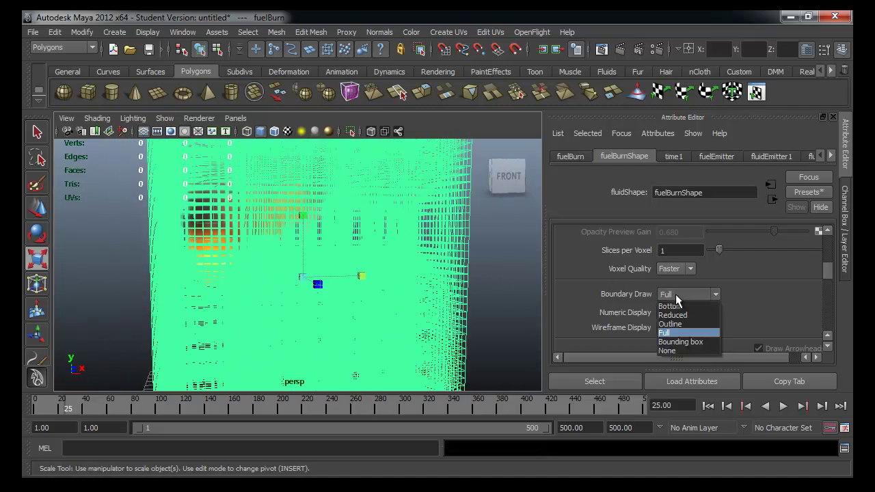
left_click(692, 306)
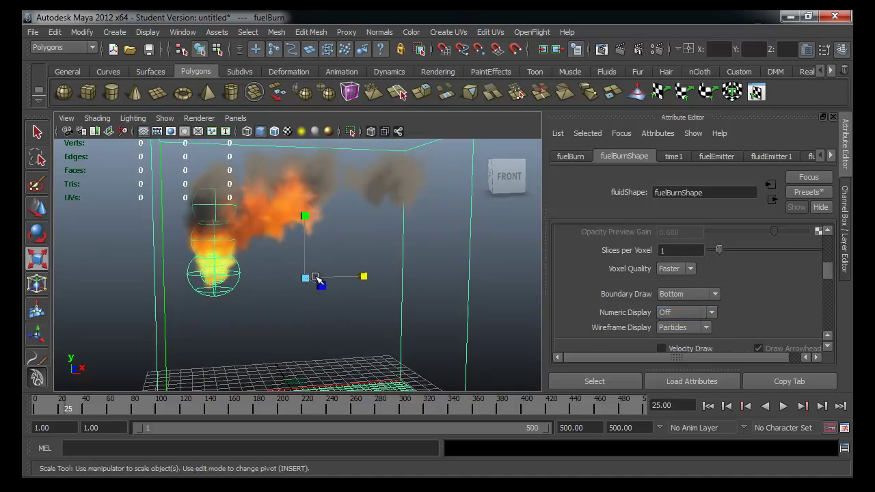
scroll(722, 300, "up", 3)
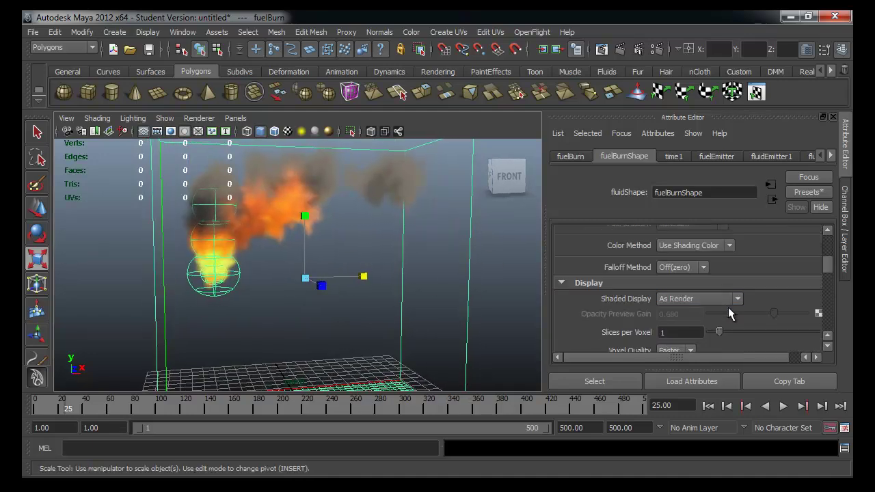
scroll(728, 309, "up", 3)
scroll(727, 308, "up", 3)
scroll(728, 308, "up", 3)
scroll(727, 308, "up", 3)
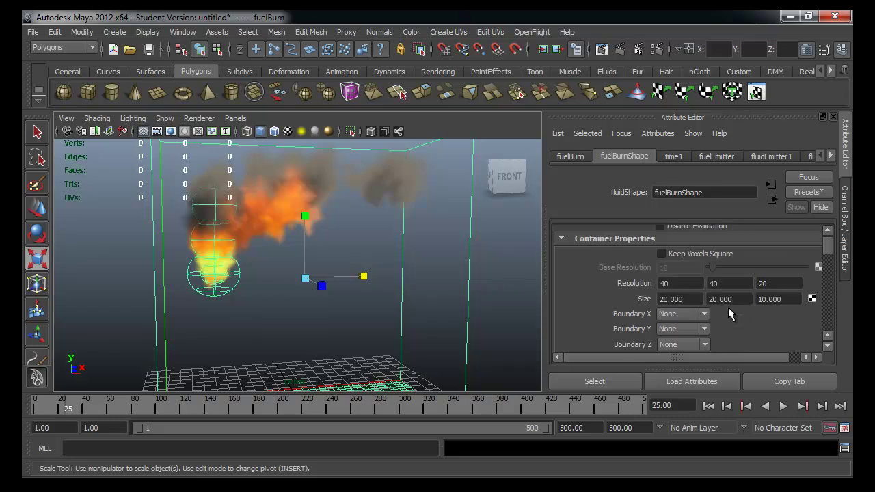
scroll(731, 331, "down", 2)
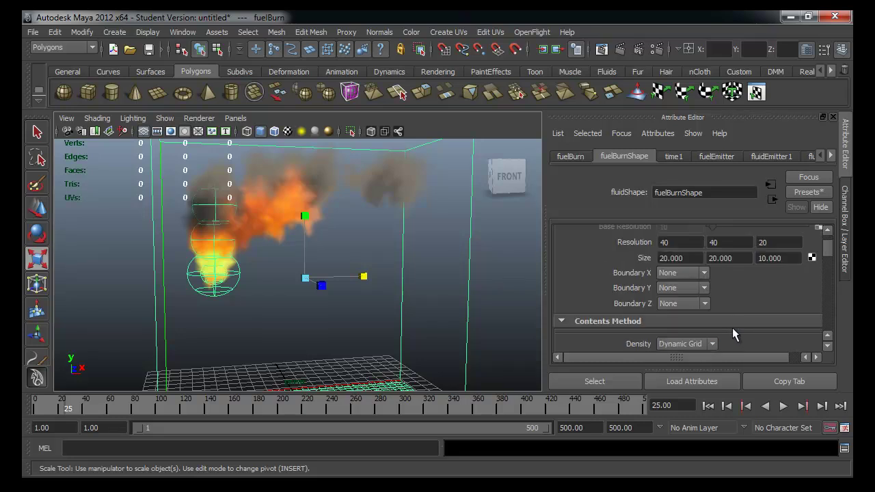
left_click(700, 274)
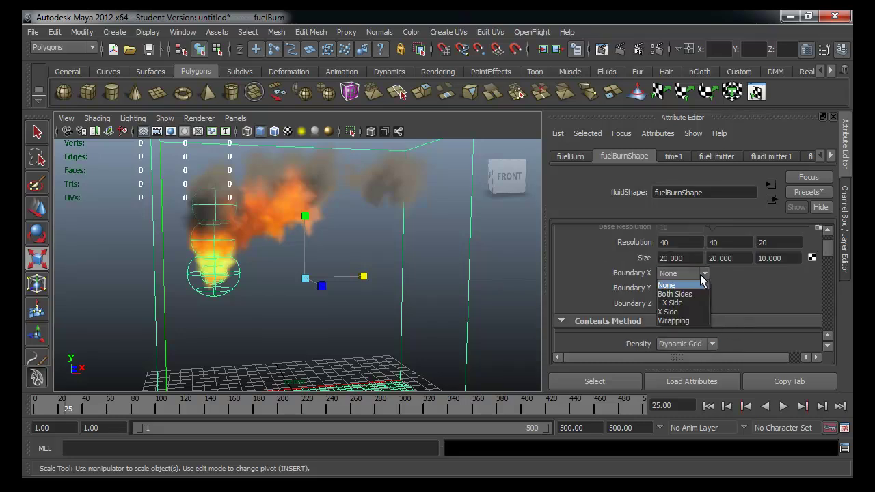
left_click(701, 274)
scroll(703, 287, "down", 2)
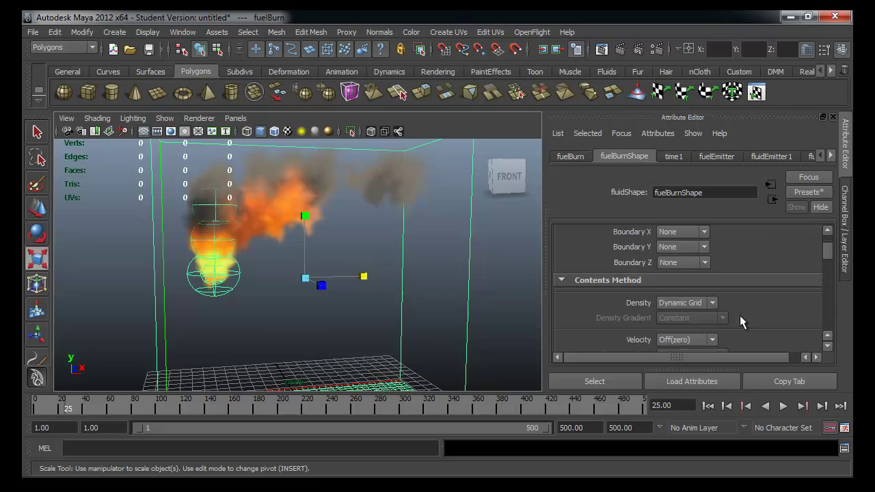
scroll(734, 321, "down", 2)
Replay from frame 1, stop at frame 51 and orbit around the fire column.
left_click(725, 407)
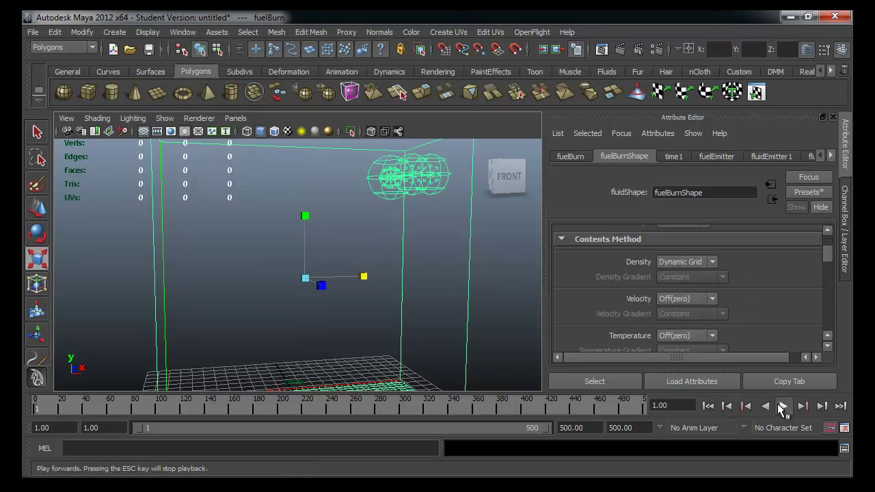
left_click(782, 406)
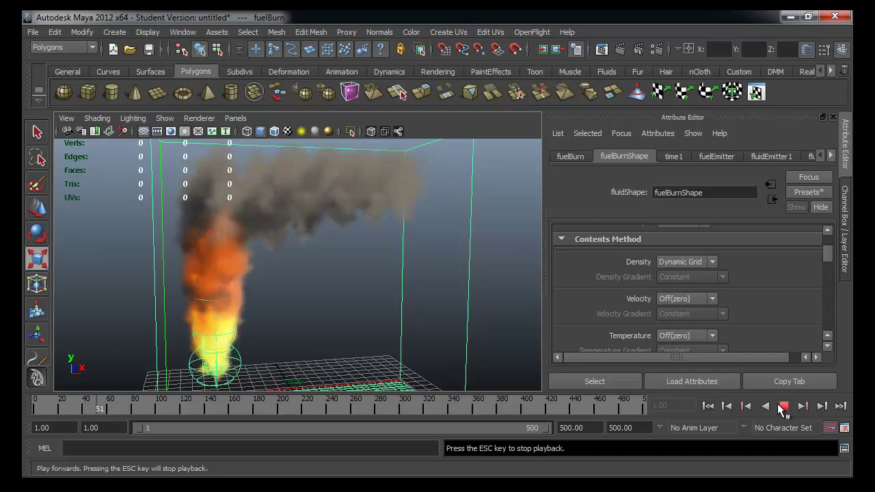
left_click(782, 408)
mouse_move(322, 287)
left_mouse_down("alt")
mouse_move(216, 279)
mouse_move(306, 269)
left_mouse_up("alt")
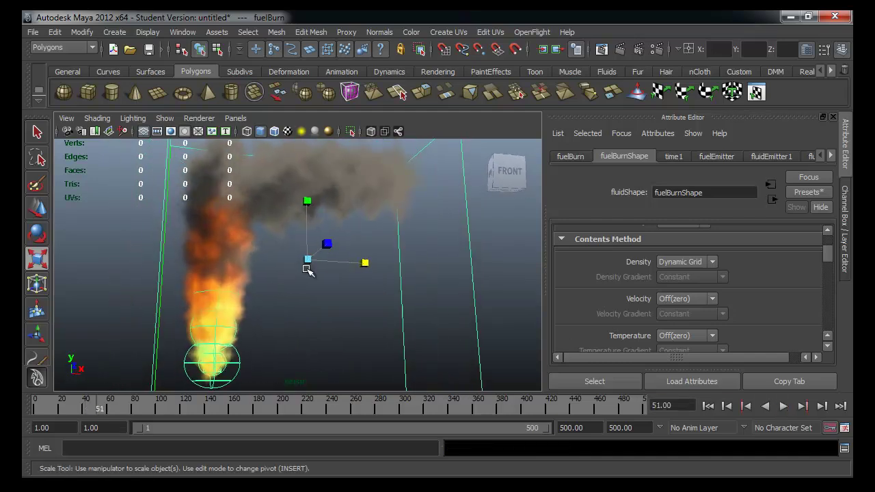
Render frame 51 with Maya Software at 640 x 480, then close the Render View.
left_click(621, 49)
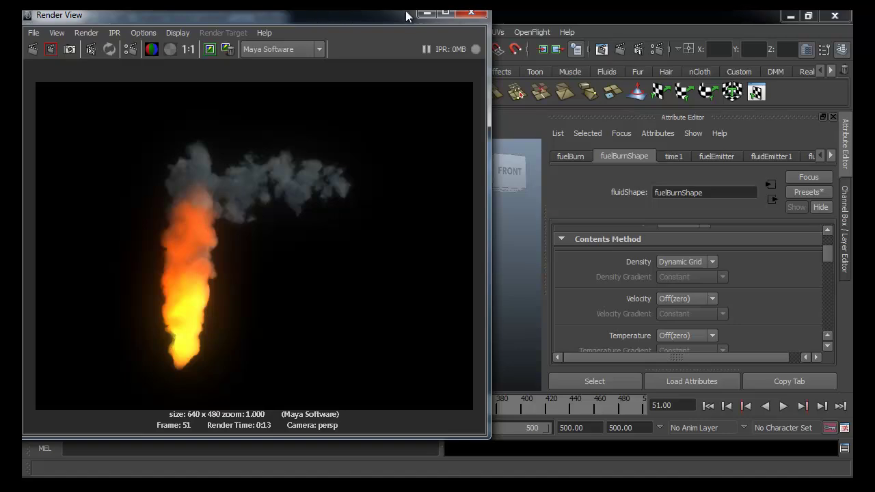
left_click(470, 12)
scroll(783, 303, "down", 2)
scroll(779, 306, "down", 3)
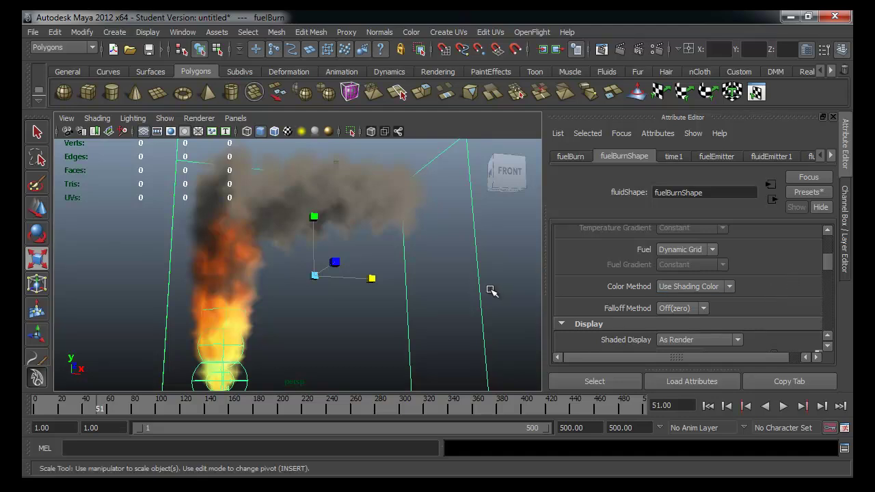
Select and frame the fuelBurn container, undoing a trial scale back to 1.
left_click_drag(499, 278, 461, 310)
key("f")
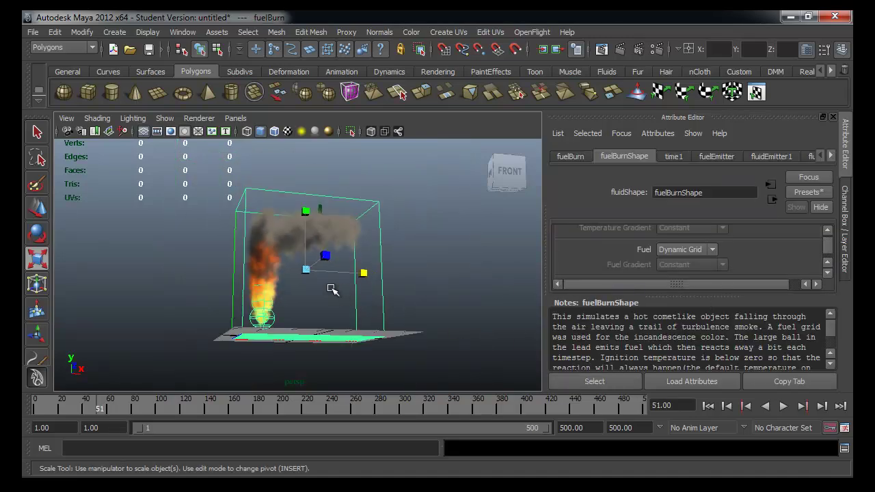
mouse_move(308, 270)
left_mouse_down()
mouse_move(436, 248)
mouse_move(288, 290)
left_mouse_up()
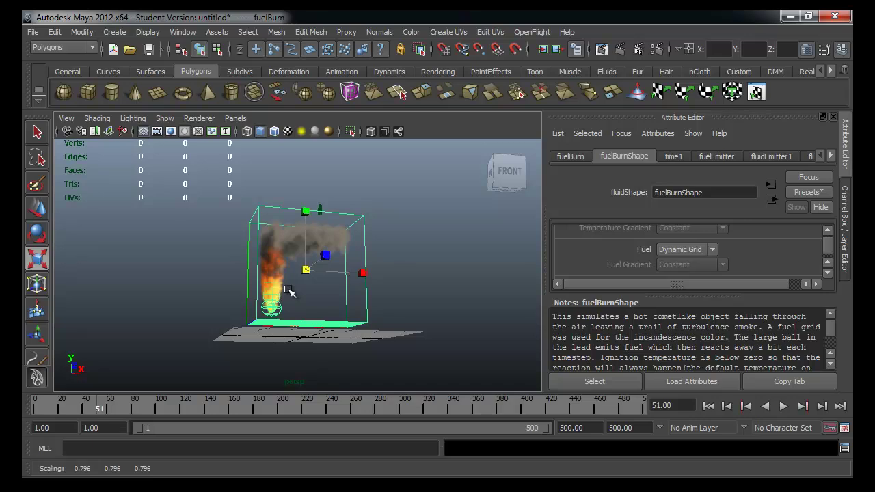
key("ctrl+a")
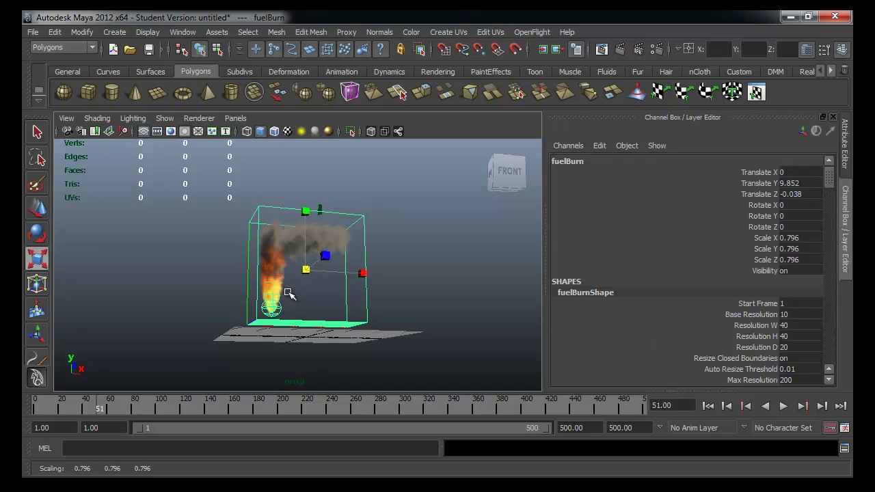
key("ctrl+z")
left_click_drag(450, 257, 401, 237, "alt")
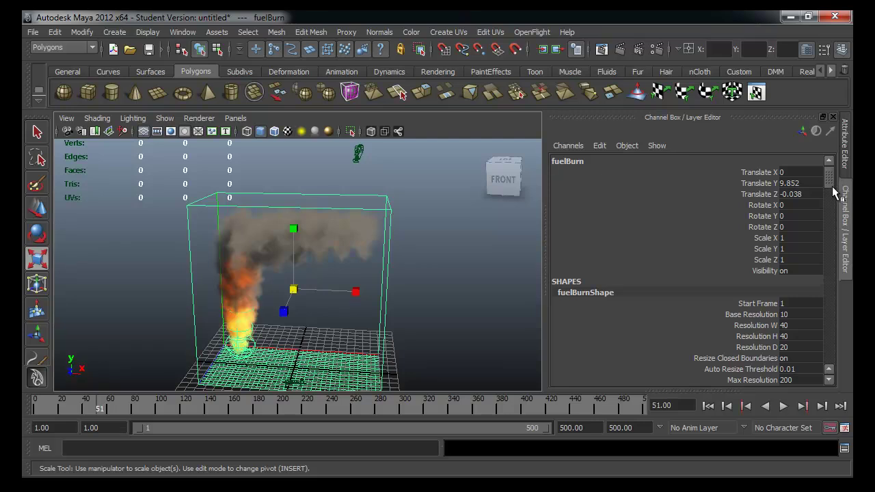
scroll(831, 185, "down", 3)
left_click_drag(832, 184, 833, 189)
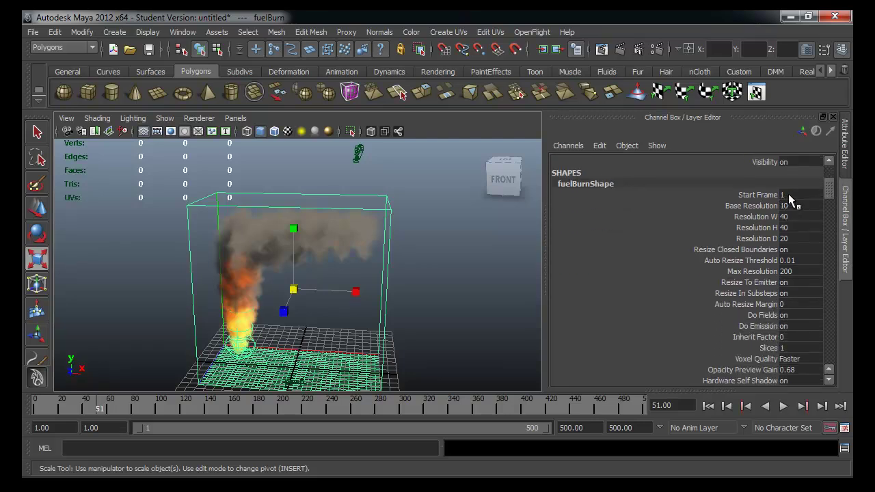
Set fuelBurnShape's Resize Closed Boundaries to 0 (off) and deselect the container.
left_click(768, 248)
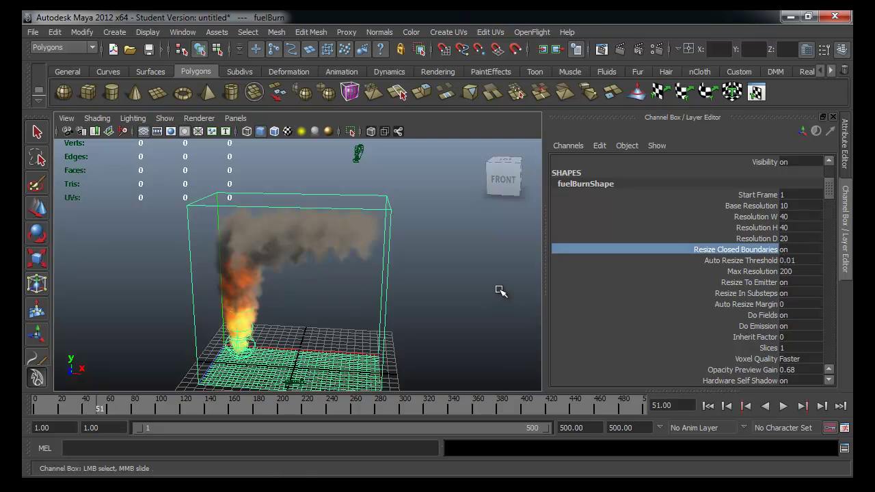
left_click(785, 250)
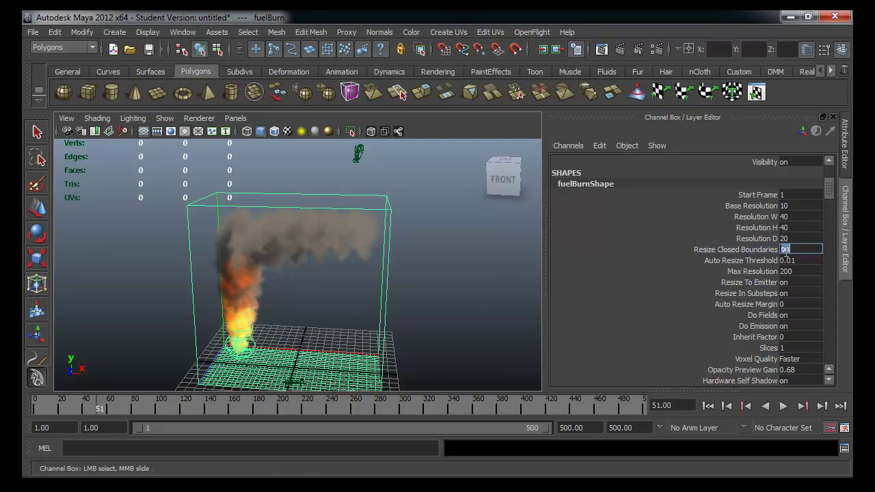
left_click(764, 248)
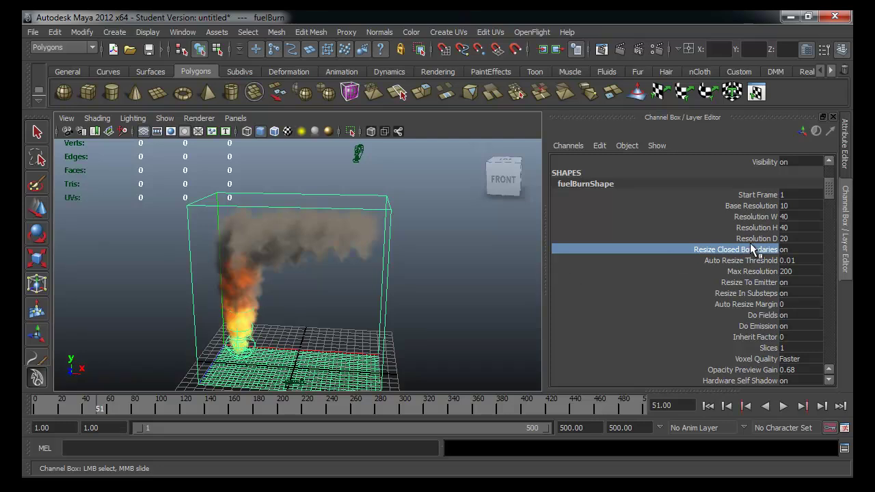
left_click(790, 250)
type("0")
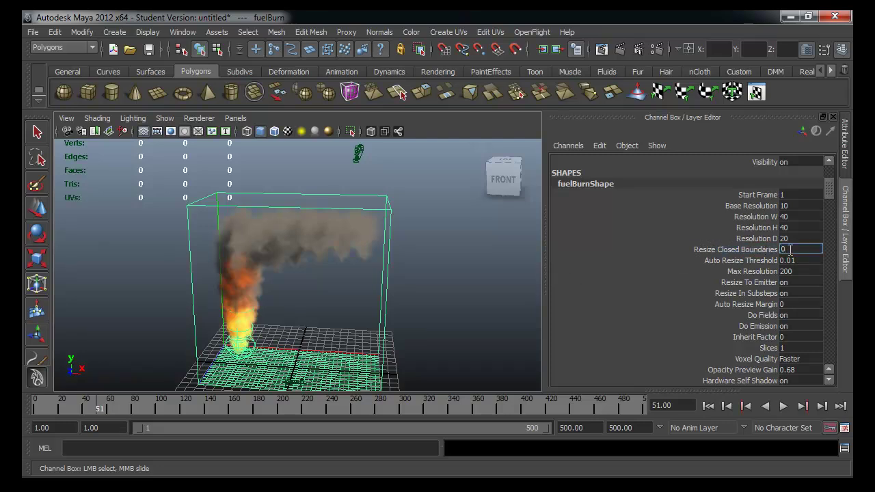
key("Return")
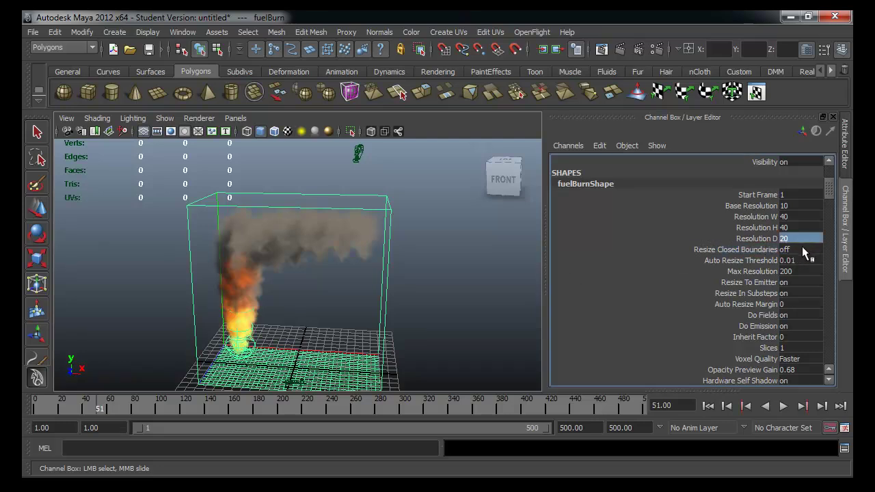
left_click(537, 260)
Scale the fuelBurn container up to 2.219, frame it and replay the simulation.
key("r")
left_click(382, 345)
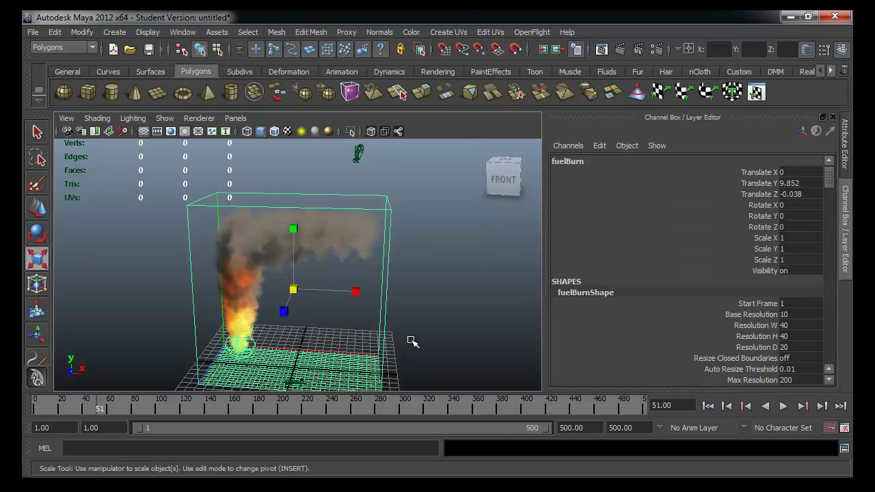
left_click_drag(296, 289, 462, 234)
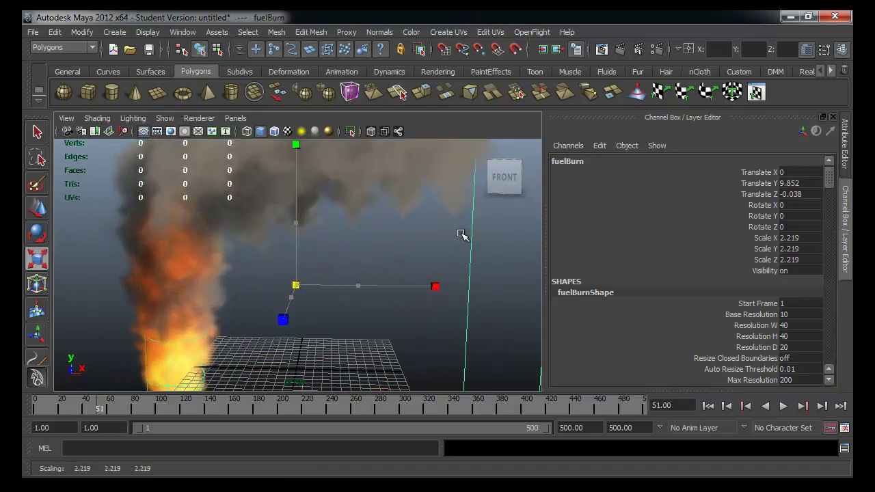
key("f")
left_click(707, 406)
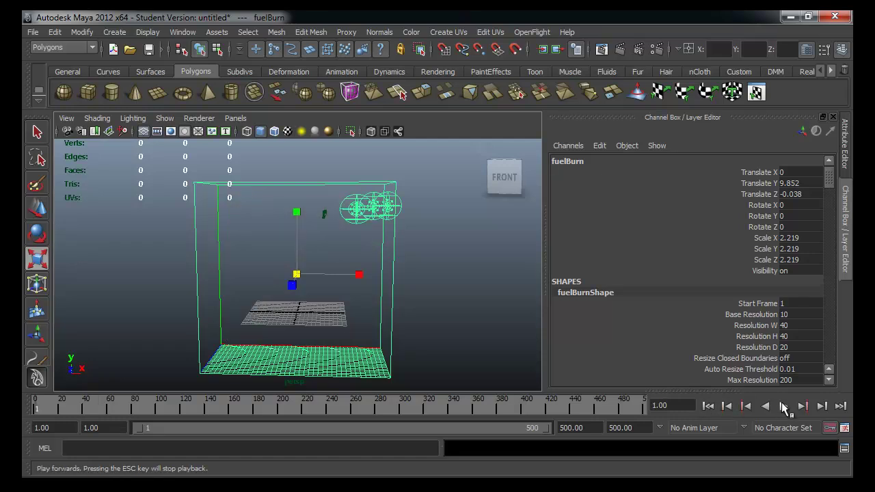
left_click(784, 407)
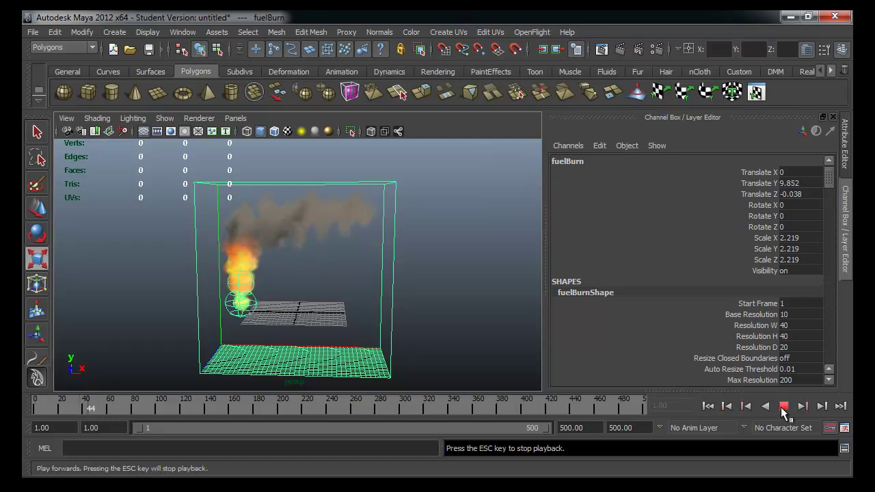
left_click(784, 407)
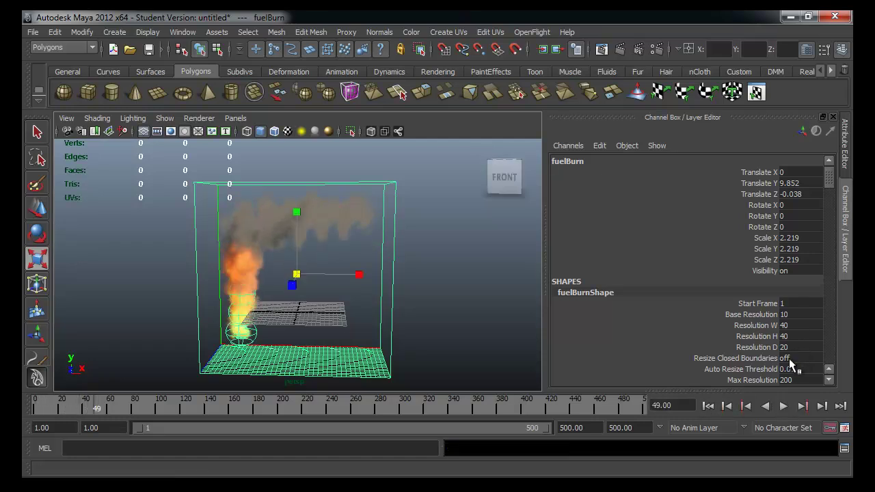
Turn Resize Closed Boundaries on, set Auto Resize Threshold to 1, and replay to frame 59.
double_click(791, 358)
type("on")
key("Return")
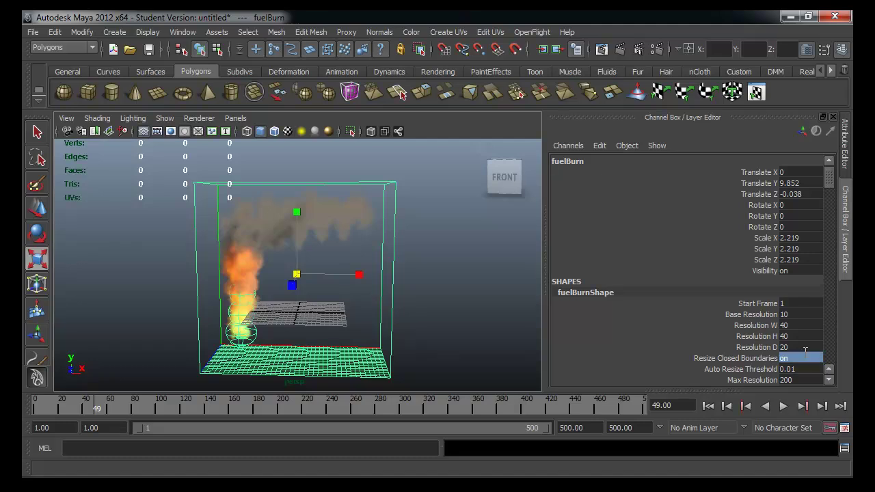
scroll(805, 351, "down", 2)
scroll(803, 350, "down", 3)
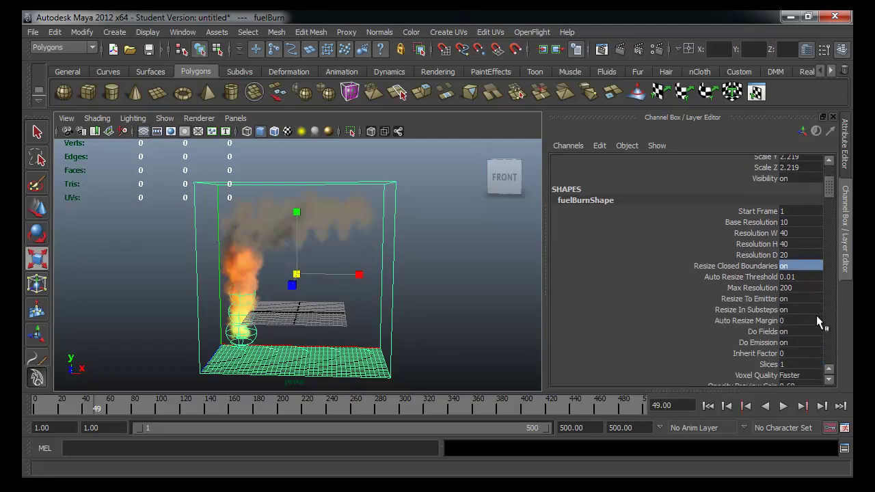
double_click(800, 276)
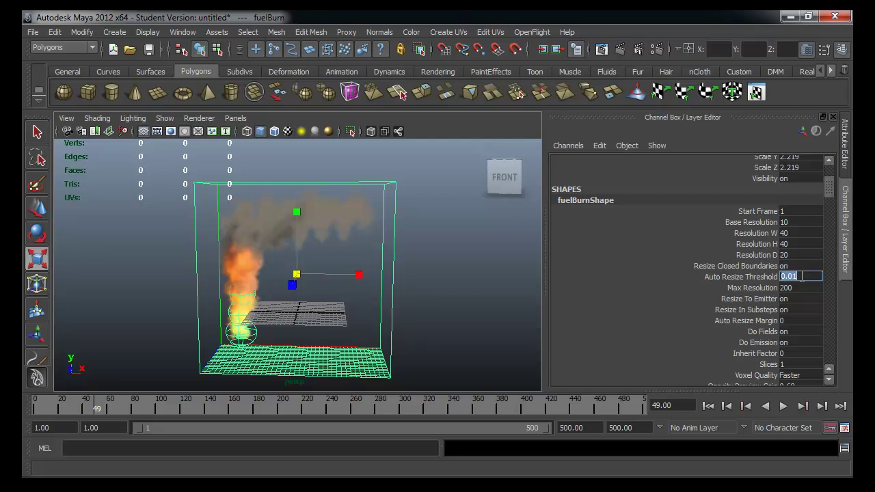
type("1")
key("Return")
left_click(708, 406)
left_click(783, 406)
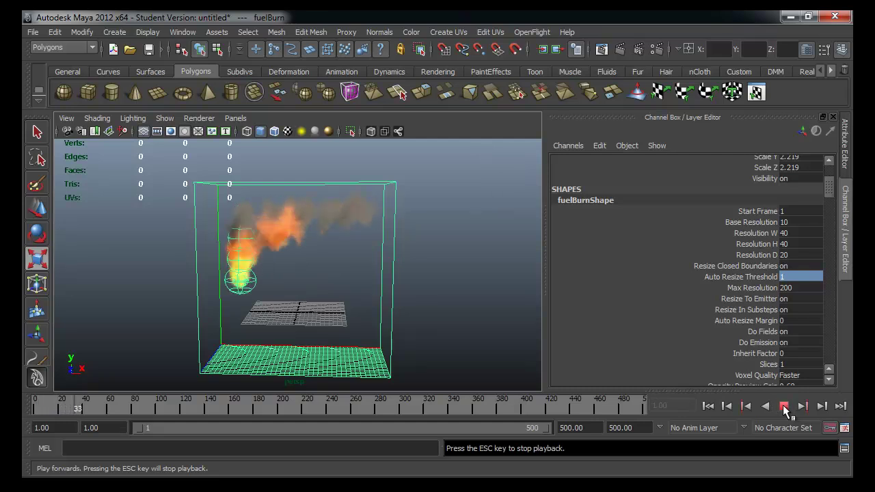
left_click(783, 405)
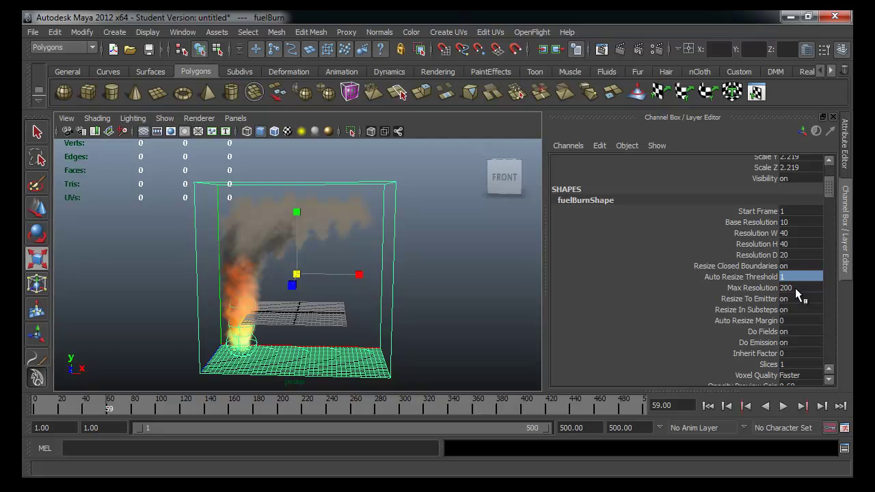
Set Max Resolution to 20 and replay the fire simulation to frame 50.
double_click(792, 288)
type("20")
key("Return")
left_click(707, 406)
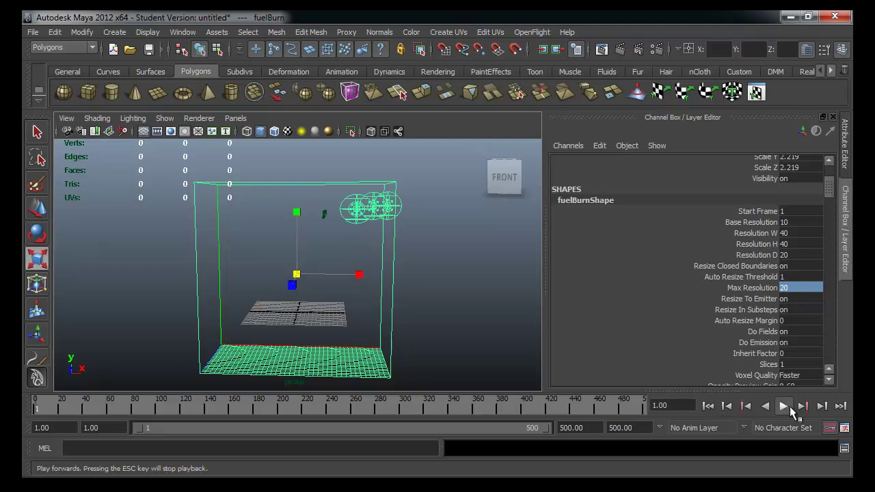
left_click(785, 405)
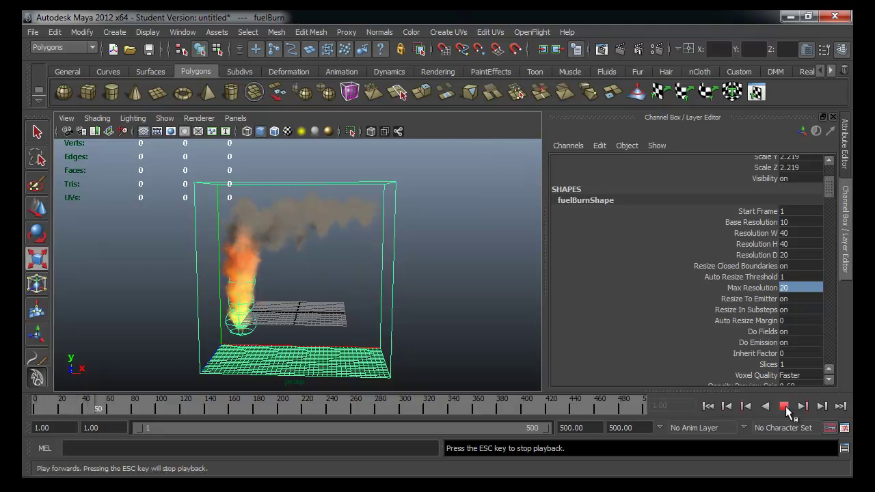
left_click(785, 406)
Change Max Resolution to 500 and replay the simulation to frame 81.
left_click(809, 286)
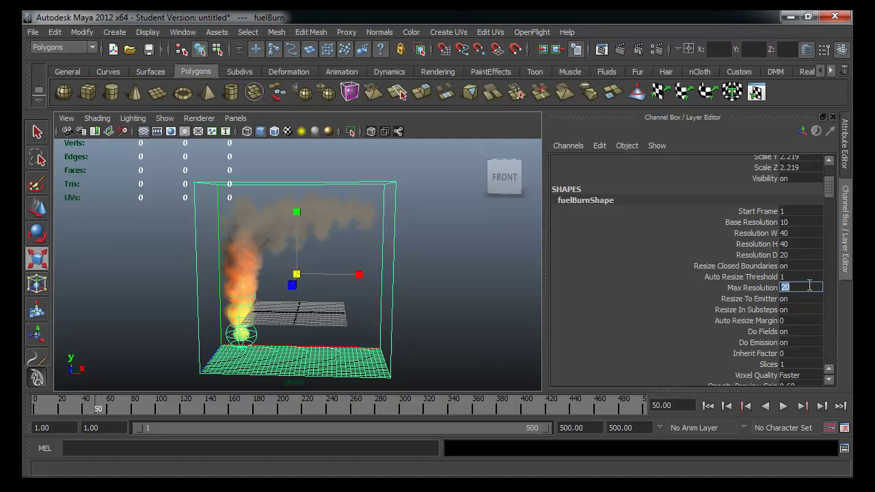
type("500")
key("Return")
left_click(708, 406)
left_click(784, 405)
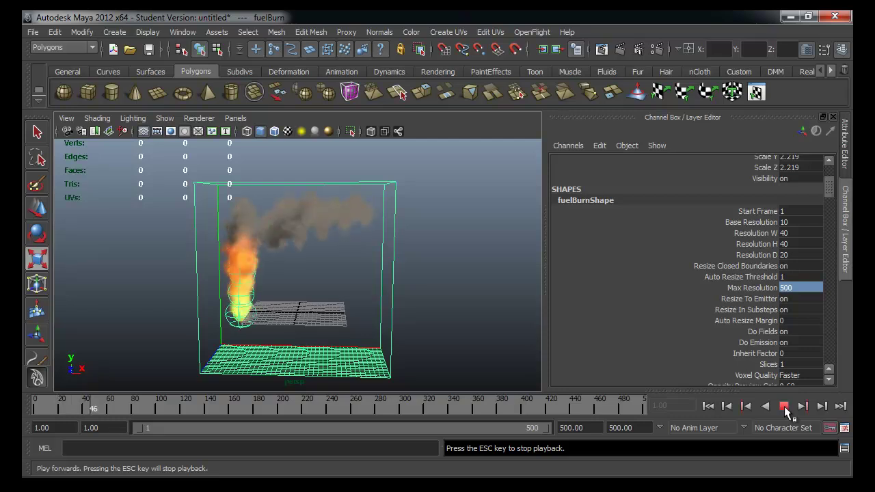
left_click(783, 406)
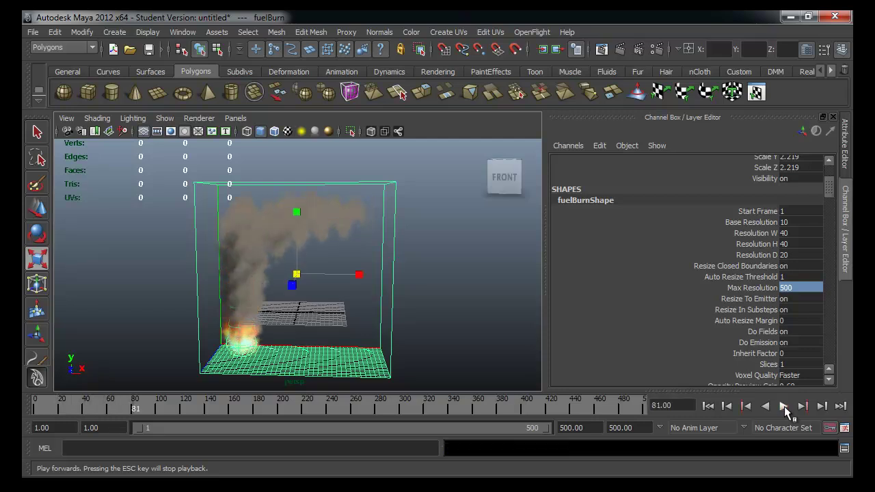
scroll(776, 361, "down", 2)
scroll(777, 357, "down", 2)
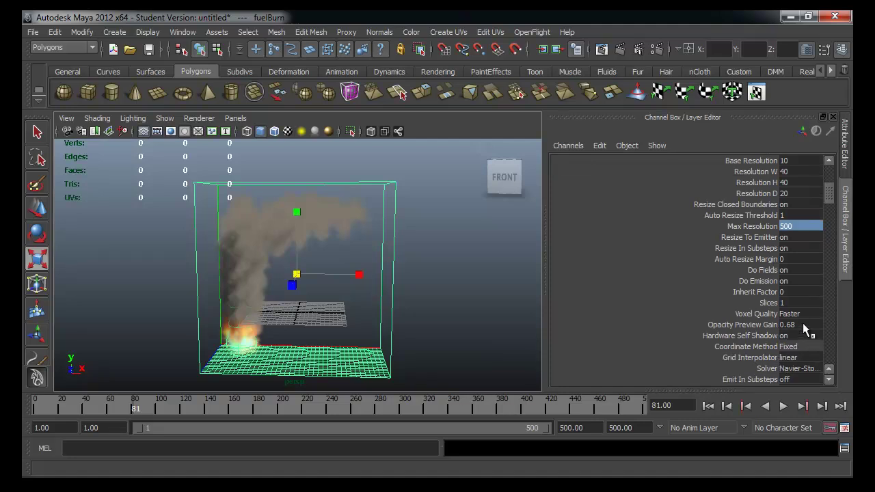
Test Density Scale values on the fuelBurn fluid, ending at 0.1 for faint smoke.
mouse_move(796, 325)
scroll(799, 324, "down", 1)
scroll(799, 325, "down", 1)
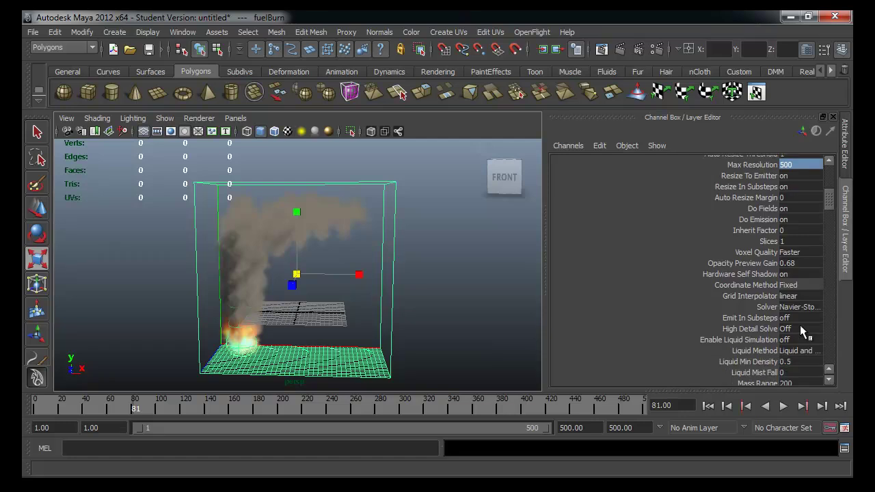
scroll(798, 327, "down", 1)
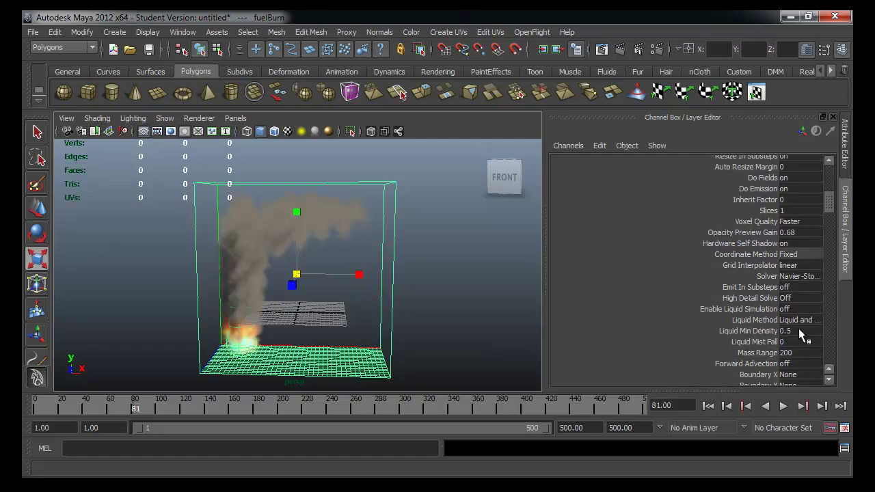
scroll(800, 332, "down", 1)
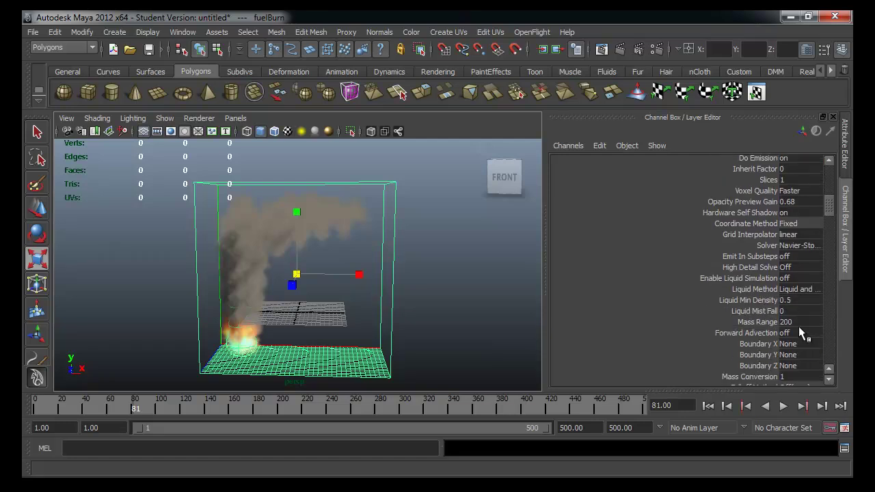
scroll(798, 327, "down", 1)
scroll(798, 326, "down", 2)
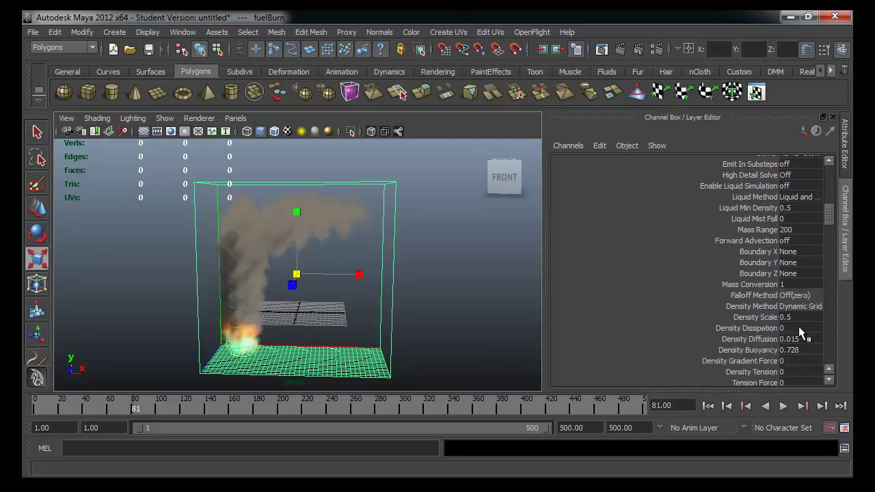
left_click(755, 317)
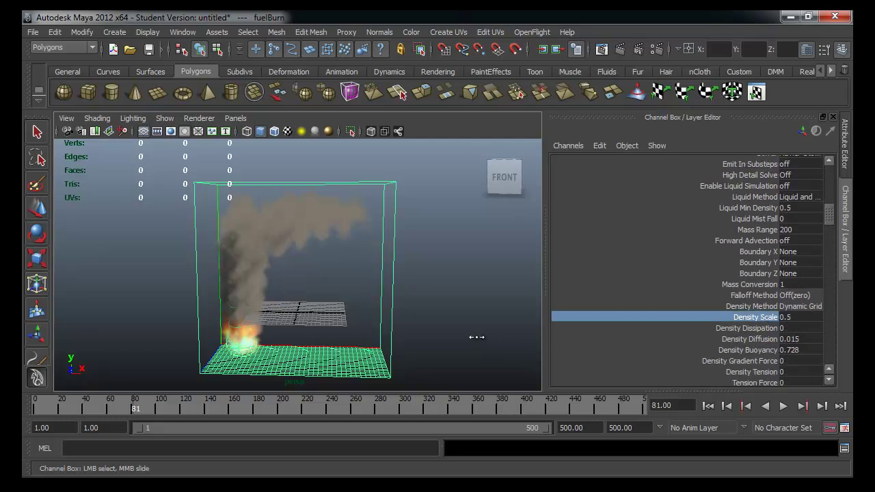
mouse_move(474, 336)
middle_mouse_down()
mouse_move(489, 336)
mouse_move(469, 346)
middle_mouse_up()
scroll(804, 356, "down", 3)
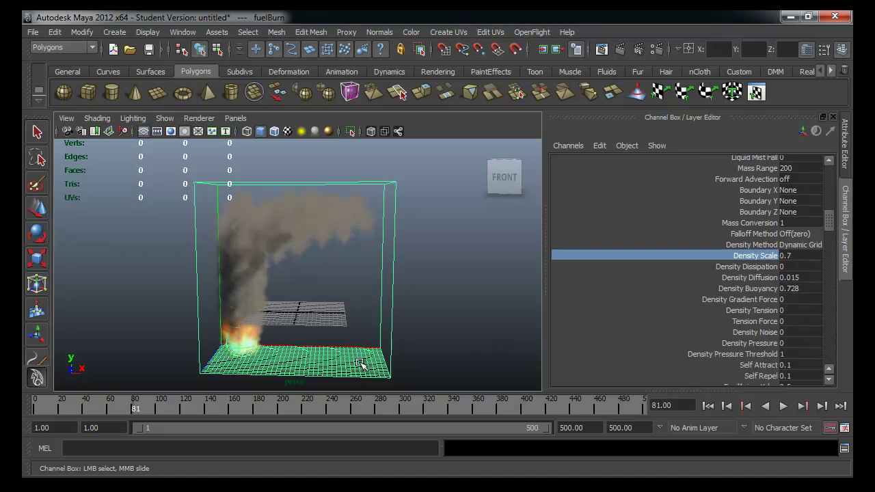
middle_click_drag(362, 366, 357, 365)
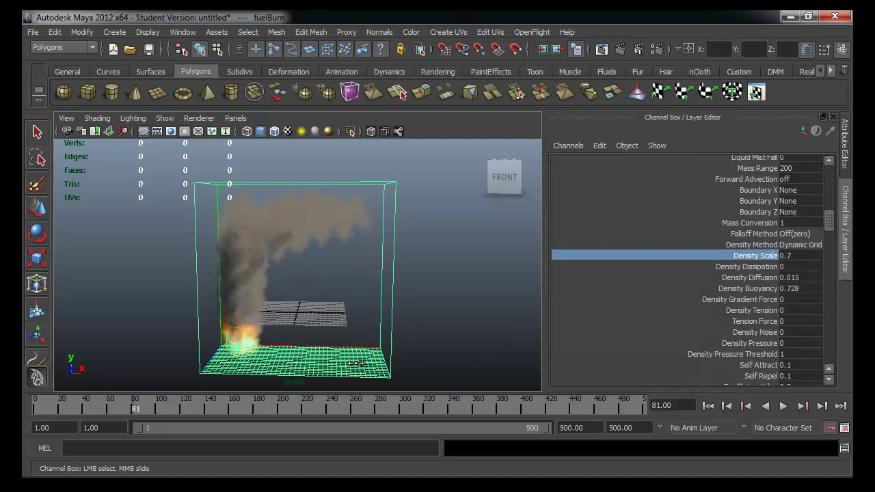
Replay the fire to frame 53 and raise Density Scale to 2 for dark smoke.
left_click(710, 406)
left_click(783, 406)
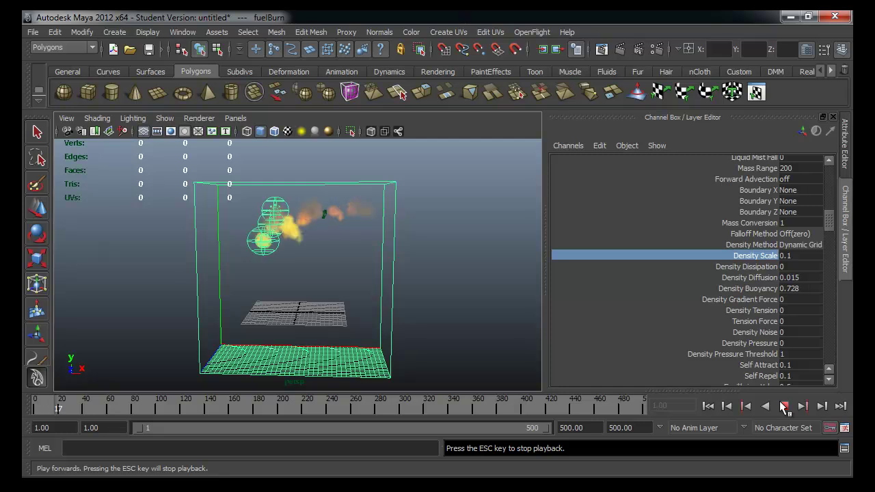
left_click(783, 406)
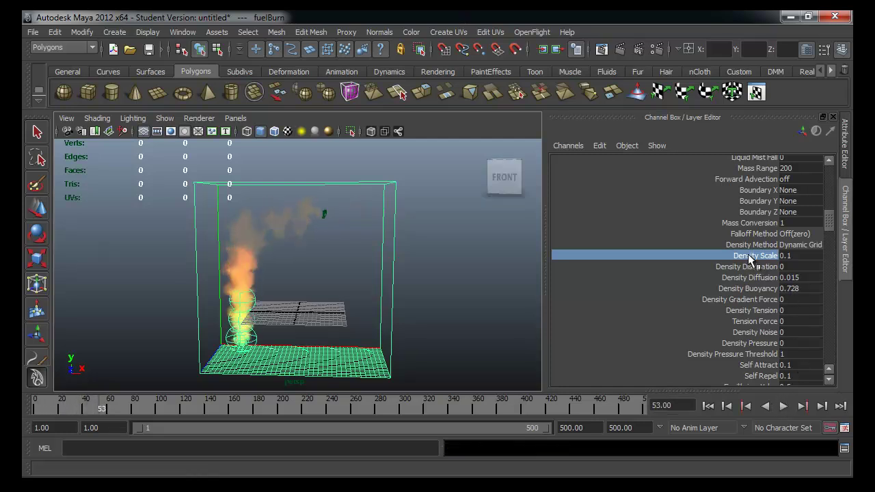
middle_click_drag(512, 322, 533, 319)
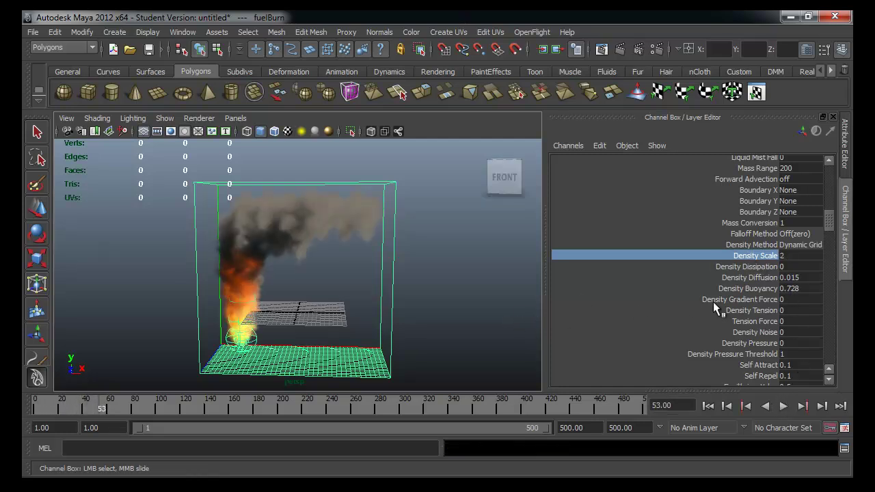
scroll(713, 304, "down", 1)
scroll(713, 302, "down", 1)
scroll(713, 302, "down", 2)
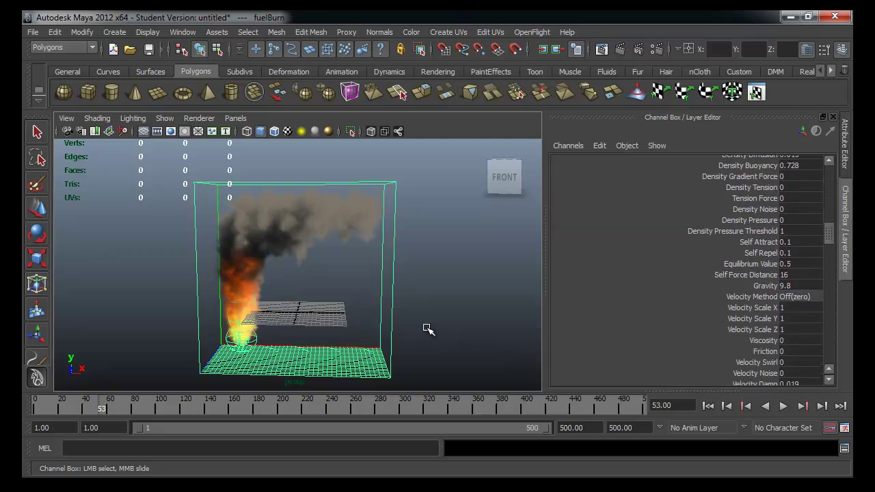
Deselect the fluid container and start a new scene.
key("r")
left_click(373, 320)
key("ctrl+n")
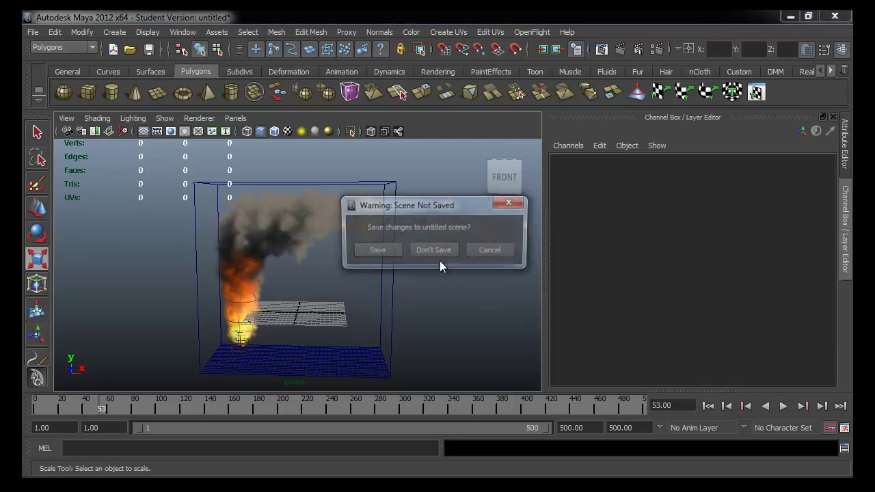
Discard the fire scene and load the Sun fluid example into the viewport.
left_click(430, 250)
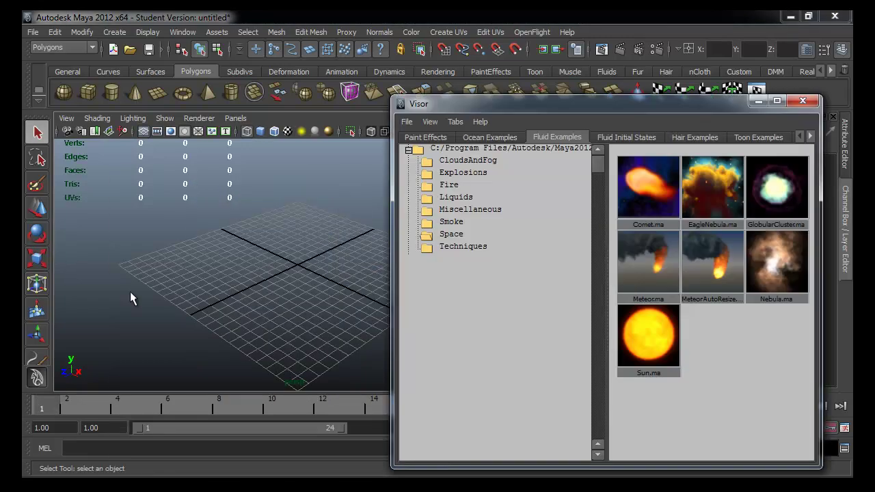
mouse_move(653, 349)
left_mouse_down()
mouse_move(378, 344)
mouse_move(328, 313)
left_mouse_up()
mouse_move(313, 306)
right_mouse_down("alt")
mouse_move(241, 336)
mouse_move(201, 316)
right_mouse_up("alt")
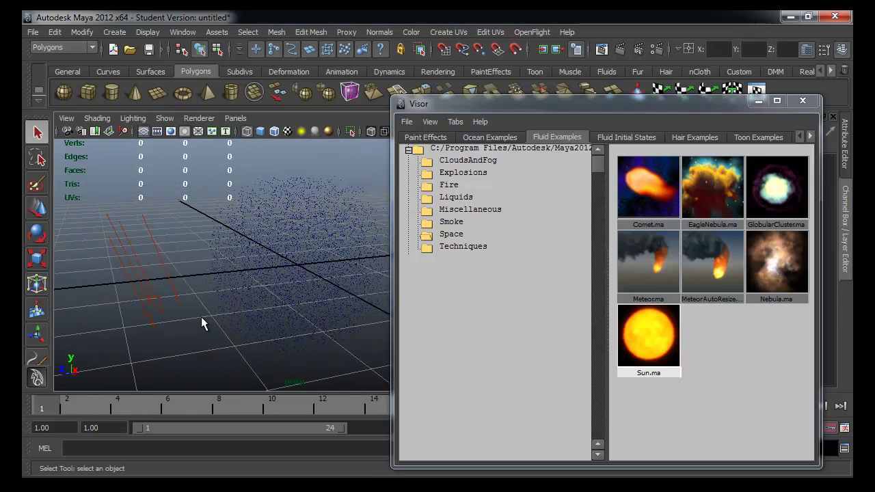
left_click_drag(201, 316, 306, 319, "alt")
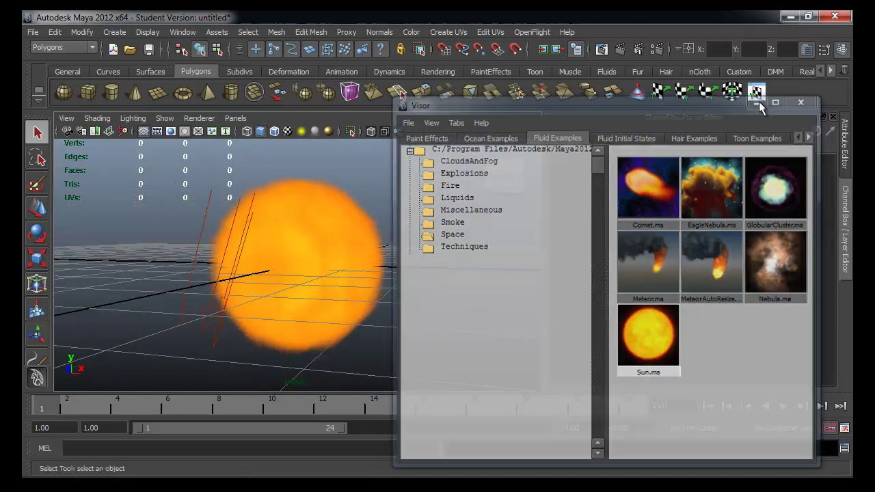
left_click(803, 100)
mouse_move(185, 289)
left_mouse_down("alt")
mouse_move(215, 272)
mouse_move(224, 281)
left_mouse_up("alt")
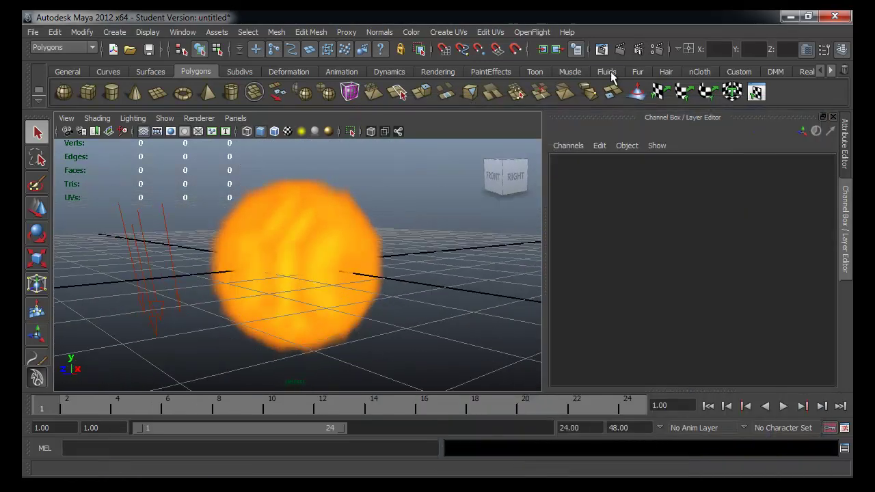
Render a frame of the Sun, set the playback end to 100, then start a new scene.
left_click(621, 49)
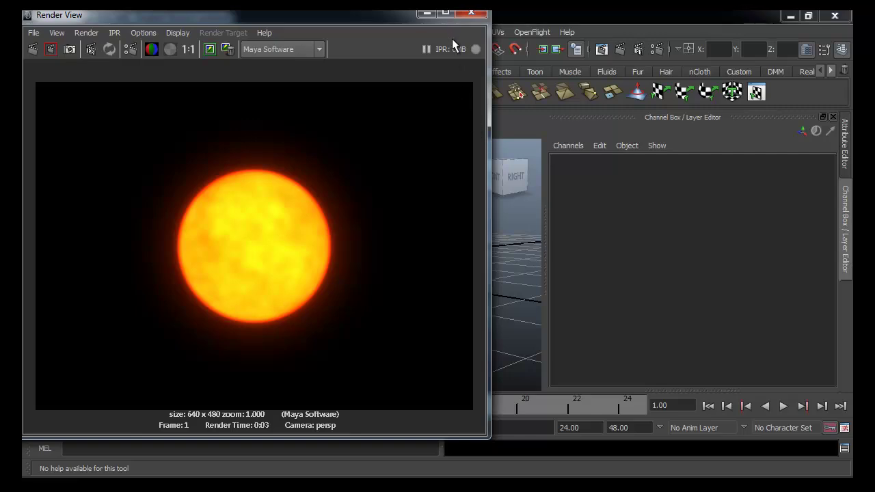
left_click(469, 15)
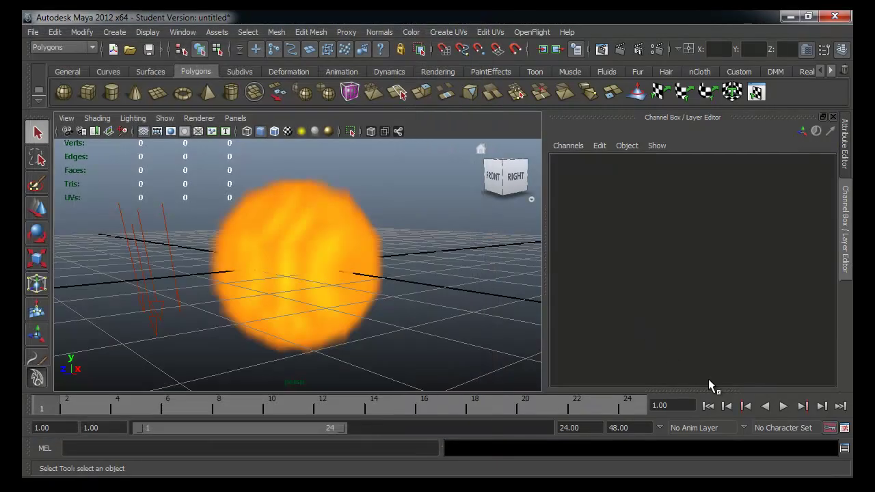
left_click(783, 406)
left_click(783, 405)
left_click(568, 427)
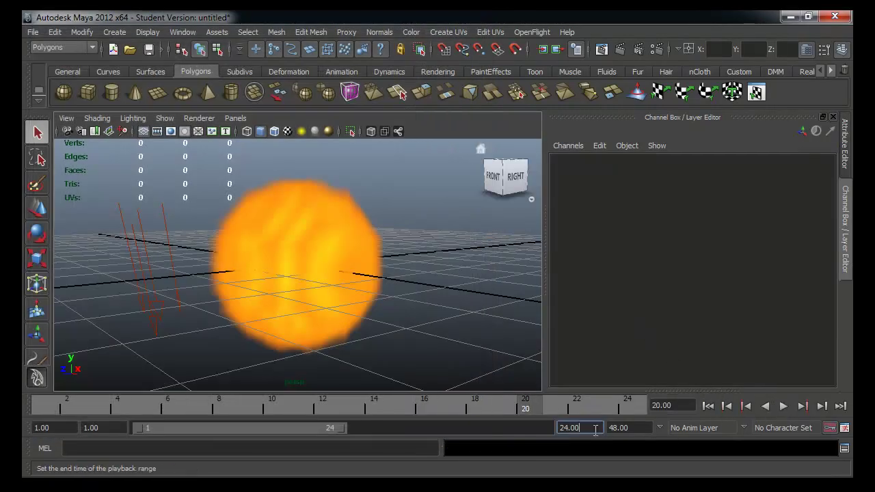
type("100")
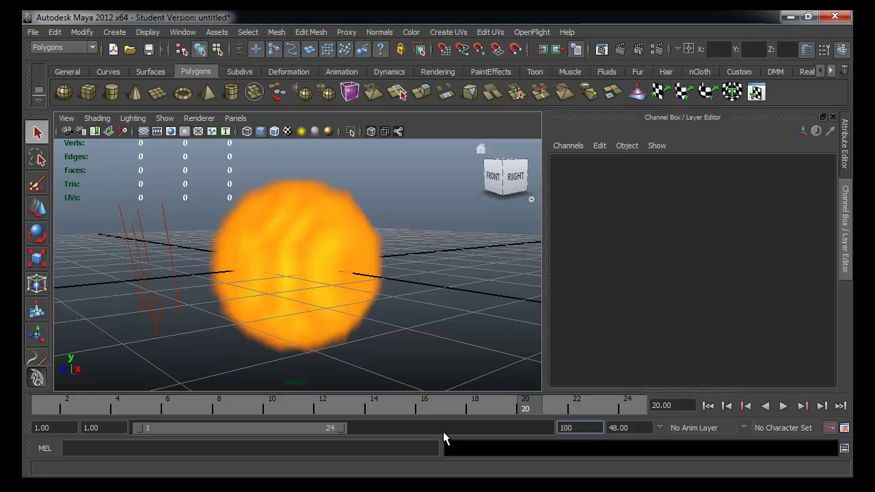
key("Return")
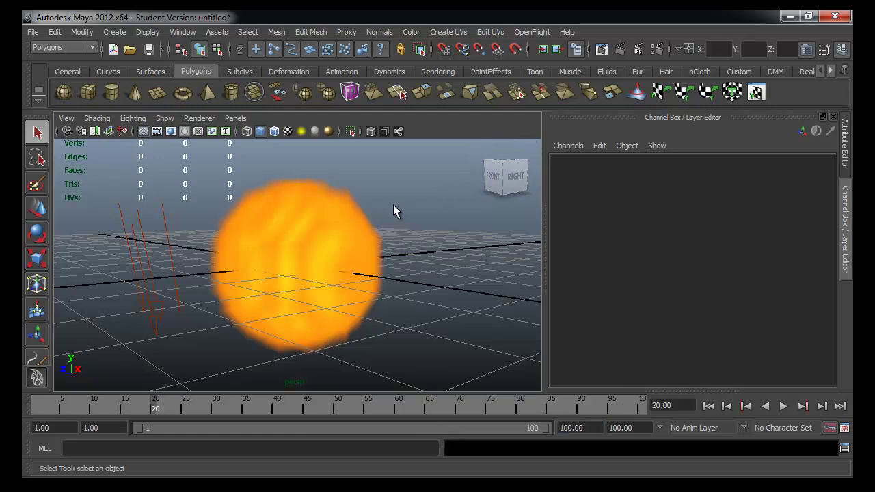
key("ctrl+n")
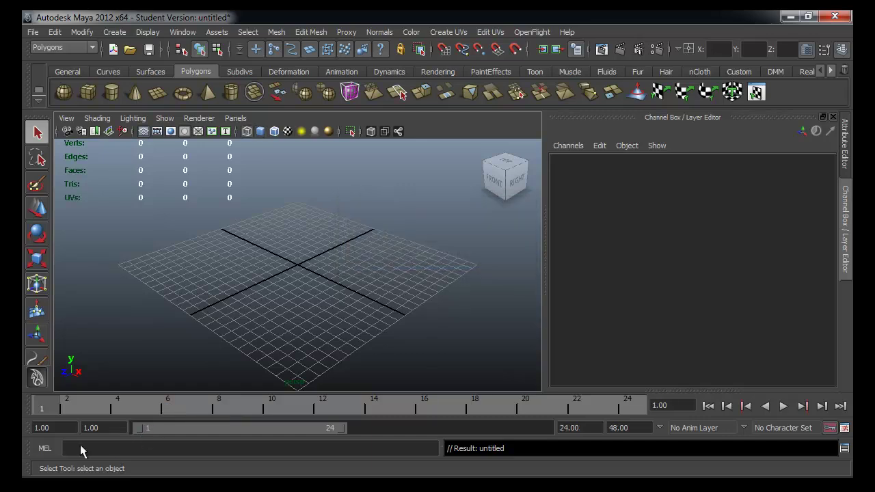
Drag GlobularCluster.ma from the Fluid Examples into the scene and play it to frame 20.
left_click(400, 94)
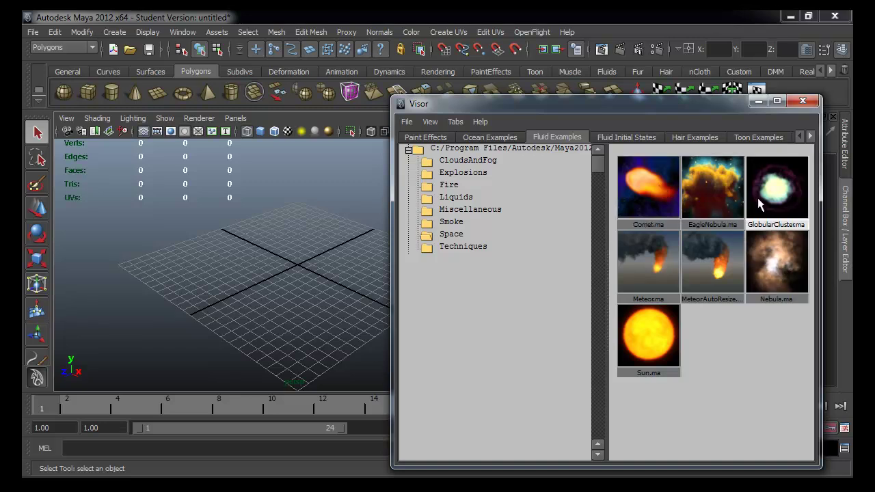
mouse_move(723, 190)
left_mouse_down()
mouse_move(330, 301)
mouse_move(391, 283)
left_mouse_up()
right_click_drag(390, 283, 416, 290, "alt")
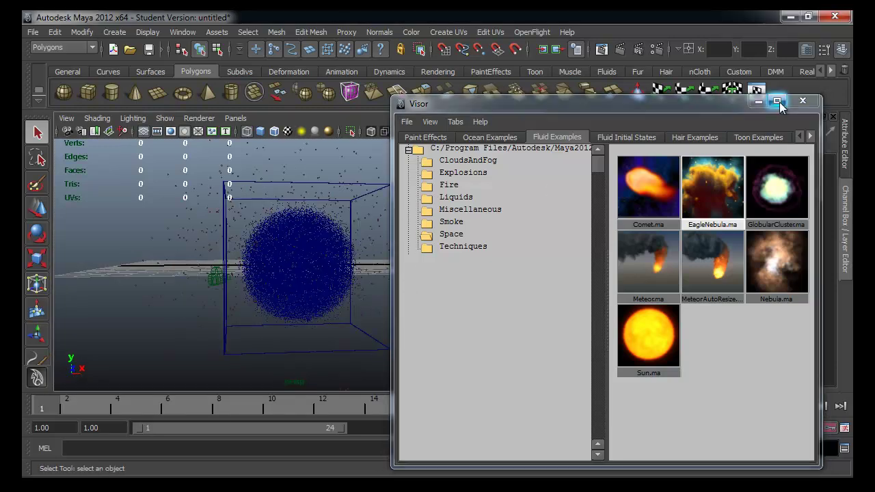
left_click(802, 100)
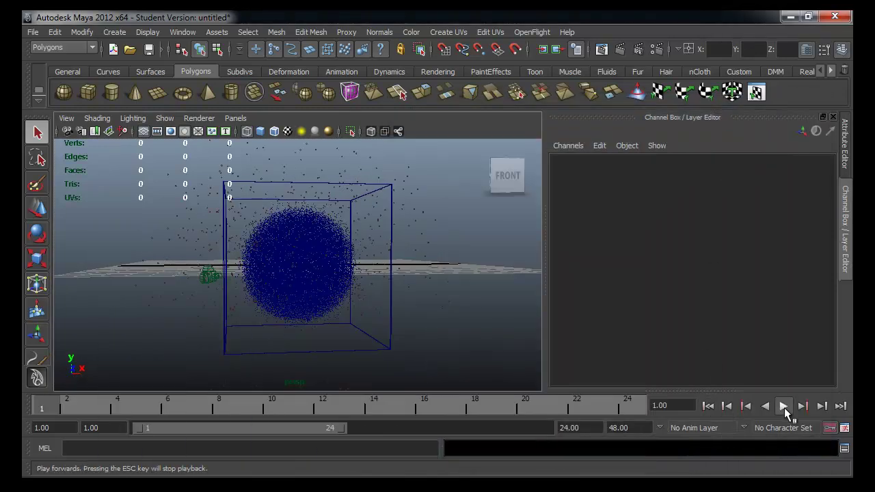
left_click(783, 407)
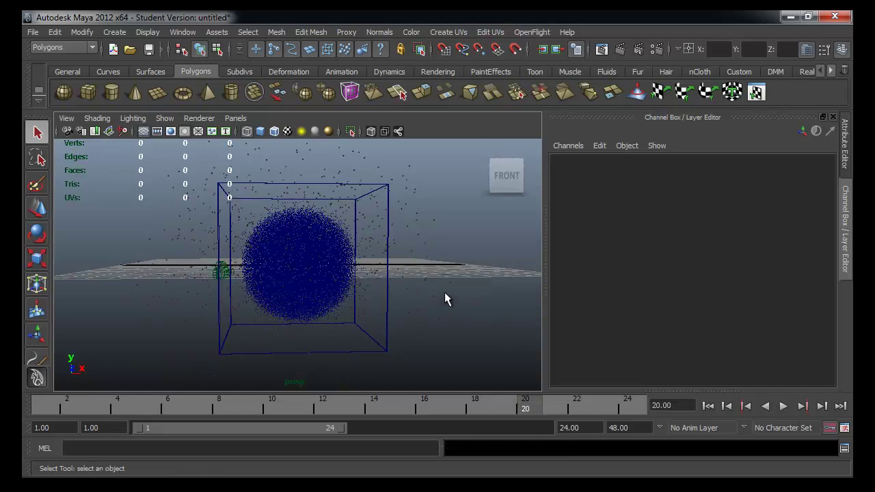
middle_click_drag(445, 292, 448, 311, "alt")
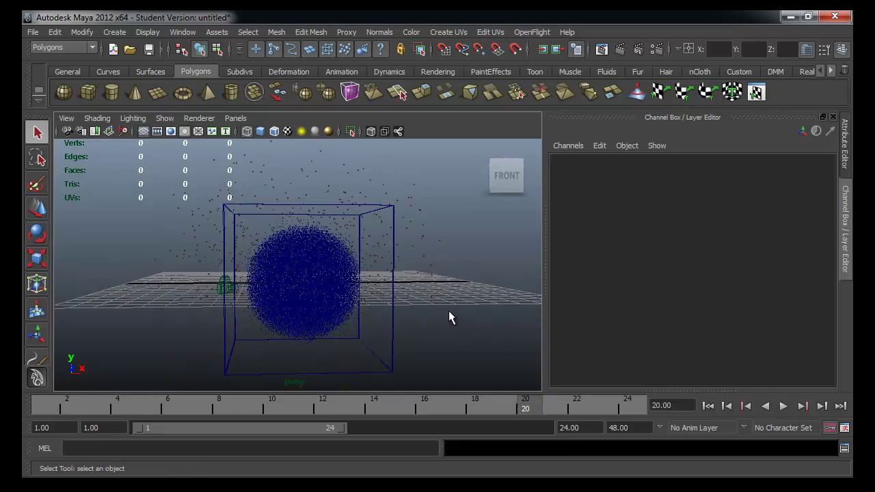
left_click(620, 48)
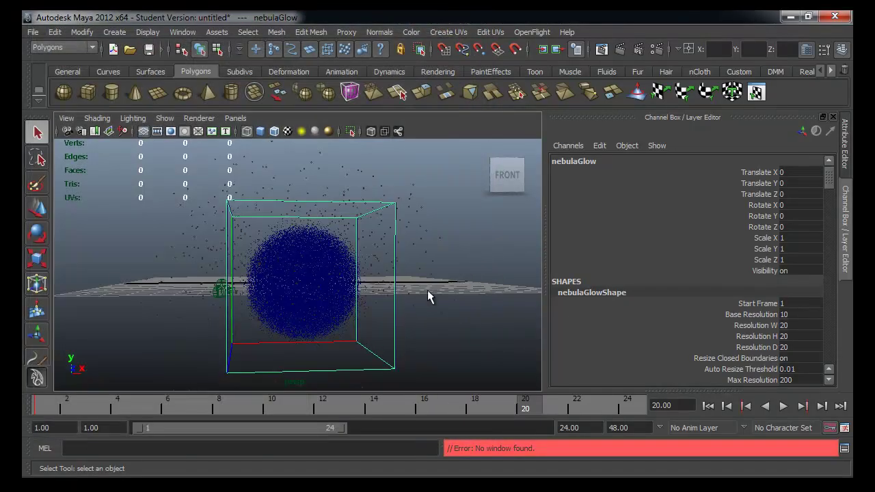
left_click(444, 273)
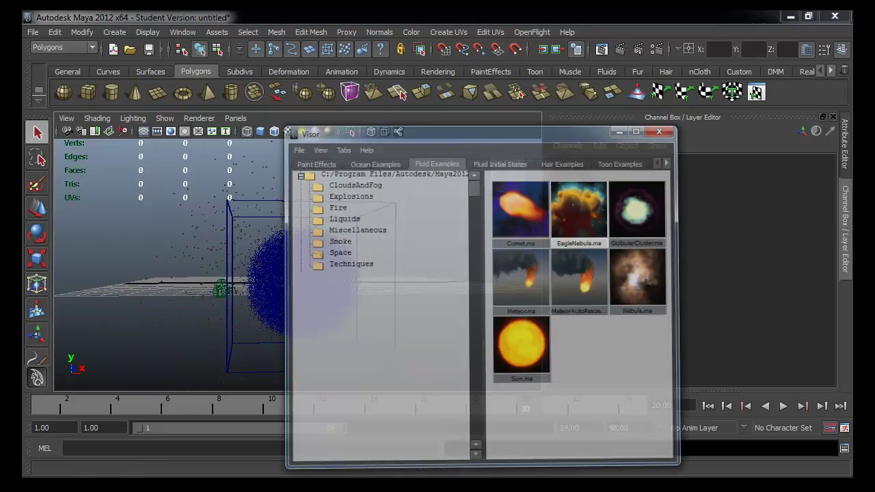
Browse the Fluid Examples library and clear the particle scene without saving.
left_click_drag(487, 138, 587, 104)
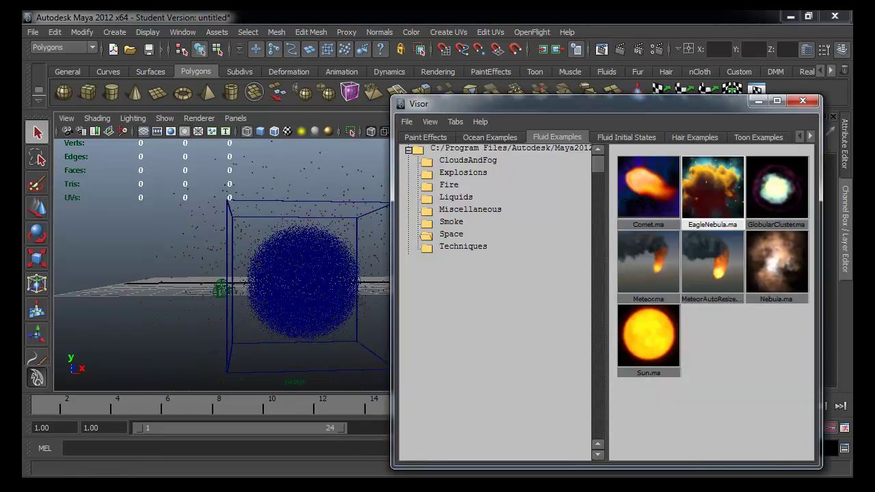
left_click(466, 161)
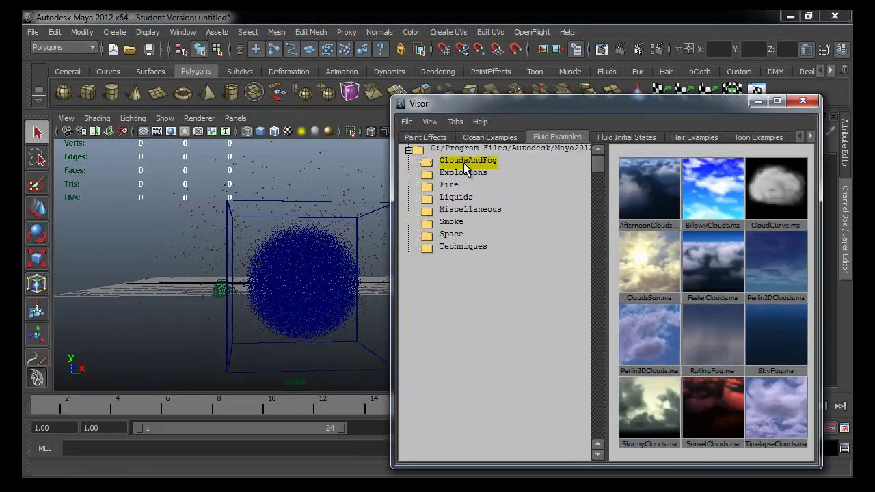
left_click(97, 322)
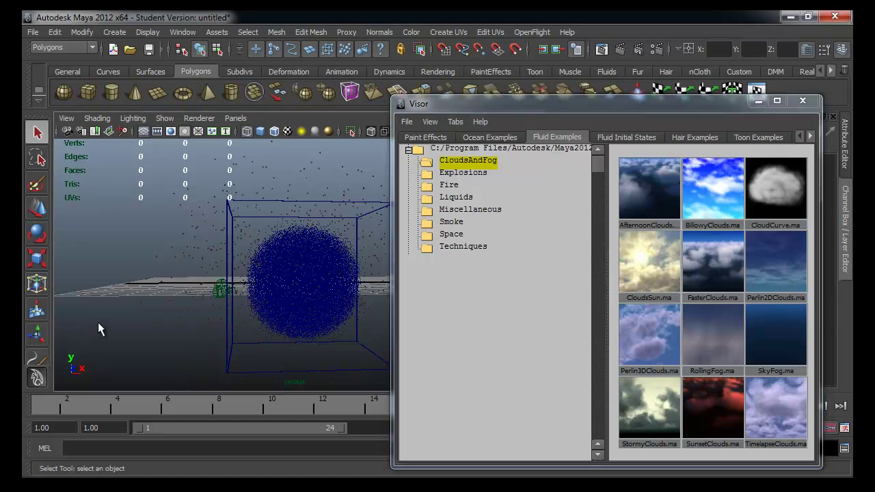
key("ctrl+n")
left_click(436, 250)
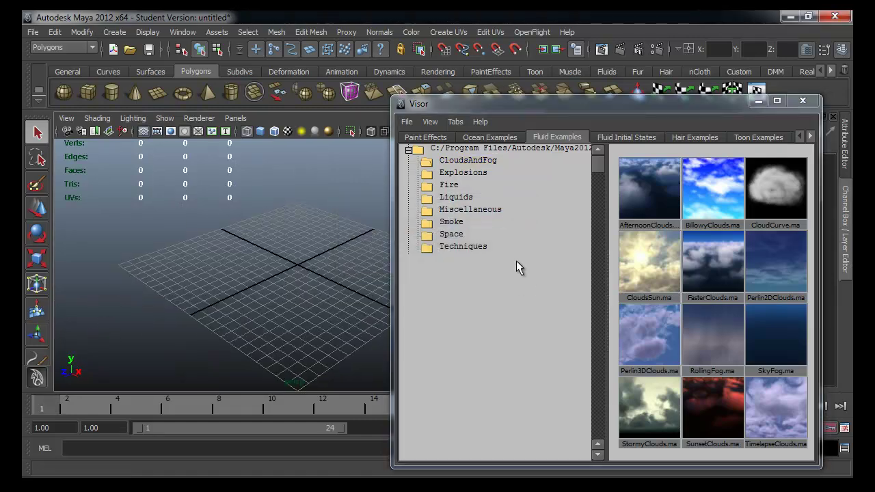
Drop LargeTankFill.ma from the Liquids examples into the empty scene.
left_click(473, 210)
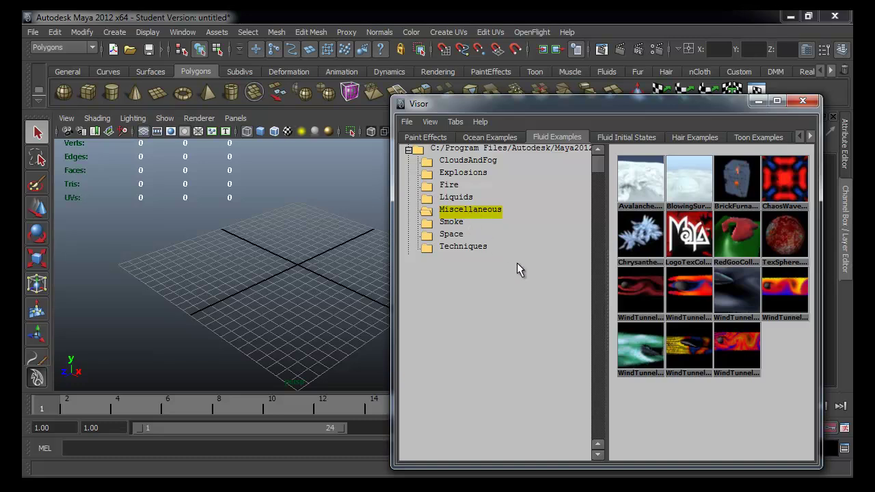
left_click(464, 196)
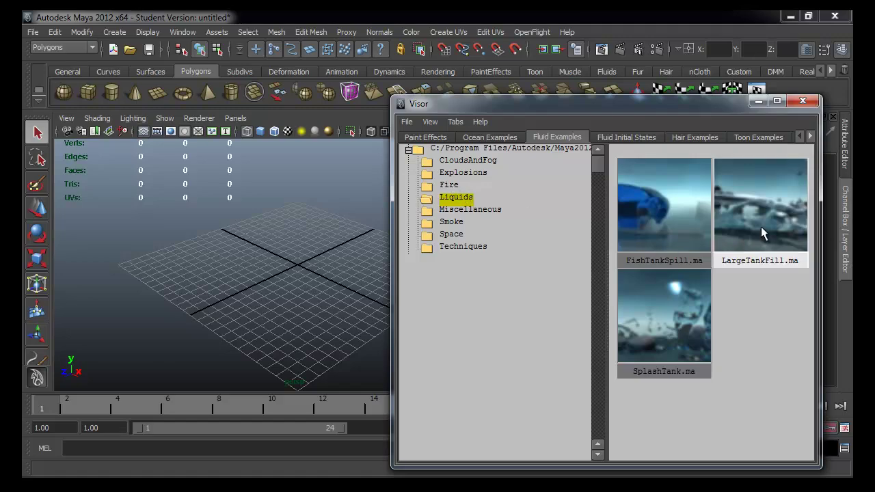
left_click_drag(764, 232, 191, 323)
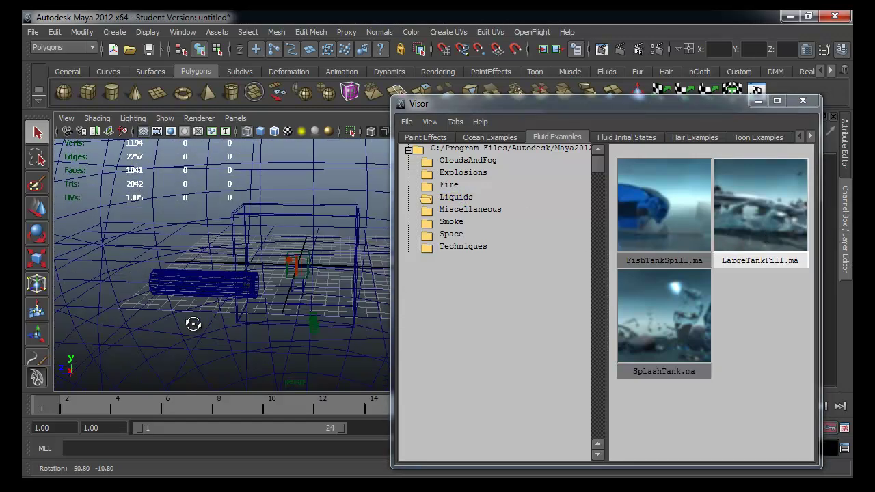
Close the library, test-play the tank fill, and view the pipe with textured shading.
left_click(757, 101)
scroll(424, 264, "up", 3)
scroll(396, 268, "up", 3)
scroll(379, 272, "up", 3)
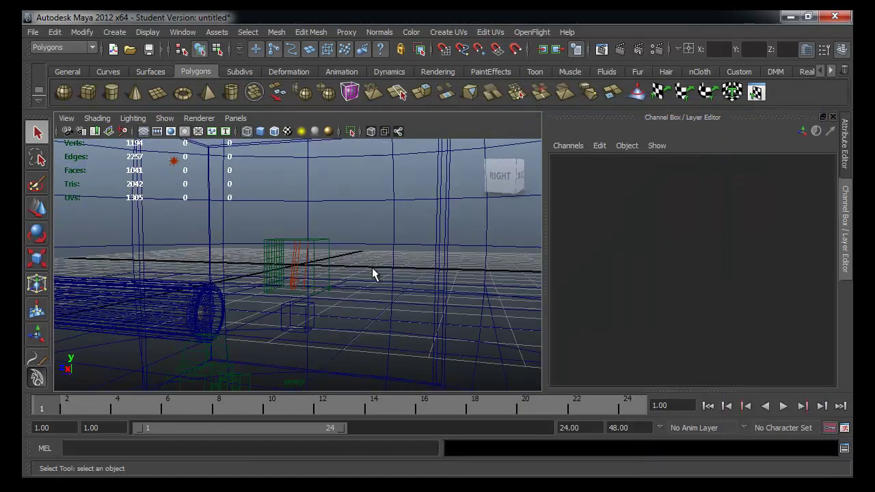
left_click(783, 406)
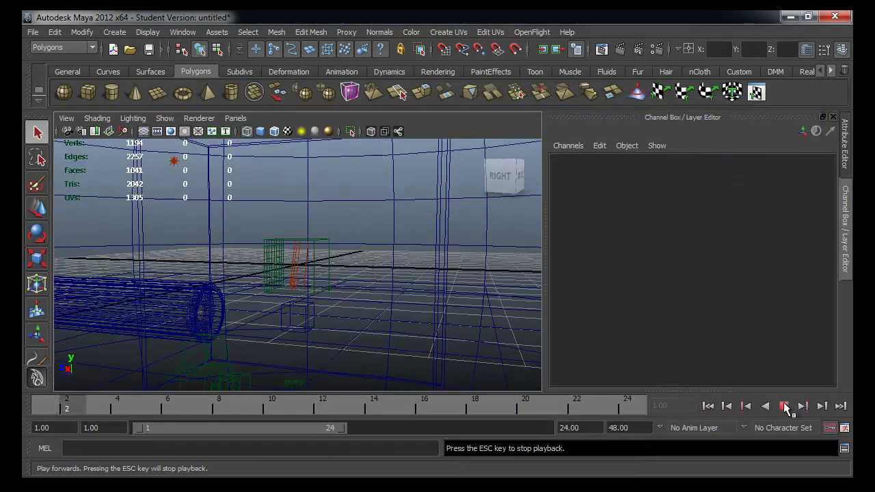
left_click(783, 406)
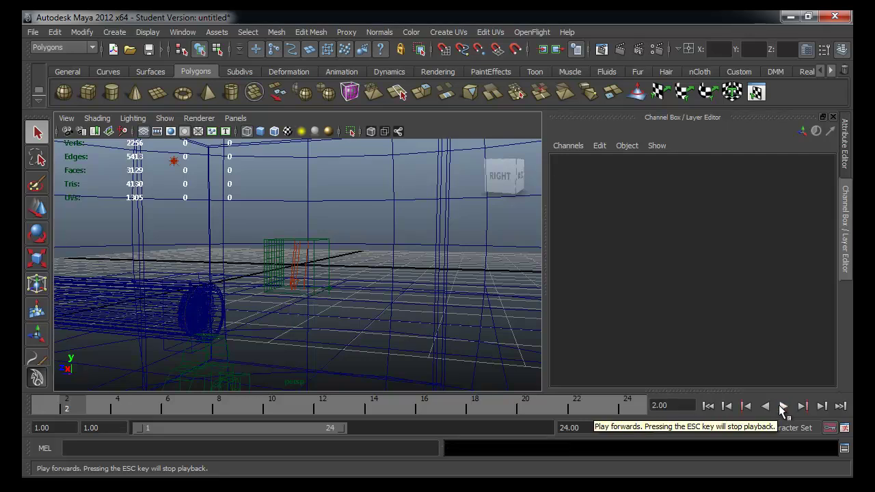
left_click(785, 405)
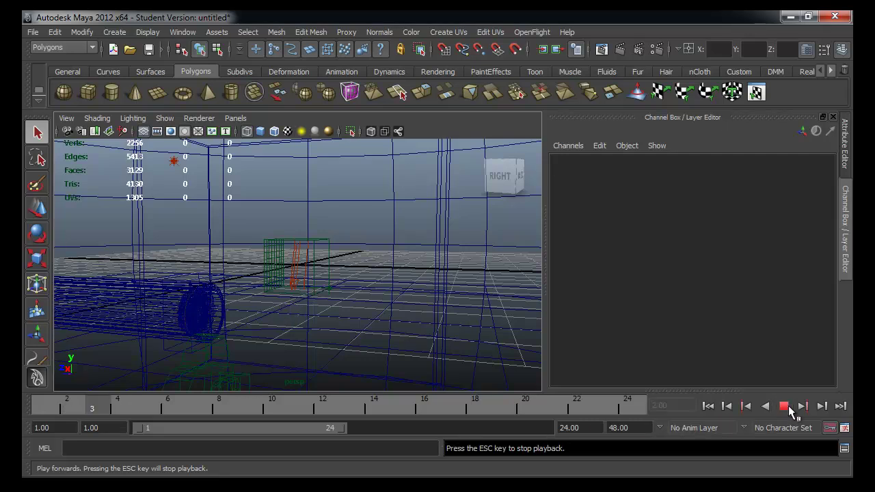
left_click(787, 406)
mouse_move(420, 315)
left_mouse_down("alt")
mouse_move(133, 324)
mouse_move(362, 299)
mouse_move(310, 289)
mouse_move(365, 307)
mouse_move(267, 315)
mouse_move(289, 326)
mouse_move(266, 335)
mouse_move(287, 287)
mouse_move(237, 281)
mouse_move(264, 307)
mouse_move(369, 357)
mouse_move(152, 289)
mouse_move(196, 297)
mouse_move(86, 307)
mouse_move(182, 277)
left_mouse_up("alt")
key("6")
middle_click_drag(182, 277, 227, 309, "alt")
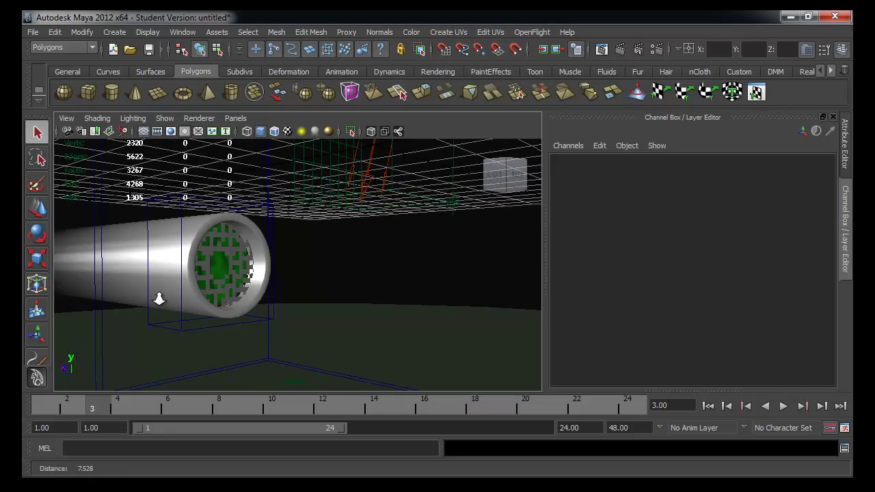
left_click_drag(403, 366, 334, 355, "alt")
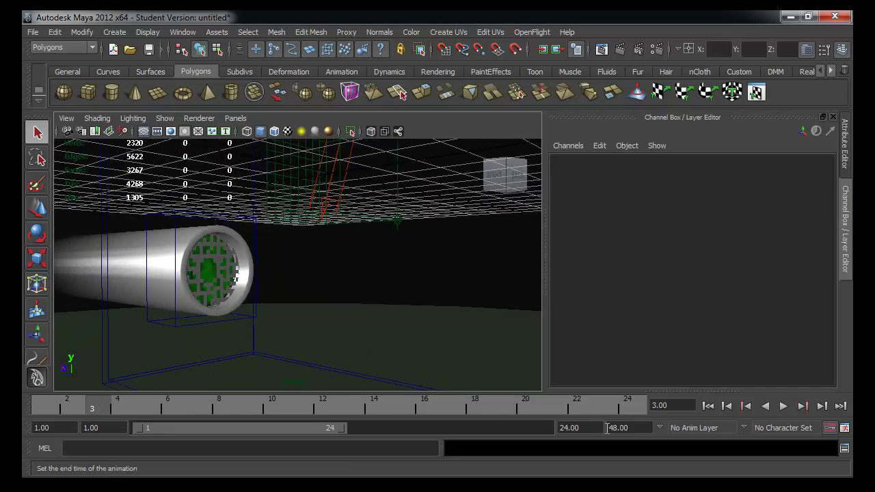
Set the playback end time to 2000.
double_click(567, 428)
type("2")
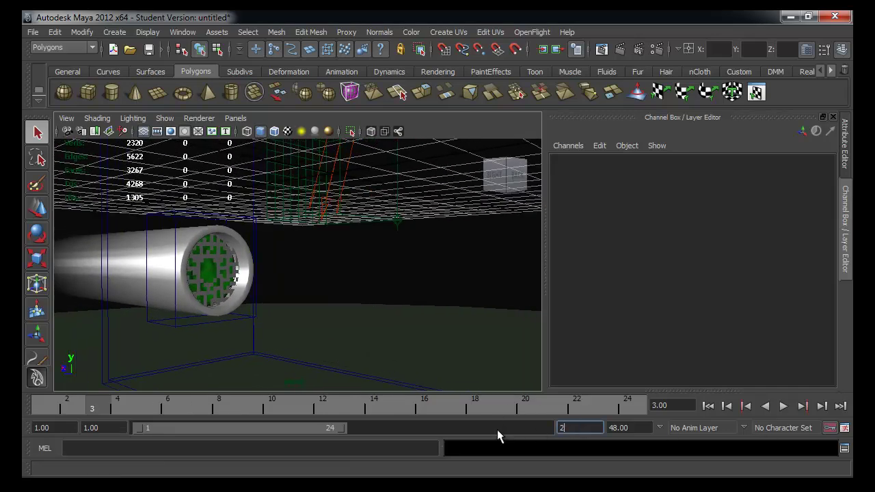
type("000")
key("Return")
Record a playblast.avi of the tank fill, overwriting the old file, then rewind to frame 1.
right_click(497, 409)
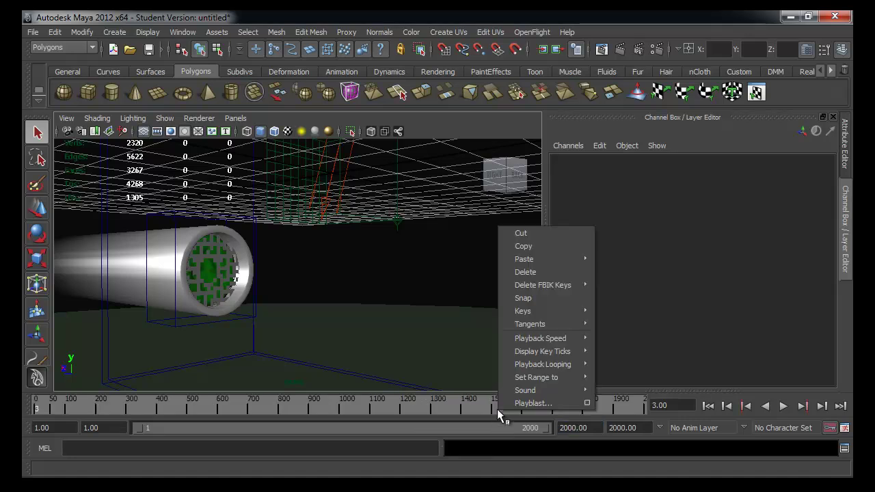
left_click(514, 405)
left_click(415, 252)
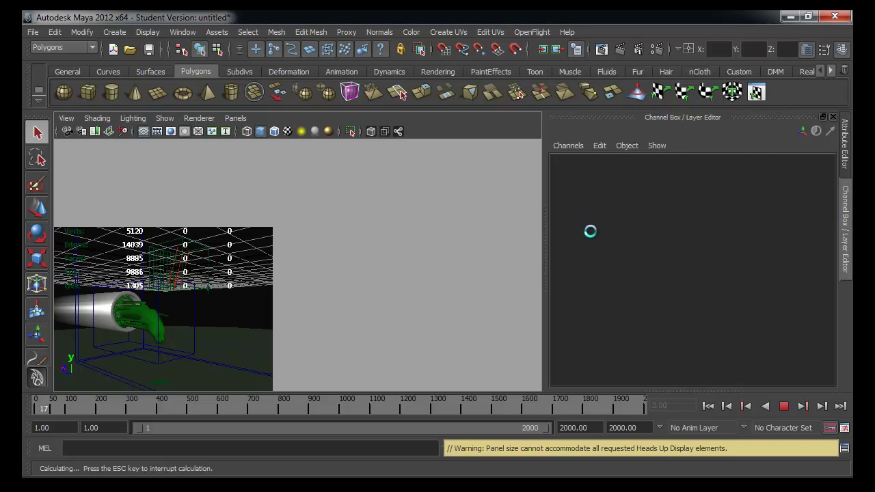
key("Escape")
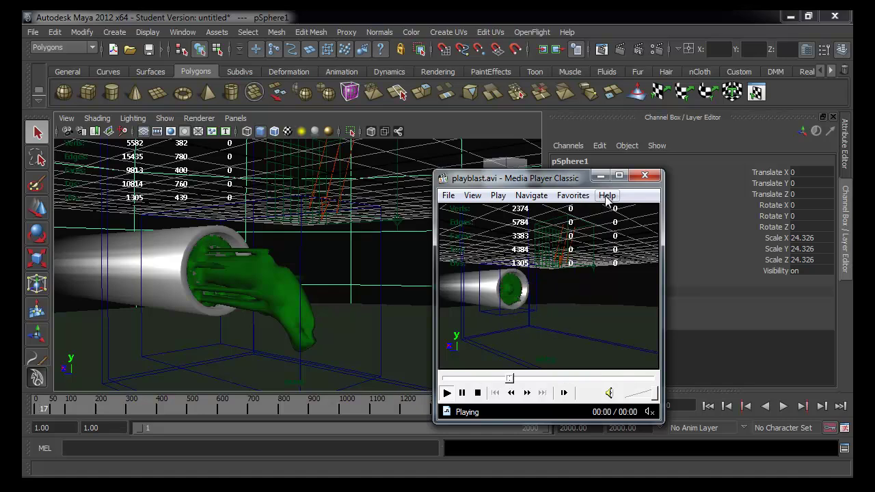
left_click(644, 174)
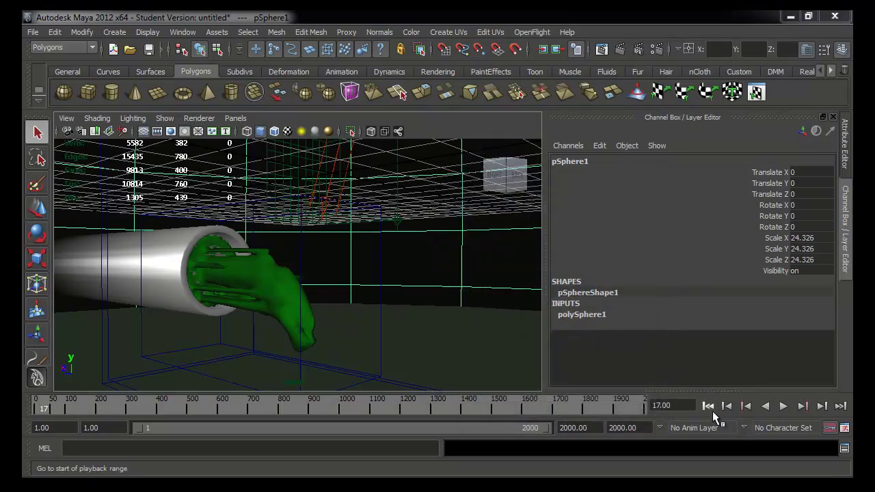
left_click(709, 406)
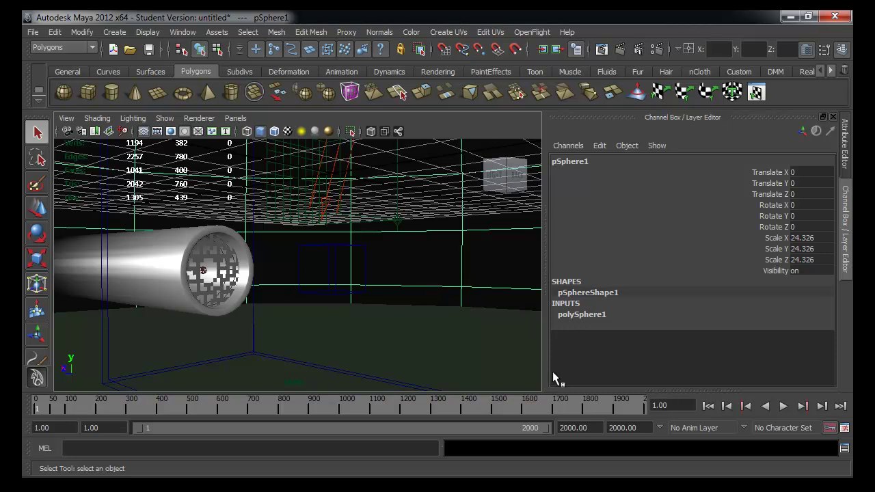
Advance the tank fill to frame 219 and select the fluid1 container.
left_click(56, 409)
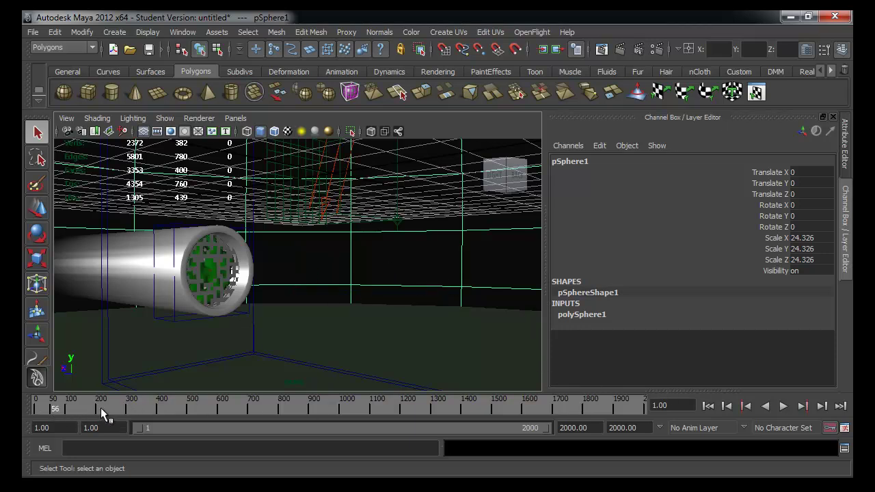
left_click(176, 319)
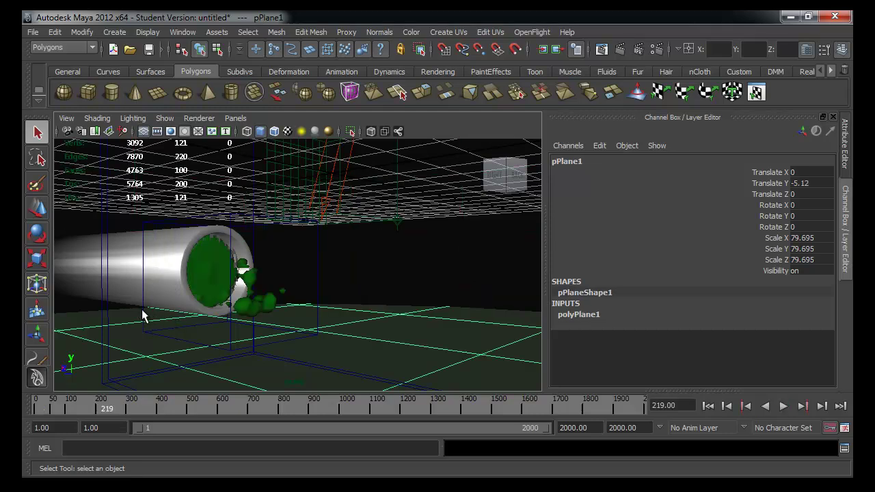
left_click(145, 317)
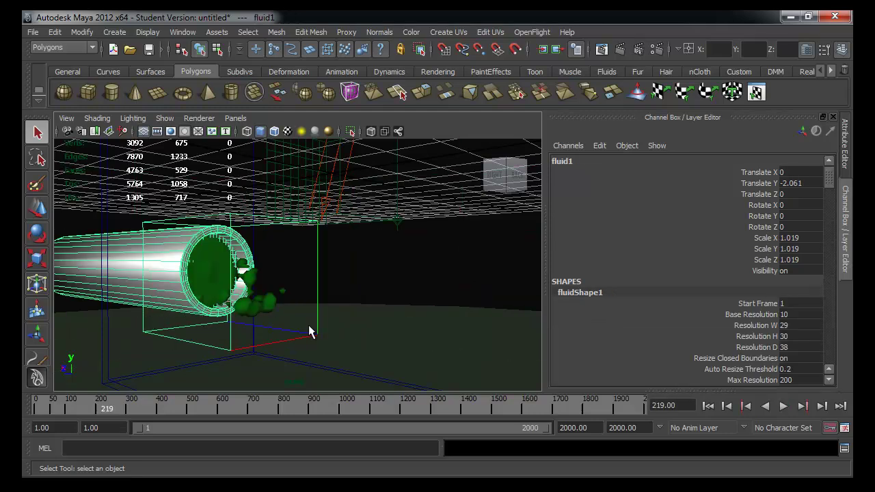
key("ctrl+a")
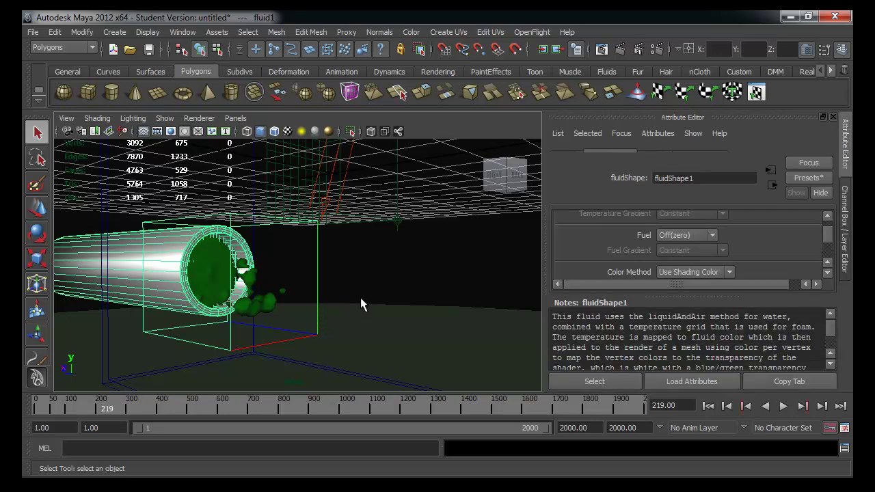
key("ctrl+a")
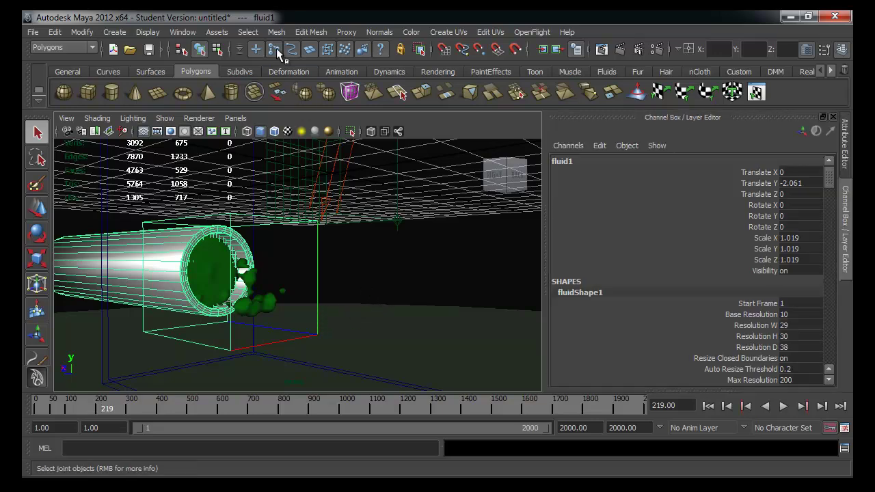
Switch to the Dynamics menu set and open the Fluid Effects menu.
left_click(63, 47)
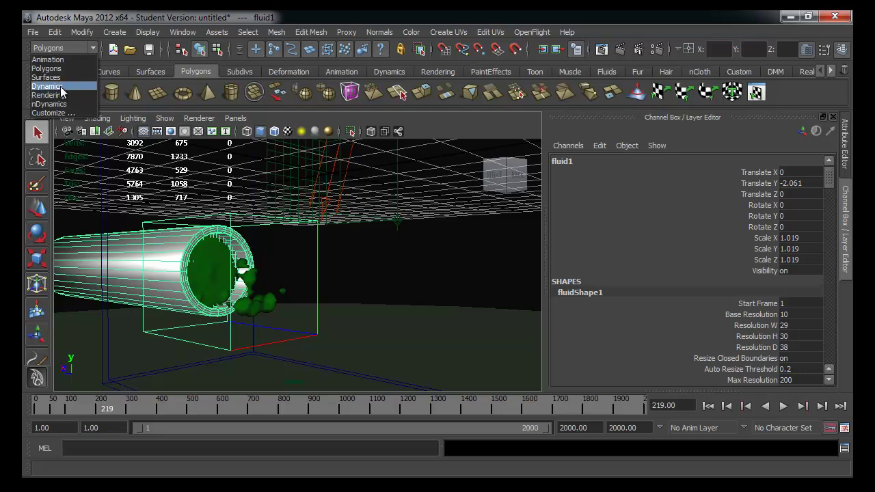
left_click(48, 86)
left_click(303, 33)
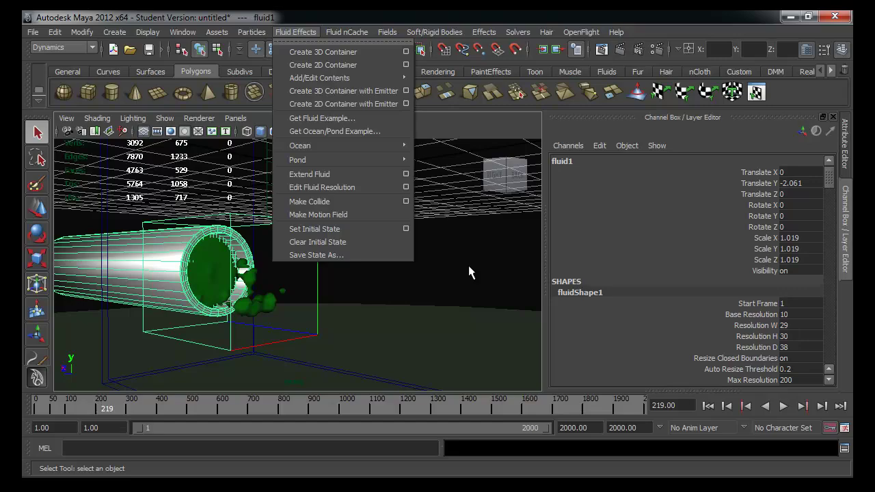
Start a new empty scene, discarding the fluid scene without saving.
left_click(393, 290)
left_click(393, 291)
mouse_move(393, 290)
left_mouse_down("alt")
mouse_move(292, 312)
mouse_move(343, 313)
mouse_move(355, 300)
mouse_move(254, 305)
mouse_move(308, 287)
left_mouse_up("alt")
key("ctrl+n")
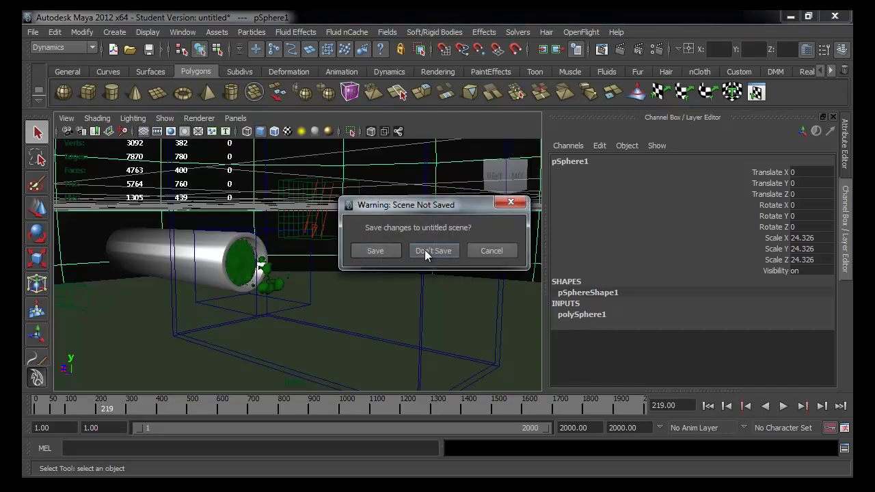
left_click(428, 250)
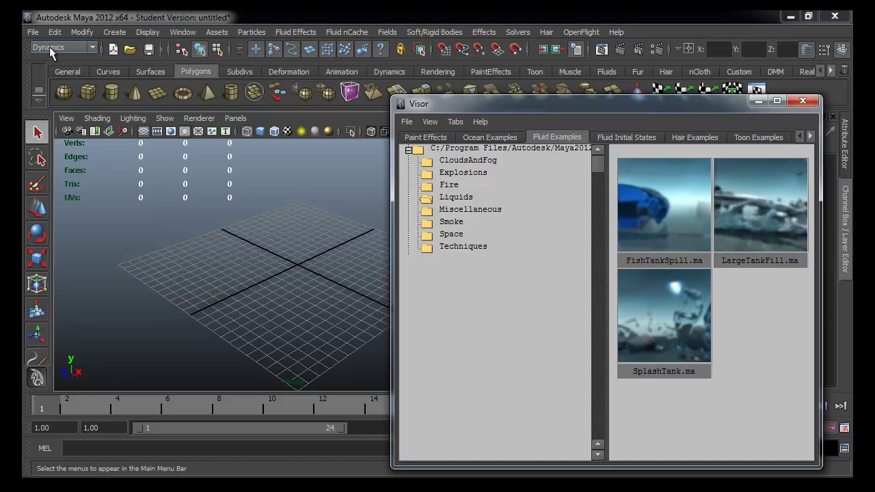
Rearrange and resize the Visor's Hair Examples window to show its thumbnails beside the viewport.
left_click_drag(638, 108, 632, 107)
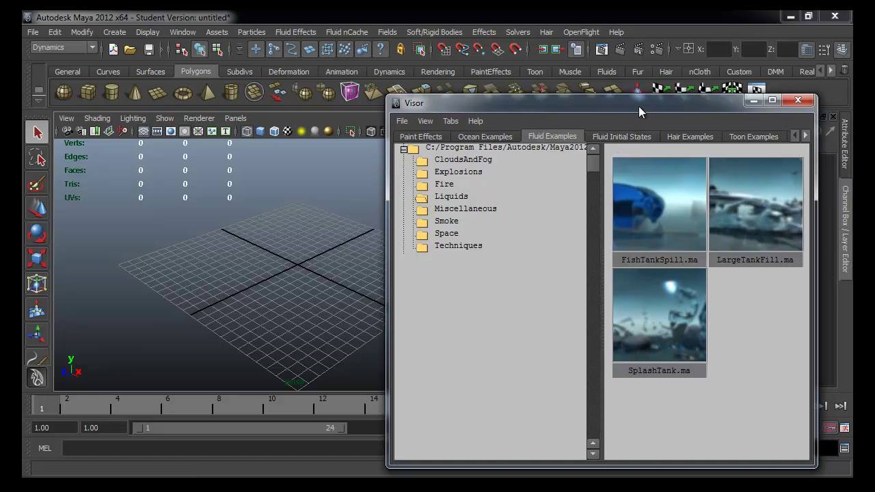
mouse_move(386, 149)
left_mouse_down()
mouse_move(74, 209)
mouse_move(197, 188)
left_mouse_up()
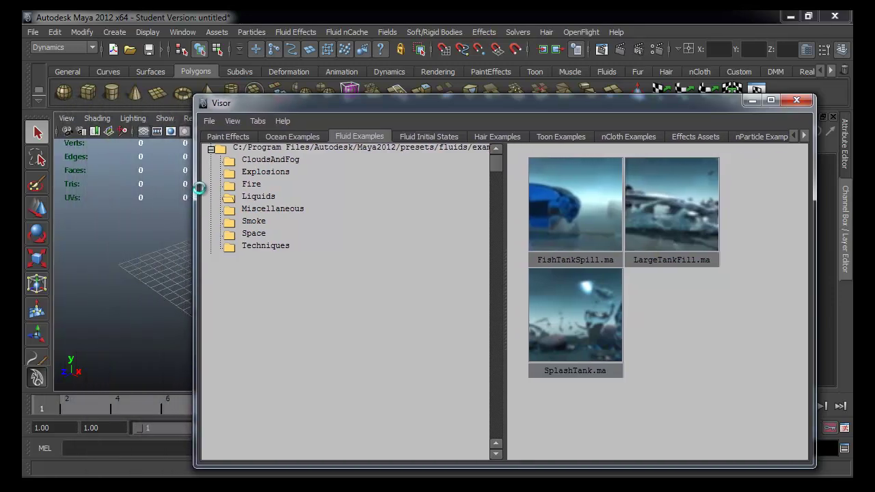
scroll(704, 136, "down", 1)
scroll(724, 138, "down", 1)
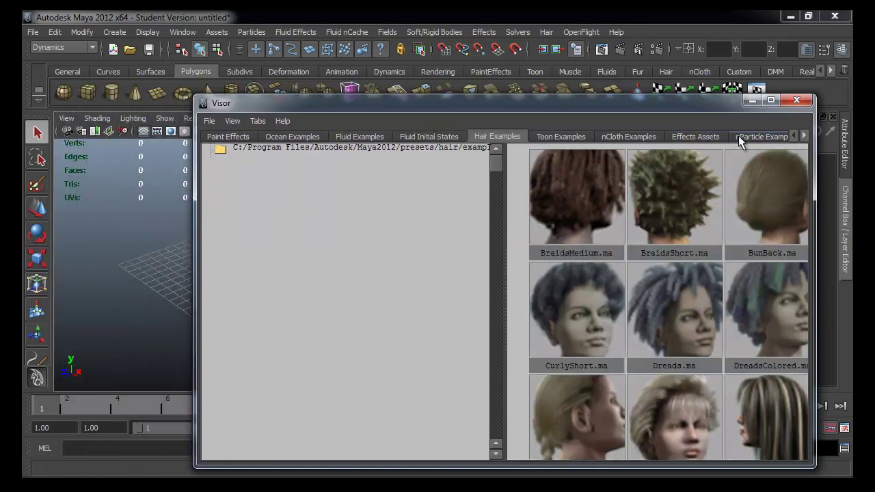
scroll(738, 138, "down", 1)
scroll(738, 136, "up", 1)
left_click_drag(506, 251, 333, 277)
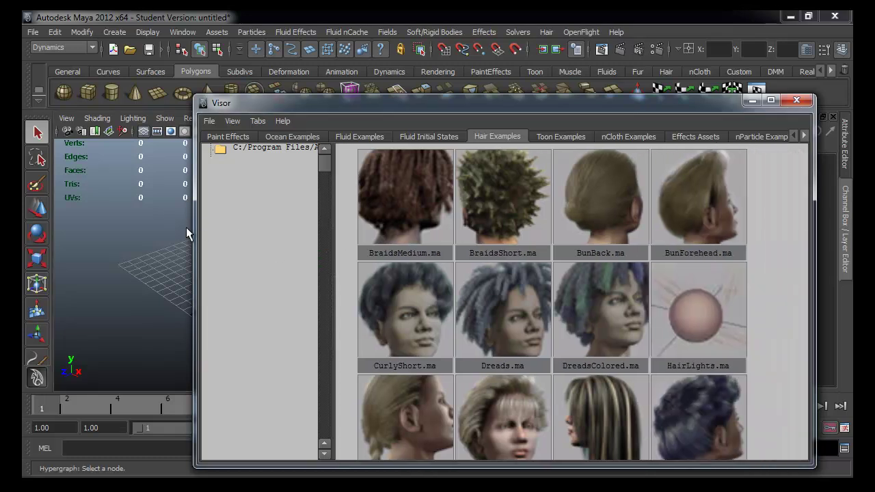
left_click_drag(195, 232, 362, 232)
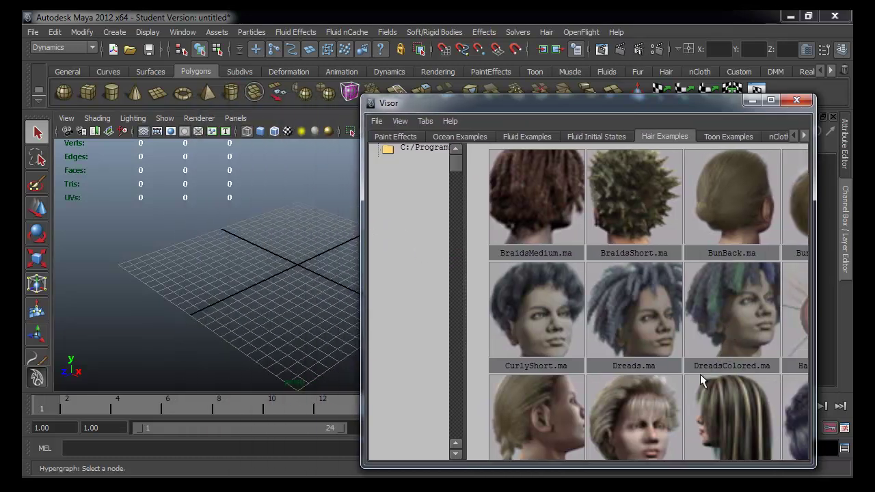
mouse_move(690, 381)
middle_mouse_down("alt")
mouse_move(639, 352)
mouse_move(699, 352)
middle_mouse_up("alt")
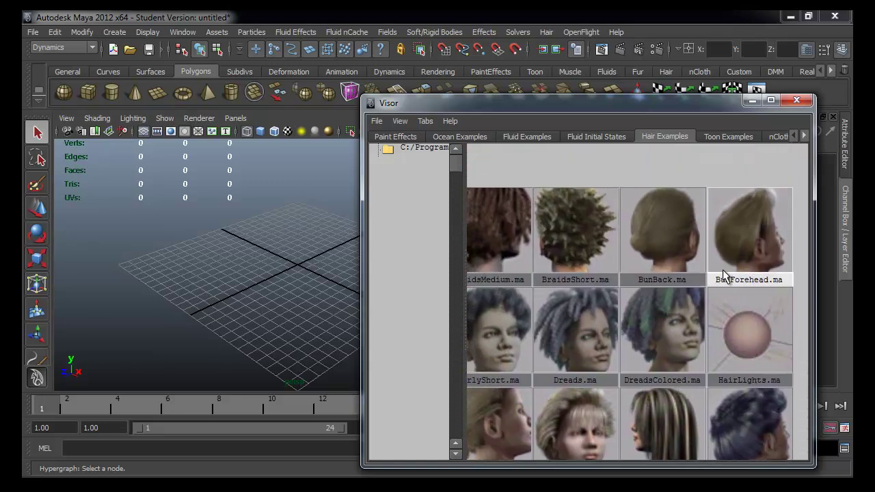
mouse_move(722, 273)
middle_mouse_down("alt")
mouse_move(739, 266)
mouse_move(746, 278)
middle_mouse_up("alt")
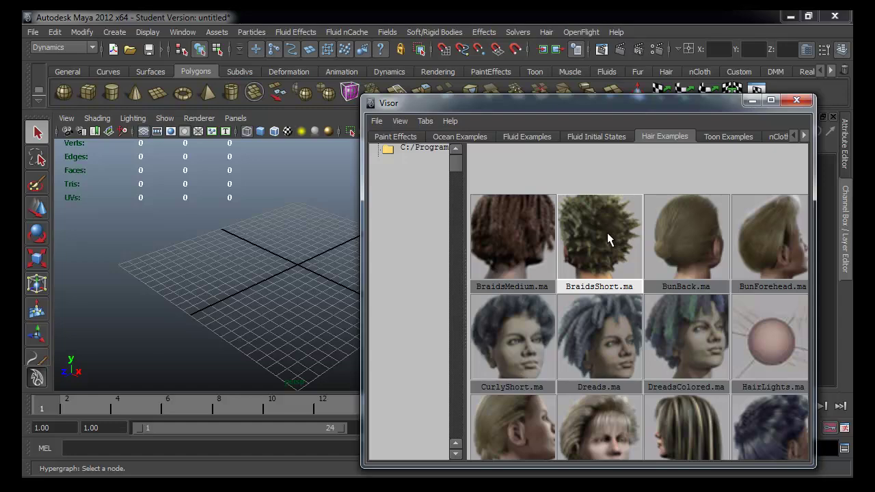
Drag BraidsShort.ma into the viewport and frame the new hair.
middle_click_drag(608, 238, 93, 303)
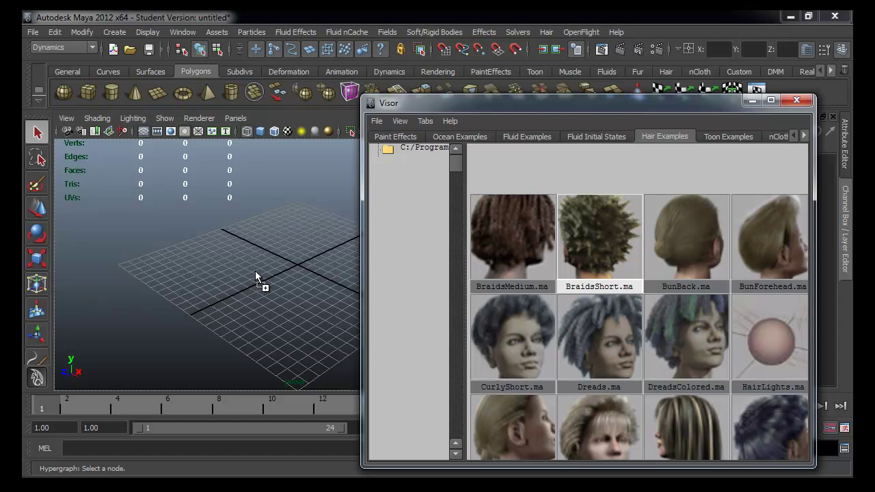
middle_click_drag(255, 271, 264, 260)
left_click_drag(285, 264, 351, 244, "alt")
right_click_drag(351, 244, 358, 306, "alt")
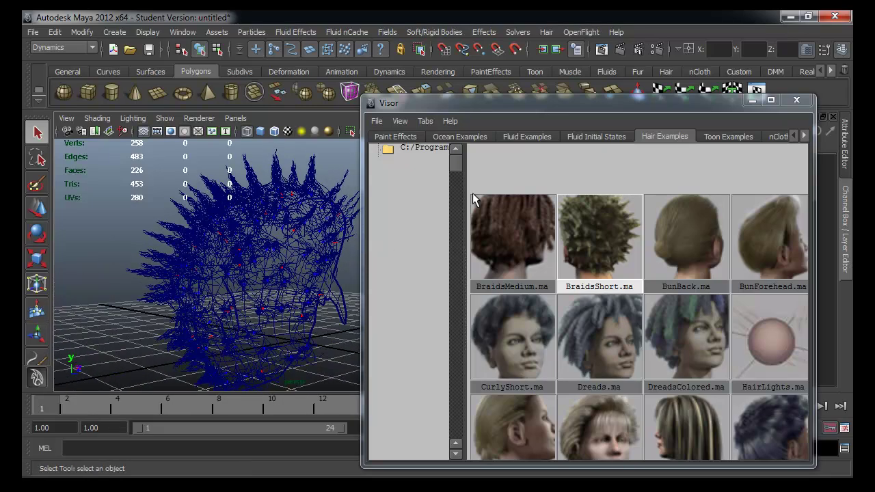
Close the Visor, then move one hairBase vertex and undo the edit.
left_click(751, 100)
mouse_move(307, 300)
left_mouse_down("alt")
mouse_move(225, 297)
mouse_move(325, 315)
mouse_move(310, 234)
left_mouse_up("alt")
left_click(304, 239)
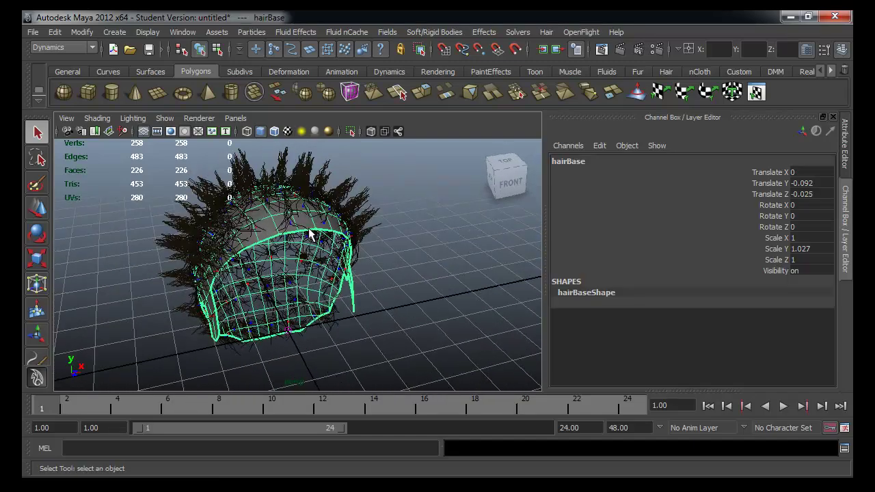
right_click_drag(315, 230, 304, 227)
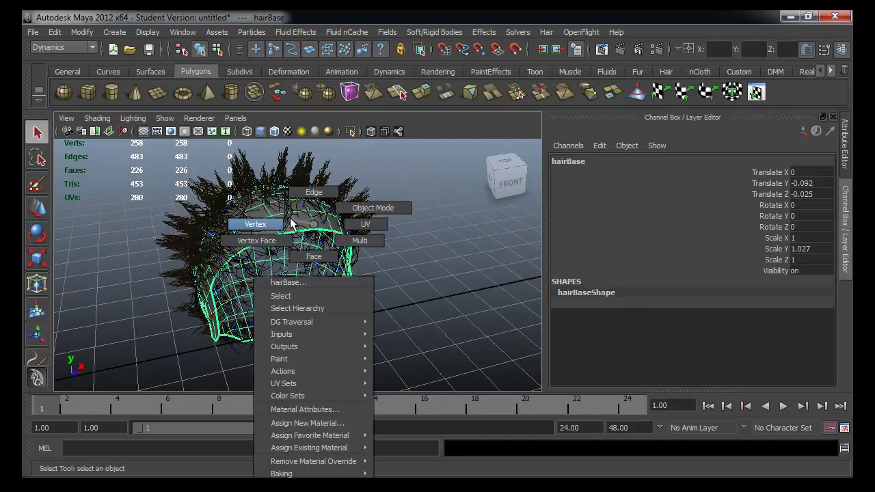
left_click(314, 243)
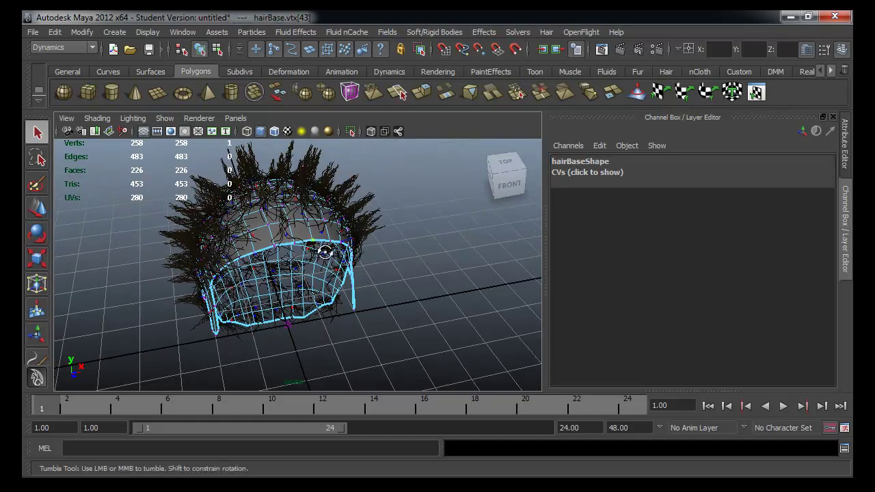
key("w")
mouse_move(315, 243)
left_mouse_down("alt")
mouse_move(304, 229)
mouse_move(317, 180)
left_mouse_up("alt")
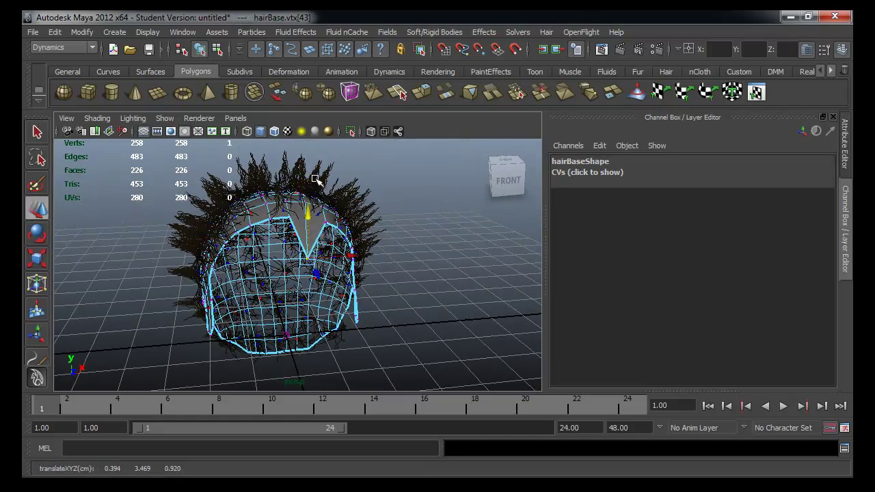
key("ctrl+z")
Return hairBase to Object Mode and orbit around the hair from several angles.
mouse_move(321, 226)
left_mouse_down("alt")
mouse_move(414, 235)
mouse_move(337, 220)
left_mouse_up("alt")
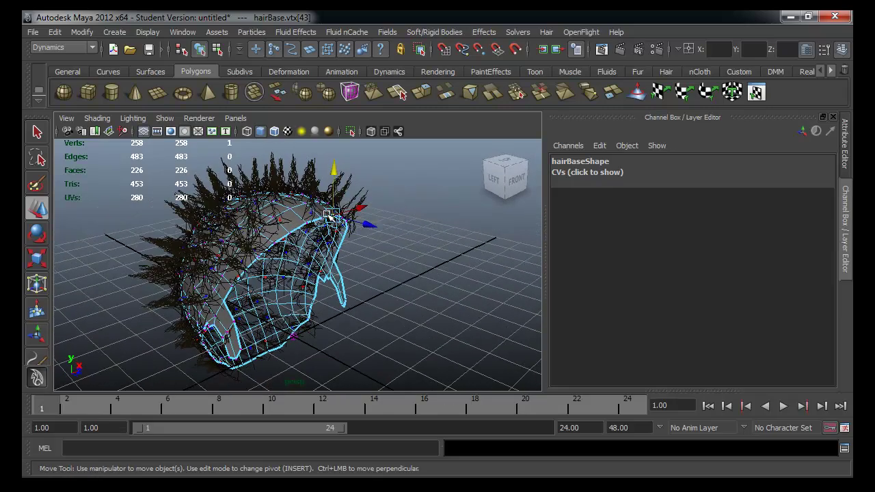
right_click_drag(299, 223, 345, 208)
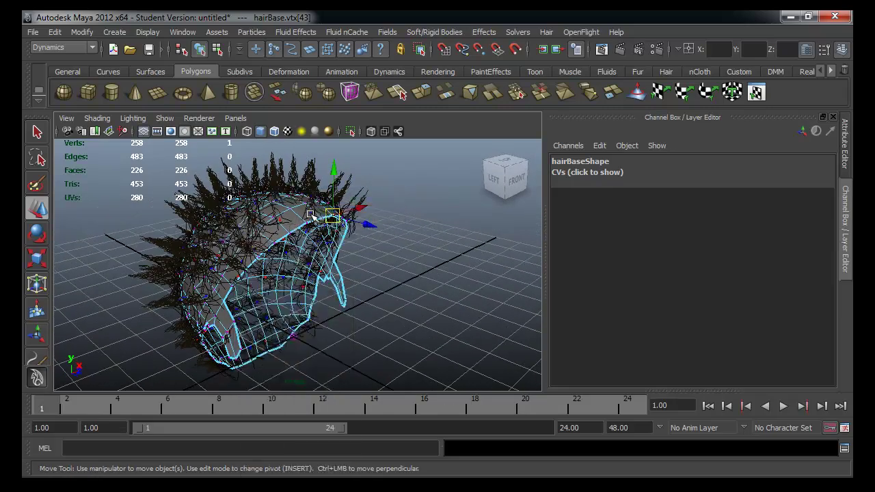
mouse_move(345, 208)
left_mouse_down("alt")
mouse_move(415, 266)
mouse_move(339, 256)
mouse_move(344, 230)
mouse_move(344, 246)
mouse_move(410, 266)
mouse_move(393, 318)
mouse_move(209, 301)
mouse_move(163, 267)
mouse_move(185, 244)
mouse_move(242, 247)
mouse_move(390, 289)
left_mouse_up("alt")
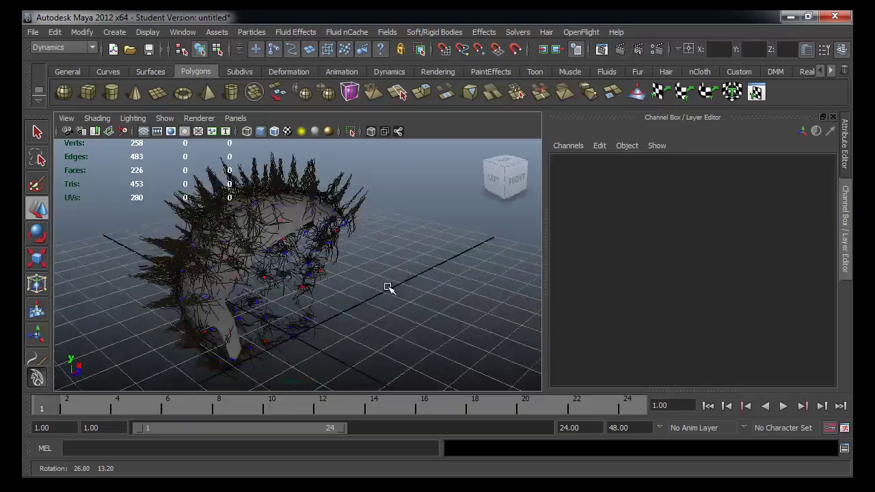
left_click(242, 321)
mouse_move(242, 321)
left_mouse_down("alt")
mouse_move(273, 312)
mouse_move(119, 303)
mouse_move(297, 287)
mouse_move(428, 296)
mouse_move(362, 299)
left_mouse_up("alt")
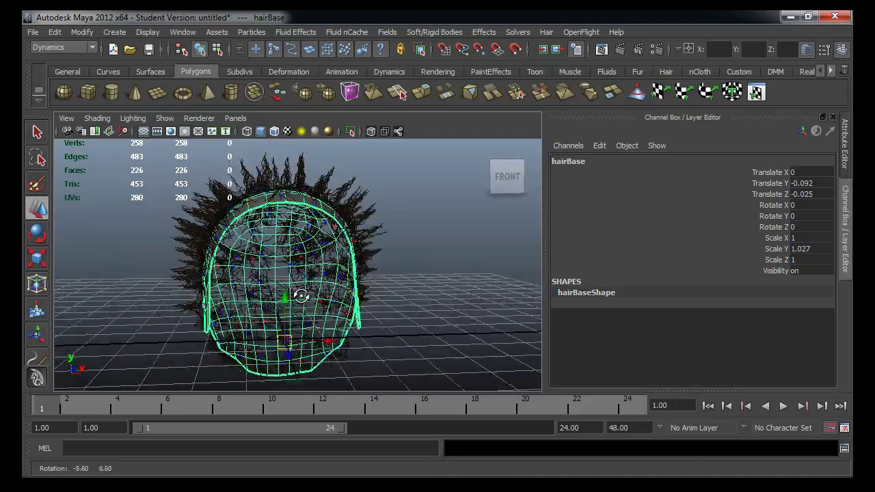
mouse_move(296, 302)
left_mouse_down("alt")
mouse_move(387, 348)
mouse_move(254, 302)
mouse_move(332, 269)
mouse_move(312, 253)
mouse_move(170, 256)
left_mouse_up("alt")
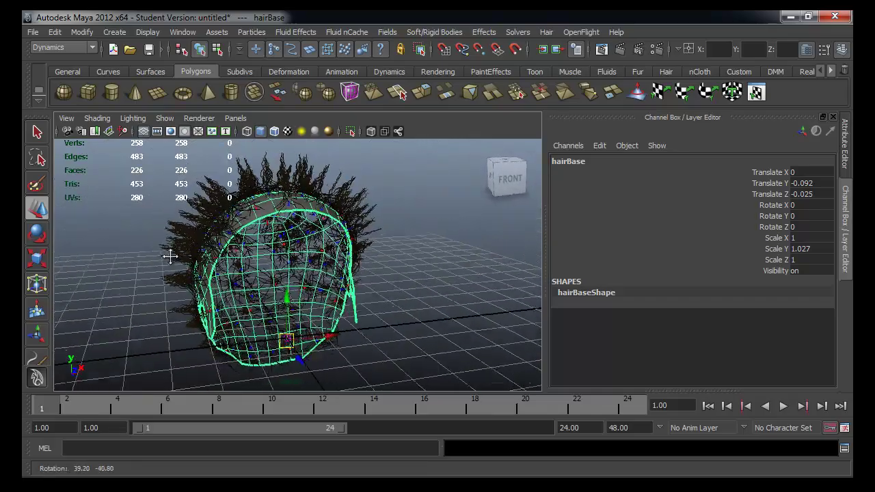
mouse_move(228, 271)
left_mouse_down("alt")
mouse_move(287, 273)
mouse_move(207, 272)
mouse_move(341, 279)
mouse_move(328, 272)
mouse_move(293, 280)
left_mouse_up("alt")
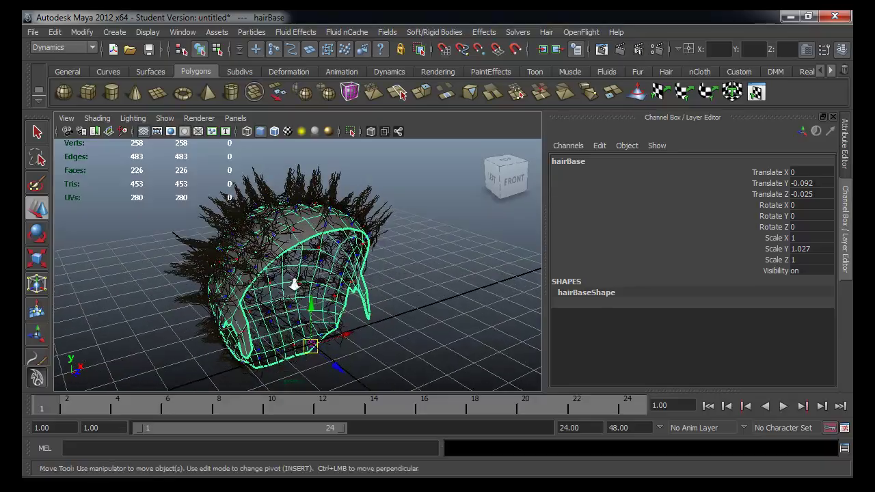
right_click_drag(293, 279, 406, 289, "alt")
mouse_move(406, 289)
left_mouse_down("alt")
mouse_move(326, 266)
mouse_move(322, 239)
mouse_move(406, 226)
mouse_move(445, 242)
mouse_move(471, 269)
mouse_move(392, 274)
mouse_move(401, 276)
mouse_move(398, 235)
left_mouse_up("alt")
Reselect the hairBase mesh in Object Mode and open its Attribute Editor.
right_click_drag(398, 234, 430, 220)
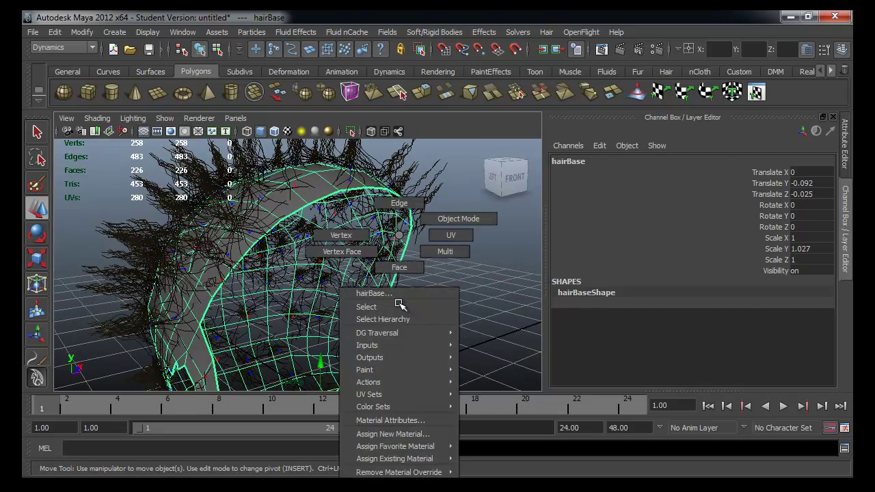
left_click(410, 298)
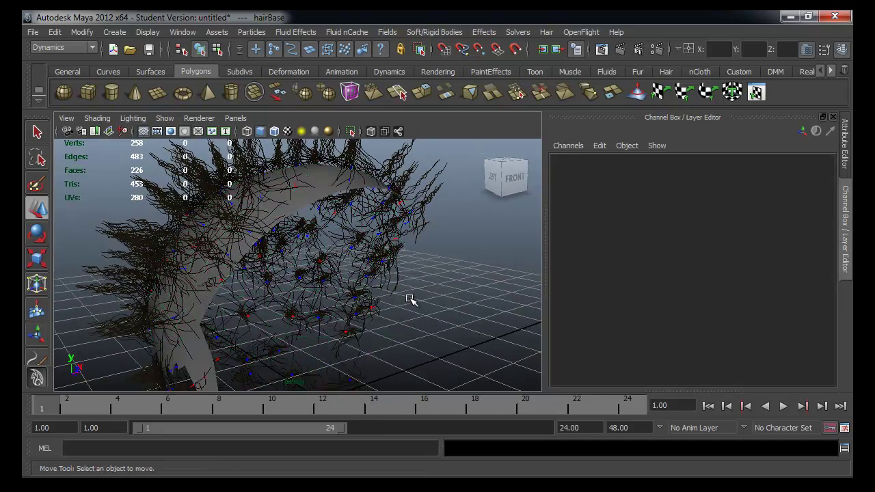
left_click(328, 195)
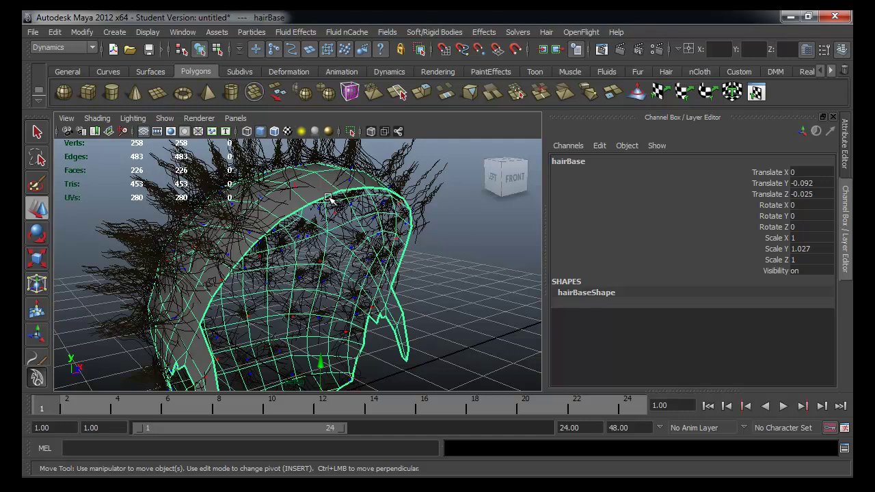
key("ctrl+a")
key("ctrl+a")
key("ctrl+a")
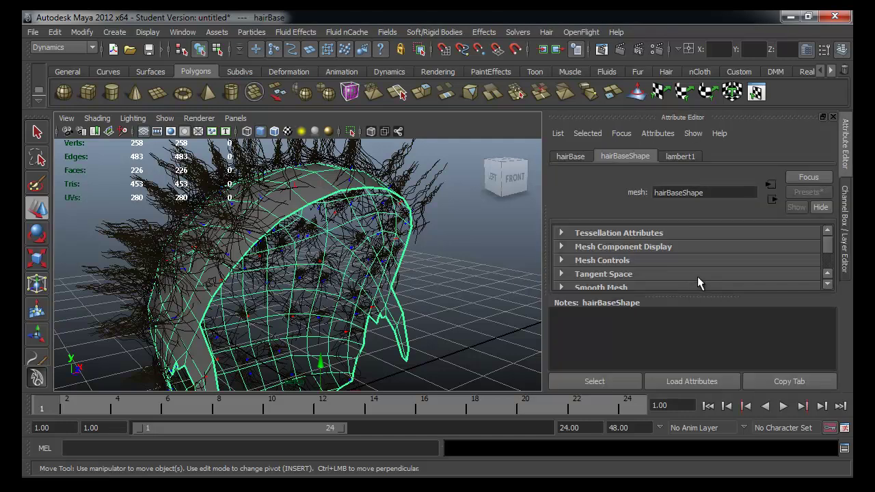
Review the lambert1 material attributes, then go back to hairBaseShape.
left_click_drag(683, 296, 676, 369)
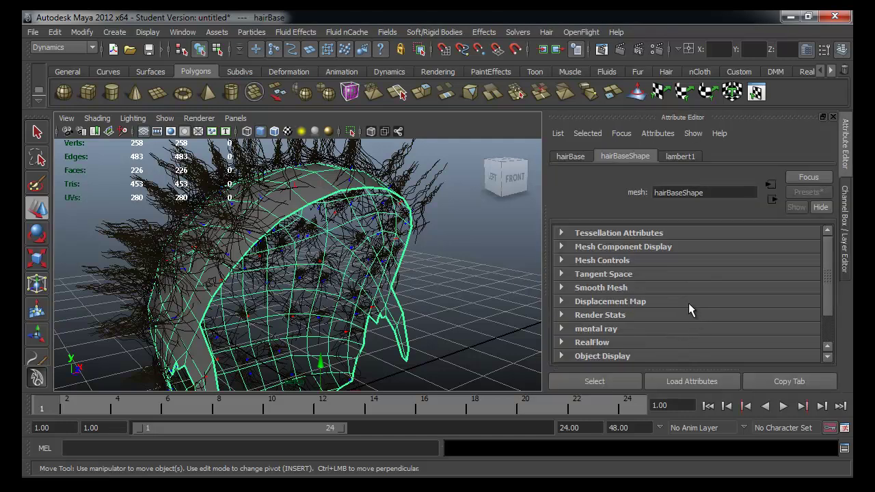
left_click(687, 156)
left_click_drag(826, 311, 798, 330)
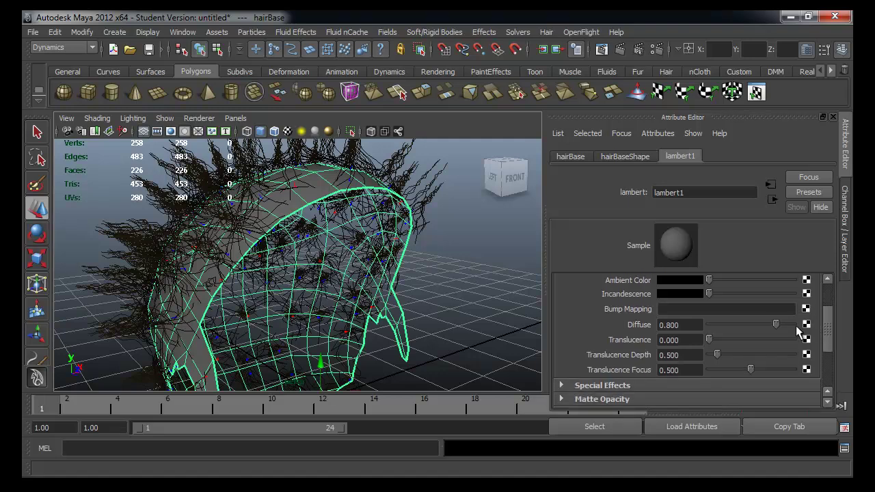
scroll(797, 330, "down", 2)
scroll(800, 343, "down", 2)
scroll(807, 367, "up", 2)
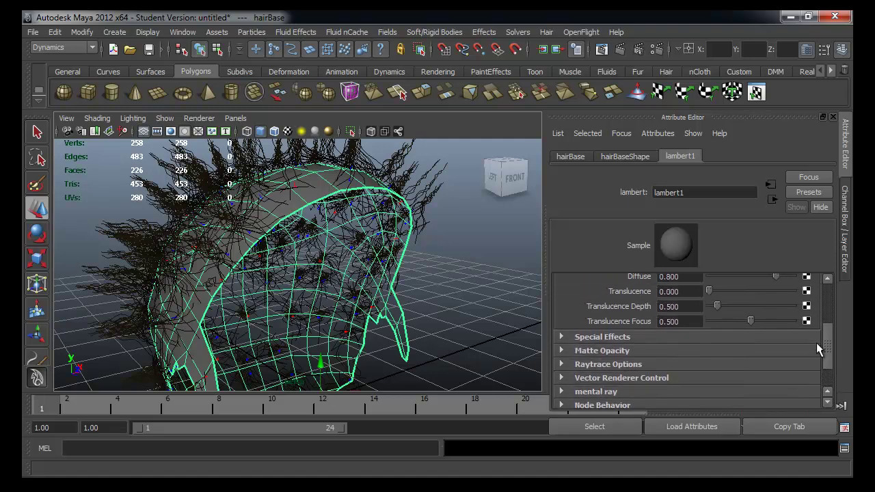
scroll(816, 344, "up", 3)
scroll(817, 348, "up", 1)
scroll(826, 362, "down", 3)
scroll(829, 375, "down", 2)
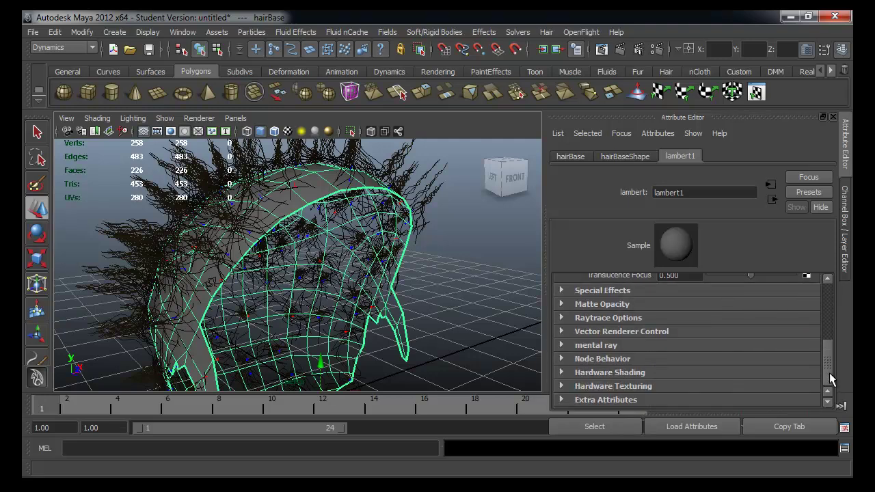
left_click(644, 157)
Render the whole scene with Maya Software at 640 x 480, then close Render View.
left_click(481, 149)
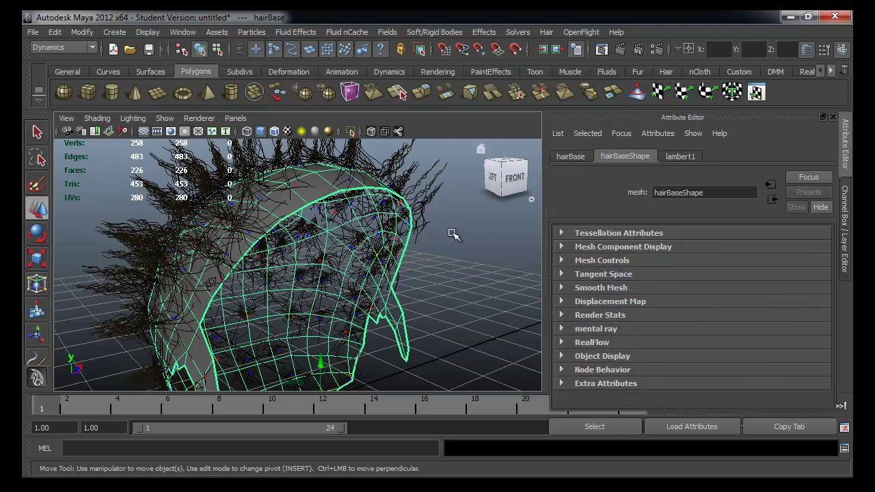
left_click(445, 242)
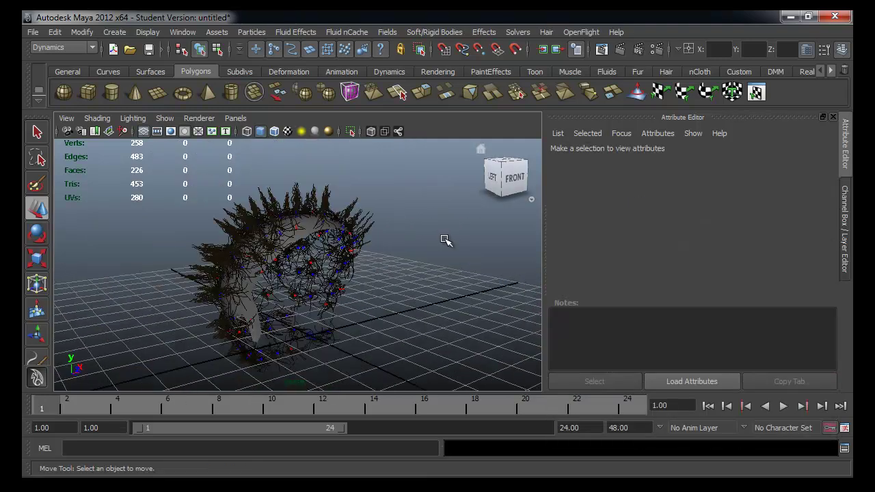
left_click(621, 50)
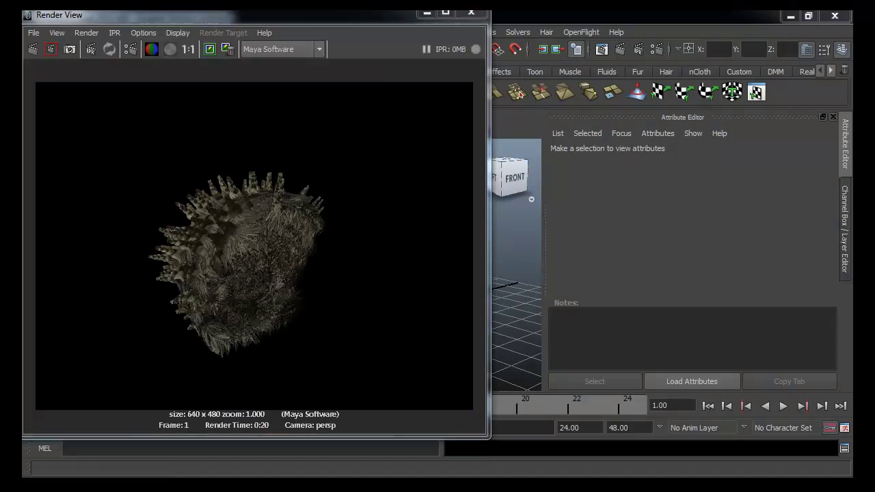
left_click(476, 16)
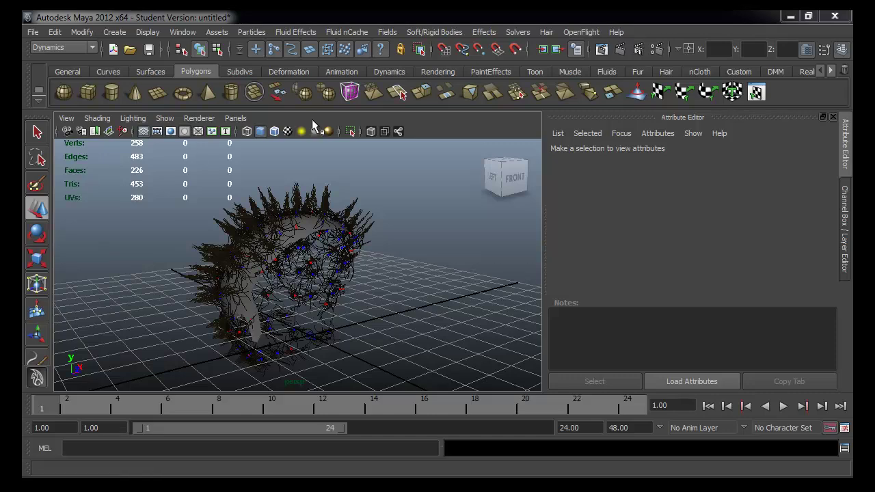
Create a polygon sphere, raise it, and stretch it vertically into an egg shape.
mouse_move(305, 289)
left_mouse_down("alt")
mouse_move(460, 273)
mouse_move(289, 269)
mouse_move(33, 293)
mouse_move(62, 269)
left_mouse_up("alt")
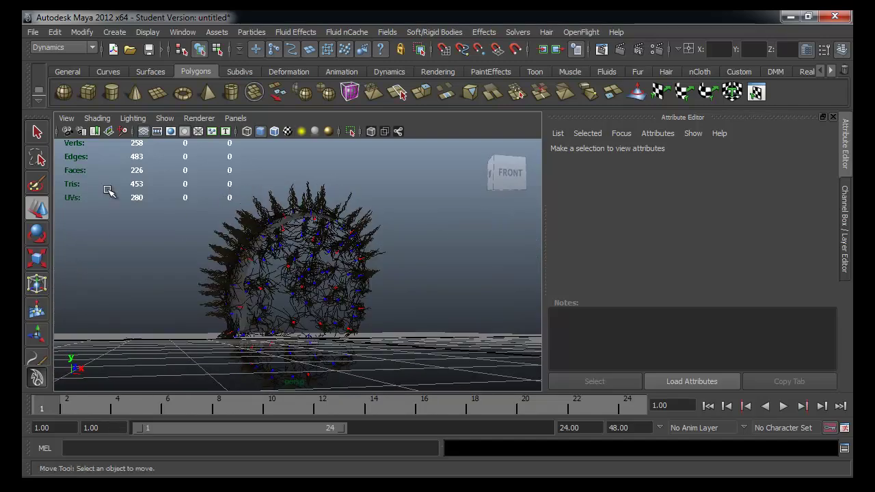
left_click(64, 92)
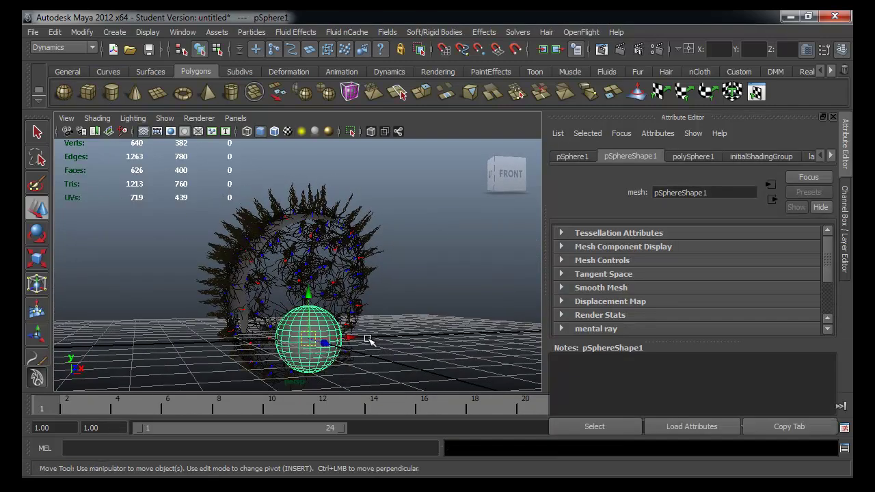
key("r")
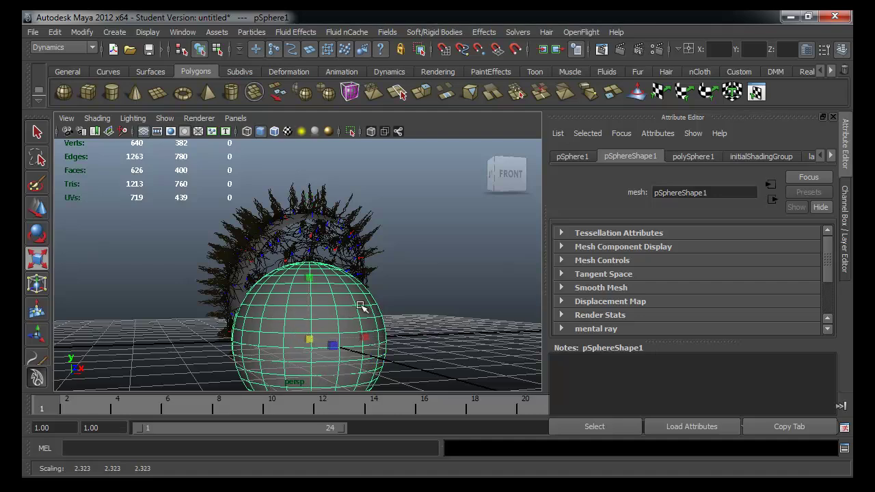
key("w")
mouse_move(312, 292)
left_mouse_down()
mouse_move(330, 247)
mouse_move(390, 253)
mouse_move(424, 271)
left_mouse_up()
key("r")
mouse_move(376, 293)
left_mouse_down()
mouse_move(280, 308)
mouse_move(307, 294)
mouse_move(316, 316)
mouse_move(342, 318)
mouse_move(357, 283)
mouse_move(453, 274)
mouse_move(366, 288)
left_mouse_up()
key("ctrl+z")
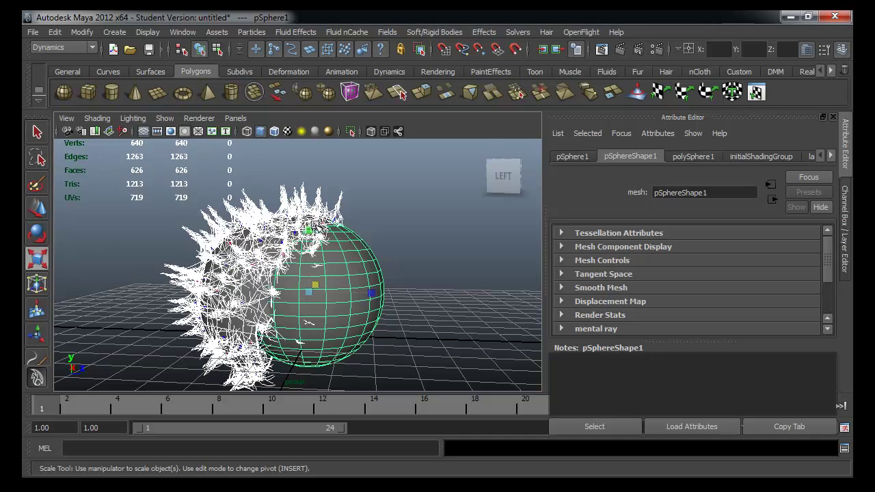
left_click_drag(308, 231, 314, 203)
Shift the sphere sideways along Z and render the current frame.
key("w")
left_click(303, 238)
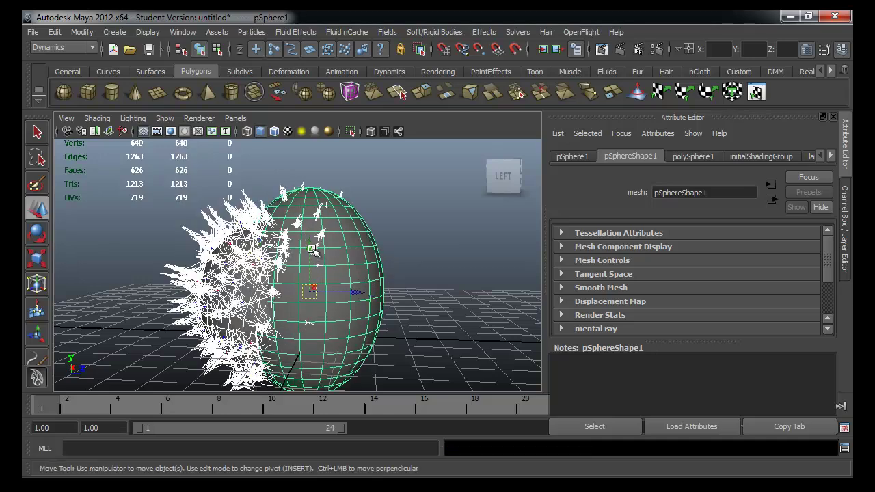
key("ctrl+z")
left_click_drag(304, 237, 311, 277)
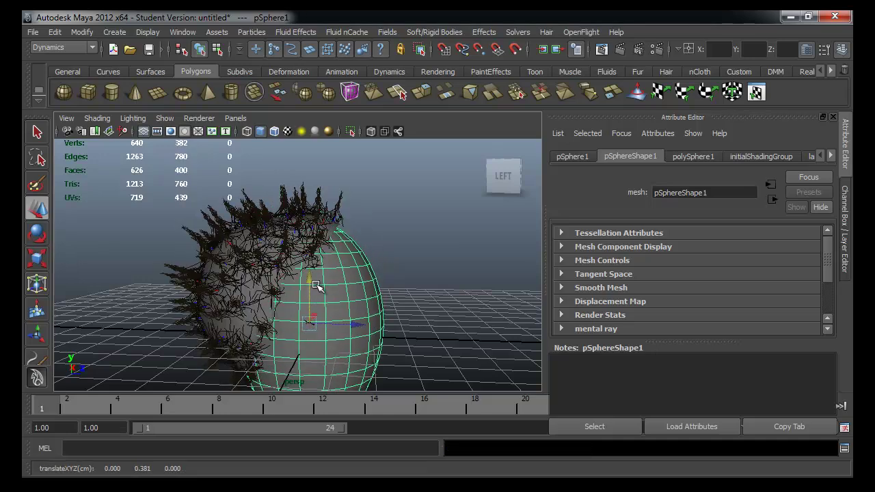
key("ctrl+z")
mouse_move(356, 323)
left_mouse_down()
mouse_move(331, 323)
mouse_move(371, 318)
mouse_move(209, 332)
mouse_move(342, 282)
mouse_move(437, 294)
left_mouse_up()
key("e")
key("r")
key("w")
left_click(622, 49)
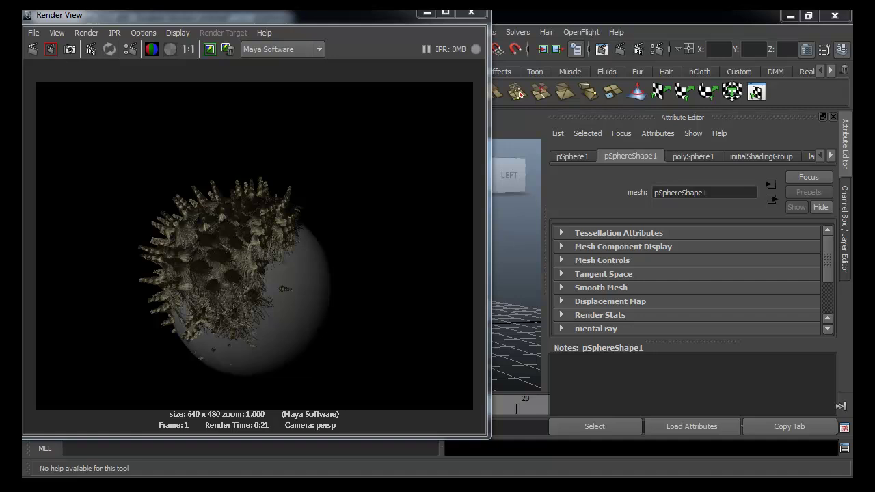
Close Render View, show the Visor's nCloth Examples, and start a new scene without saving.
left_click(471, 12)
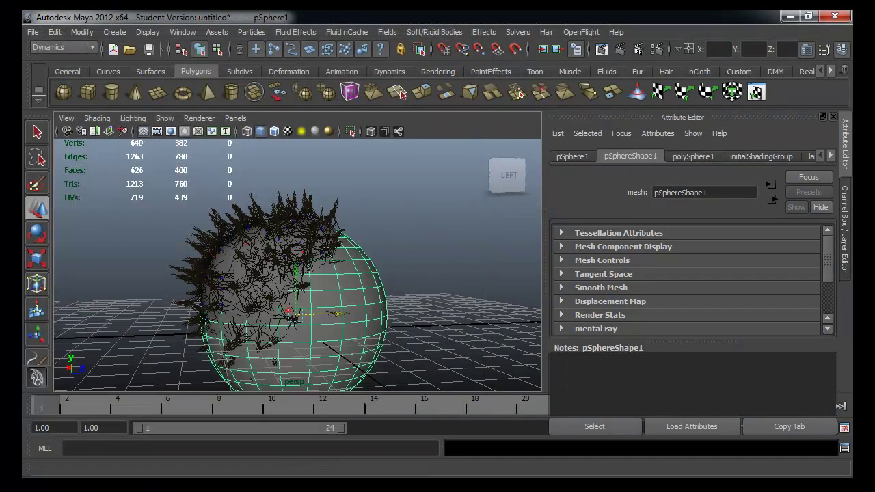
left_click(402, 93)
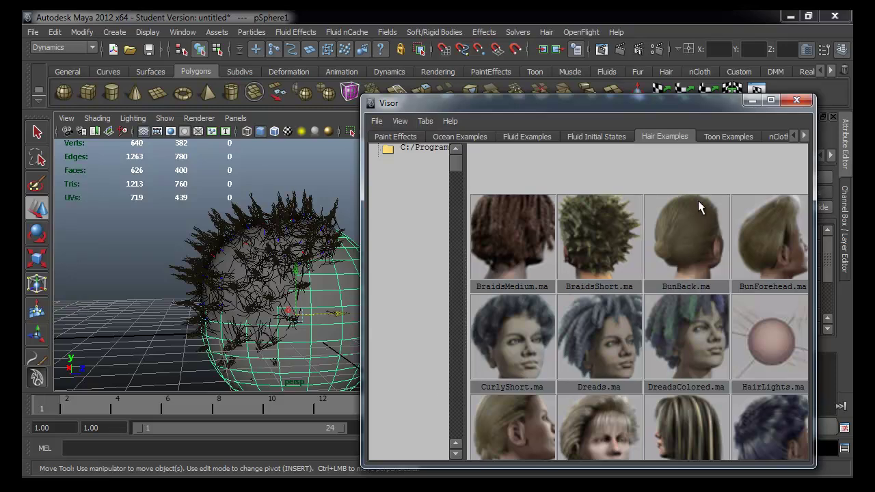
left_click(728, 138)
left_click(779, 136)
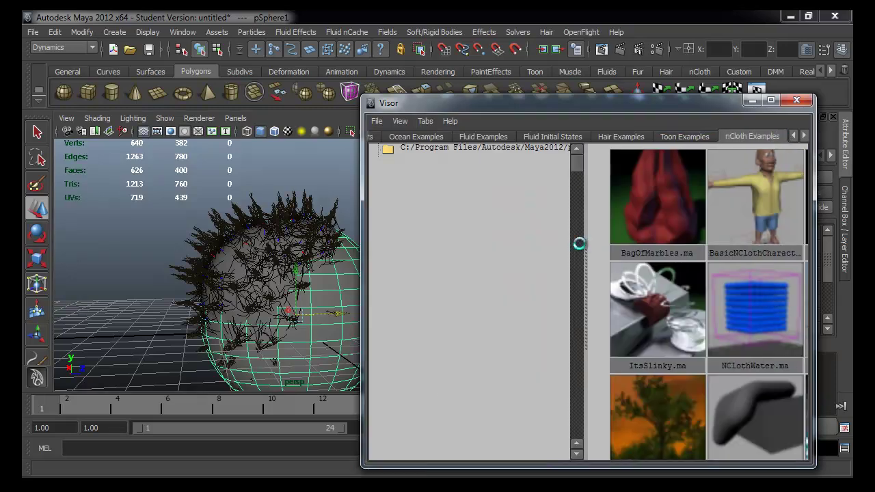
left_click_drag(585, 240, 492, 263)
left_click_drag(158, 296, 186, 297, "alt")
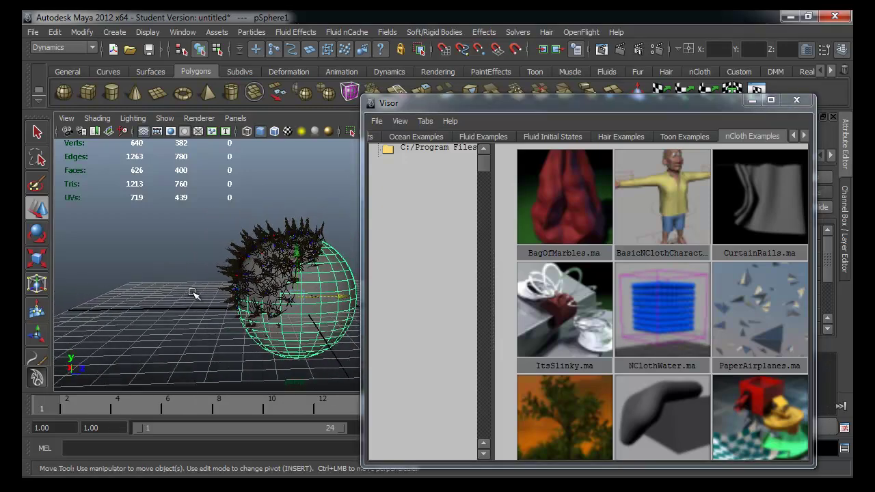
key("ctrl+n")
left_click(453, 251)
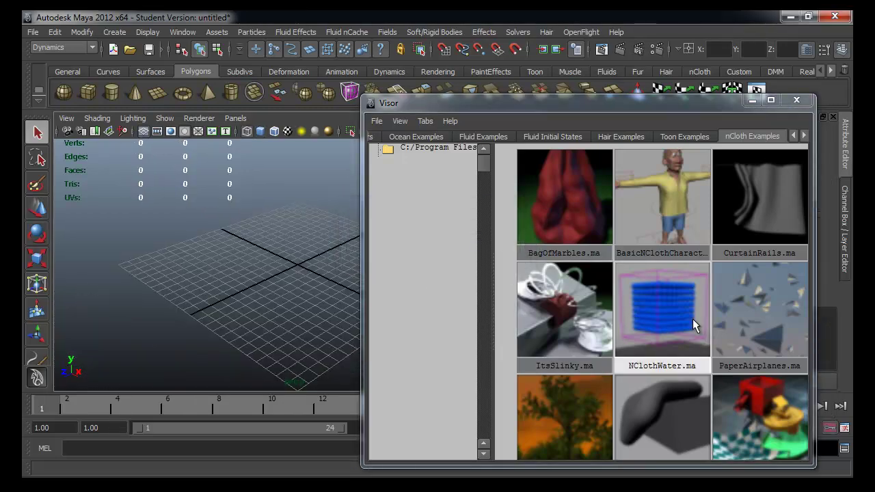
Drag BasicNClothCharacter.ma into the viewport, then close the Visor.
right_click_drag(698, 327, 611, 359, "alt")
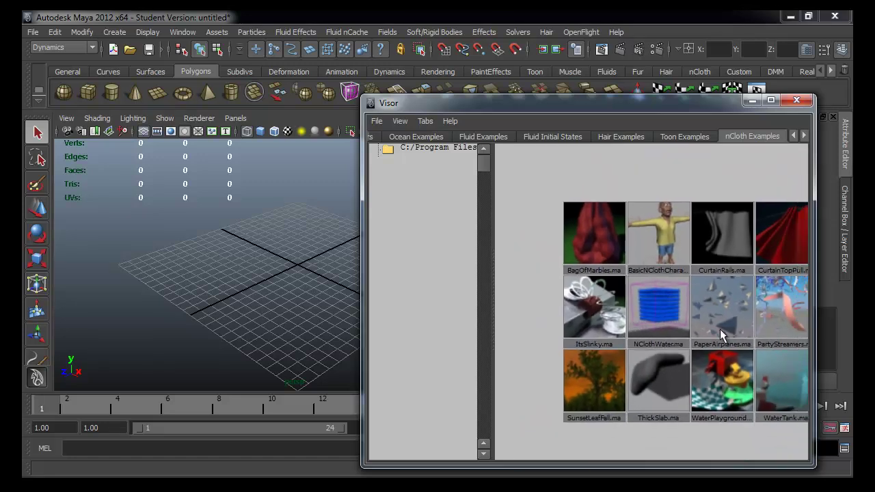
middle_click_drag(611, 355, 630, 351, "alt")
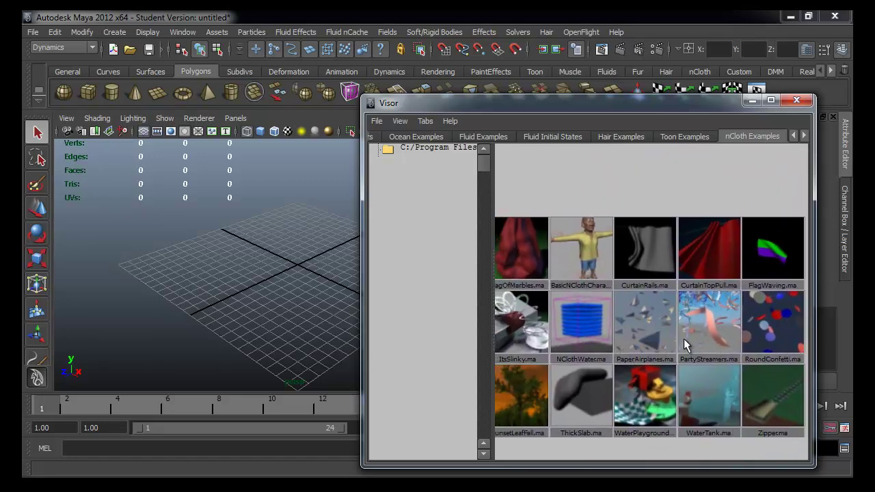
middle_click_drag(587, 249, 261, 279)
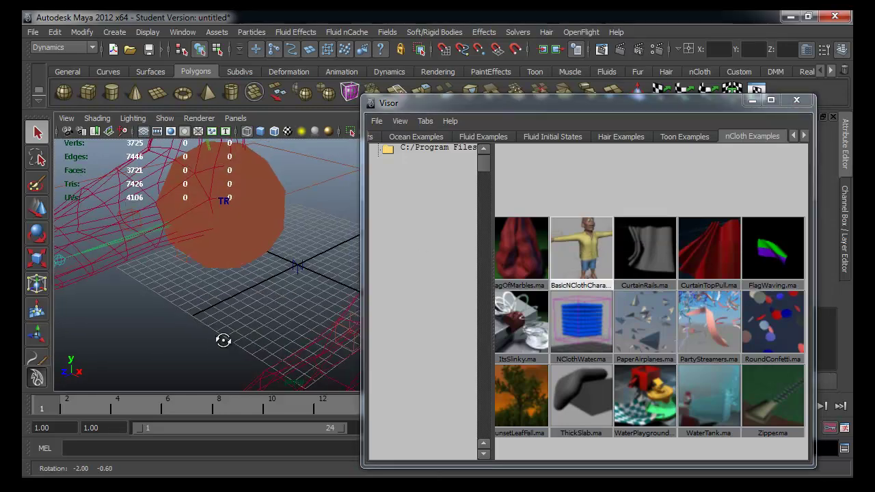
mouse_move(221, 341)
left_mouse_down("alt")
mouse_move(114, 307)
mouse_move(337, 316)
mouse_move(297, 287)
mouse_move(248, 296)
mouse_move(221, 273)
mouse_move(260, 293)
left_mouse_up("alt")
left_click(796, 99)
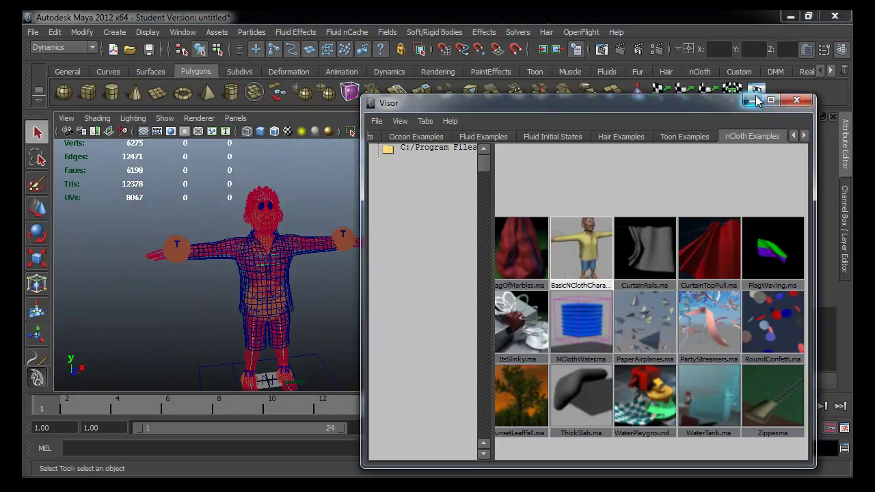
left_click_drag(231, 353, 251, 335, "alt")
Show the character smooth-shaded and play the nCloth animation.
key("5")
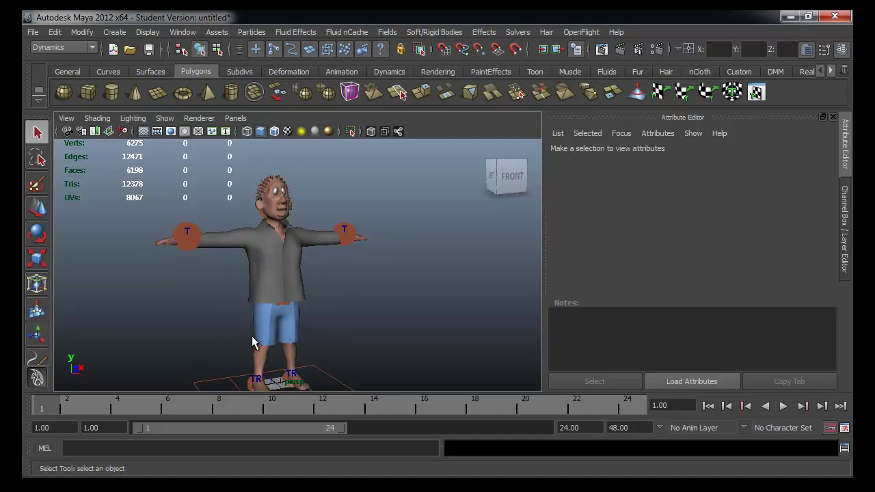
mouse_move(296, 292)
left_mouse_down("alt")
mouse_move(266, 309)
mouse_move(363, 302)
mouse_move(311, 307)
mouse_move(376, 299)
mouse_move(371, 285)
left_mouse_up("alt")
scroll(397, 283, "up", 5)
scroll(371, 284, "down", 3)
scroll(372, 271, "down", 3)
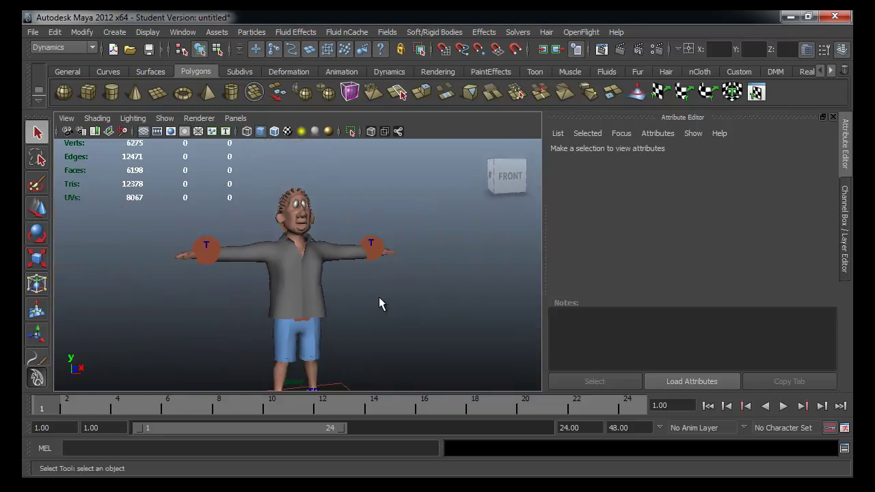
left_click(782, 406)
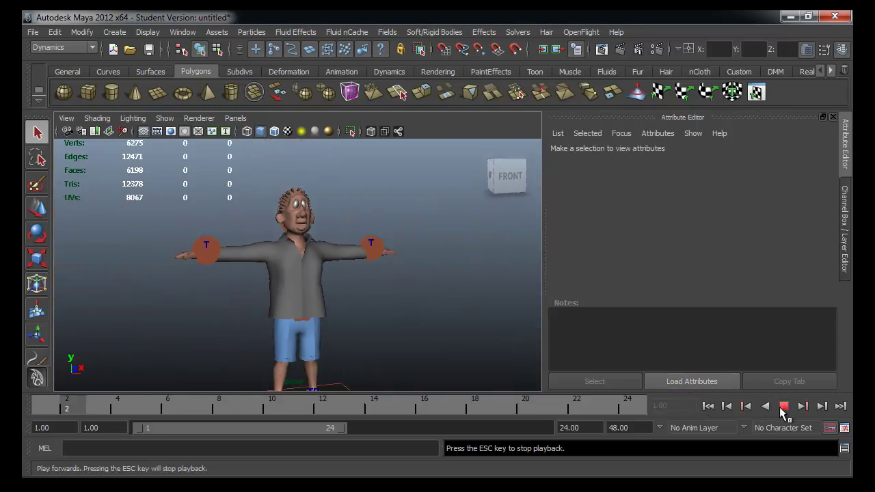
left_click(783, 406)
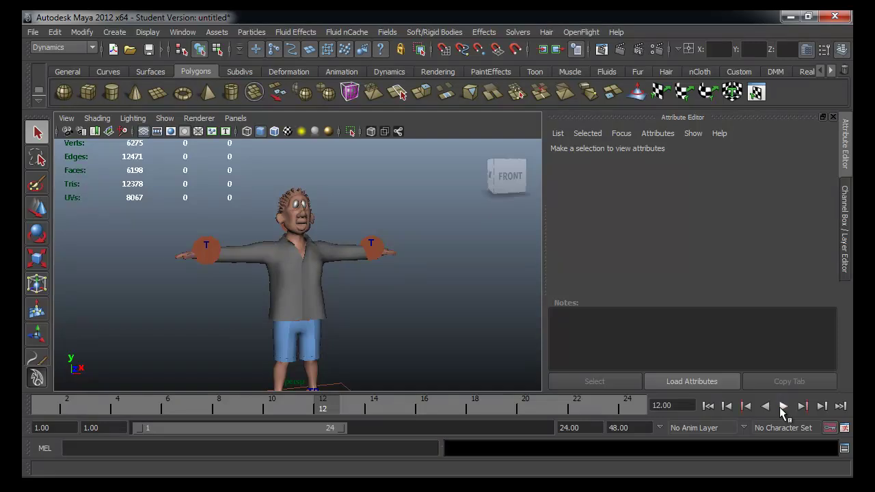
left_click(782, 406)
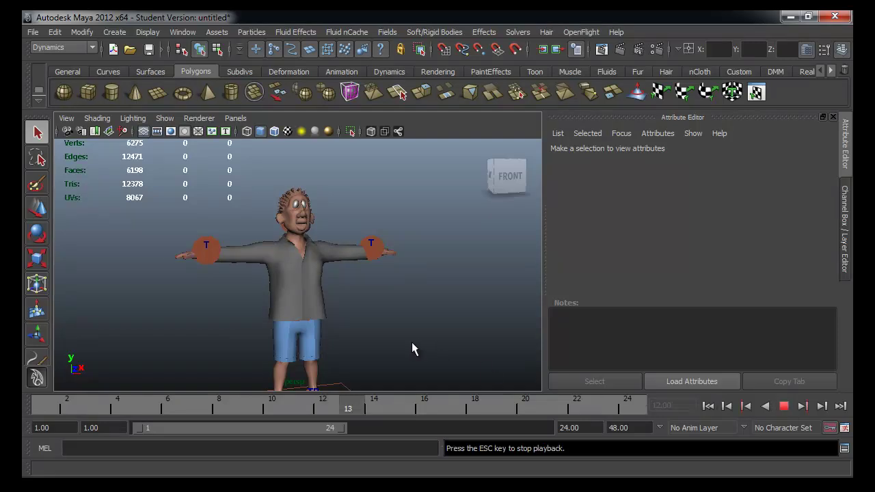
Pull the LeftHandEff effector down to bend the arm, then undo it.
left_click(367, 253)
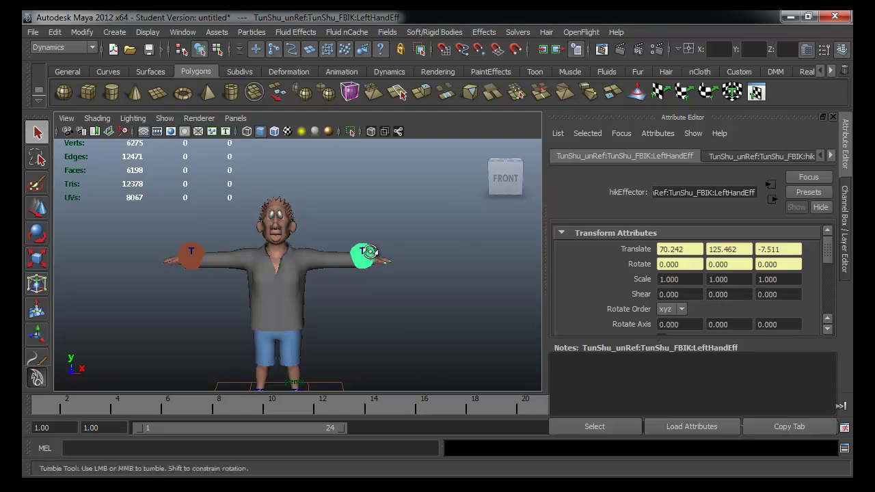
key("w")
left_click_drag(367, 212, 368, 219)
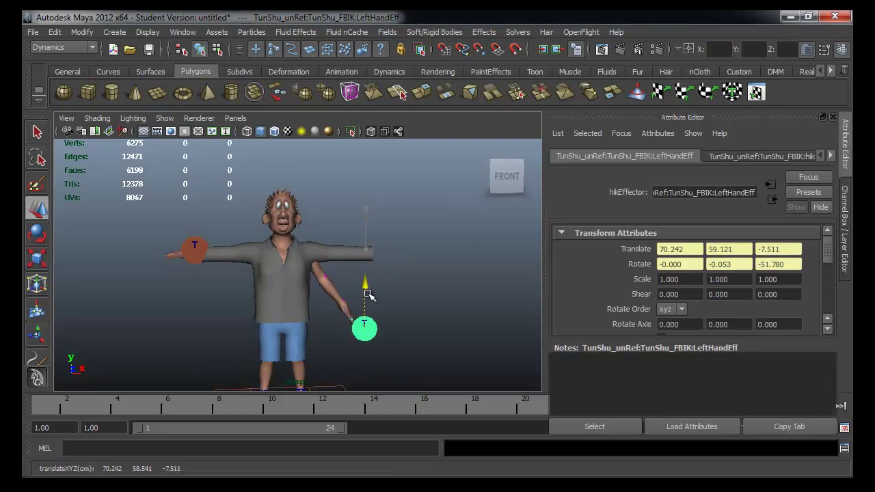
key("ctrl+z")
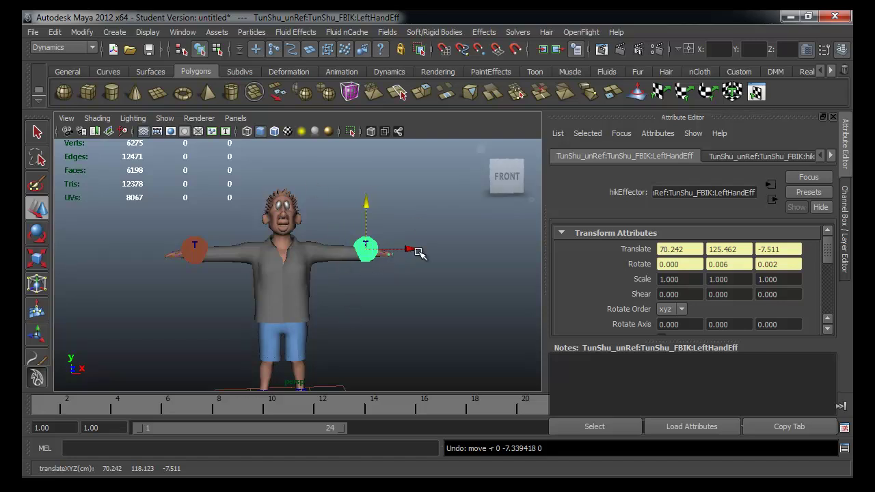
Start a new scene, discarding the nCloth character without saving.
left_click(384, 337)
key("ctrl+n")
left_click(422, 250)
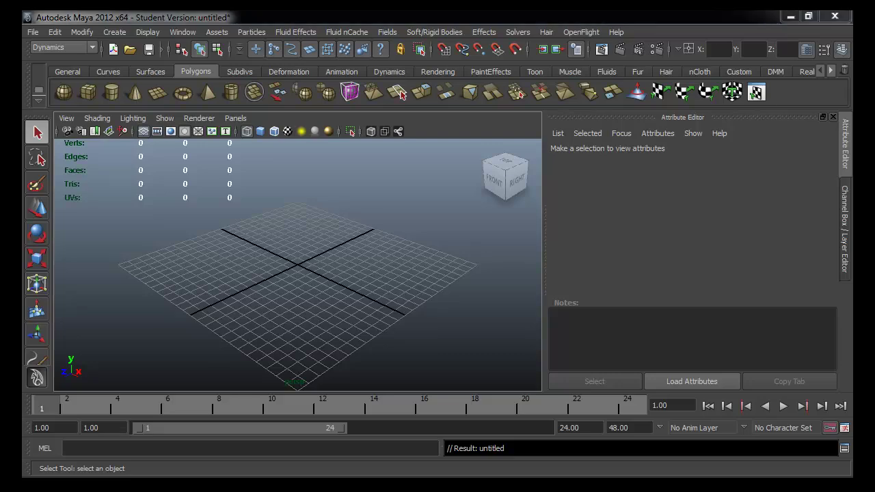
Reopen the Visor and switch to the Mocap Examples tab.
left_click(400, 95)
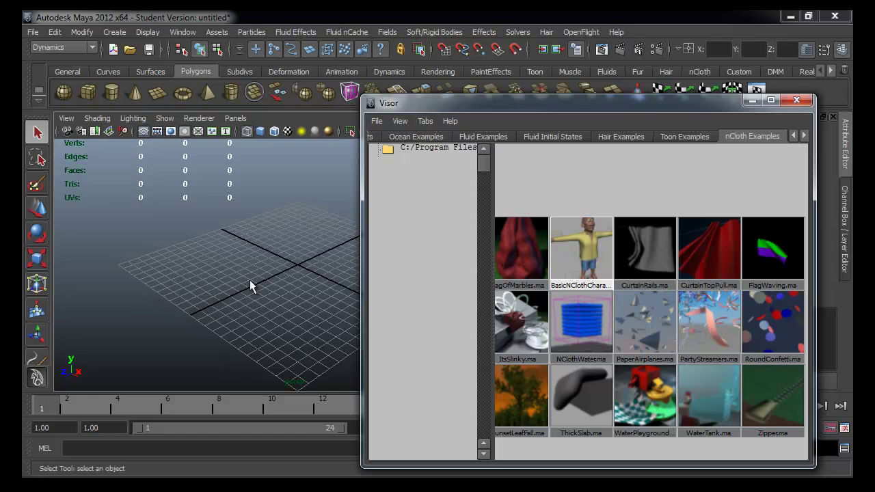
scroll(552, 357, "down", 1)
scroll(618, 369, "down", 1)
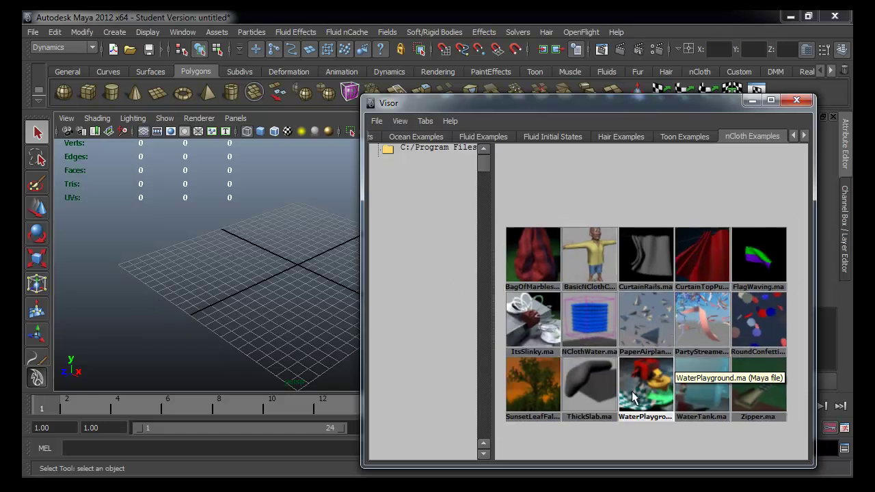
scroll(649, 314, "down", 1)
left_click(804, 136)
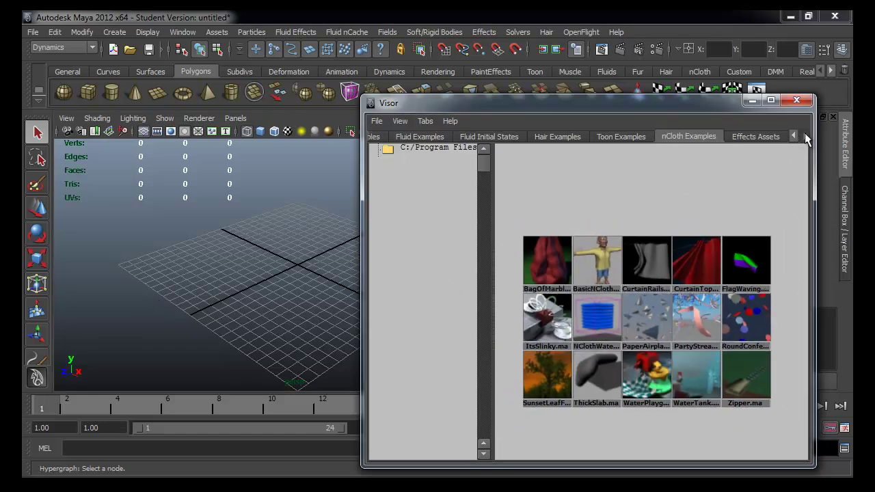
left_click(804, 136)
left_click(804, 135)
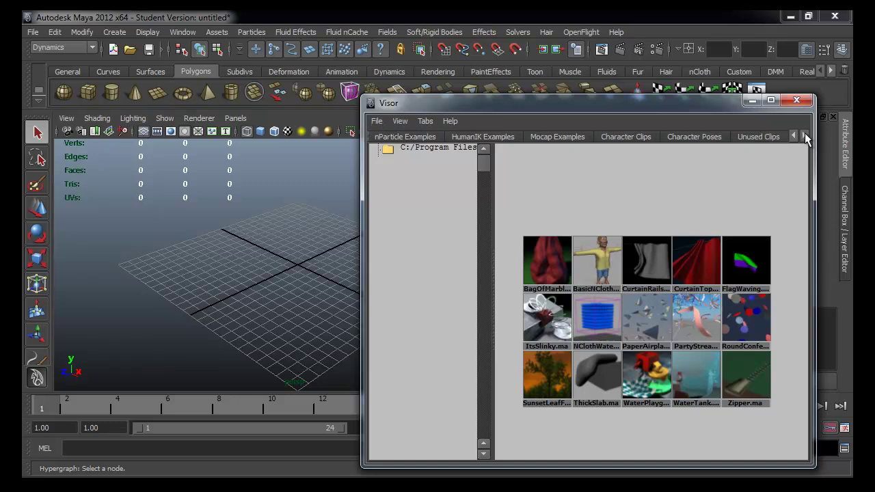
left_click(567, 139)
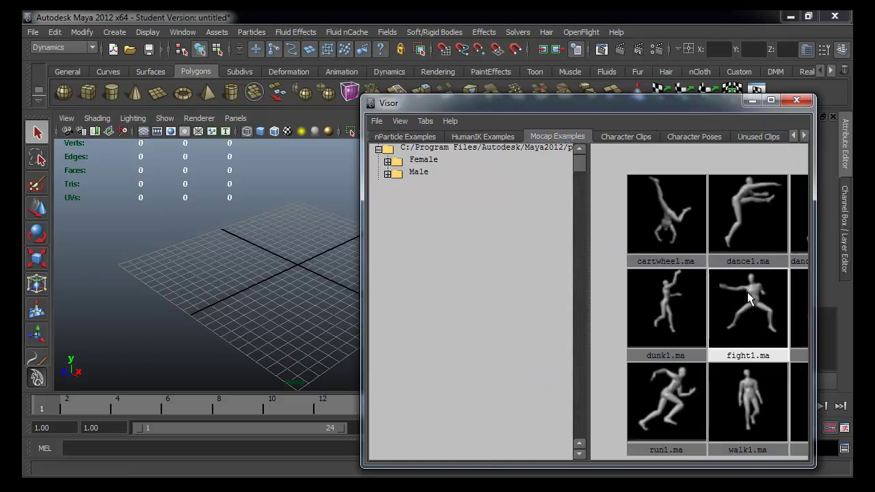
Drag fight3.ma into the viewport, frame it with F, and close the Visor.
scroll(747, 292, "down", 1)
scroll(747, 333, "down", 1)
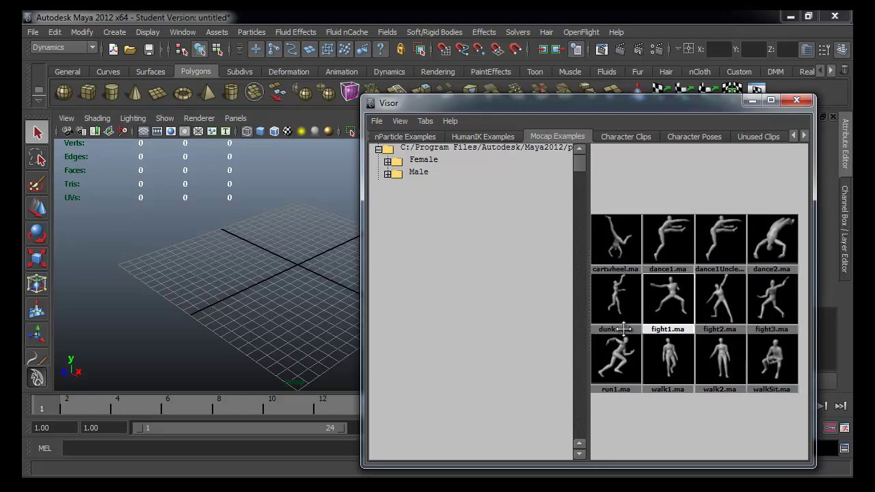
middle_click_drag(722, 324, 714, 324, "alt")
left_click(777, 288)
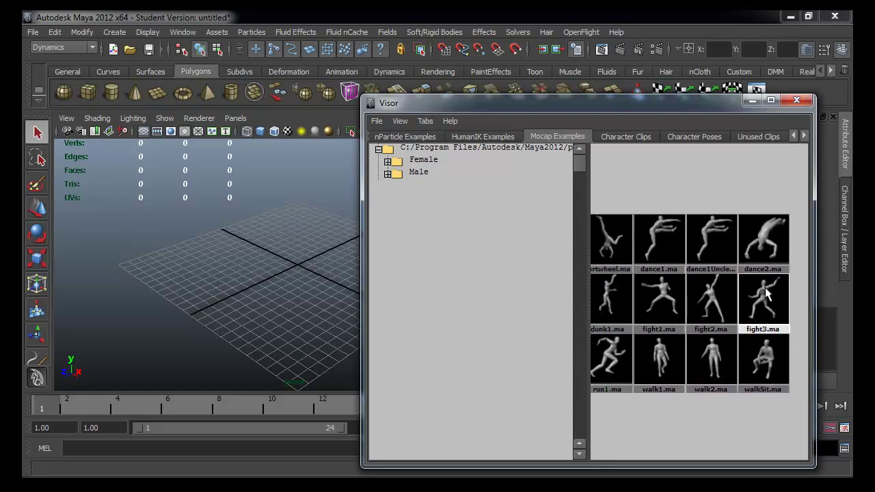
middle_click_drag(765, 292, 303, 293)
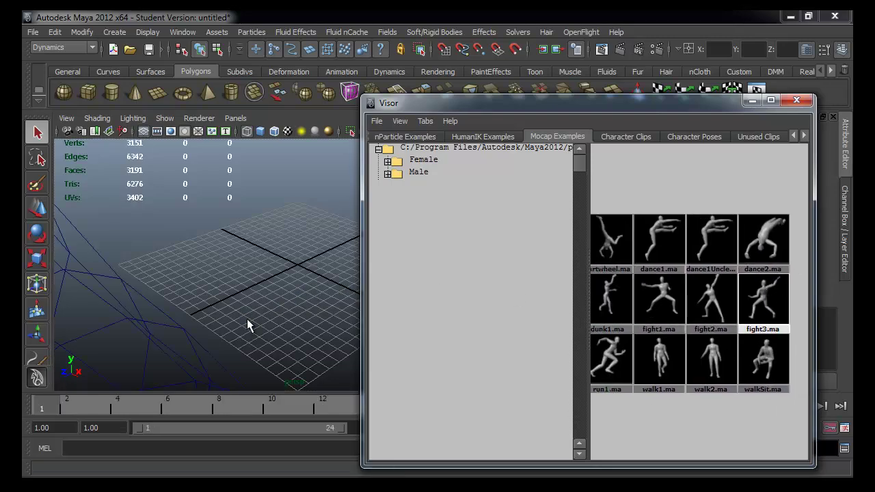
key("f")
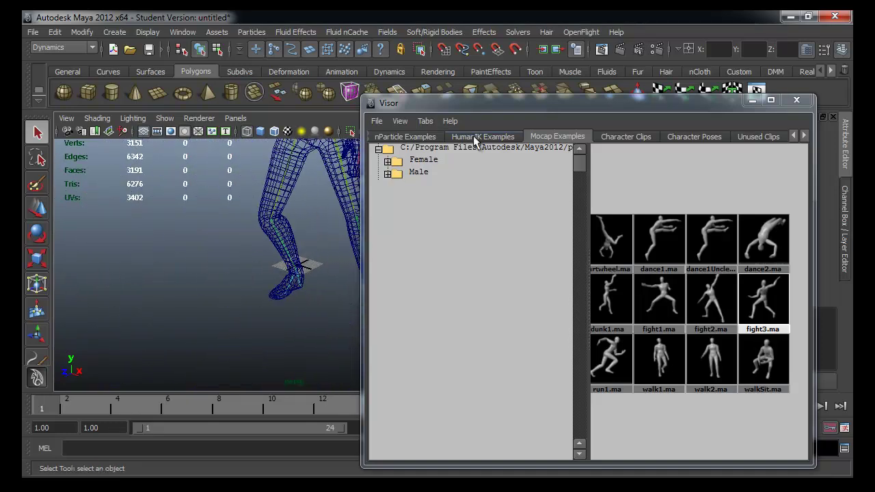
left_click(753, 100)
Frame the fight3 character and set the playback end frame to 500.
scroll(301, 280, "up", 3)
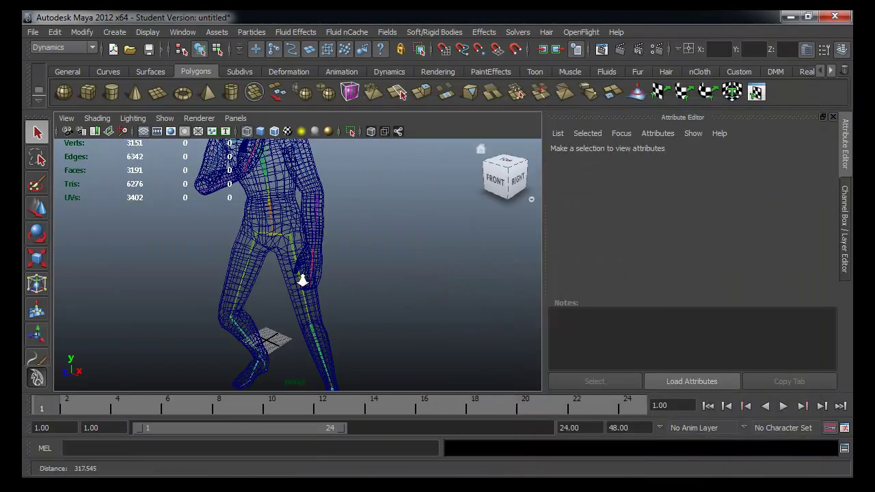
key("f")
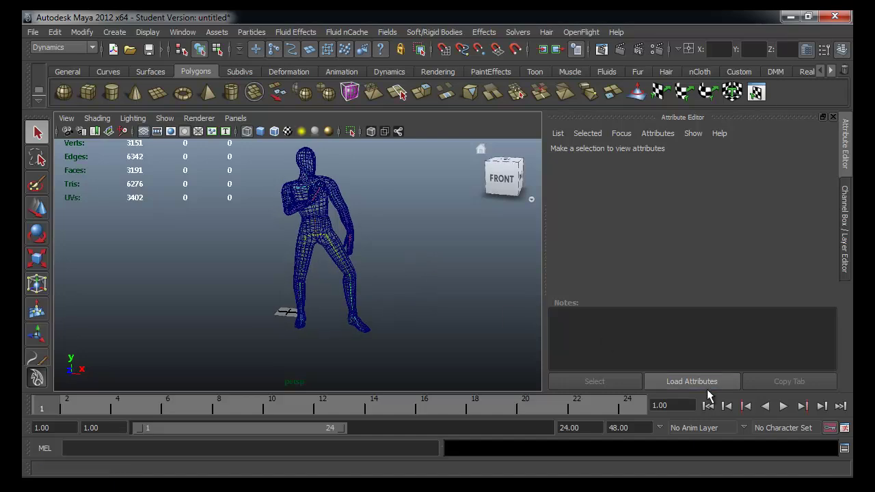
left_click(782, 406)
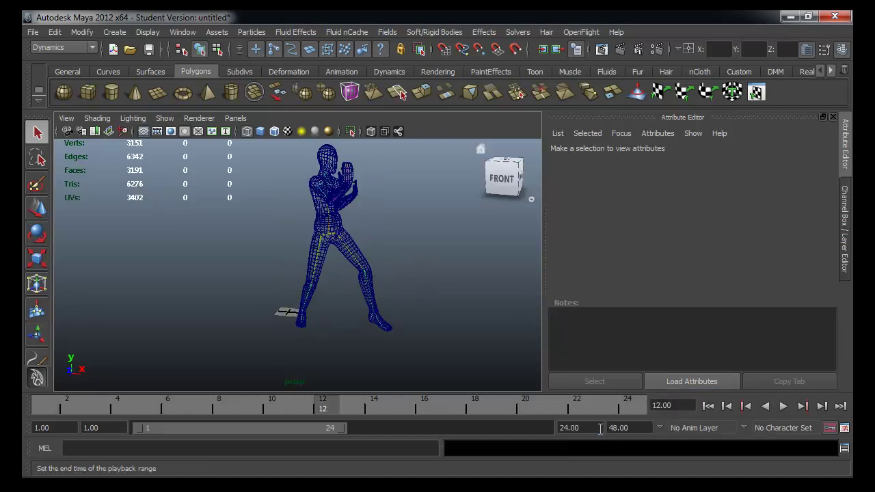
left_click(600, 428)
type("50")
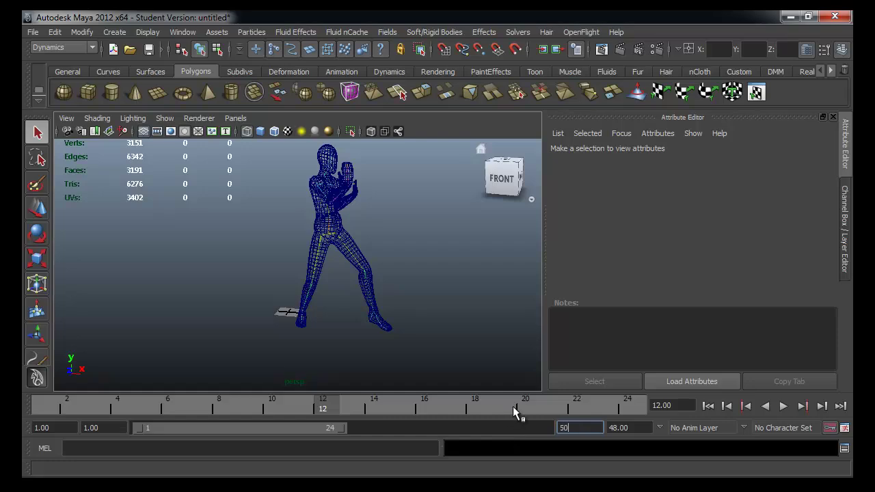
type("0.00")
key("Return")
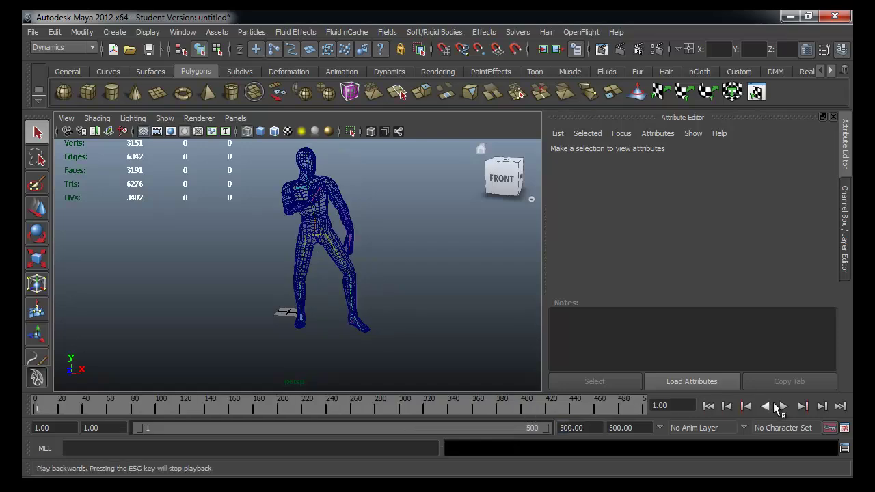
Preview the 500-frame fight animation, then drag dunk1.ma from the Visor into the scene.
left_click(783, 406)
left_click_drag(283, 254, 359, 290, "alt")
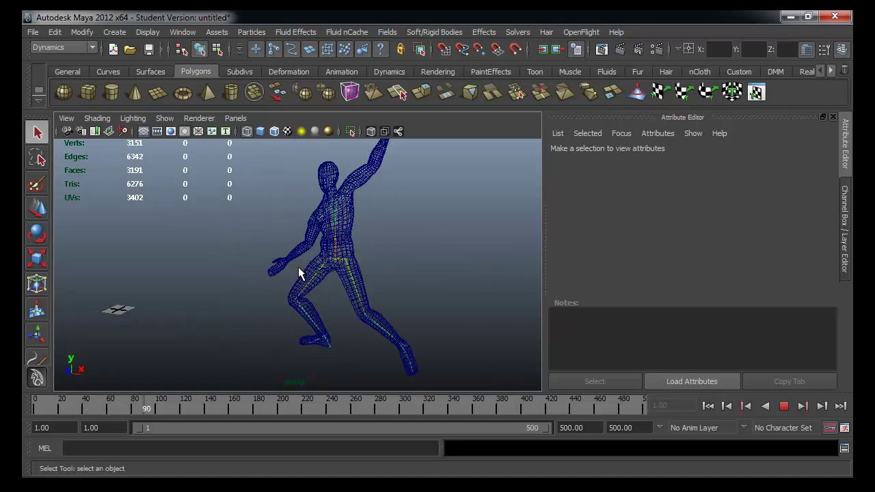
middle_click_drag(399, 290, 358, 280, "alt")
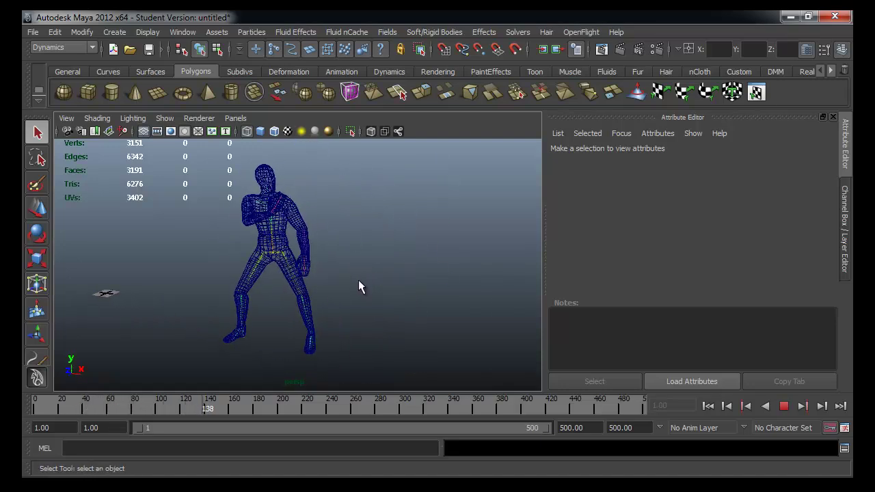
left_click(783, 405)
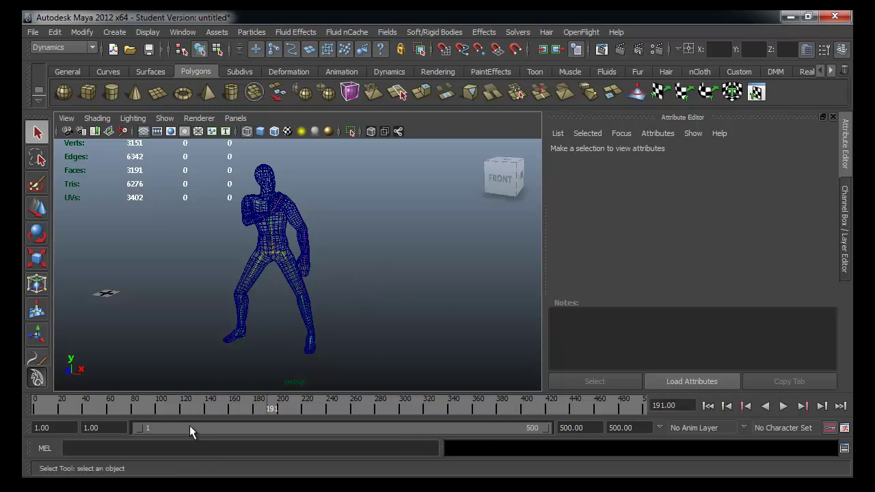
left_click_drag(258, 361, 243, 357, "alt")
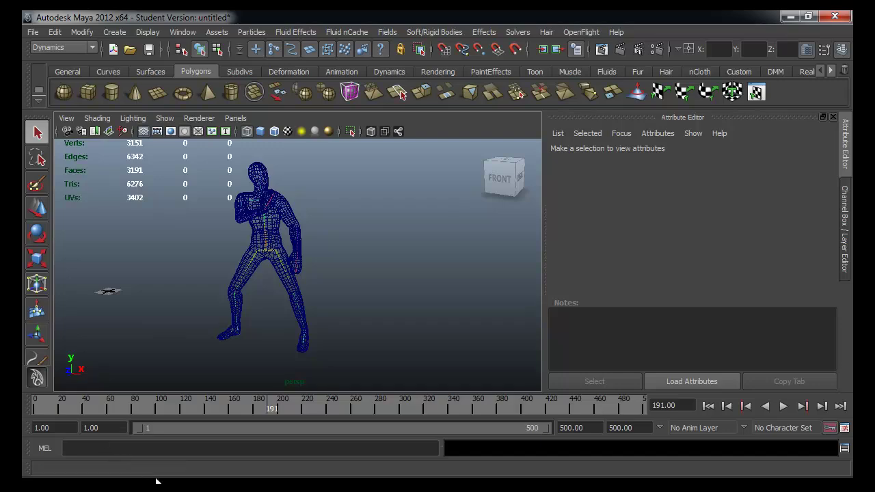
left_click(401, 93)
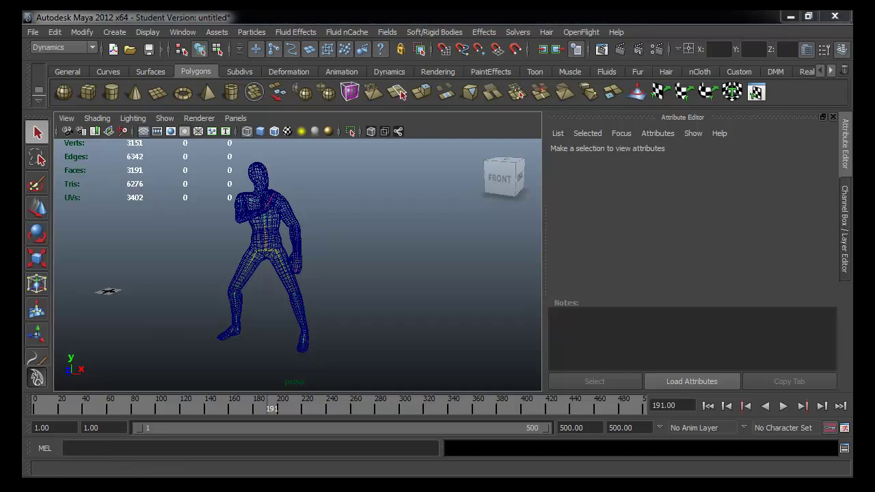
left_click_drag(610, 300, 75, 338)
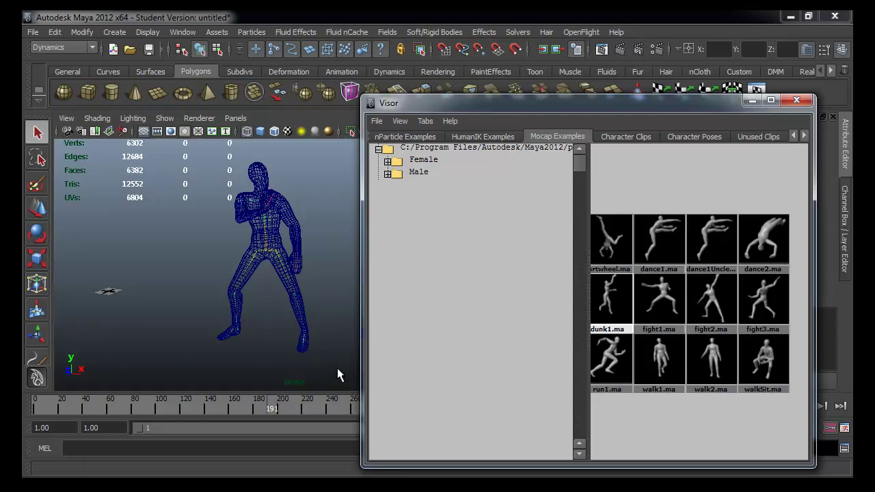
Close the Visor and play both characters from the start, stopping at frame 70.
left_click(752, 100)
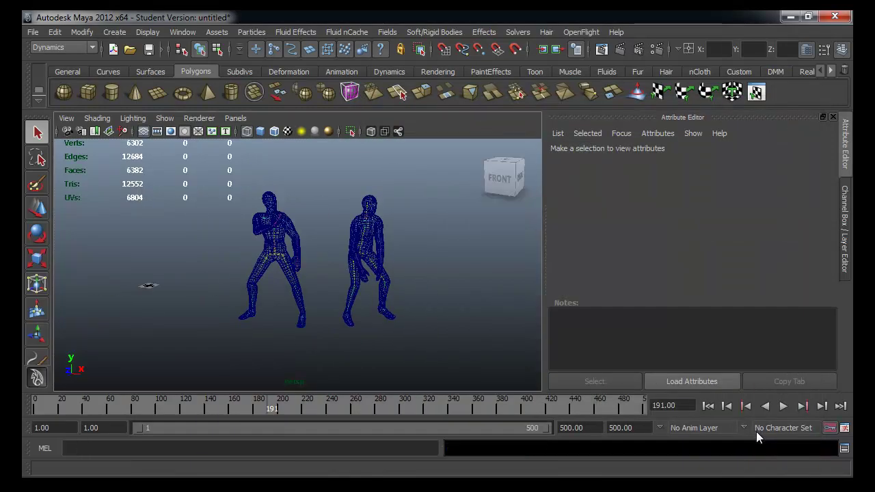
left_click(708, 406)
left_click(782, 406)
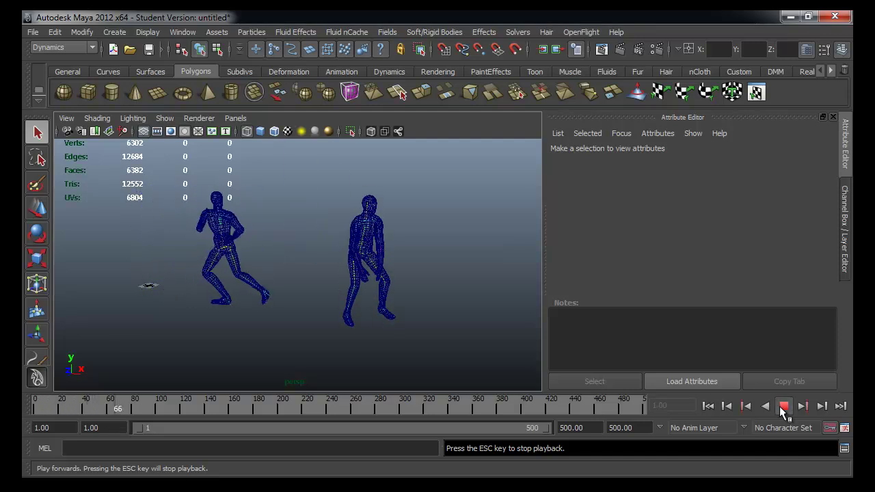
left_click(782, 406)
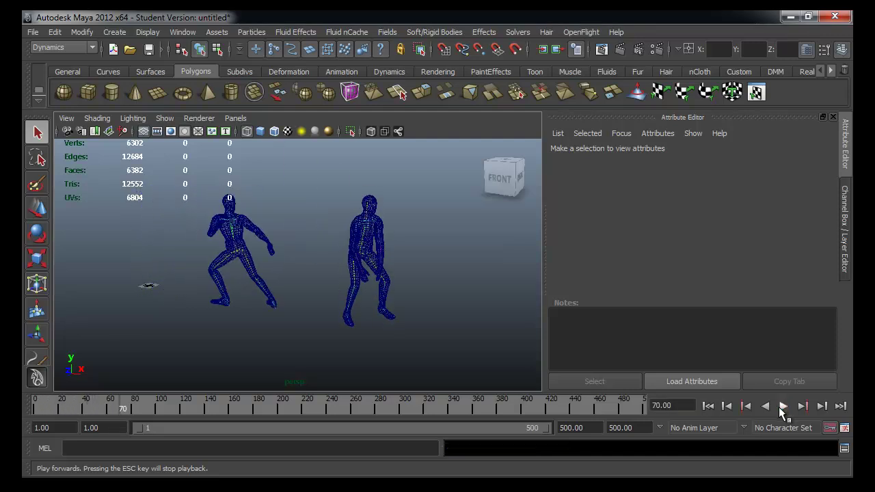
Try moving the right-hand character's knee joint, then undo the move.
left_click(350, 305)
key("w")
mouse_move(354, 287)
left_mouse_down()
mouse_move(388, 272)
mouse_move(354, 313)
left_mouse_up()
key("ctrl+z")
Pick up dunk1_root from the hip joint and slide the whole dunk1 character beside the fight character.
left_click_drag(405, 348, 341, 336, "alt")
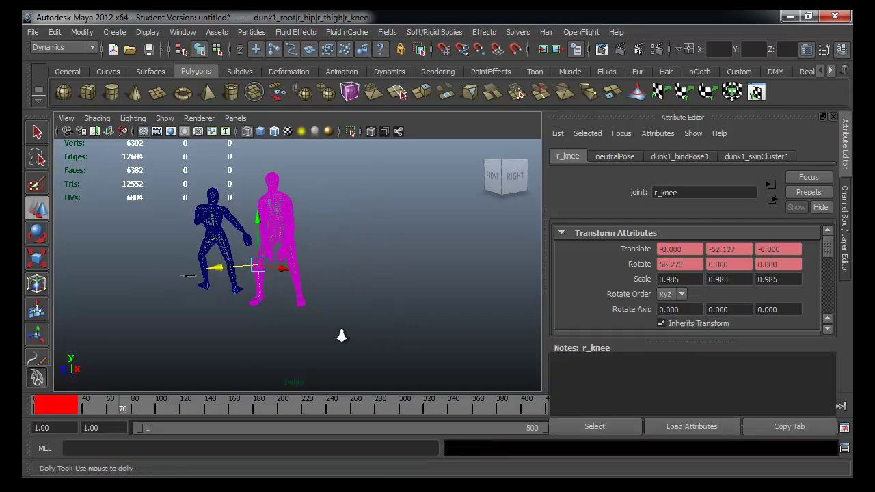
right_click_drag(342, 335, 319, 328, "alt")
mouse_move(318, 328)
left_mouse_down("alt")
mouse_move(319, 269)
mouse_move(305, 250)
left_mouse_up("alt")
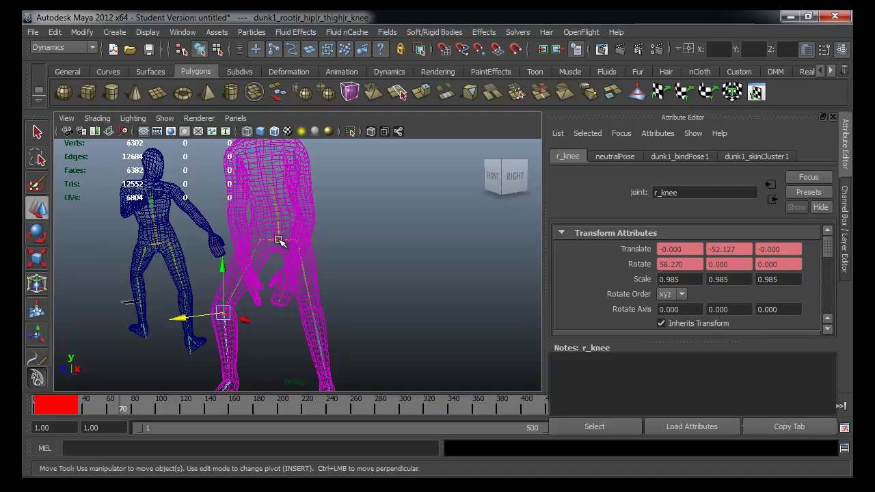
left_click(279, 243)
key("Up")
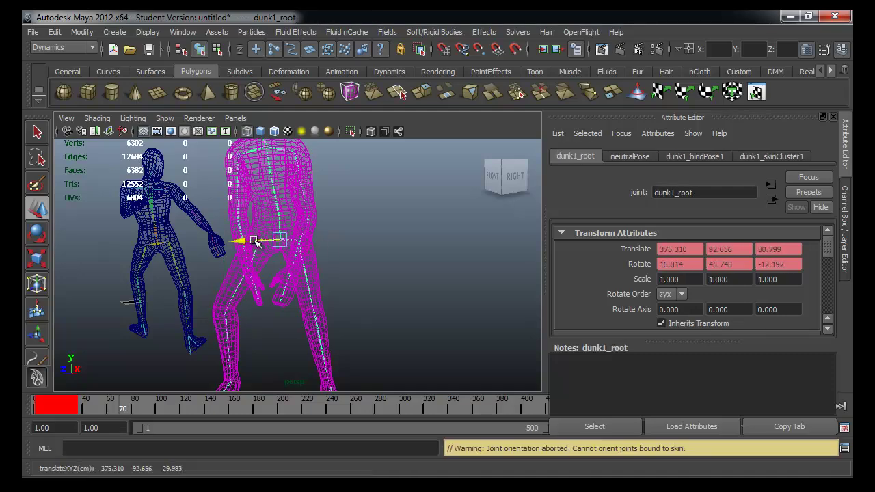
mouse_move(234, 246)
left_mouse_down()
mouse_move(461, 230)
mouse_move(396, 234)
mouse_move(497, 254)
mouse_move(356, 264)
left_mouse_up()
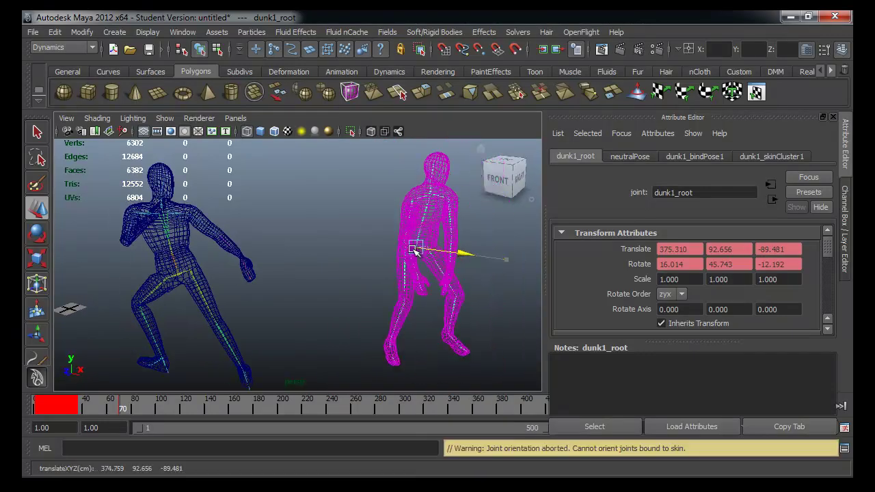
left_click_drag(284, 277, 461, 309, "alt")
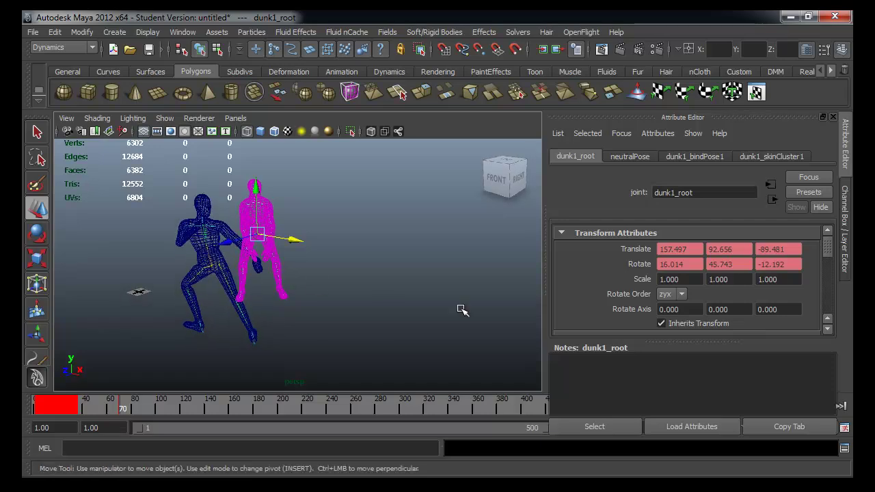
left_click(494, 365)
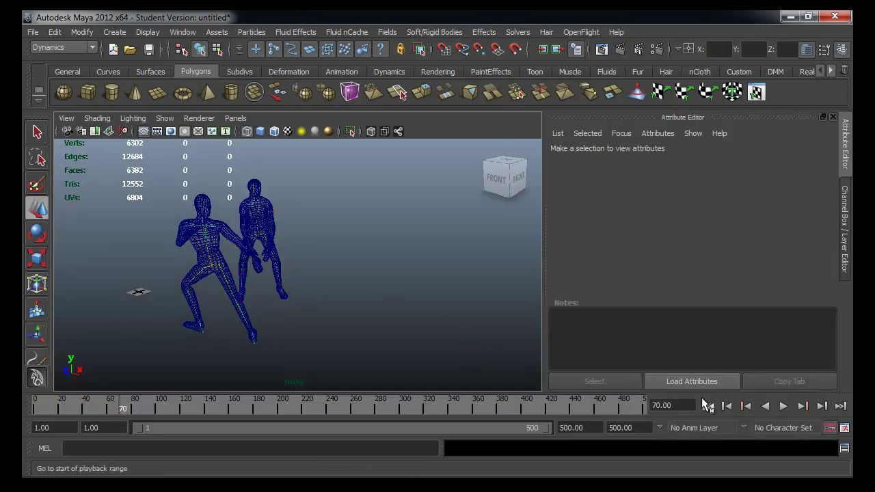
Replay both characters from the start, stop at frame 91, and tumble around them.
left_click(708, 405)
left_click(783, 406)
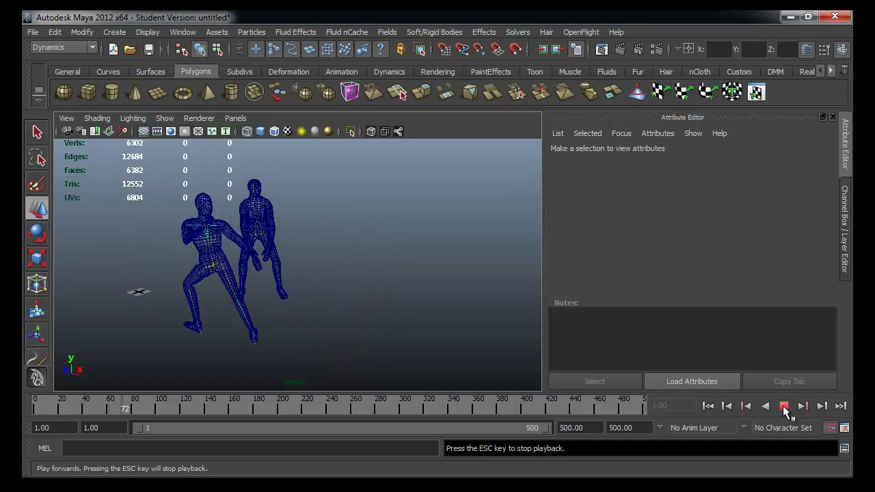
left_click(783, 407)
mouse_move(376, 317)
left_mouse_down("alt")
mouse_move(425, 326)
mouse_move(264, 360)
left_mouse_up("alt")
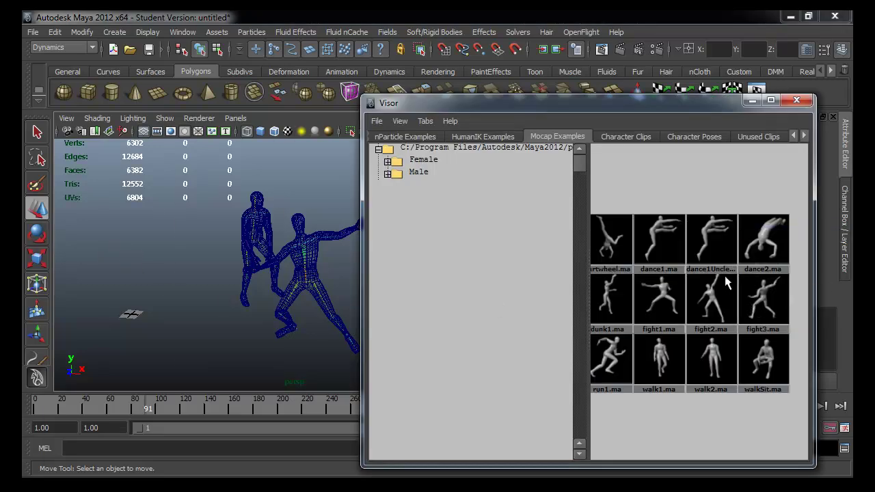
Start a new scene without saving and load the run1 motion-capture character.
left_click_drag(609, 301, 154, 278)
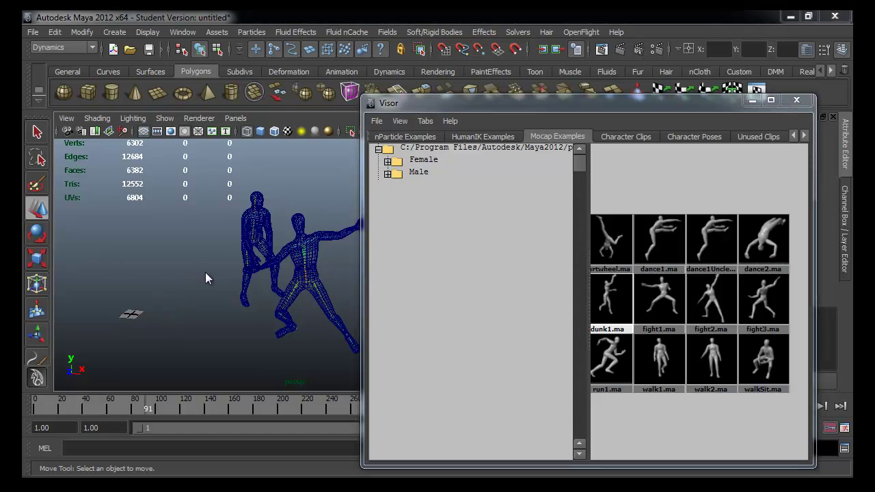
key("ctrl+n")
left_click(422, 252)
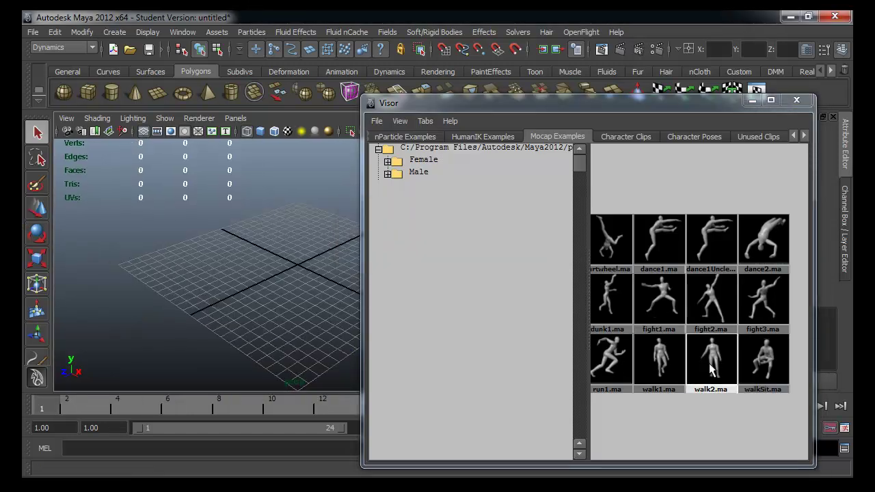
mouse_move(608, 362)
left_mouse_down()
mouse_move(252, 265)
mouse_move(298, 257)
mouse_move(252, 256)
mouse_move(278, 307)
left_mouse_up()
scroll(294, 287, "down", 3)
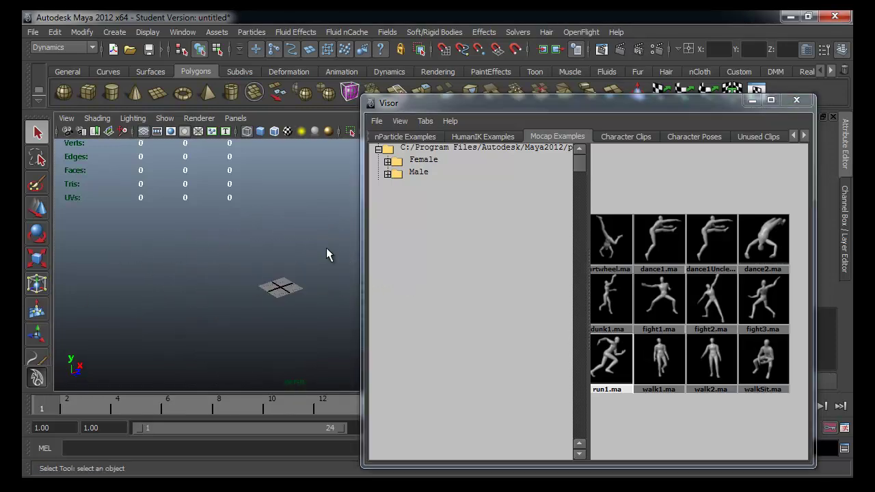
left_click(752, 99)
Extend the playback and animation end to 500 frames and play the run.
left_click_drag(406, 322, 437, 294, "alt")
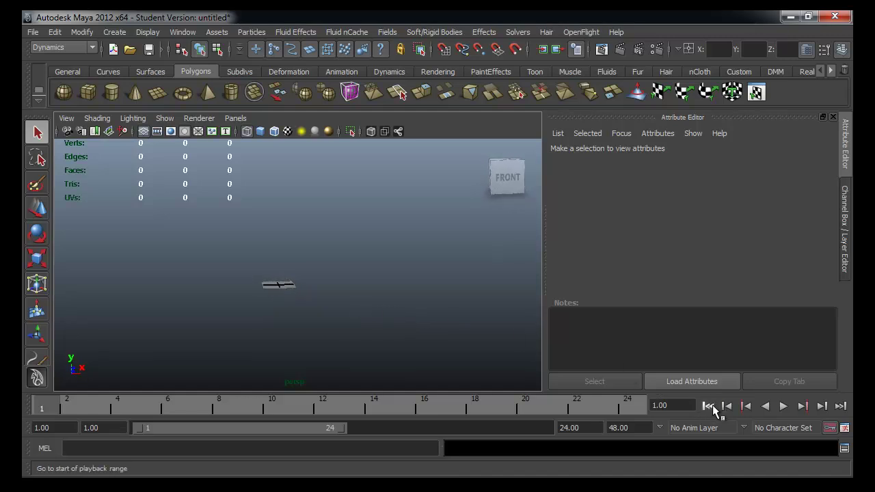
left_click(783, 406)
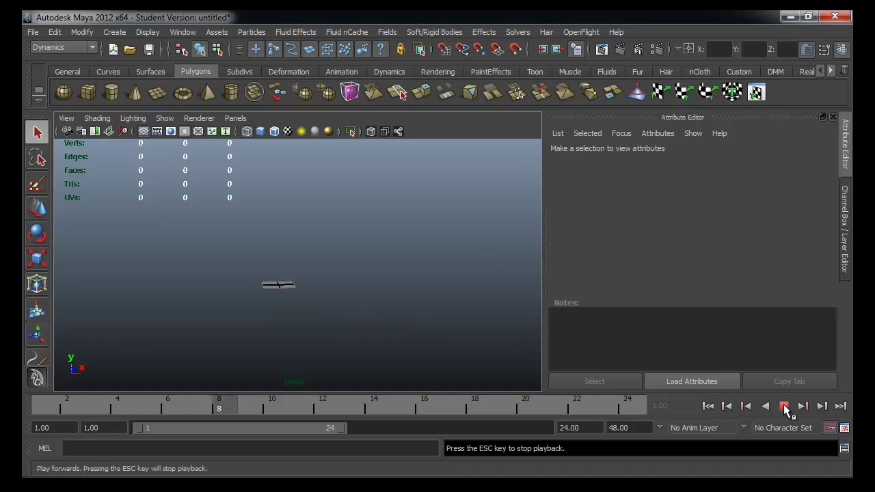
left_click(581, 427)
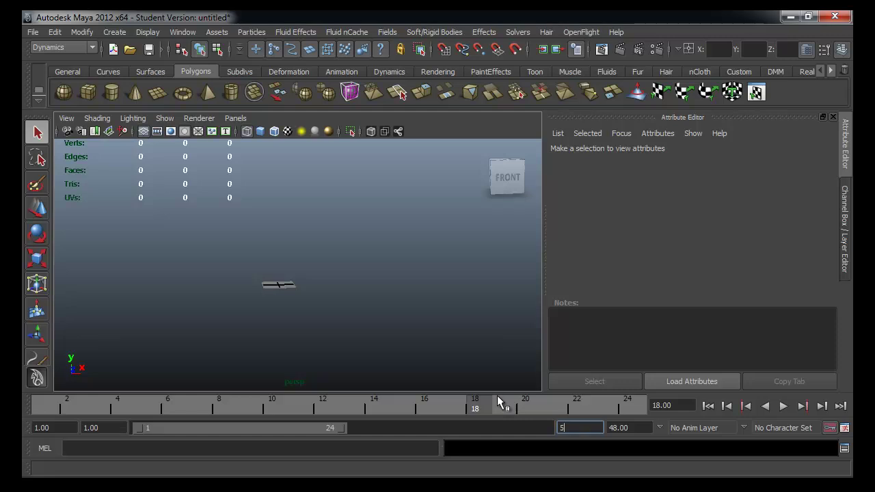
type("500")
key("Return")
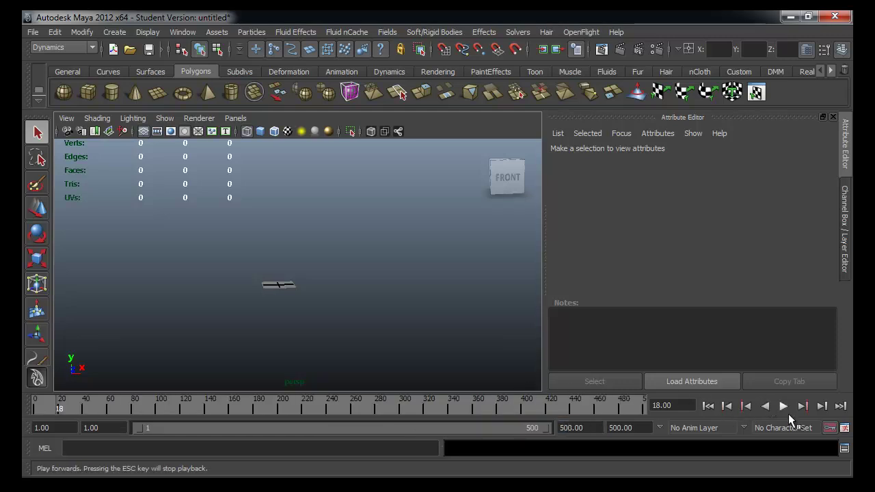
left_click(786, 408)
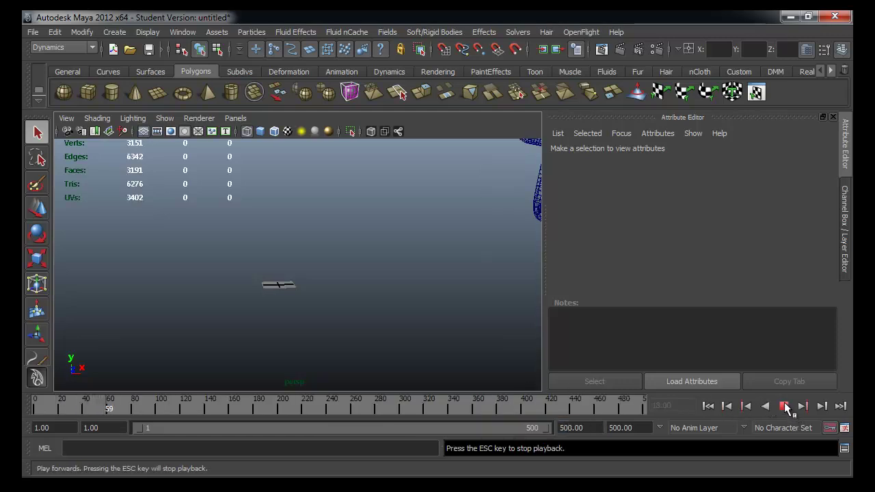
left_click(786, 407)
Replay the run from the first frame and frame the runner toward the lower right.
scroll(317, 266, "down", 3)
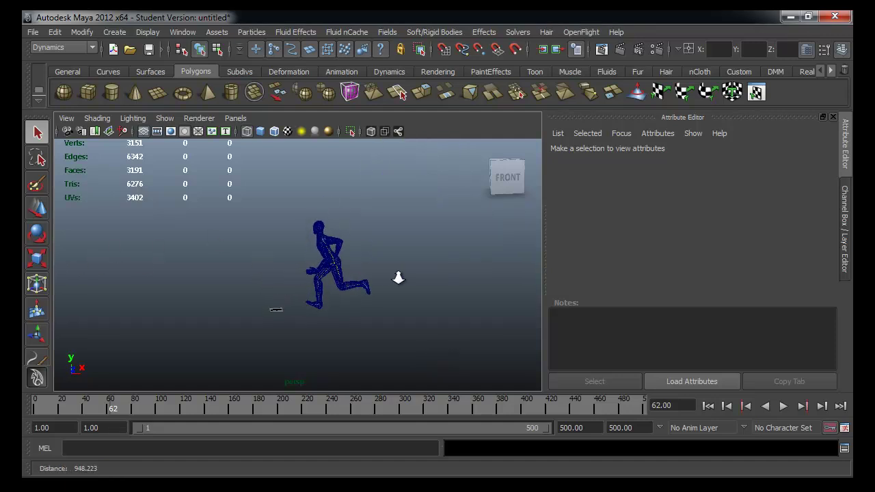
left_click(708, 406)
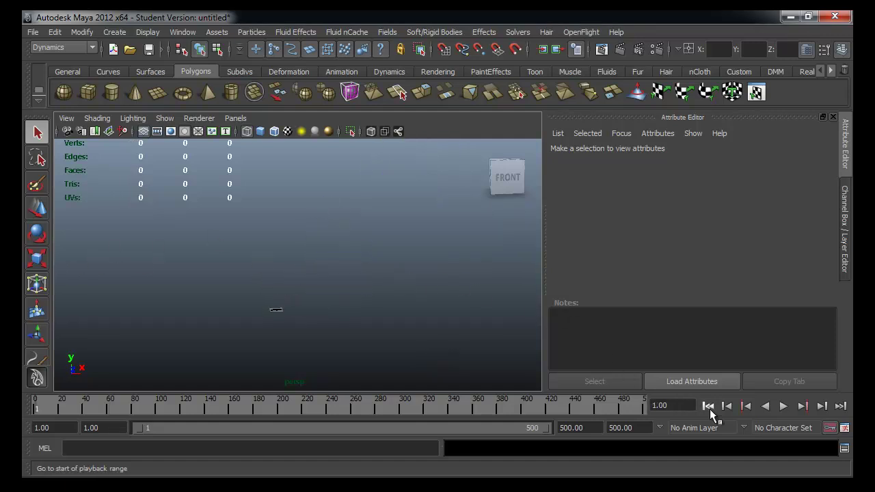
left_click(783, 406)
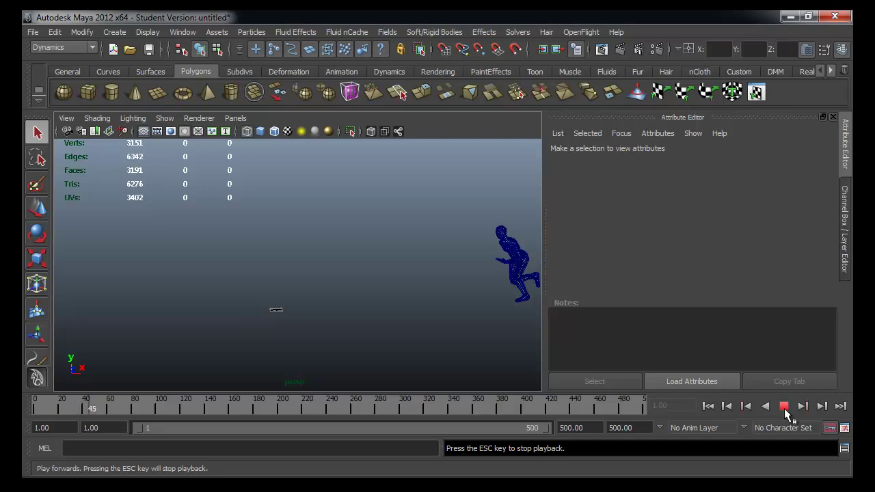
left_click(784, 408)
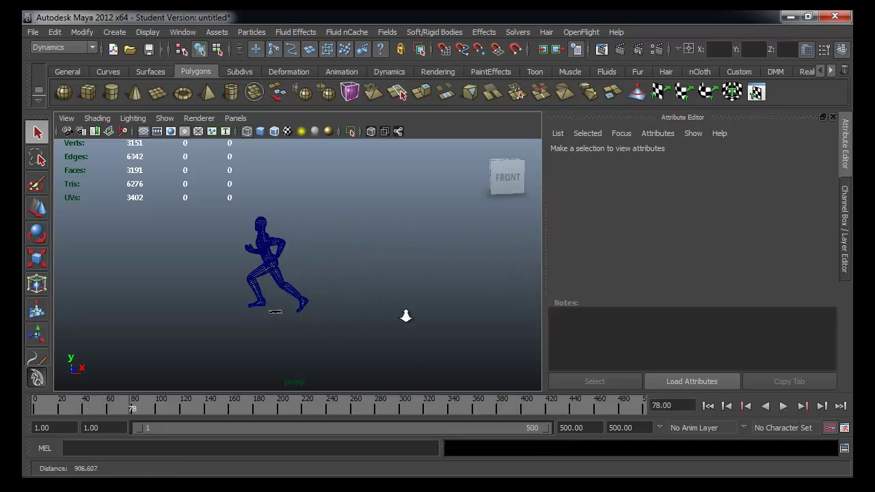
scroll(406, 313, "up", 3)
scroll(207, 318, "up", 3)
left_click_drag(207, 318, 293, 344, "alt")
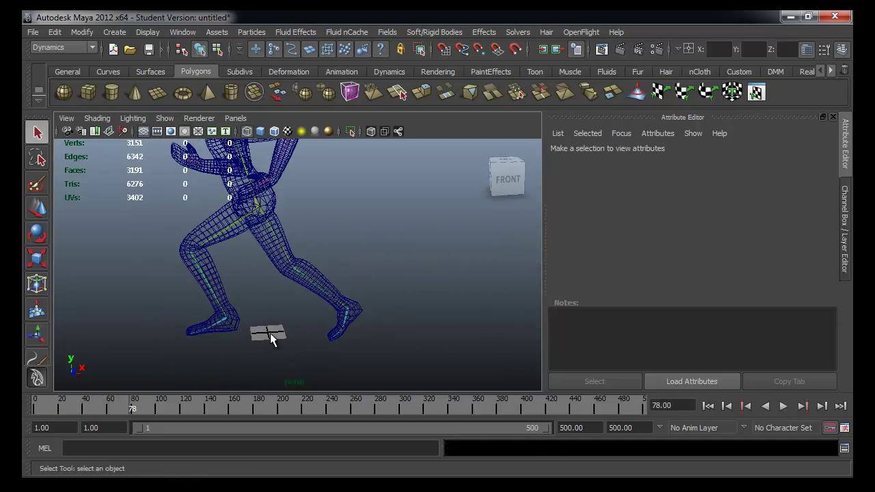
middle_click(278, 259, "alt")
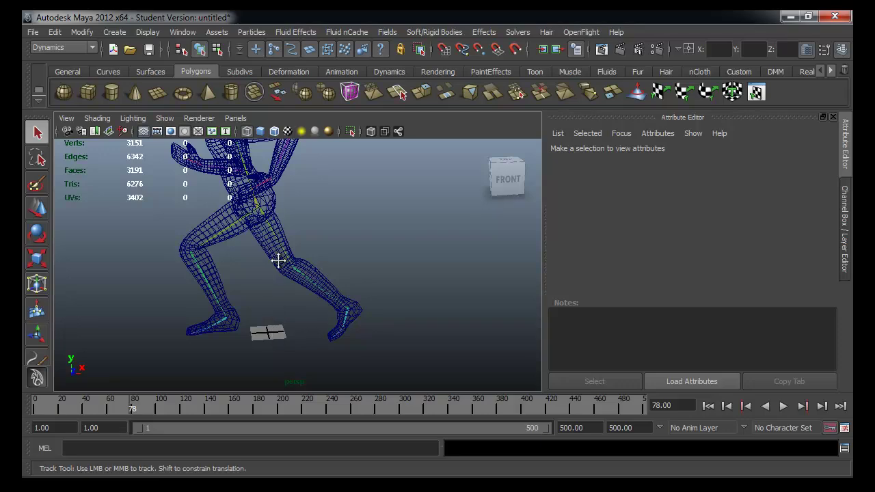
mouse_move(278, 260)
middle_mouse_down("alt")
mouse_move(299, 344)
mouse_move(290, 378)
middle_mouse_up("alt")
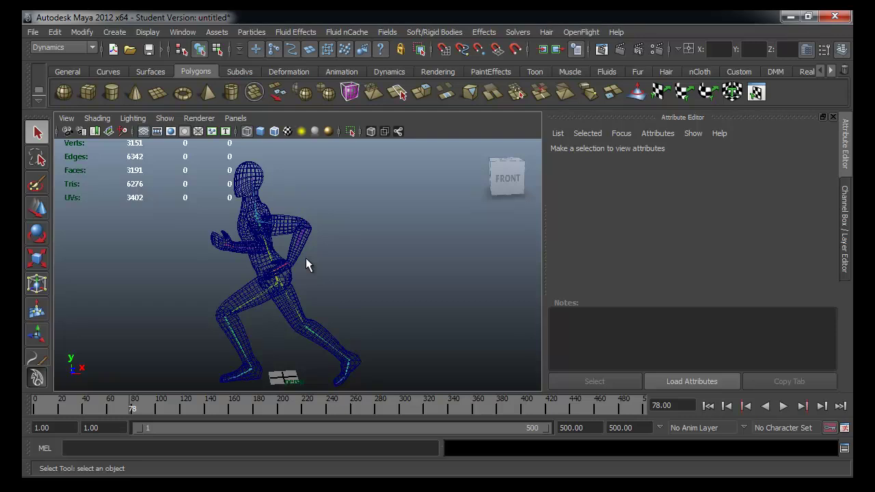
left_click(845, 430)
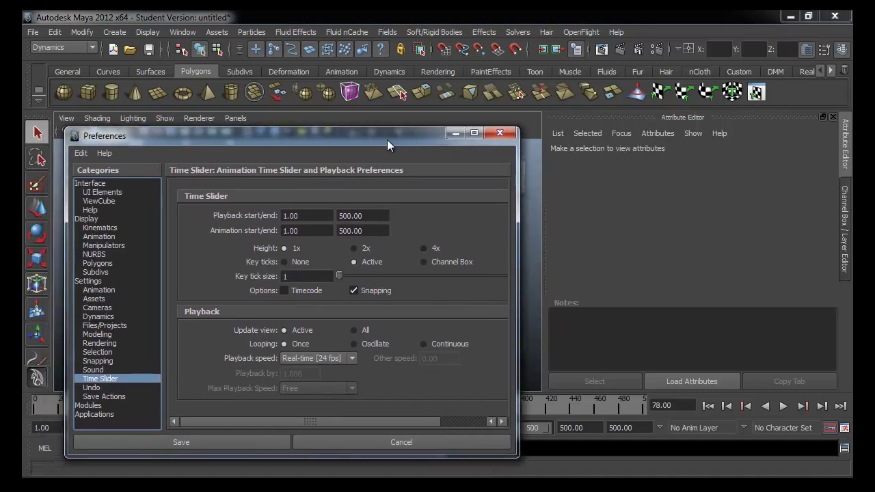
In Settings, choose PAL (25 fps) as the time unit, leave linear at centimeter, and save.
left_click_drag(387, 139, 427, 126)
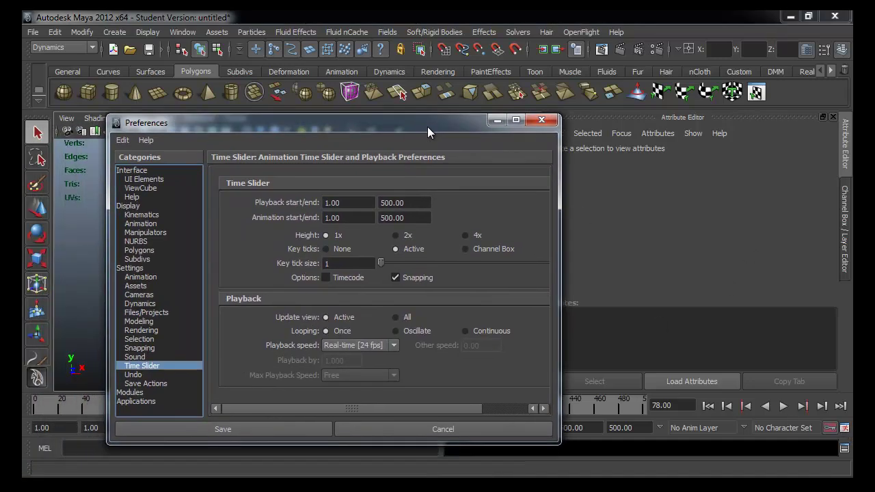
left_click(136, 268)
left_click(349, 285)
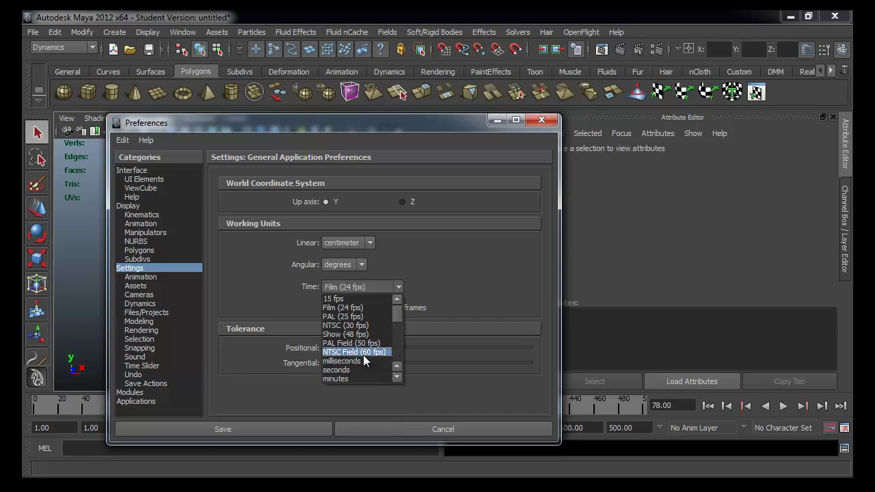
left_click(348, 316)
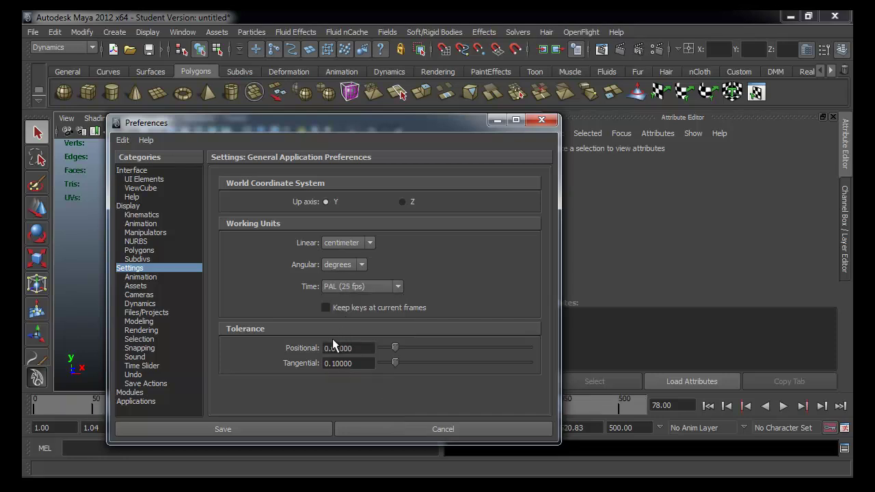
left_click(356, 244)
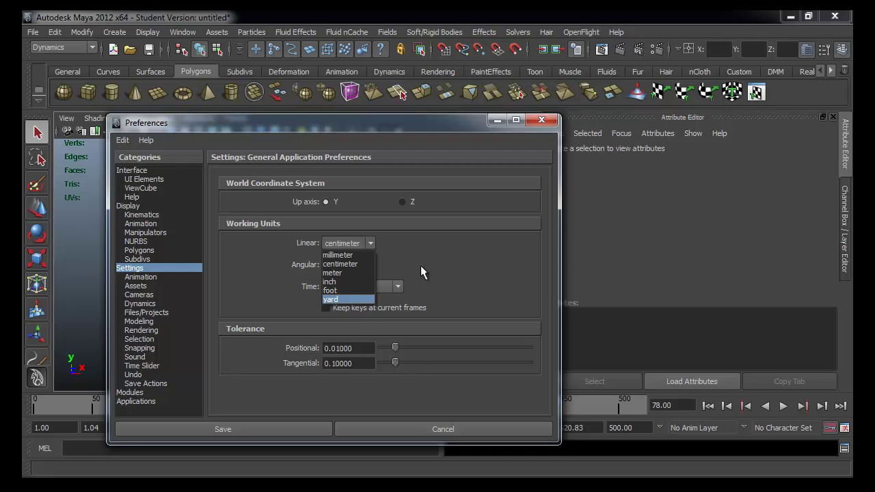
left_click(361, 264)
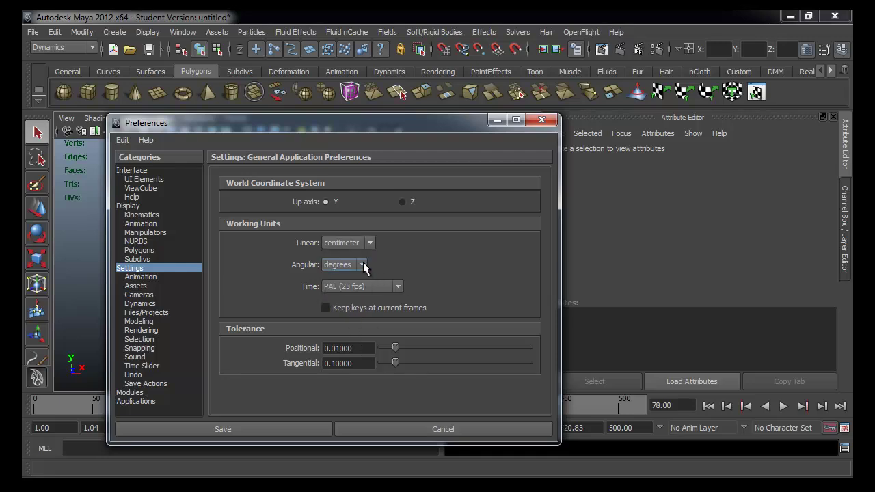
left_click(266, 431)
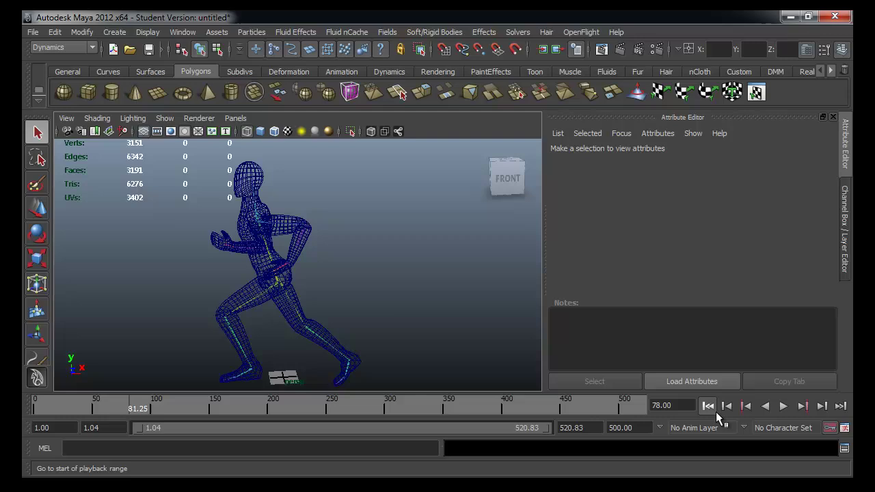
left_click(710, 407)
left_click(784, 406)
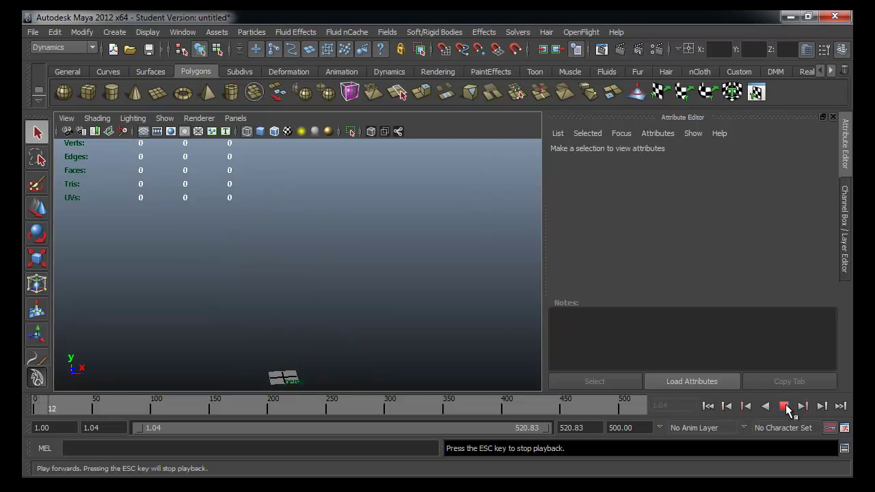
left_click(784, 406)
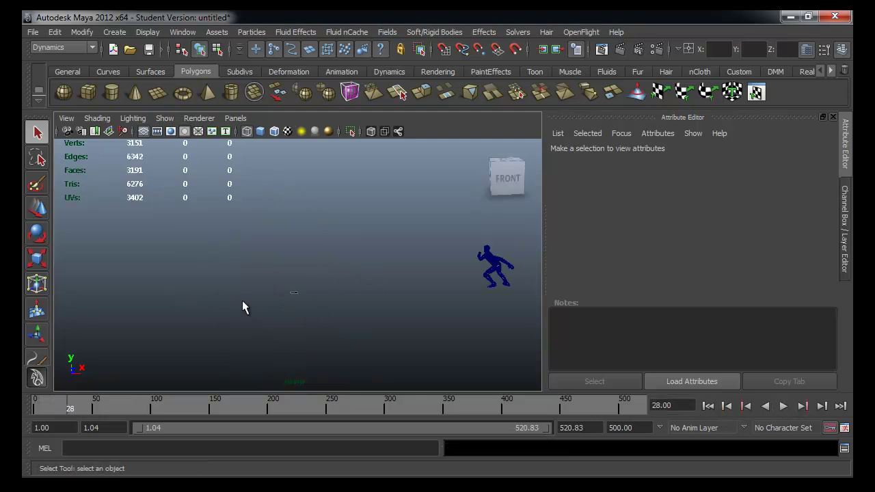
left_click(708, 406)
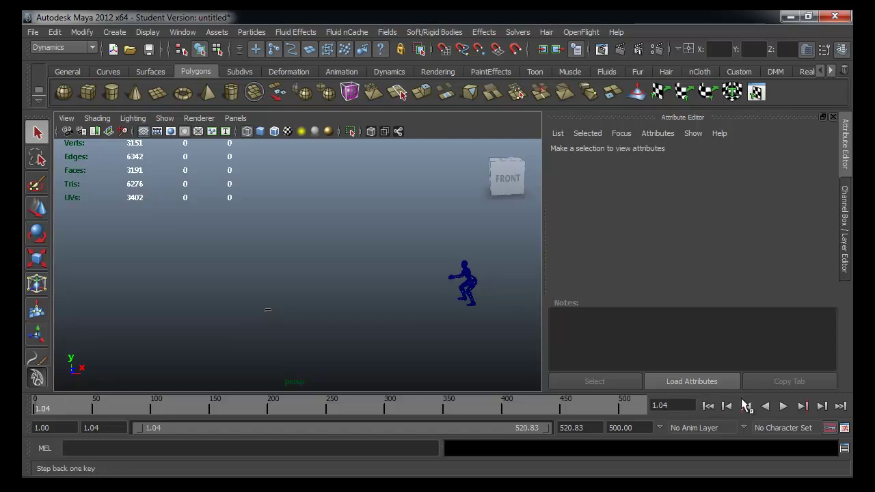
left_click(784, 406)
left_click(784, 406)
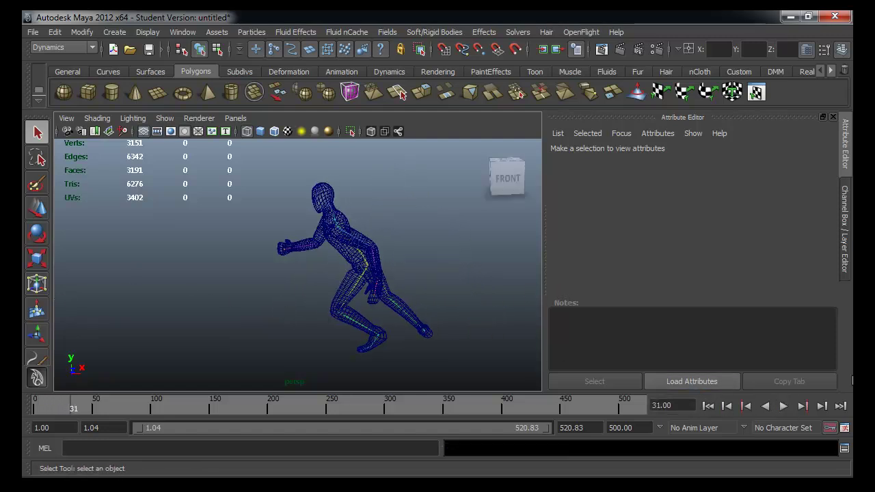
left_click(708, 406)
mouse_move(378, 350)
left_mouse_down("alt")
mouse_move(293, 321)
mouse_move(475, 332)
mouse_move(412, 346)
mouse_move(391, 332)
left_mouse_up("alt")
right_click_drag(391, 332, 335, 324, "alt")
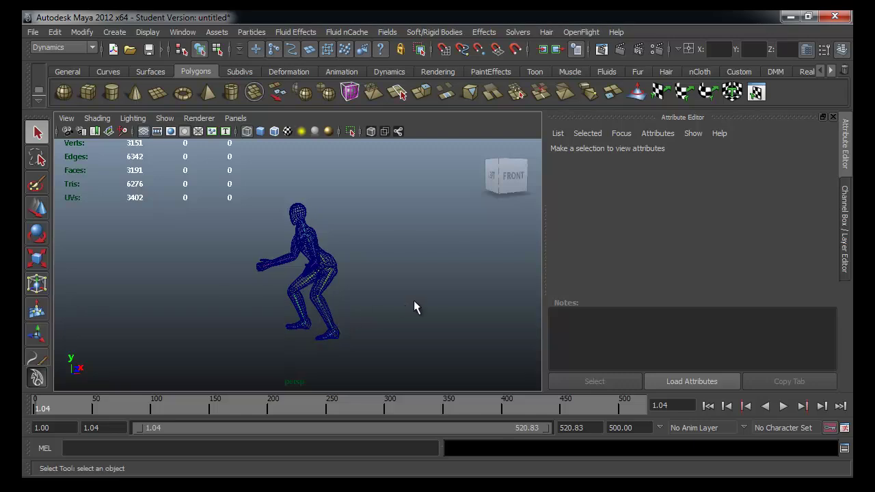
middle_click_drag(414, 307, 442, 305, "alt")
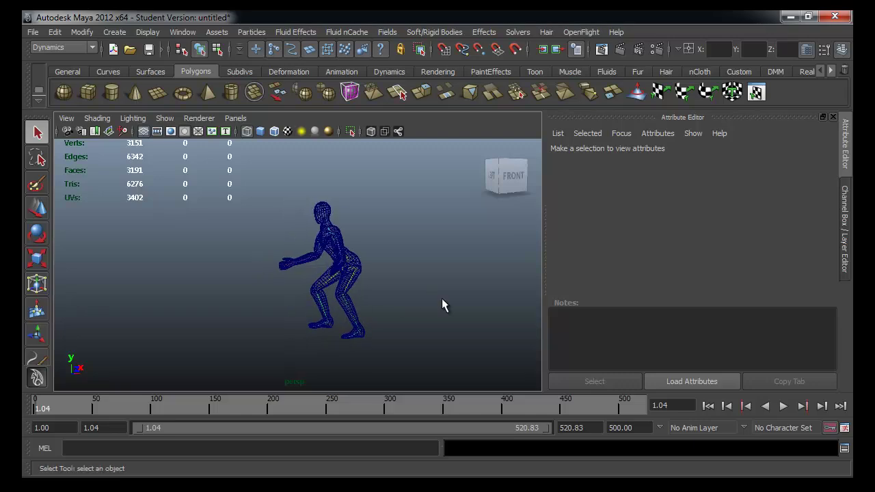
left_click(783, 406)
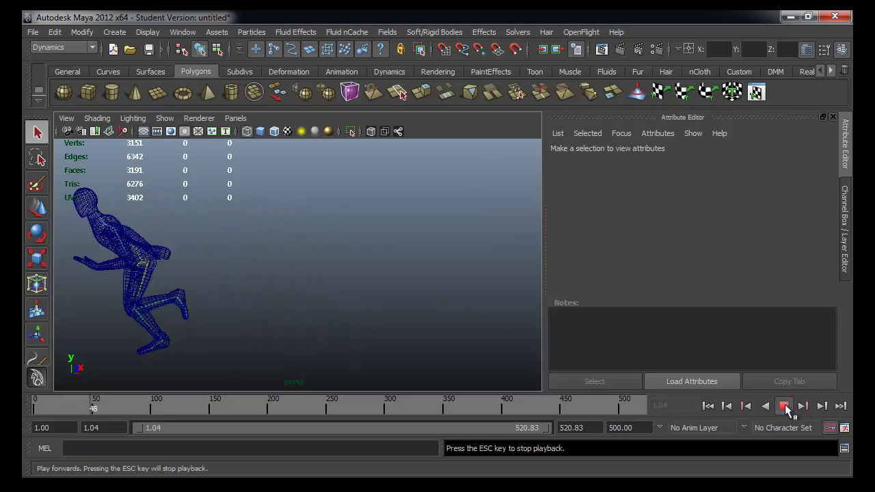
left_click(783, 406)
middle_click_drag(174, 299, 319, 279, "alt")
right_click_drag(319, 279, 244, 285, "alt")
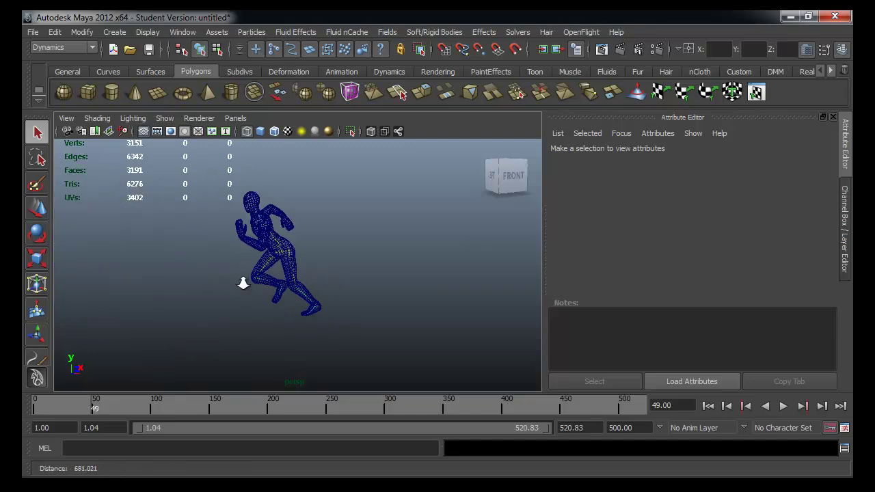
middle_click_drag(244, 284, 294, 293, "alt")
left_click(783, 406)
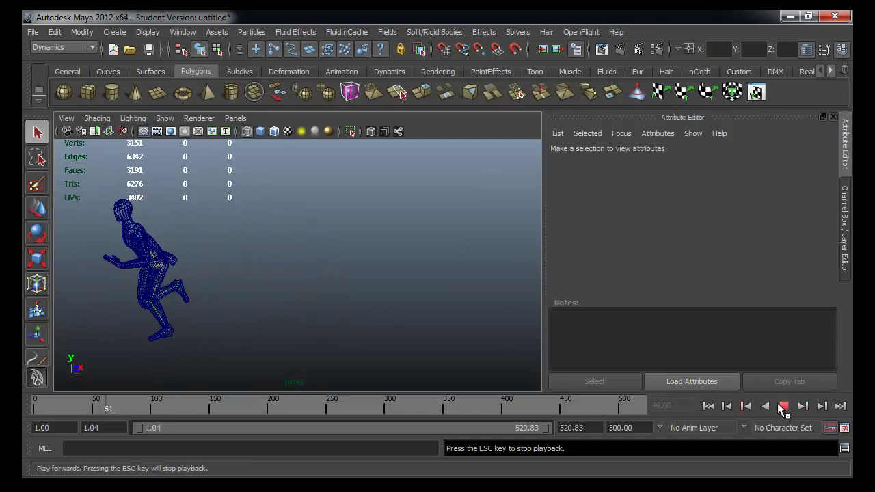
left_click(783, 405)
middle_click_drag(151, 279, 280, 305, "alt")
mouse_move(280, 305)
right_mouse_down("alt")
mouse_move(349, 297)
mouse_move(264, 317)
right_mouse_up("alt")
middle_click_drag(263, 316, 320, 316, "alt")
mouse_move(321, 316)
left_mouse_down("alt")
mouse_move(302, 324)
mouse_move(318, 328)
left_mouse_up("alt")
mouse_move(318, 328)
right_mouse_down("alt")
mouse_move(182, 307)
mouse_move(395, 314)
mouse_move(213, 306)
right_mouse_up("alt")
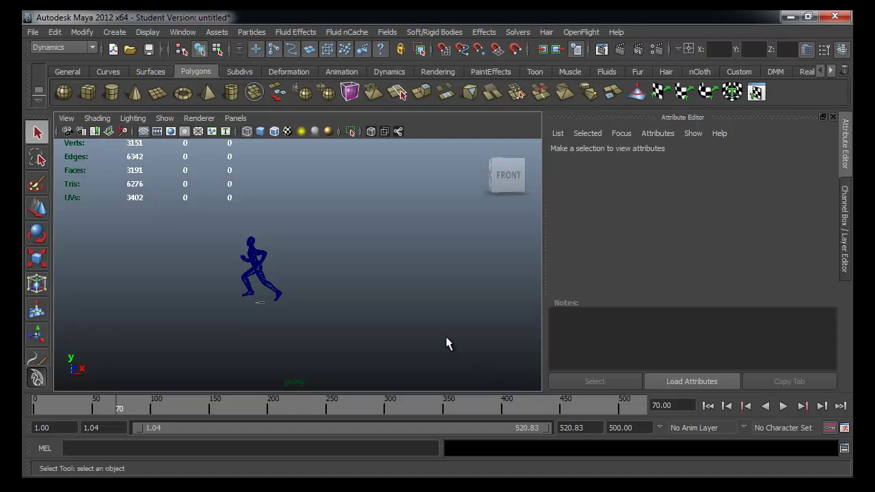
Start a new scene and browse to the Male > Sean mocap clips.
key("ctrl+n")
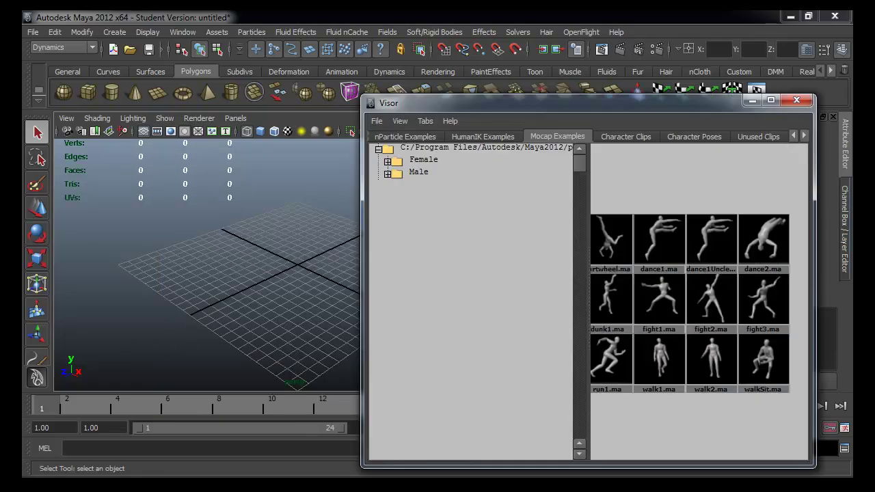
left_click(425, 161)
left_click(416, 172)
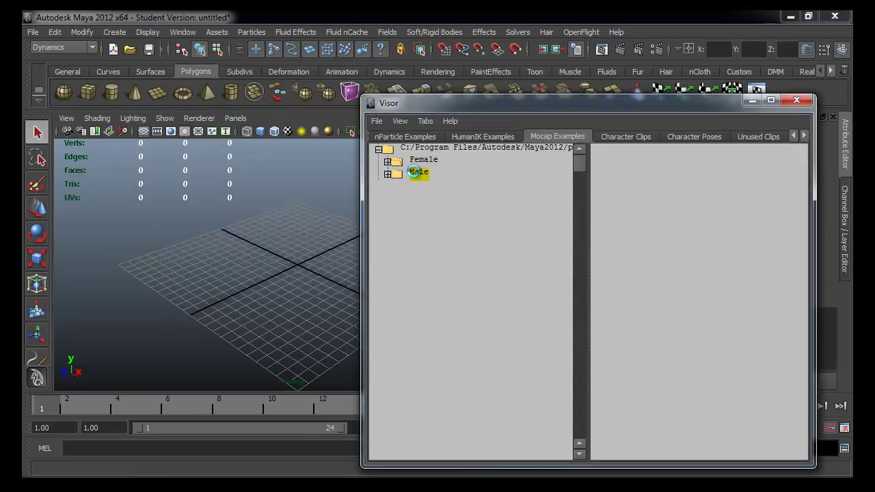
left_click(387, 175)
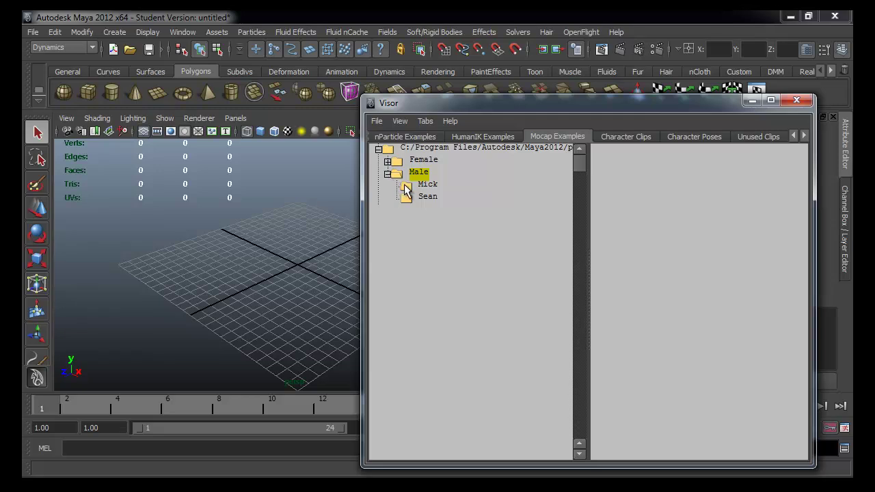
left_click(425, 198)
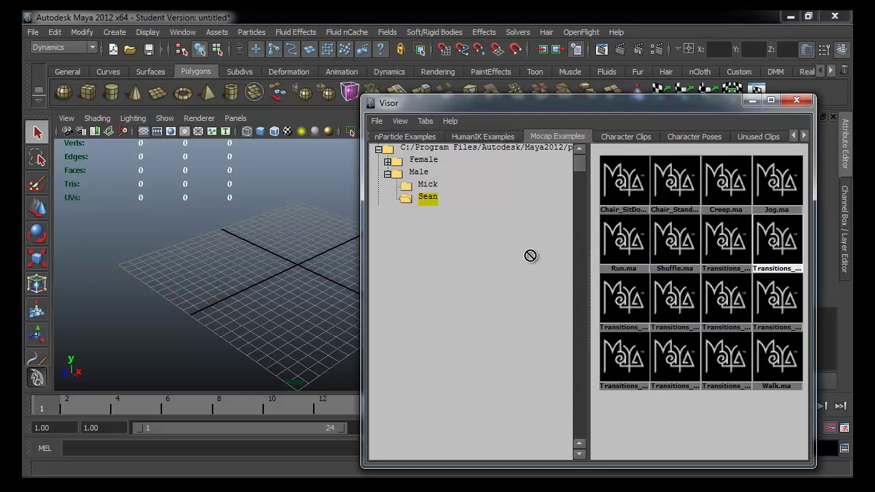
Drop a Sean mocap clip into the scene and close the example browser.
left_click_drag(530, 256, 182, 244)
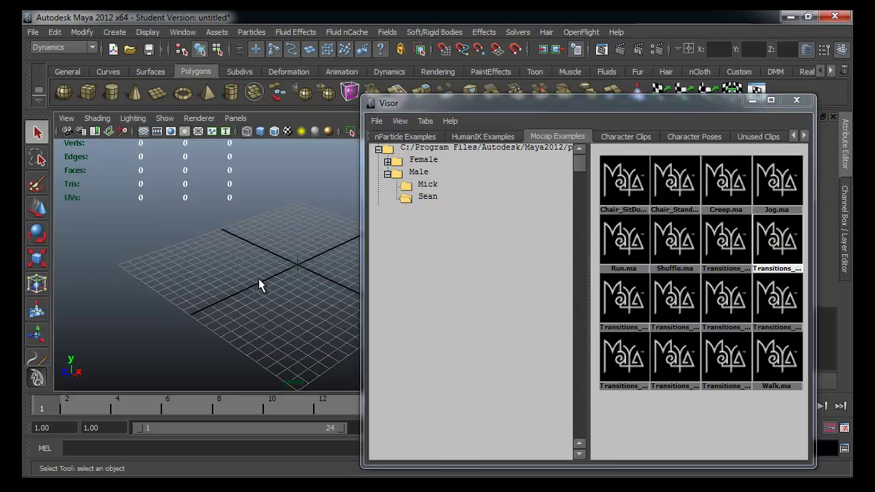
left_click(770, 100)
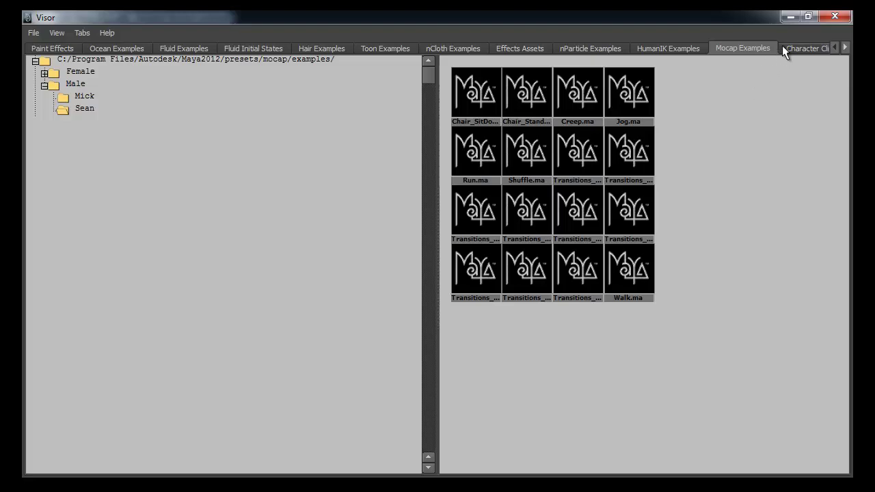
left_click(807, 16)
left_click(801, 97)
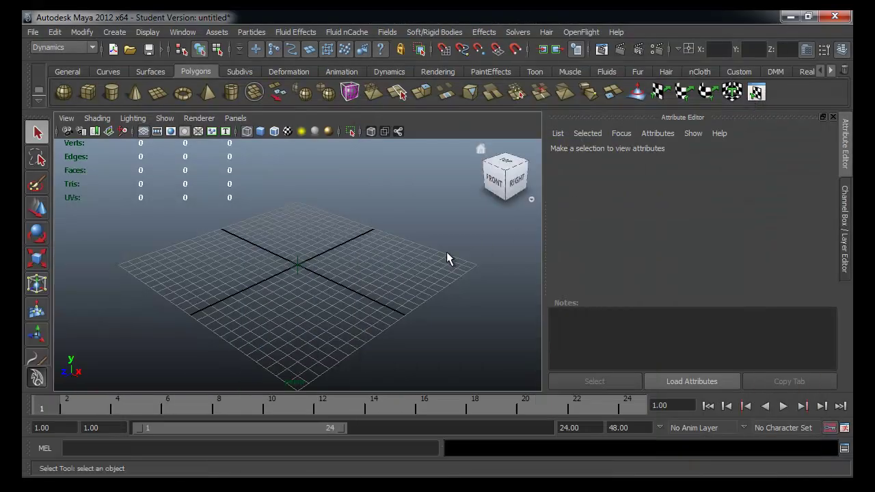
Preview the walking skeleton, then set the animation end time to 500.
scroll(195, 269, "down", 6)
mouse_move(230, 273)
left_mouse_down("alt")
mouse_move(334, 241)
mouse_move(396, 287)
mouse_move(330, 254)
left_mouse_up("alt")
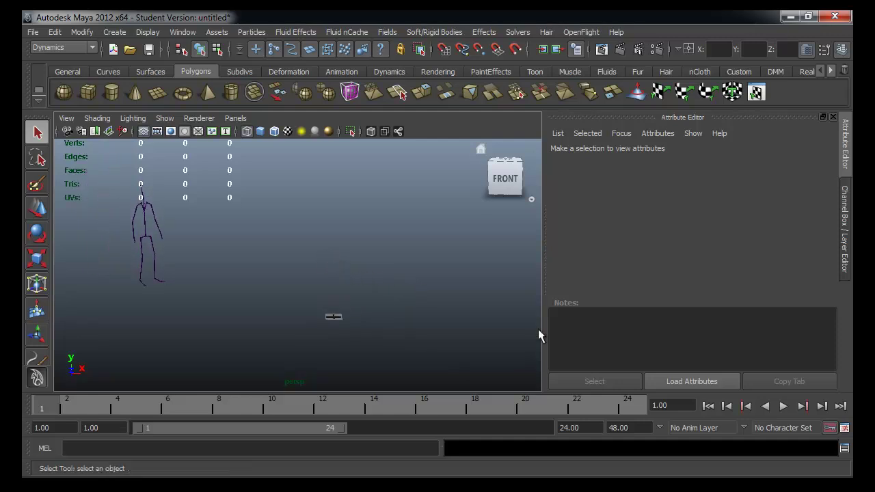
left_click(716, 405)
left_click(781, 405)
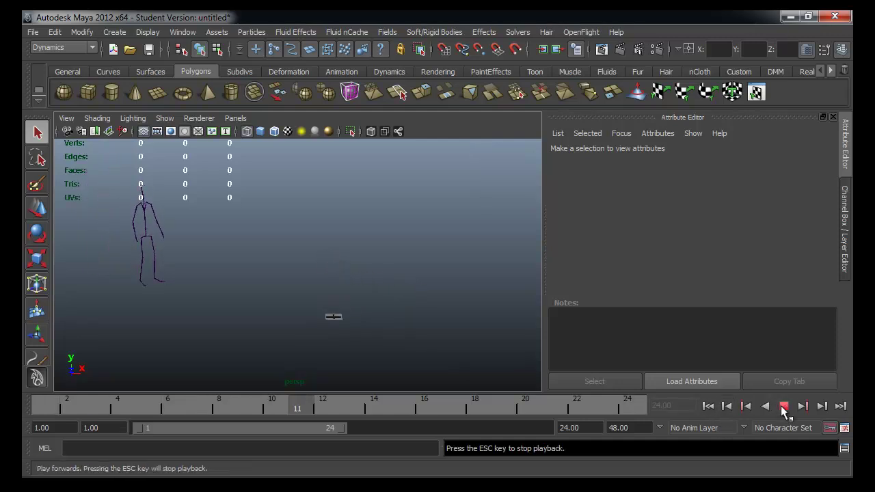
key("Escape")
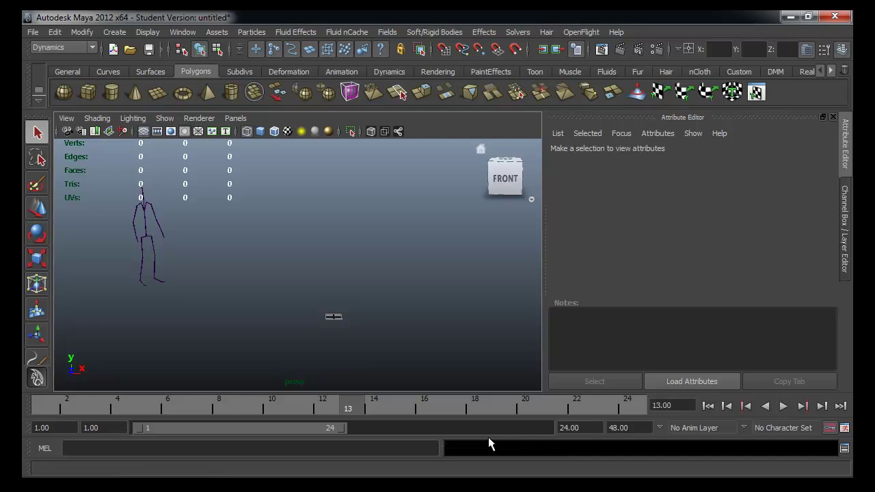
double_click(568, 428)
type("500")
key("Return")
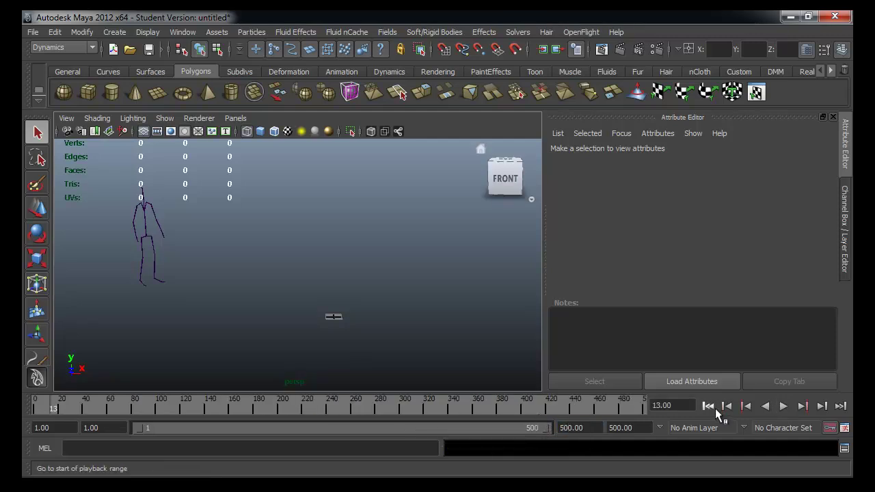
Play the walk over the longer range to frame 364, then start a new scene without saving.
left_click(783, 406)
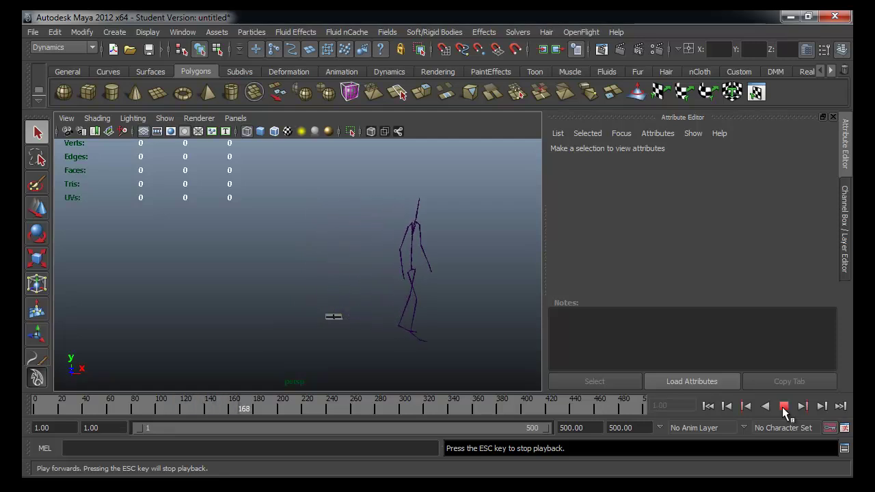
left_click(783, 406)
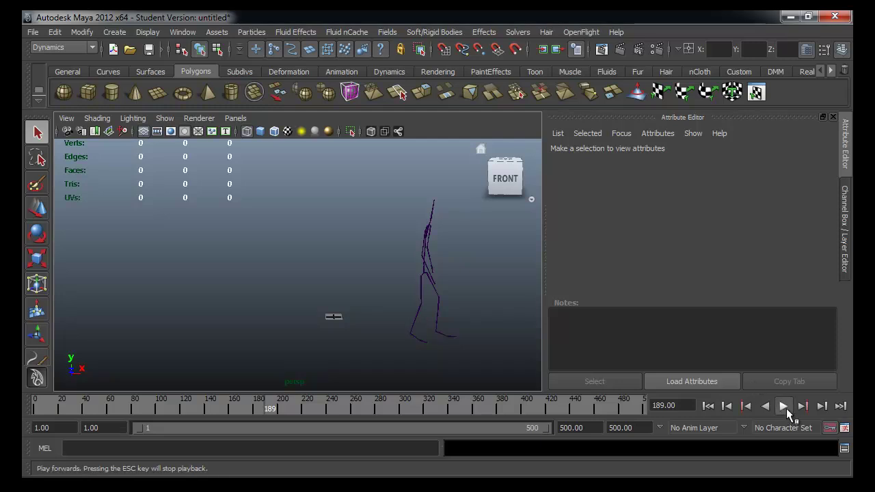
left_click(783, 406)
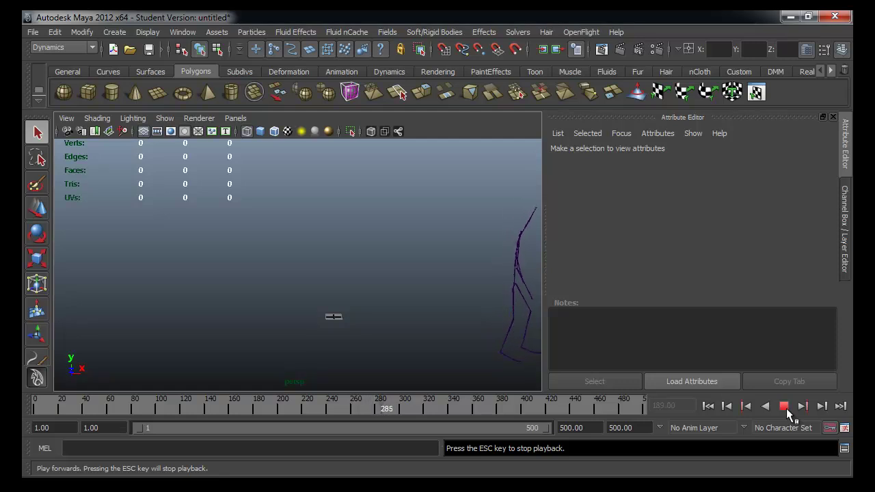
left_click(784, 407)
middle_click_drag(445, 274, 362, 262, "alt")
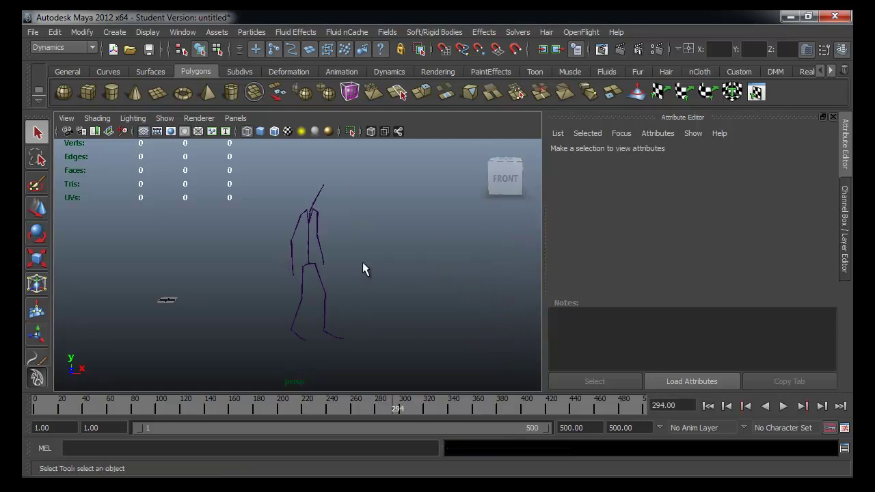
left_click(784, 406)
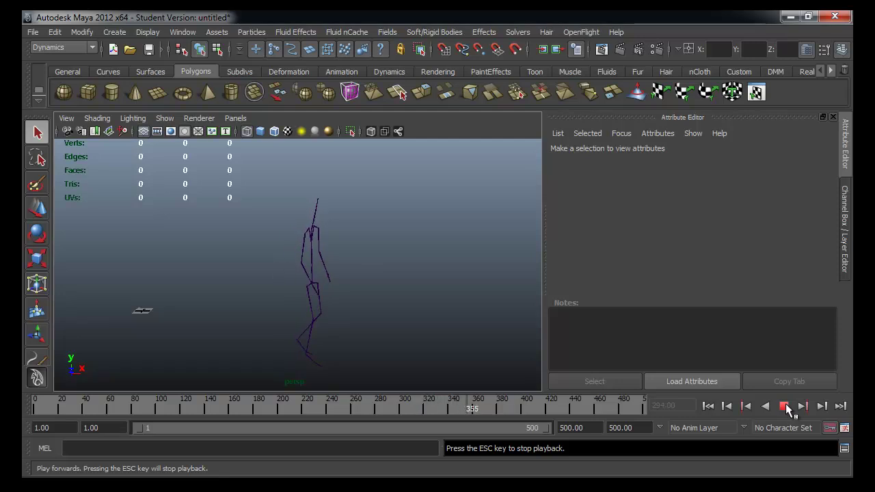
left_click(784, 406)
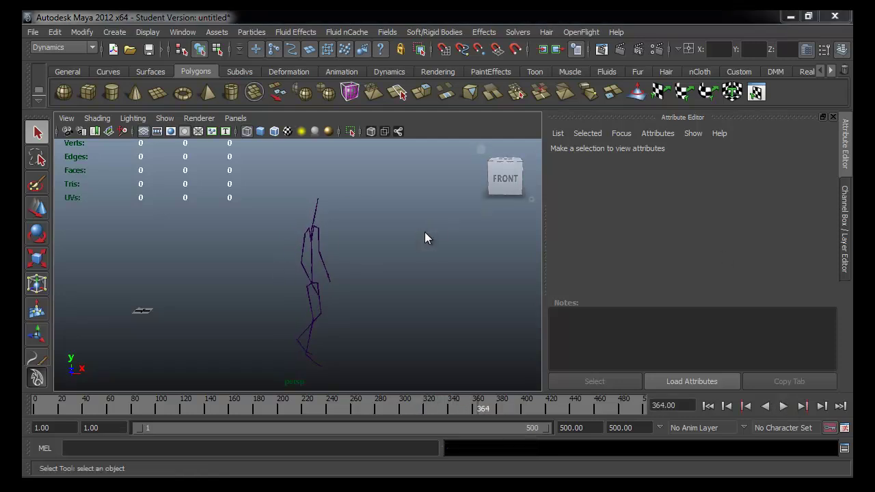
key("ctrl+n")
left_click(440, 257)
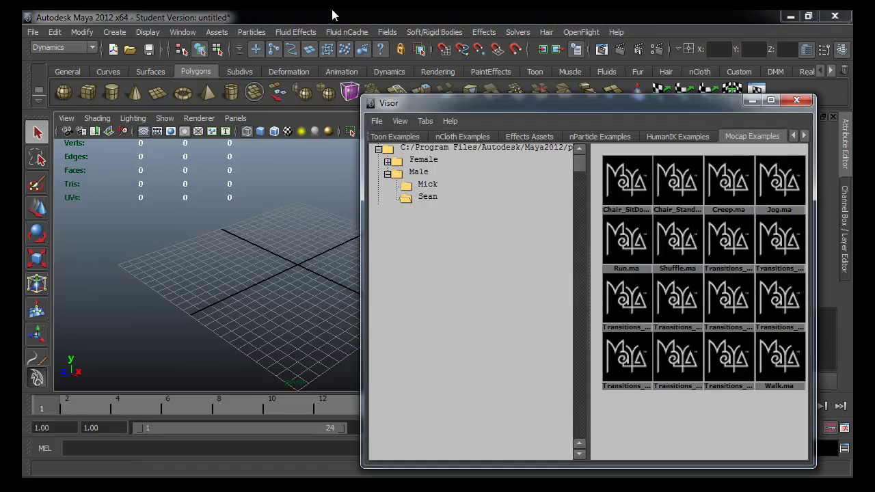
Browse the HumanIK, nParticle, Effects Assets and nCloth example collections.
left_click_drag(584, 241, 509, 243)
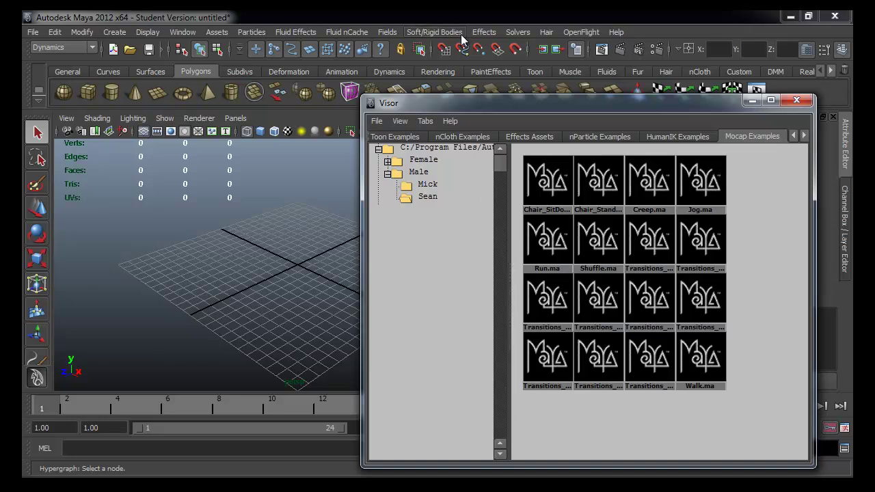
left_click(424, 197)
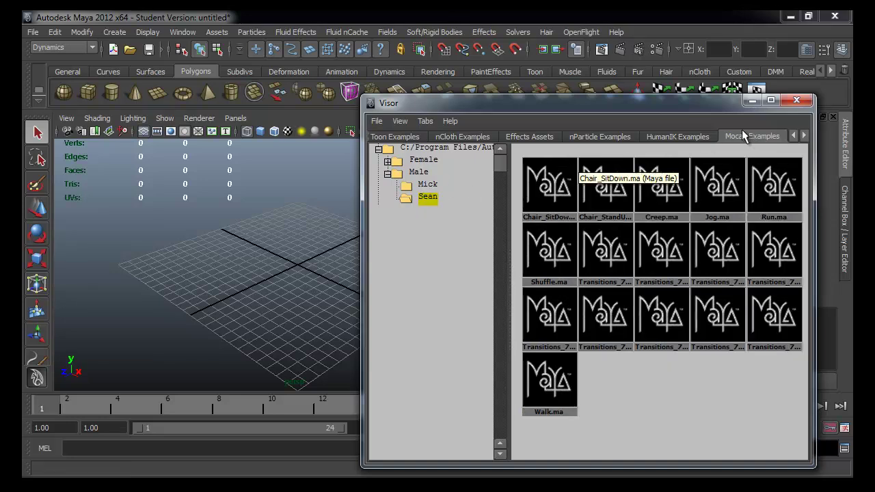
left_click(676, 135)
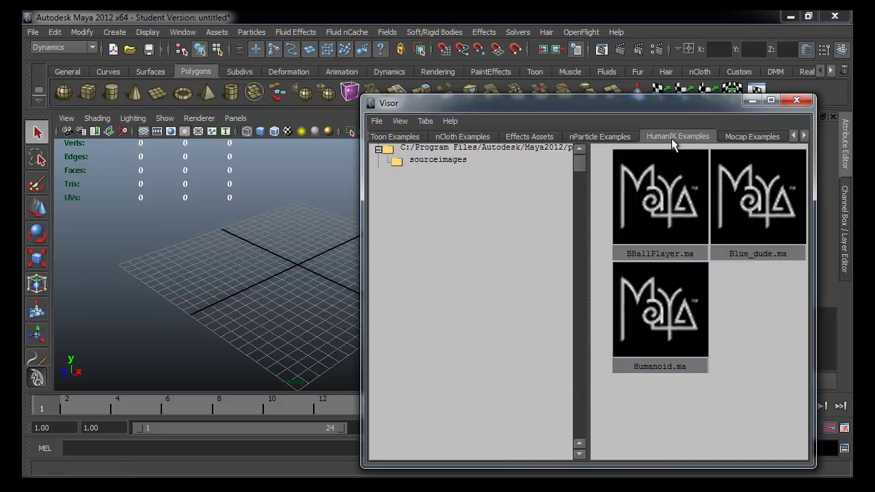
left_click(586, 137)
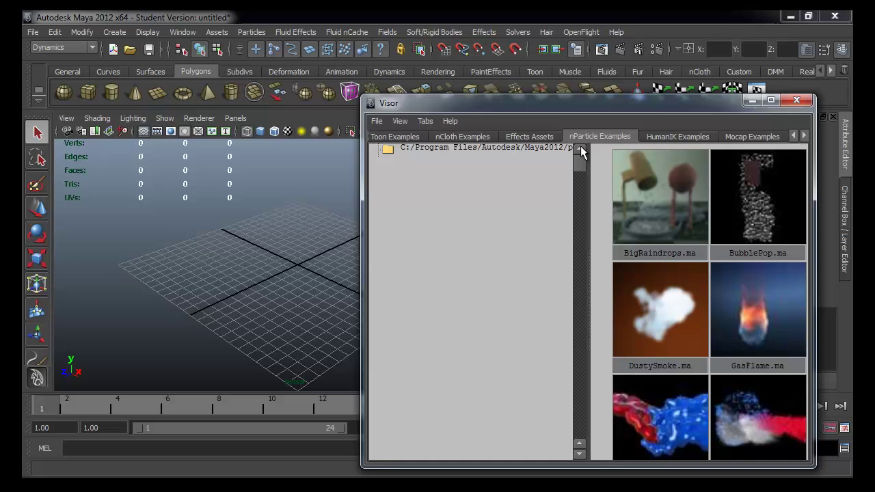
left_click(534, 135)
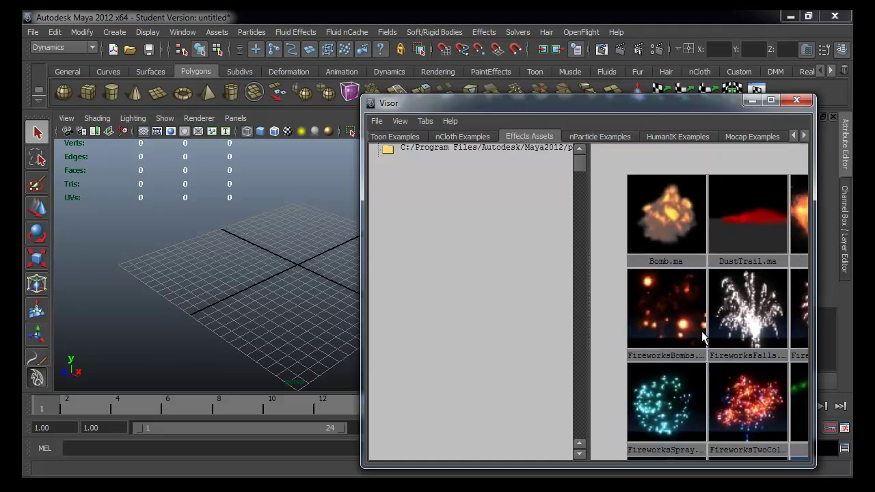
scroll(702, 330, "down", 2)
mouse_move(707, 295)
middle_mouse_down("alt")
mouse_move(628, 254)
mouse_move(609, 272)
middle_mouse_up("alt")
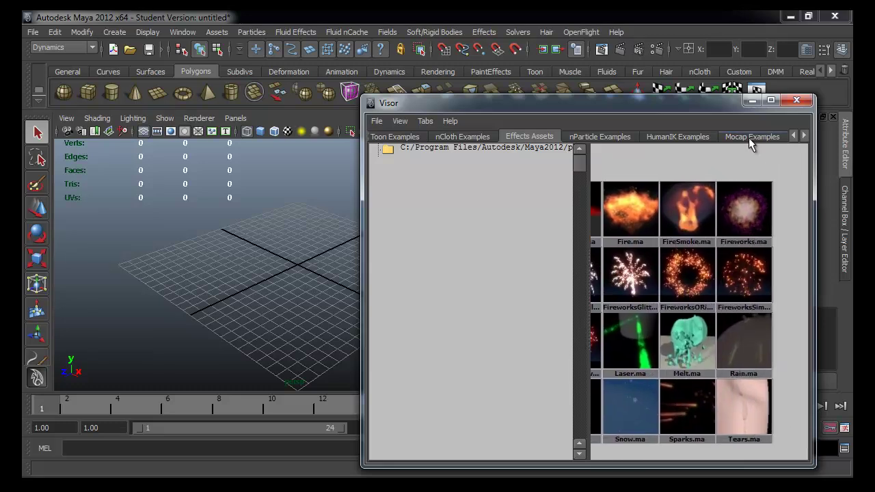
left_click(462, 137)
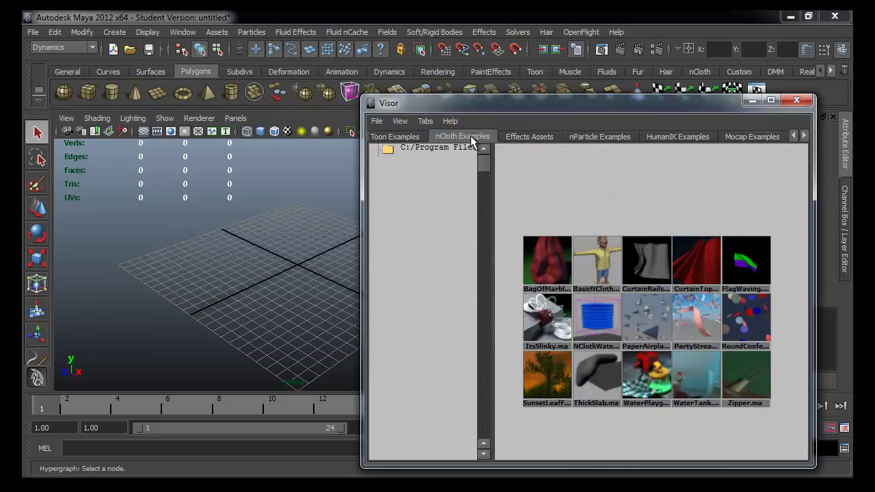
Look through the Character Poses, Character Clips, Unused Clips, Unused Poses and Projects tabs.
left_click(804, 136)
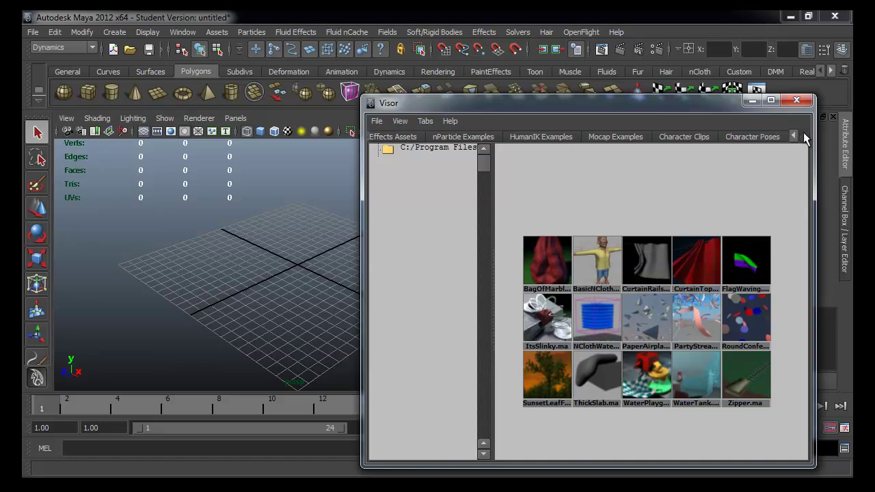
left_click(804, 136)
left_click(637, 139)
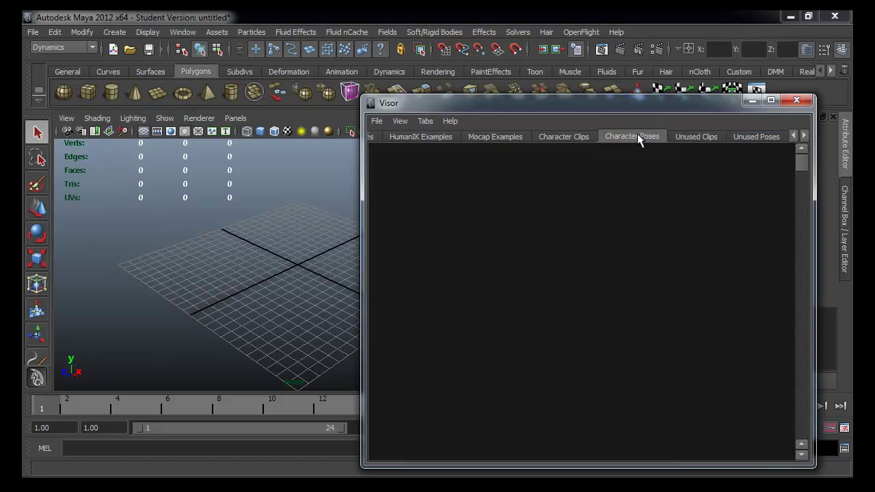
left_click(557, 135)
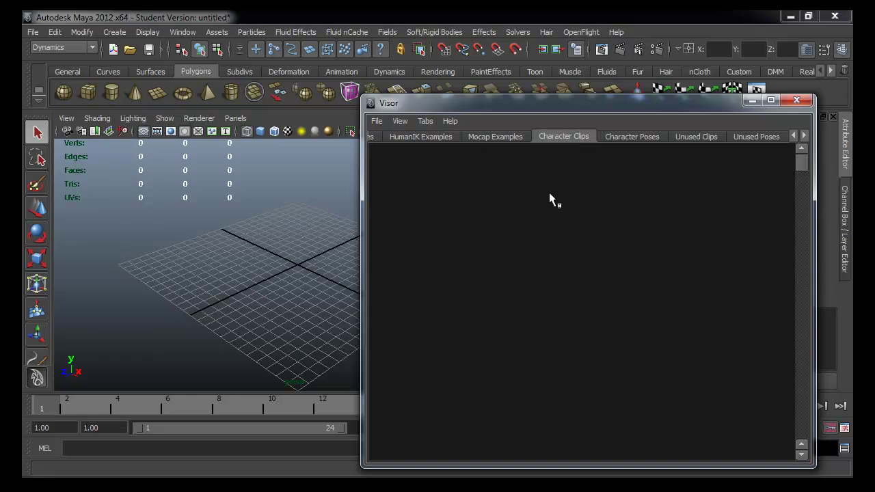
left_click(711, 137)
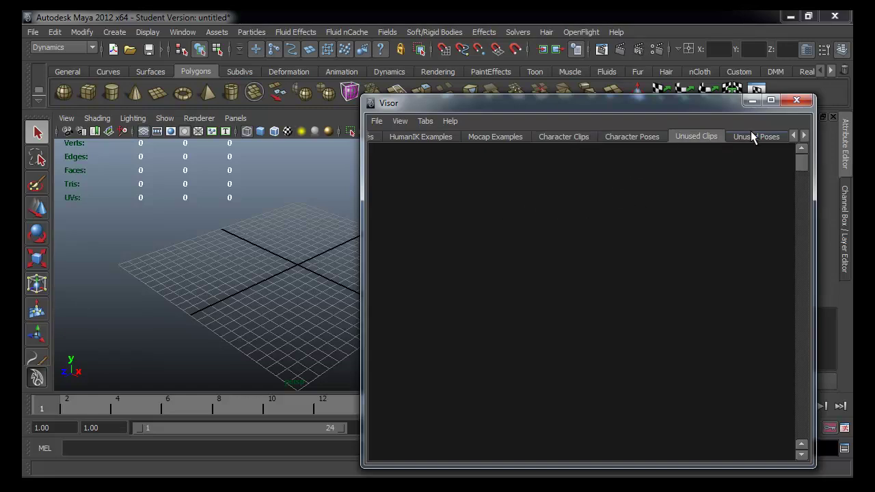
left_click(751, 136)
left_click(805, 136)
left_click(784, 138)
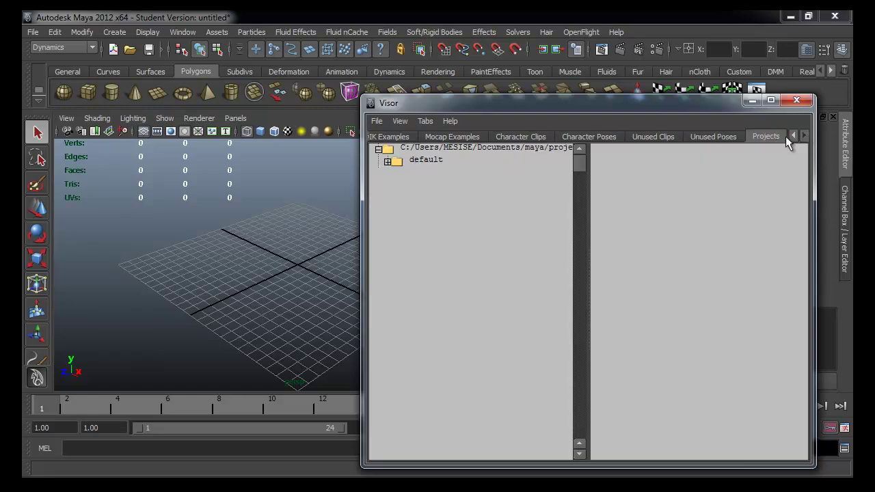
left_click(792, 135)
left_click(793, 136)
left_click(793, 135)
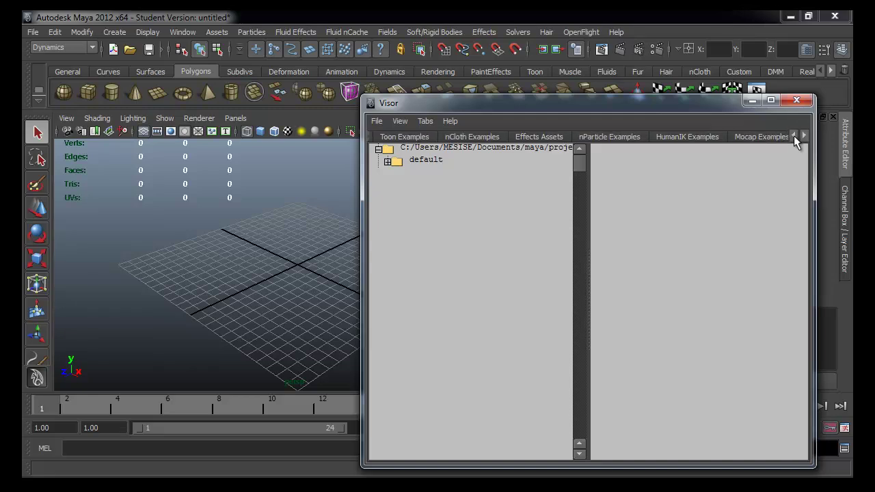
Revisit the HumanIK, nParticle and Effects Assets thumbnails, ending on nCloth Examples.
left_click(709, 140)
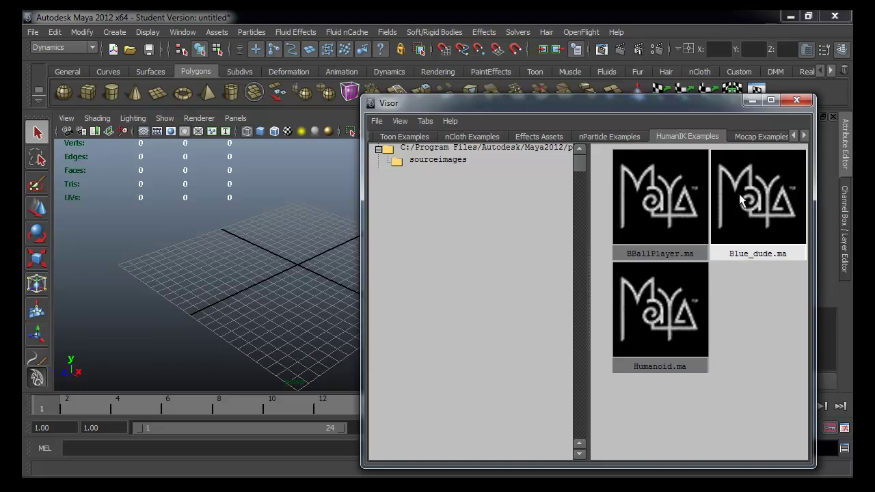
left_click(614, 138)
right_click_drag(675, 250, 699, 293, "alt")
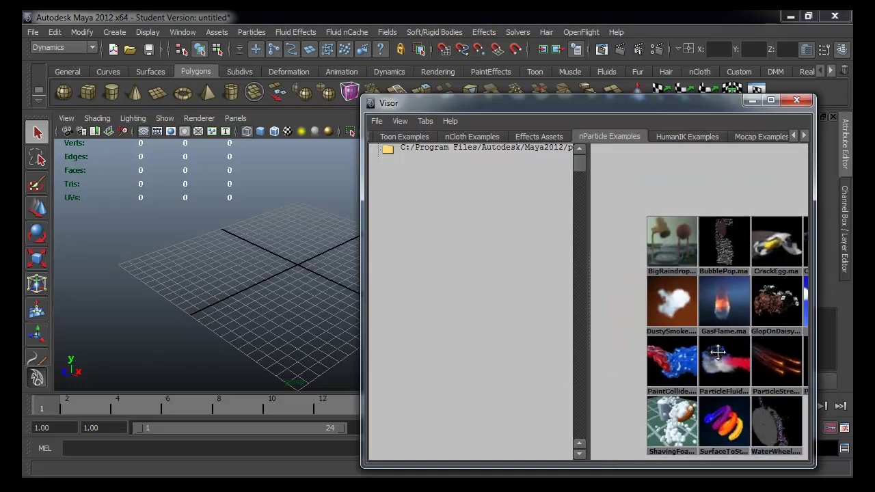
mouse_move(718, 351)
middle_mouse_down("alt")
mouse_move(658, 285)
mouse_move(662, 302)
middle_mouse_up("alt")
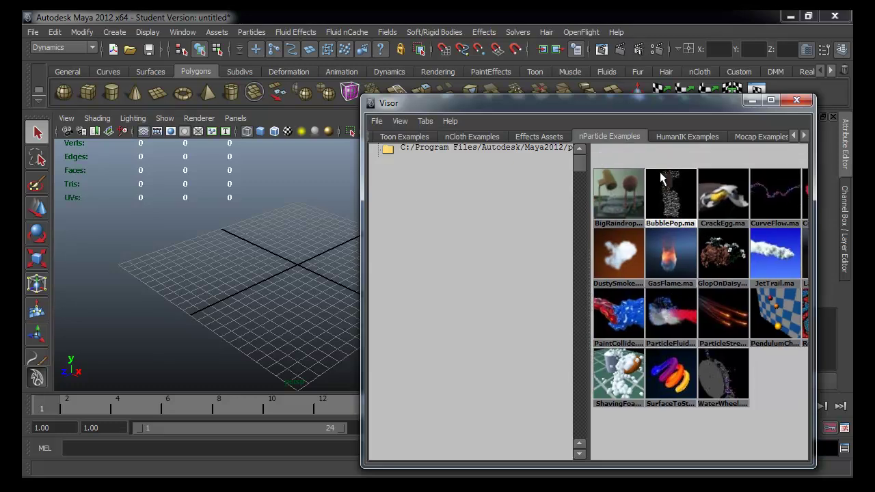
left_click(565, 135)
middle_click_drag(680, 263, 756, 257, "alt")
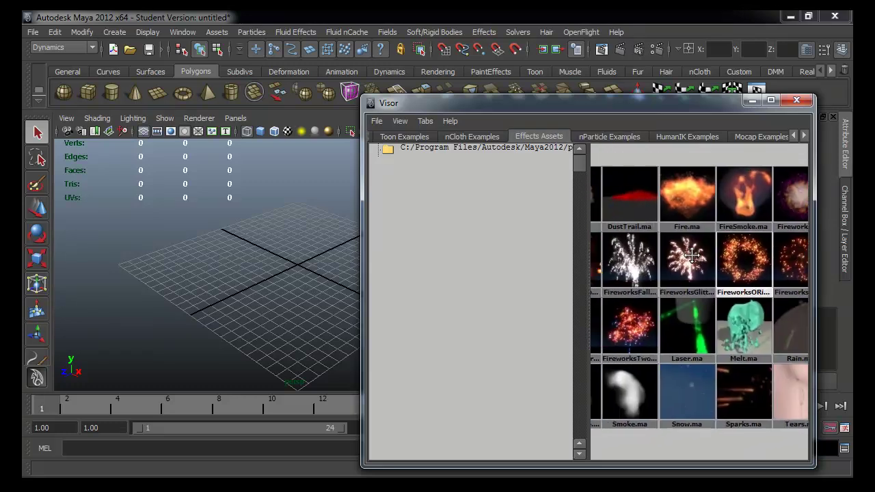
left_click(491, 136)
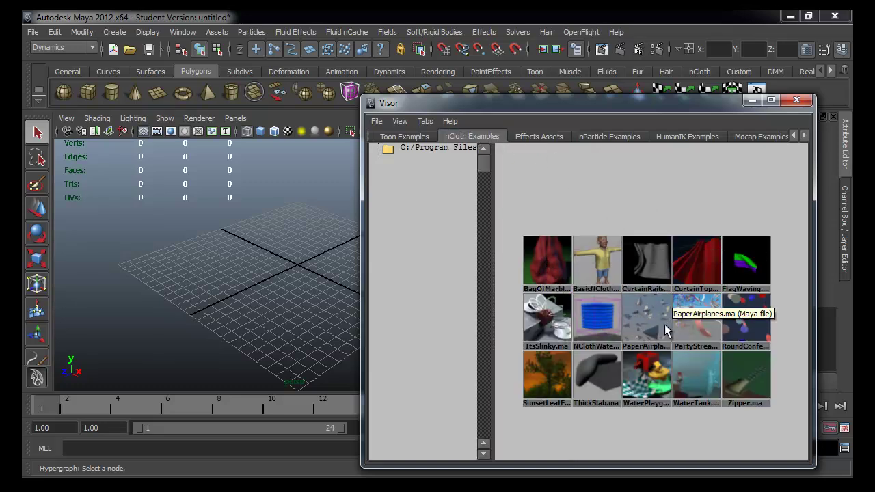
Load the PartyStreamers nCloth example into the scene and view it from the front.
middle_click_drag(693, 314, 280, 312)
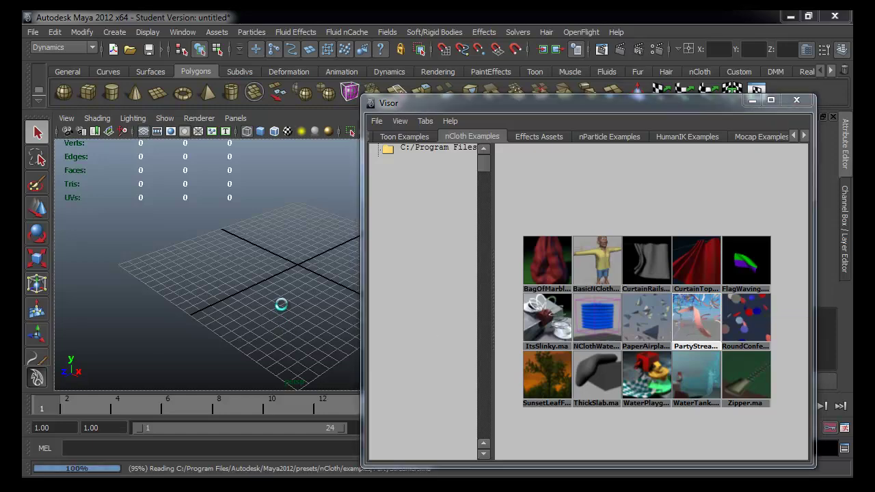
left_click_drag(280, 304, 279, 286, "alt")
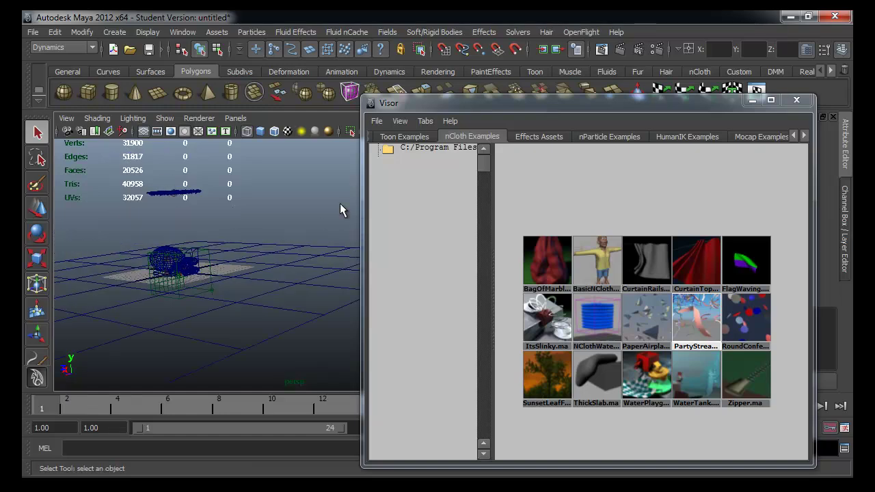
left_click(796, 100)
mouse_move(234, 264)
left_mouse_down("alt")
mouse_move(396, 281)
mouse_move(319, 313)
left_mouse_up("alt")
right_click_drag(318, 312, 449, 319, "alt")
mouse_move(449, 318)
left_mouse_down("alt")
mouse_move(416, 275)
mouse_move(538, 334)
left_mouse_up("alt")
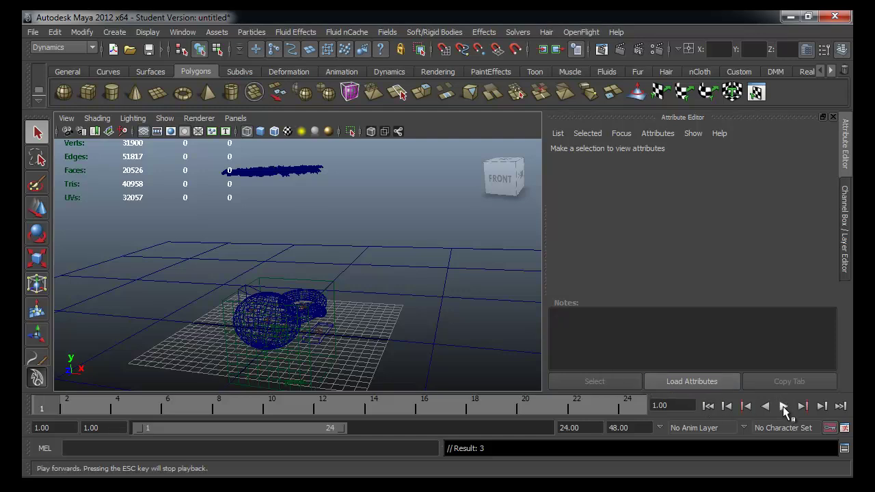
Set the playback end to 300 frames and preview the animation.
double_click(569, 427)
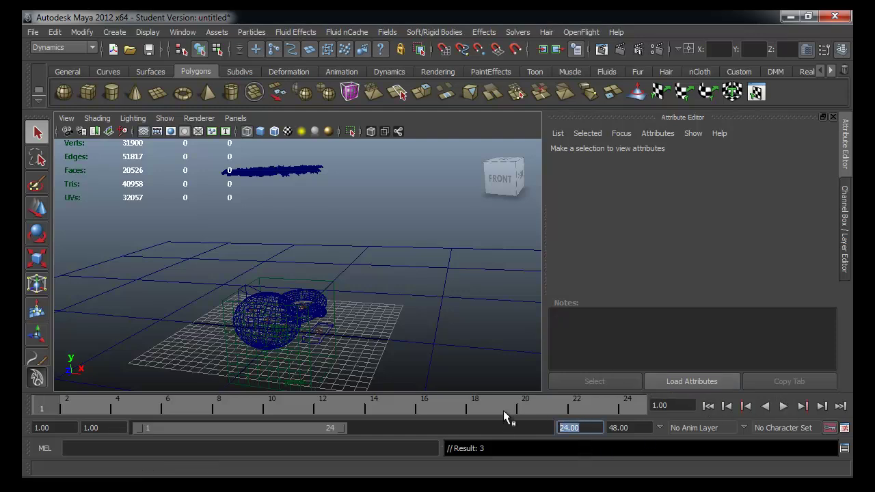
type("300")
key("Return")
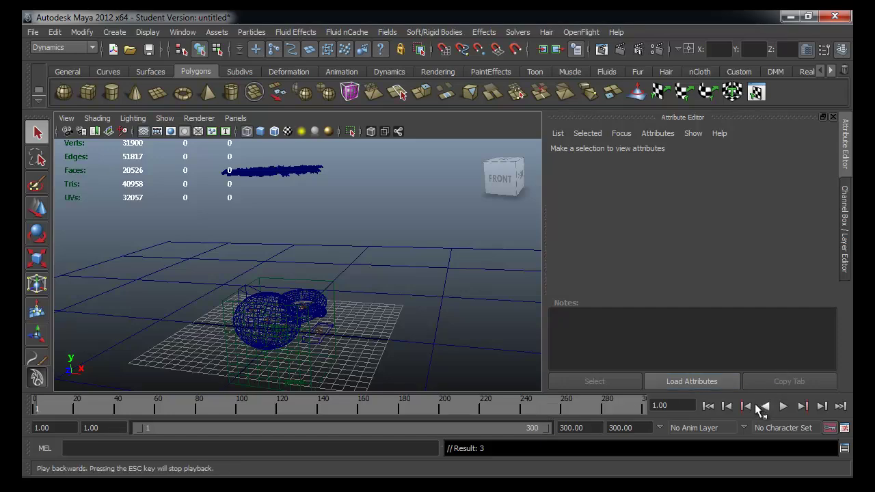
left_click(762, 406)
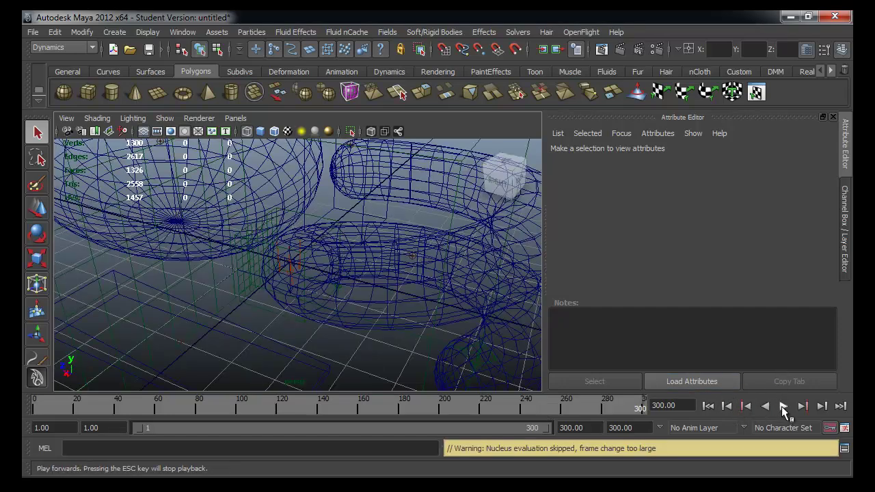
left_click(782, 405)
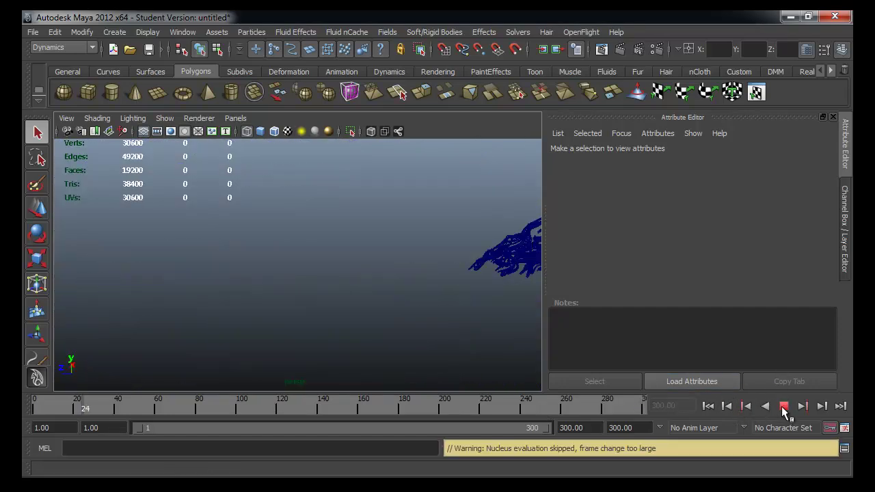
left_click(782, 406)
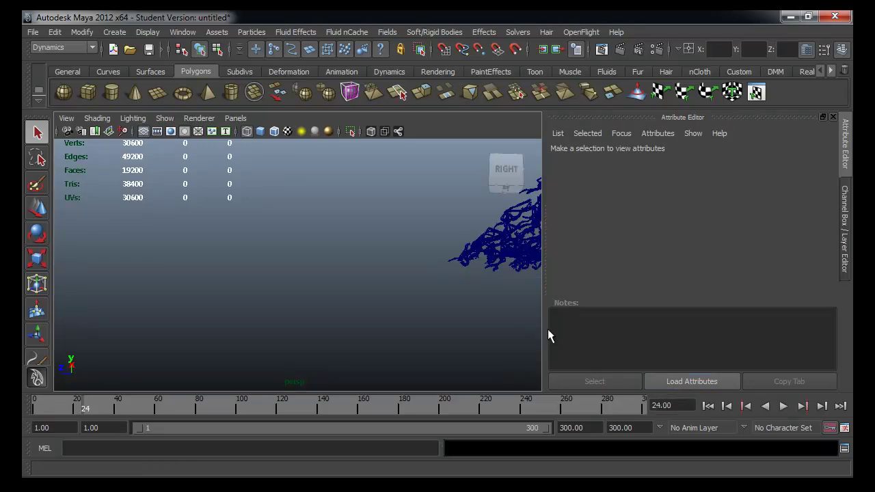
Frame the particle cloud above the grid and start a Playblast from the Time Slider.
mouse_move(371, 317)
middle_mouse_down("alt")
mouse_move(242, 312)
mouse_move(318, 316)
mouse_move(274, 315)
middle_mouse_up("alt")
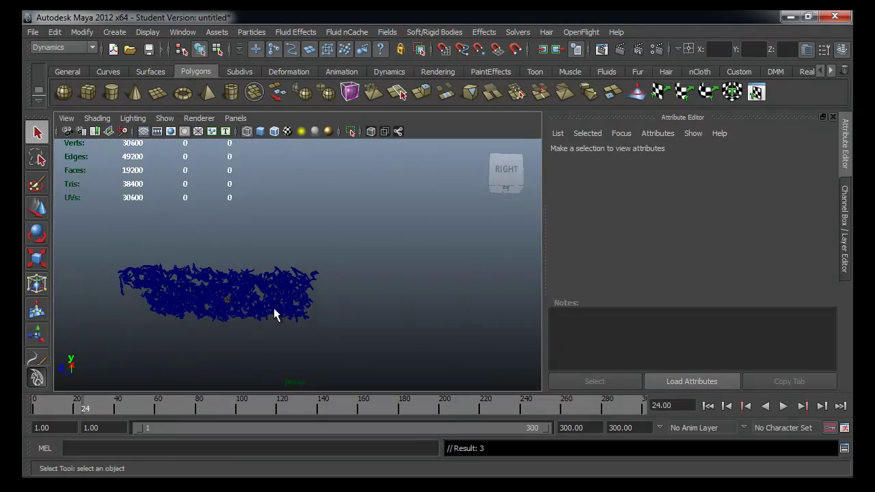
mouse_move(275, 315)
right_mouse_down("alt")
mouse_move(348, 318)
mouse_move(357, 296)
mouse_move(272, 294)
mouse_move(250, 306)
mouse_move(248, 322)
right_mouse_up("alt")
mouse_move(248, 321)
left_mouse_down("alt")
mouse_move(272, 348)
mouse_move(282, 302)
left_mouse_up("alt")
middle_click_drag(283, 302, 307, 321, "alt")
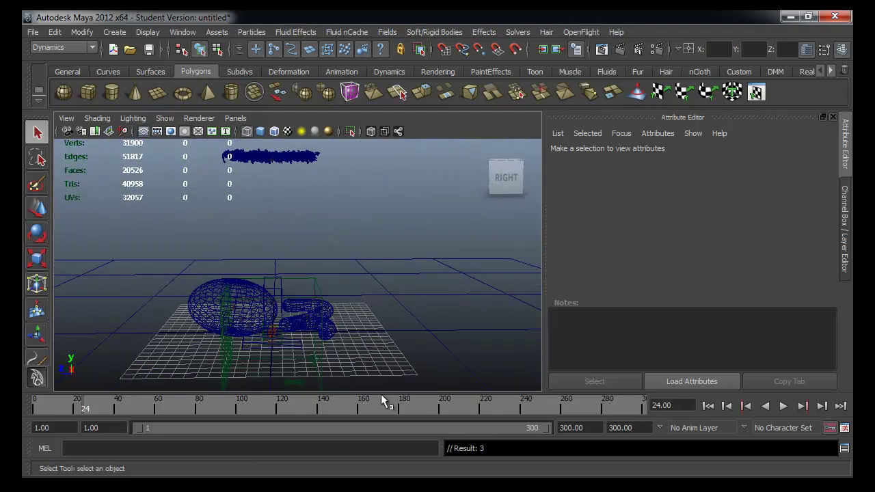
right_click(381, 393)
left_click(414, 393)
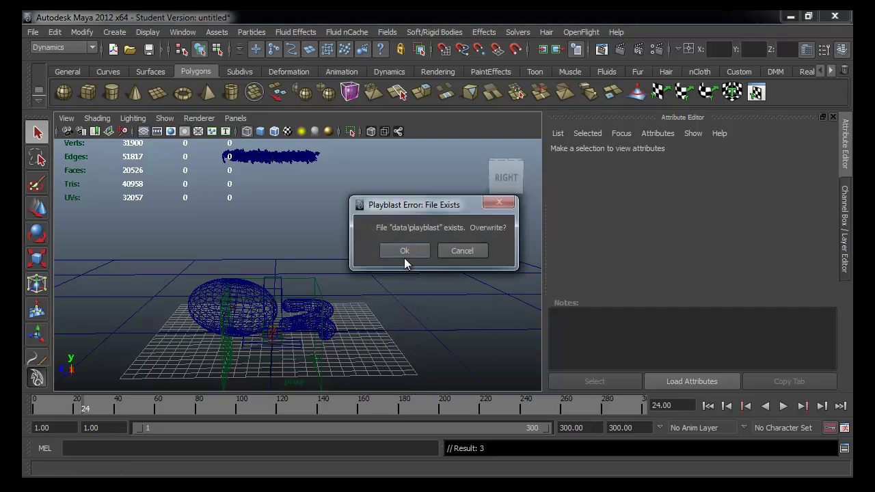
Overwrite the old playblast file, watch playblast.avi in Media Player Classic, then close it.
left_click(404, 257)
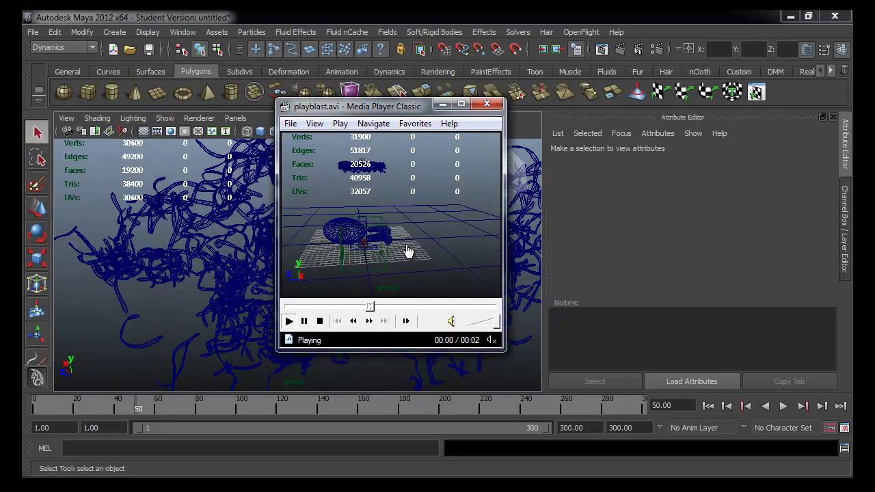
left_click(485, 106)
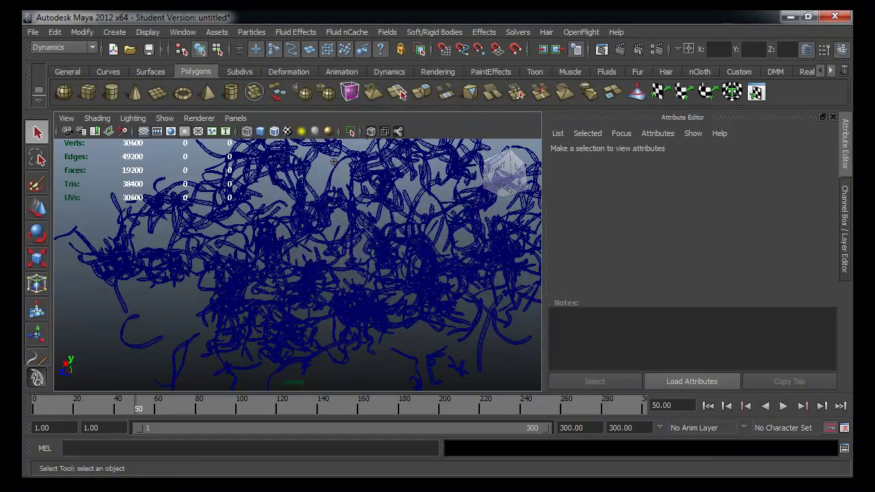
Discard the cloth scene and start a new empty scene.
left_click(229, 248)
key("ctrl+n")
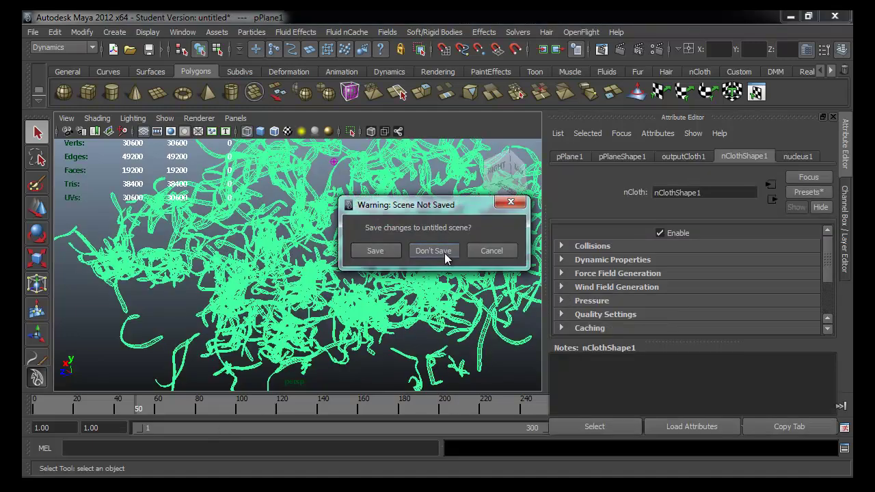
left_click(433, 251)
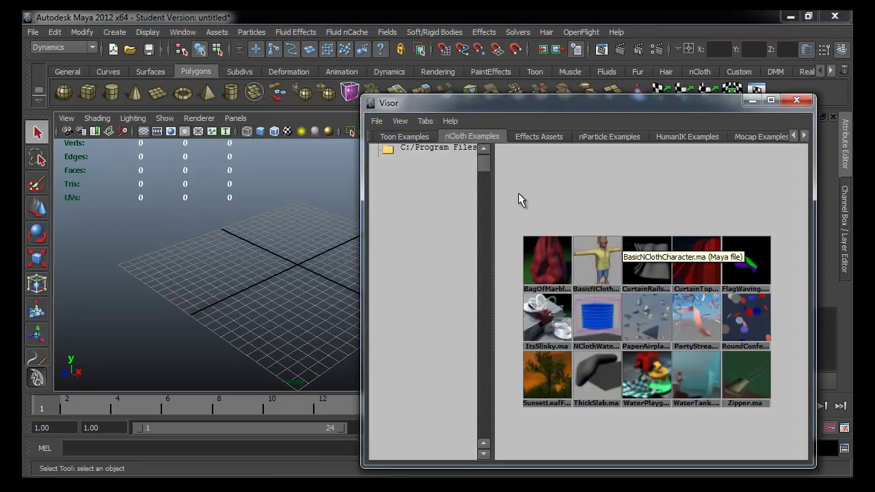
Show the Toon Examples collection and resize its thumbnails to see more examples.
left_click(406, 136)
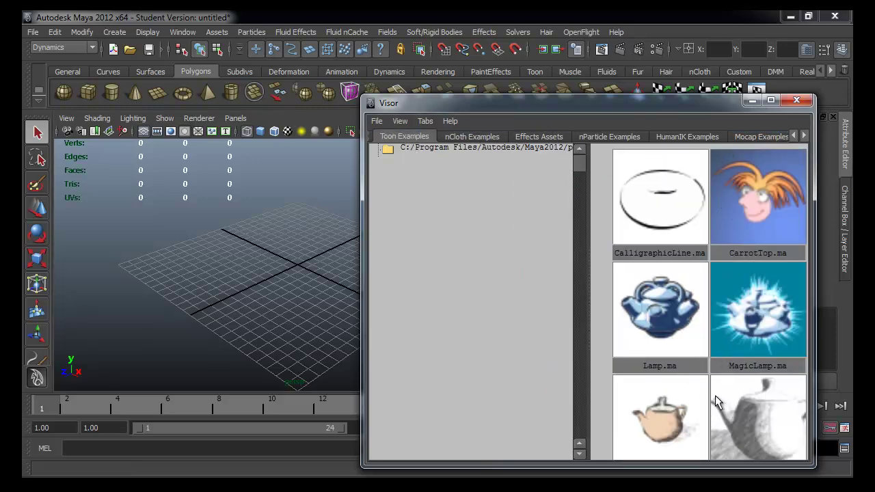
middle_click_drag(714, 396, 676, 335, "alt")
right_click_drag(676, 335, 609, 344, "alt")
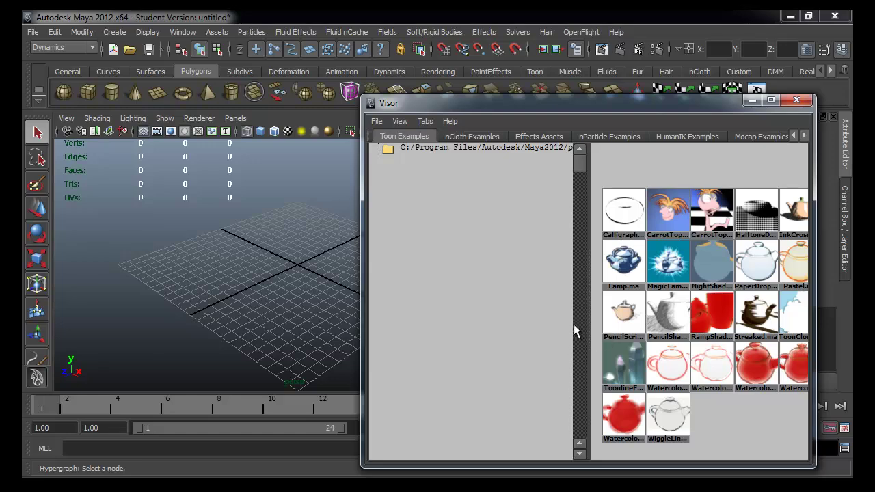
left_click_drag(594, 323, 467, 339)
right_click_drag(492, 338, 706, 306, "alt")
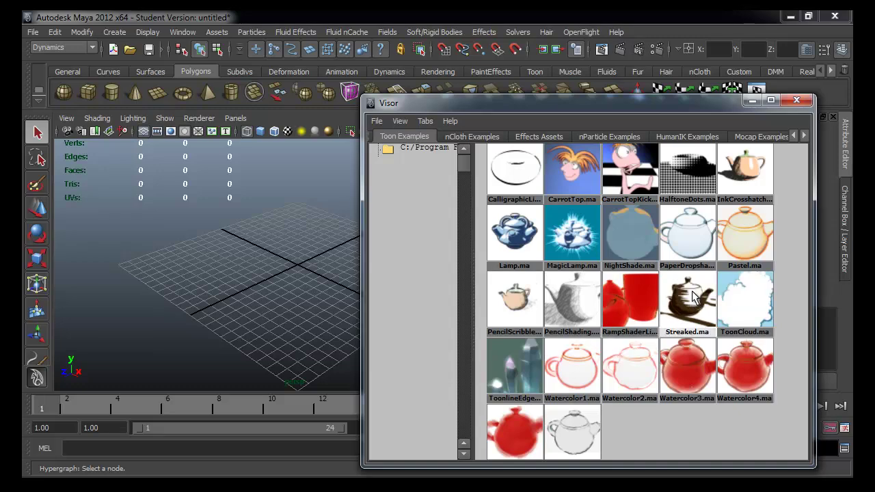
Add the Streaked.ma toon teapot example to the scene and view it smooth shaded.
middle_click_drag(693, 295, 263, 287)
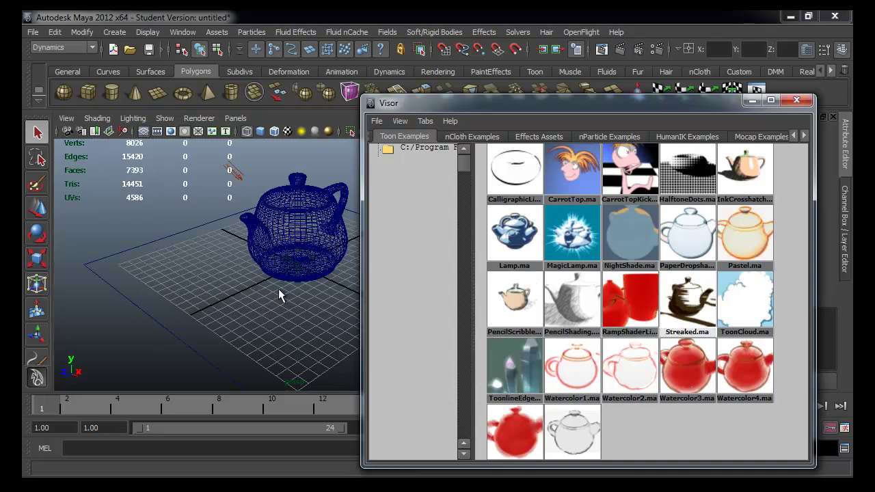
left_click(796, 99)
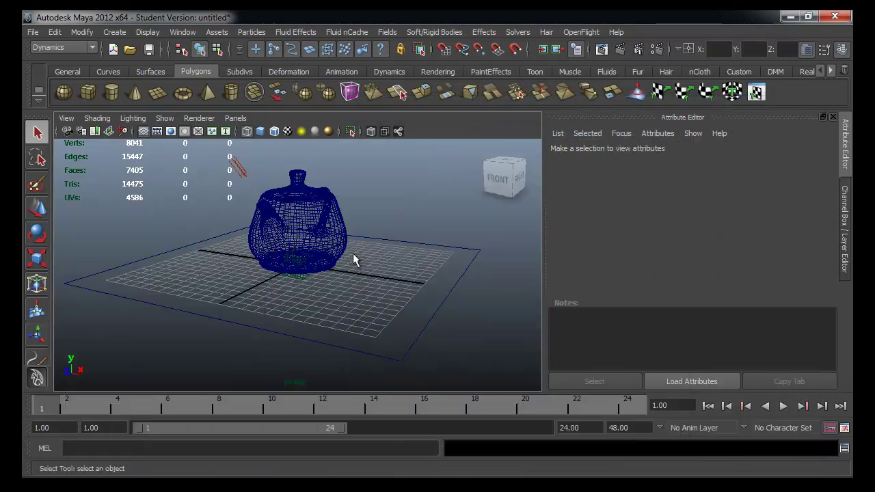
mouse_move(351, 253)
left_mouse_down("alt")
mouse_move(313, 319)
mouse_move(429, 316)
mouse_move(386, 300)
mouse_move(405, 289)
left_mouse_up("alt")
key("5")
scroll(385, 308, "up", 3)
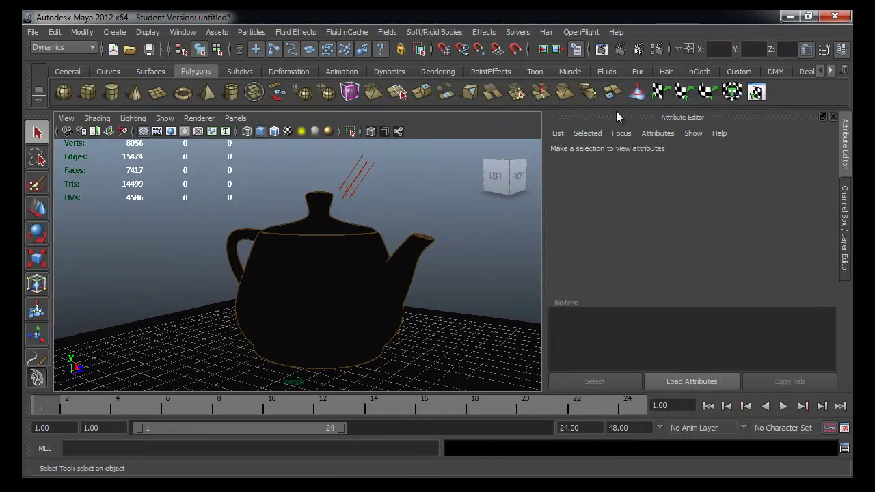
Render a test frame of the toon teapot and look at it from further out.
left_click(620, 50)
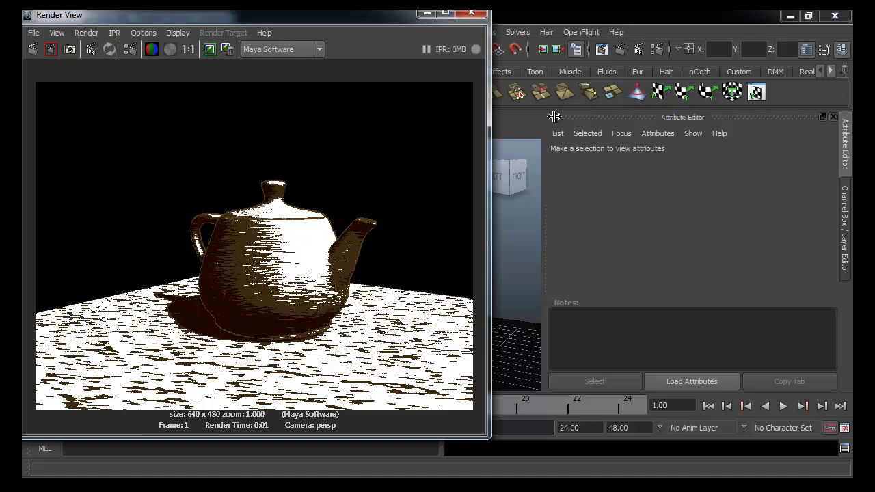
left_click(471, 13)
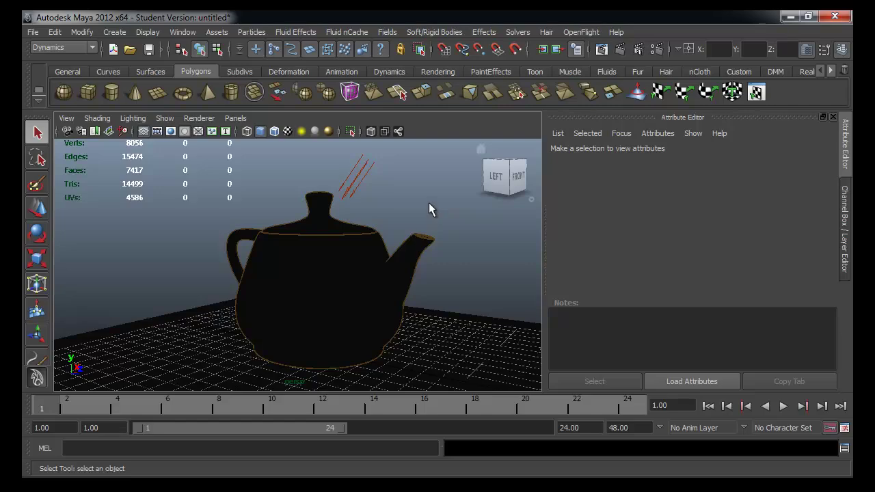
mouse_move(428, 207)
left_mouse_down("alt")
mouse_move(313, 210)
mouse_move(430, 210)
left_mouse_up("alt")
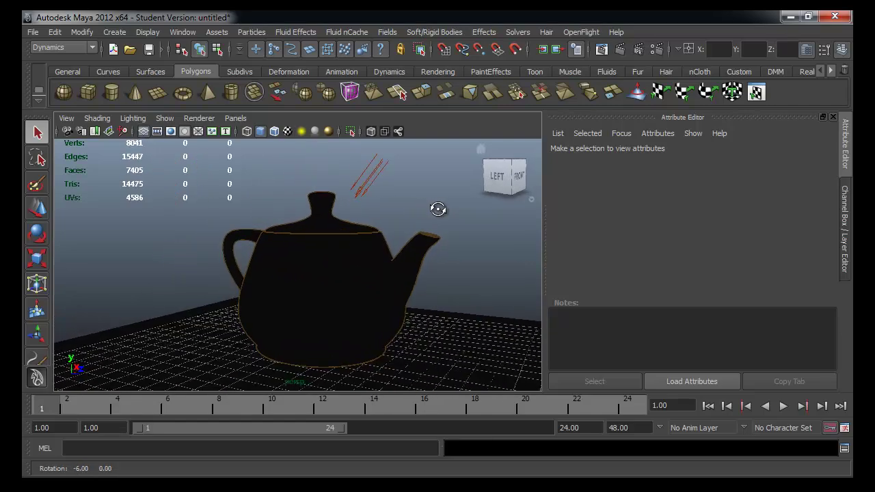
right_click_drag(430, 209, 367, 207, "alt")
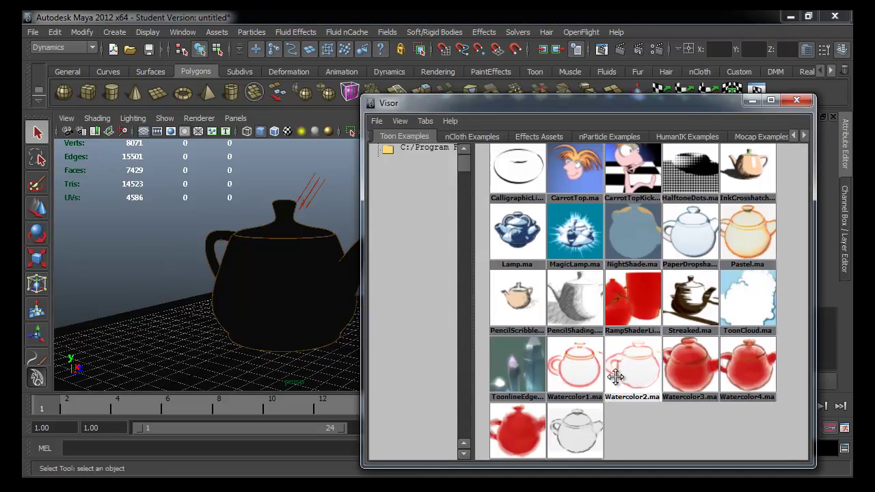
Browse the Visor example categories to the Fluid Examples Explosions folder.
middle_click_drag(654, 362, 621, 250, "alt")
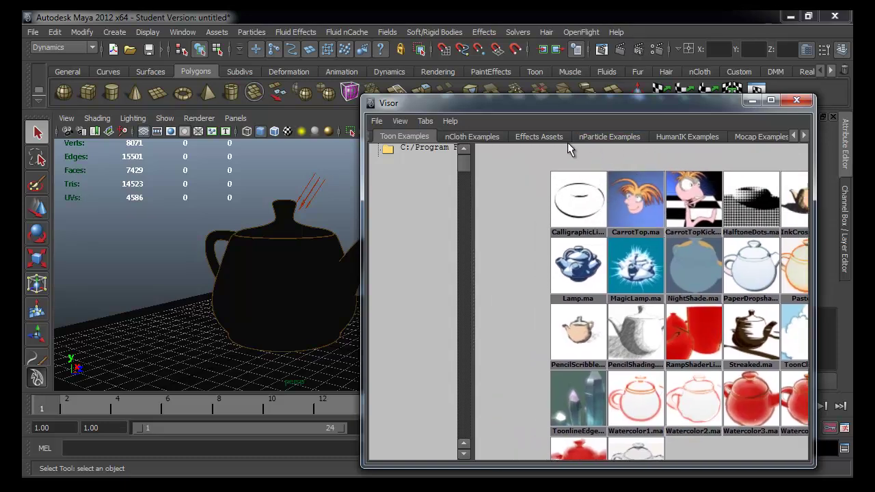
left_click(793, 135)
left_click(793, 135)
left_click(793, 135)
left_click(676, 138)
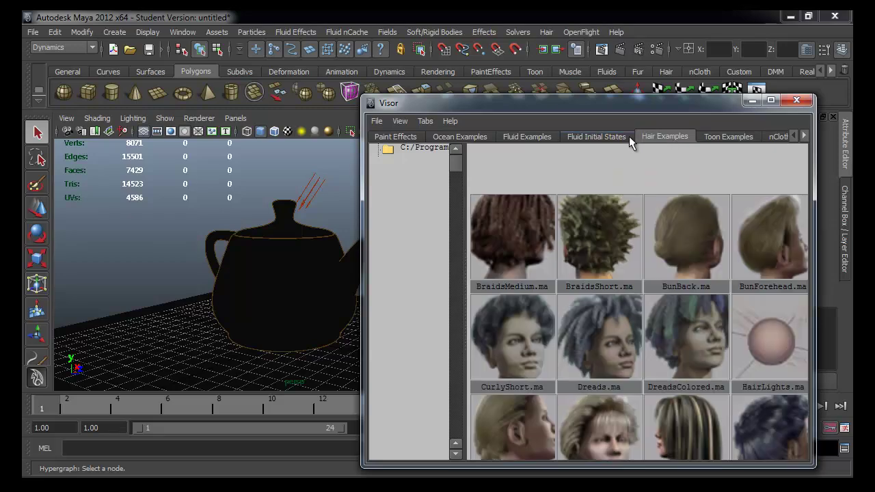
left_click(607, 140)
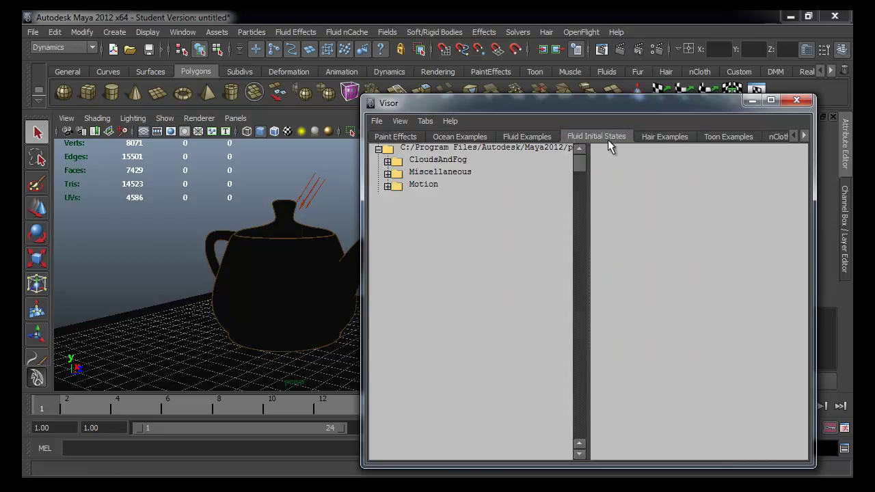
left_click(423, 183)
left_click(388, 186)
left_click(420, 196)
left_click(436, 172)
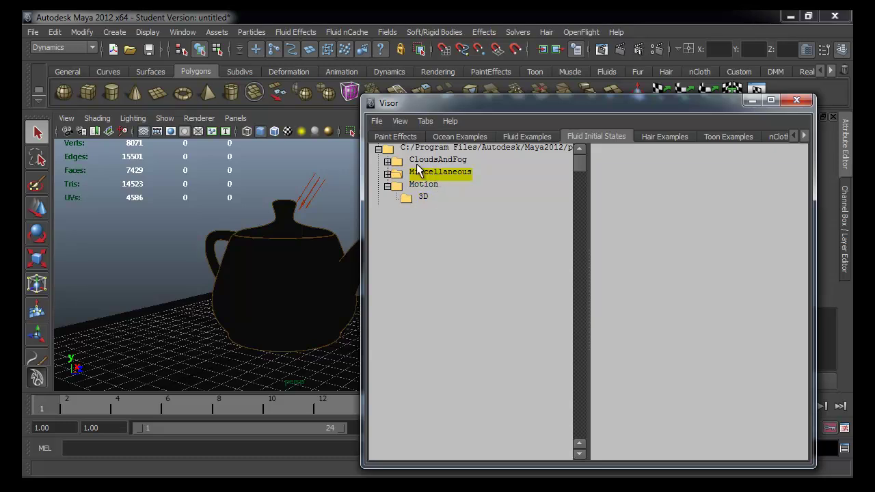
left_click(527, 137)
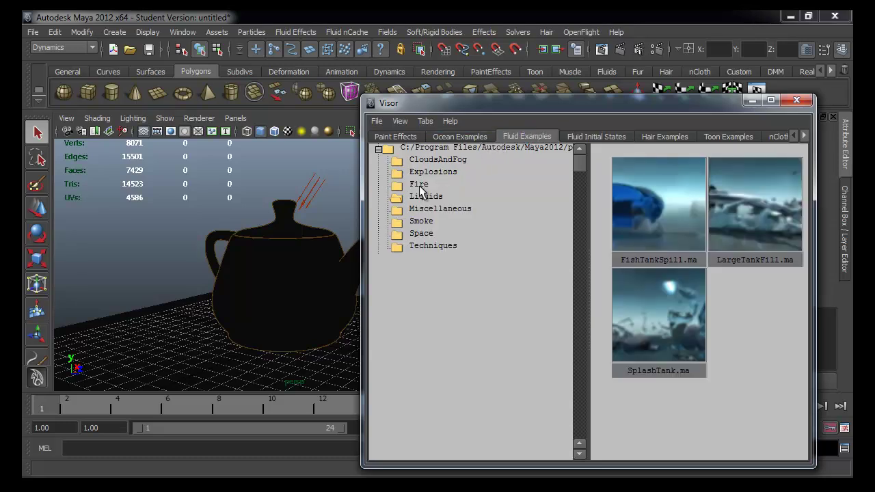
left_click(428, 172)
left_click(432, 160)
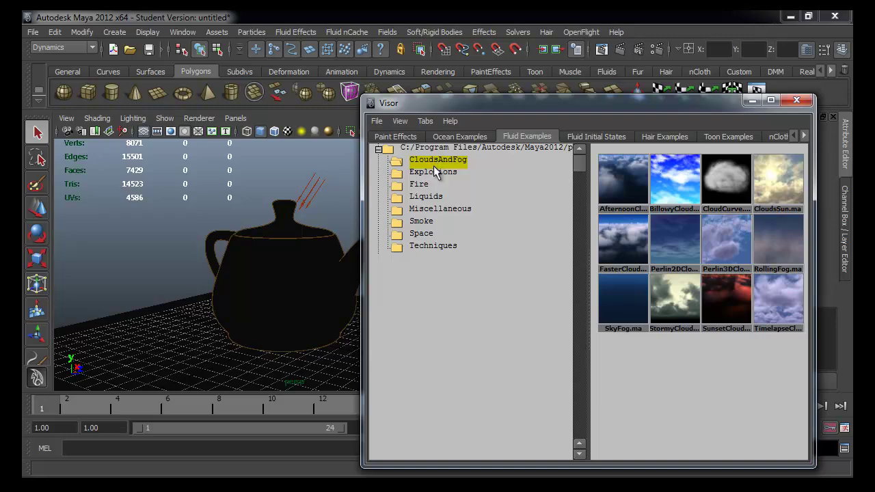
left_click(430, 173)
Start a new scene without saving and add Nuke2D.ma to it.
middle_click_drag(727, 298, 282, 287)
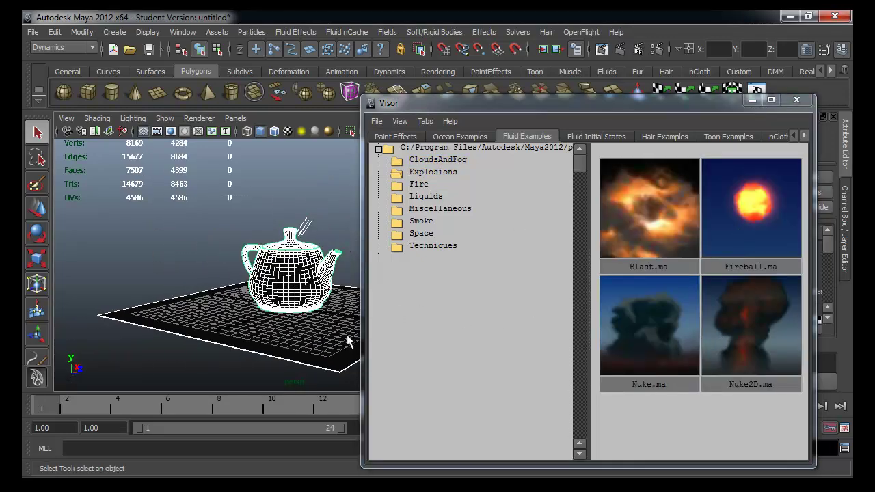
key("ctrl+z")
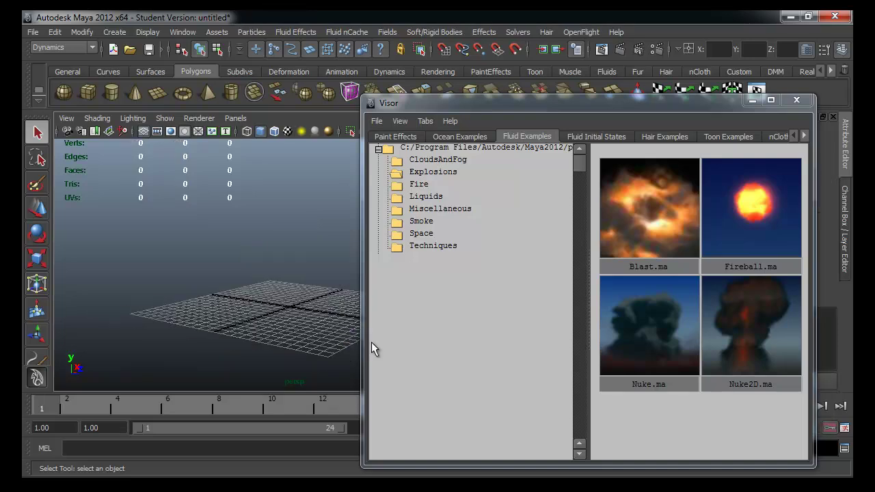
key("ctrl+n")
left_click(439, 254)
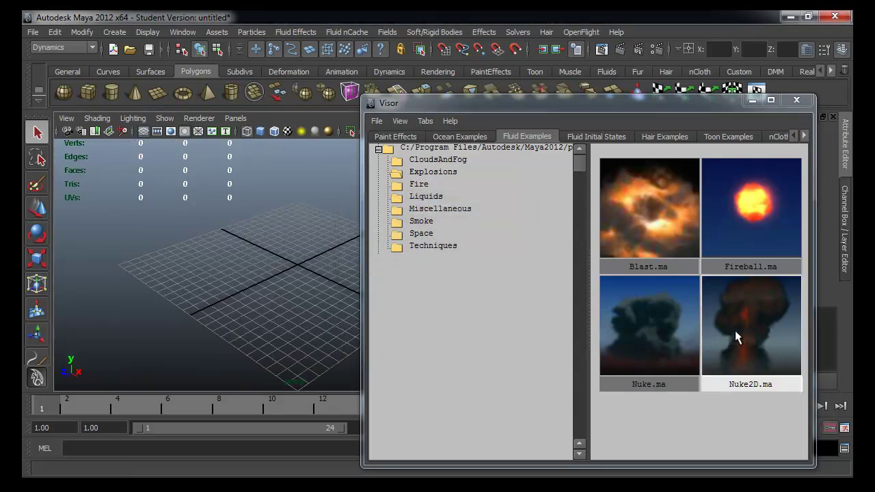
left_click_drag(735, 330, 225, 243)
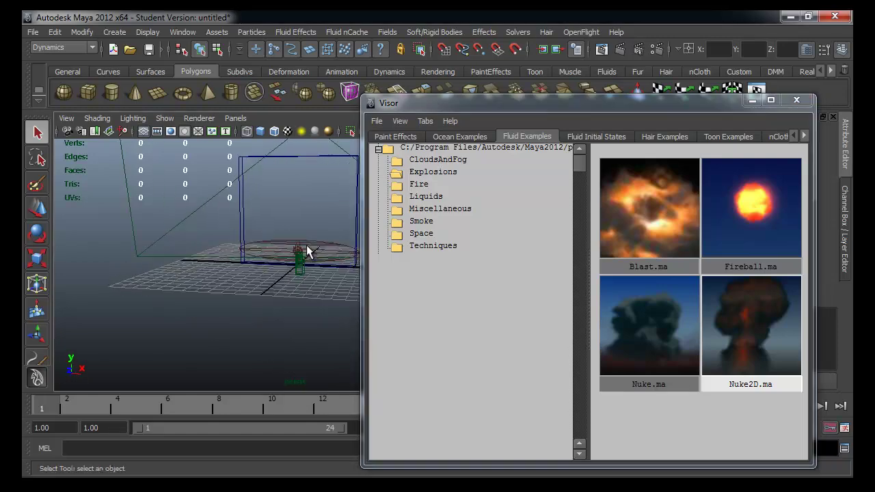
left_click_drag(306, 244, 249, 261, "alt")
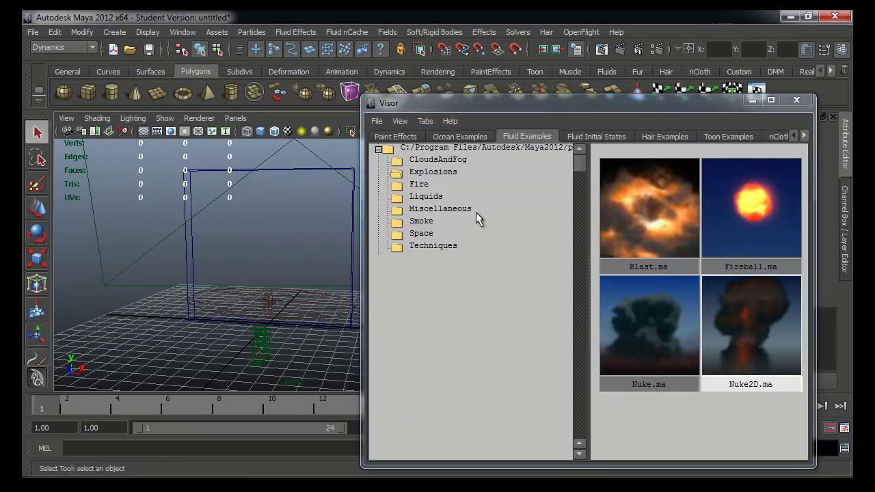
Play the Nuke2D simulation with playback end set to 500, stopping at frame 198.
left_click(795, 100)
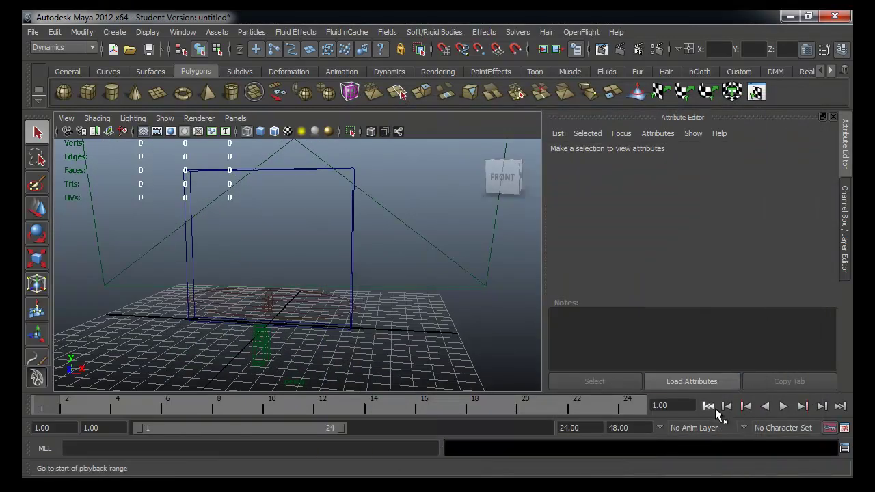
left_click(783, 406)
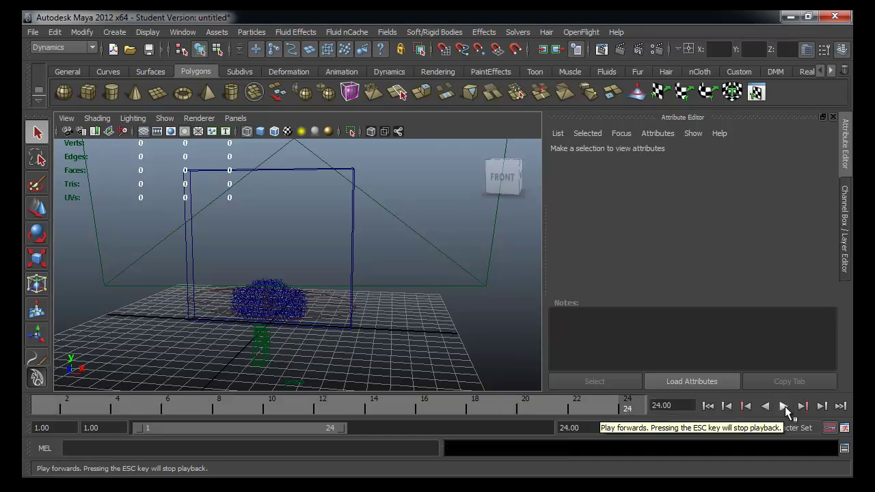
double_click(569, 427)
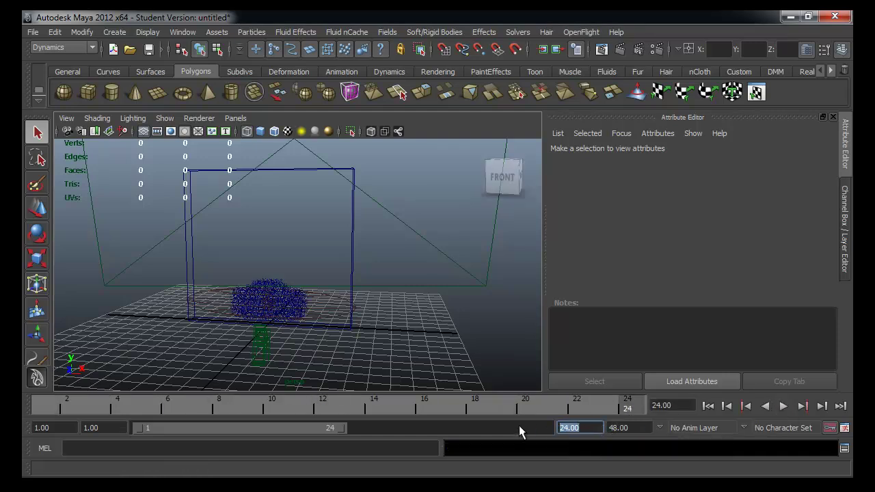
type("500")
key("Return")
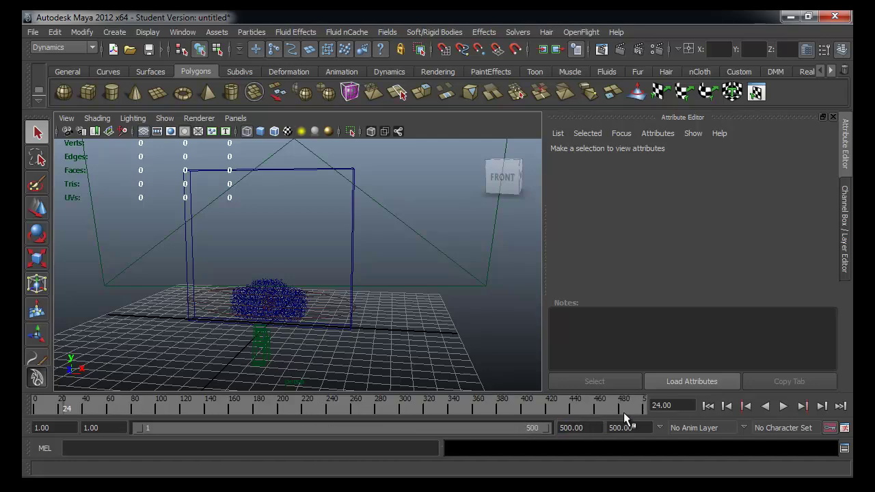
left_click(779, 407)
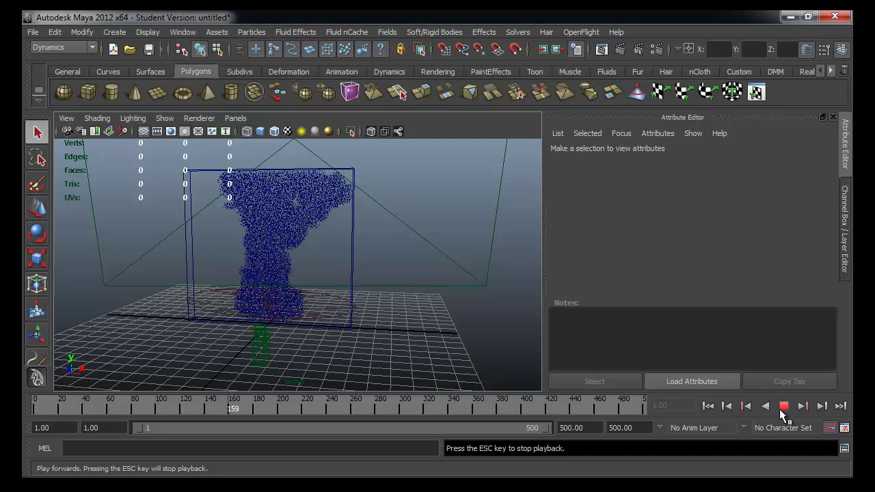
left_click(779, 410)
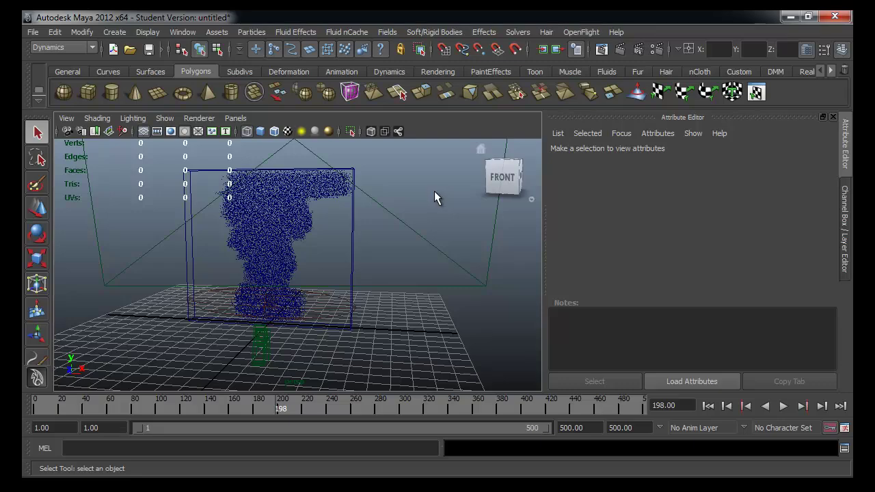
Render frame 198 of the smoke in smooth shading, then begin a new scene.
key("5")
mouse_move(332, 234)
left_mouse_down("alt")
mouse_move(417, 235)
mouse_move(364, 229)
mouse_move(387, 251)
mouse_move(286, 260)
mouse_move(403, 264)
mouse_move(385, 248)
left_mouse_up("alt")
mouse_move(385, 248)
middle_mouse_down("alt")
mouse_move(360, 259)
mouse_move(367, 264)
middle_mouse_up("alt")
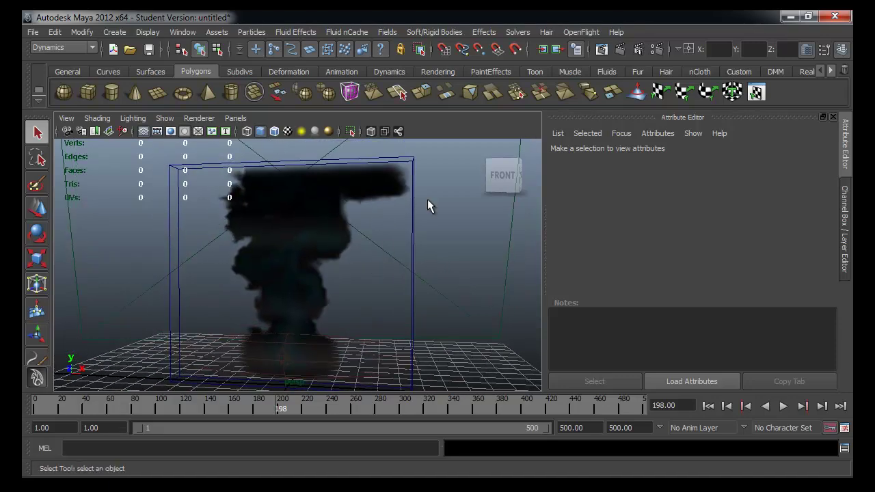
left_click(621, 45)
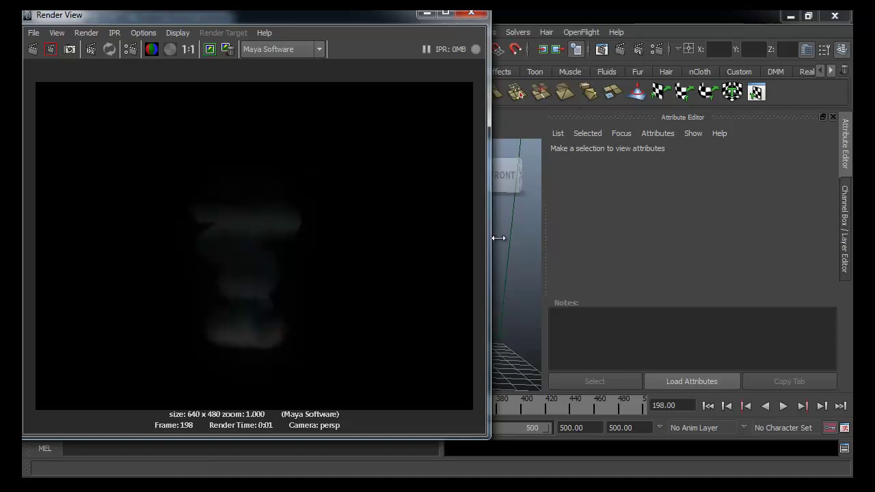
left_click(471, 12)
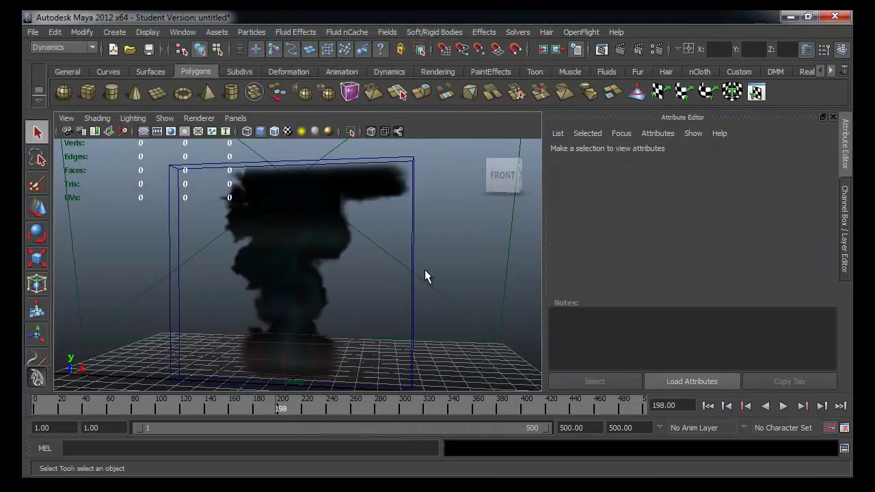
left_click_drag(444, 235, 216, 327)
left_click(457, 244)
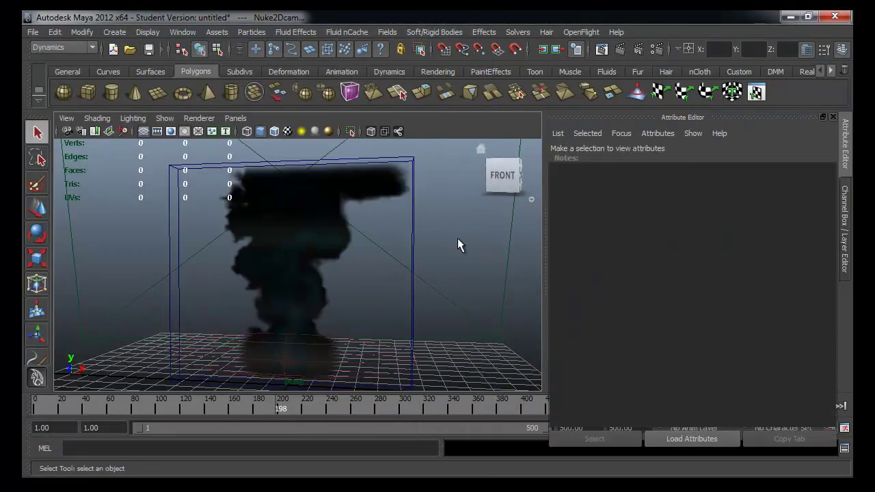
key("ctrl+n")
Discard the fluid scene without saving and look over the empty grid.
left_click(445, 254)
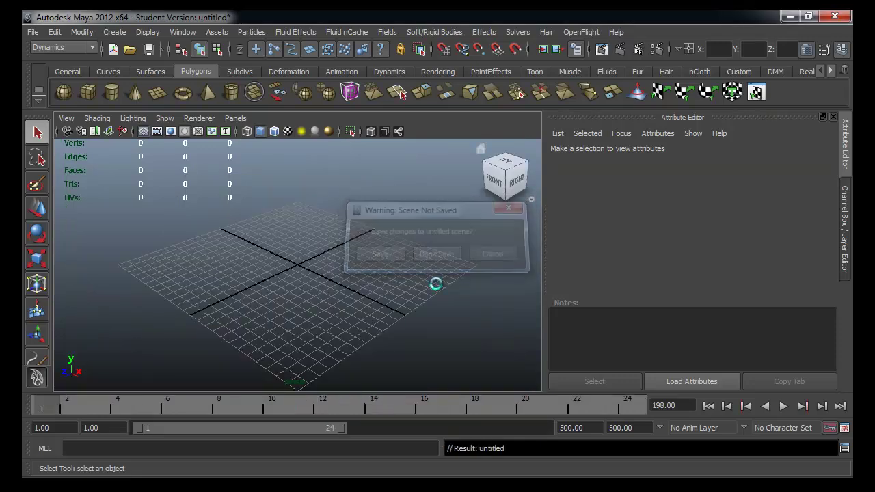
left_click_drag(362, 309, 412, 262, "alt")
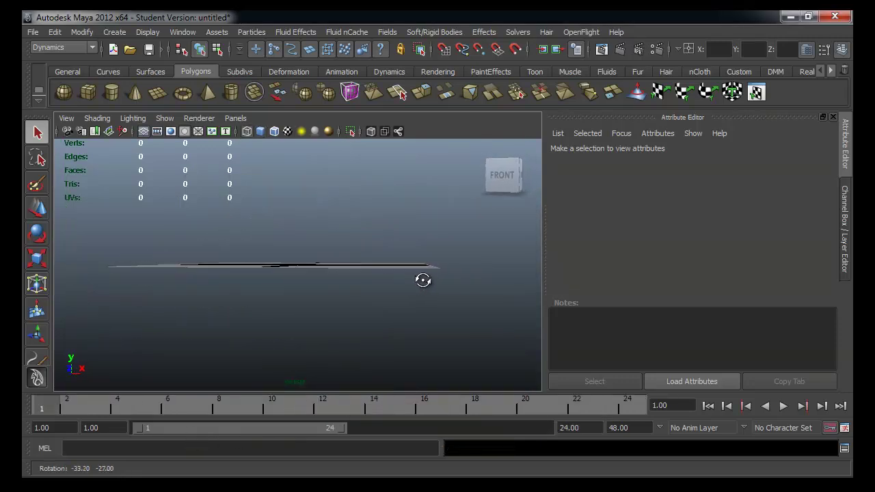
mouse_move(411, 263)
middle_mouse_down("alt")
mouse_move(425, 348)
mouse_move(410, 351)
mouse_move(379, 297)
middle_mouse_up("alt")
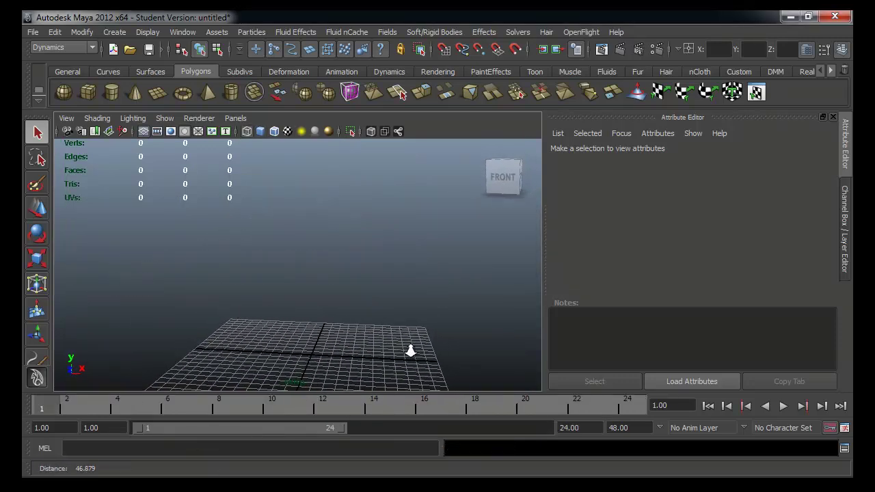
left_click_drag(379, 296, 380, 285, "alt")
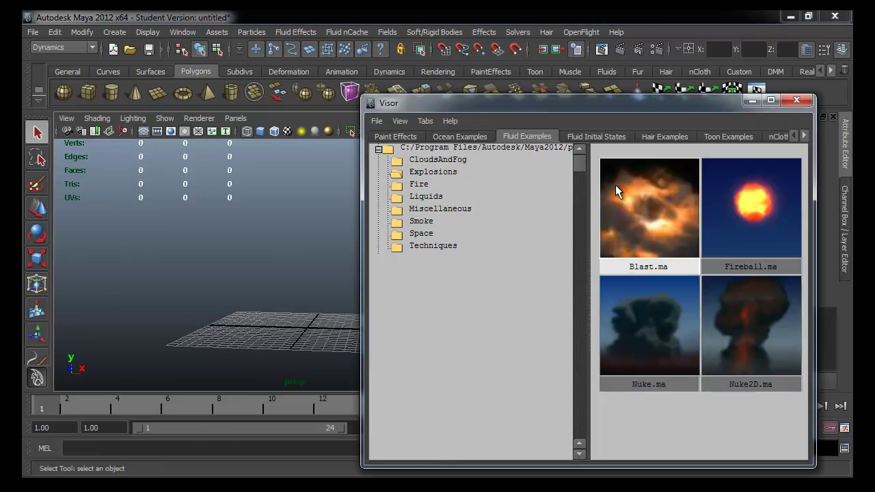
Browse the fluid and ocean presets, then show the Paint Effects weather brushes.
left_click(451, 149)
left_click(378, 148)
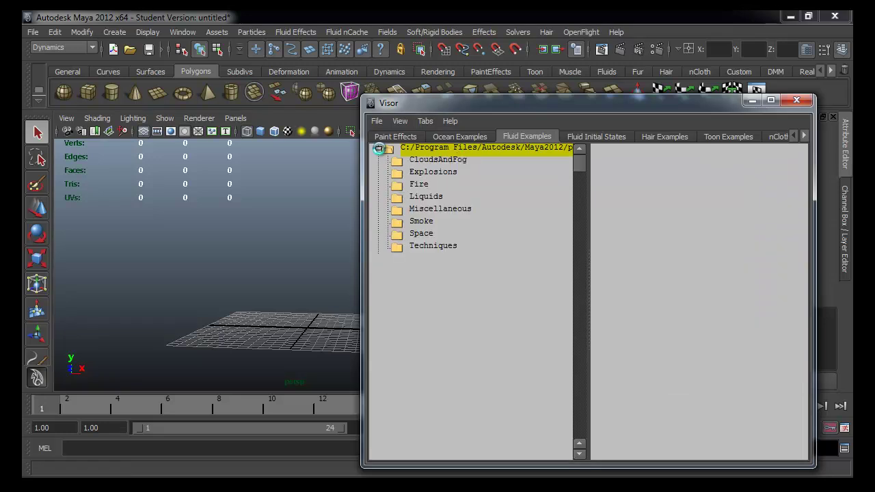
left_click(409, 159)
left_click(410, 171)
left_click(468, 136)
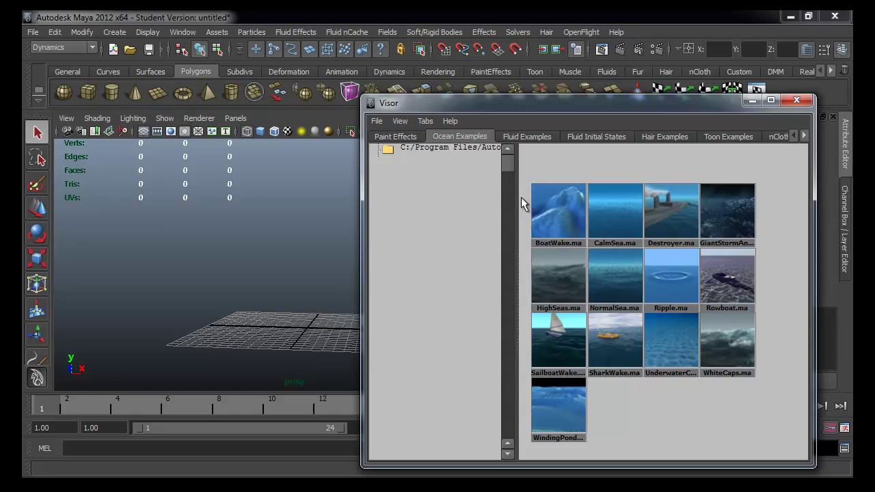
left_click(396, 136)
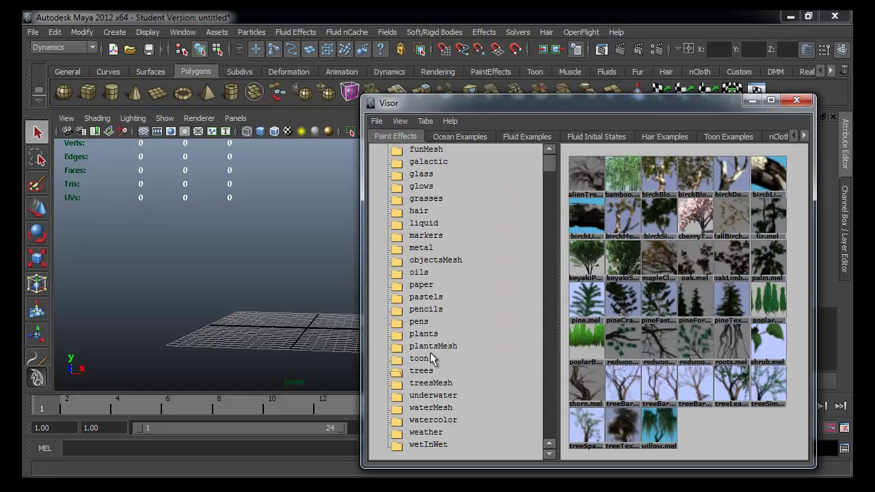
left_click(428, 433)
left_click(429, 421)
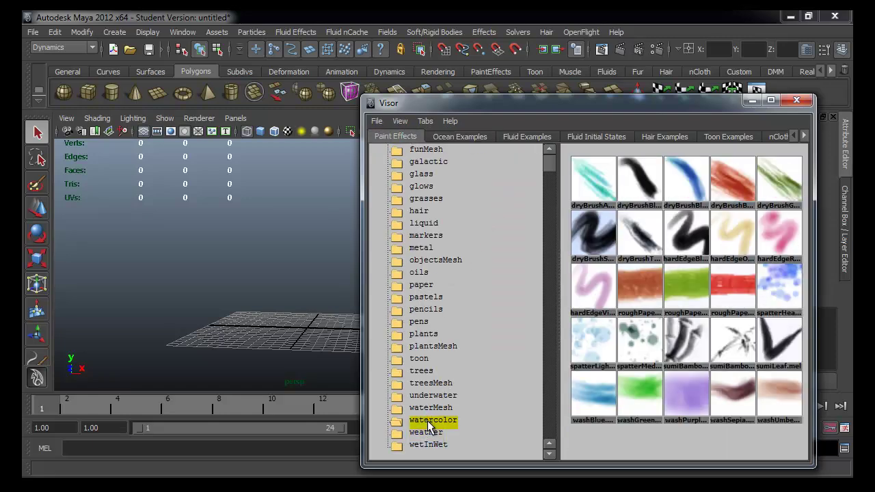
left_click(428, 433)
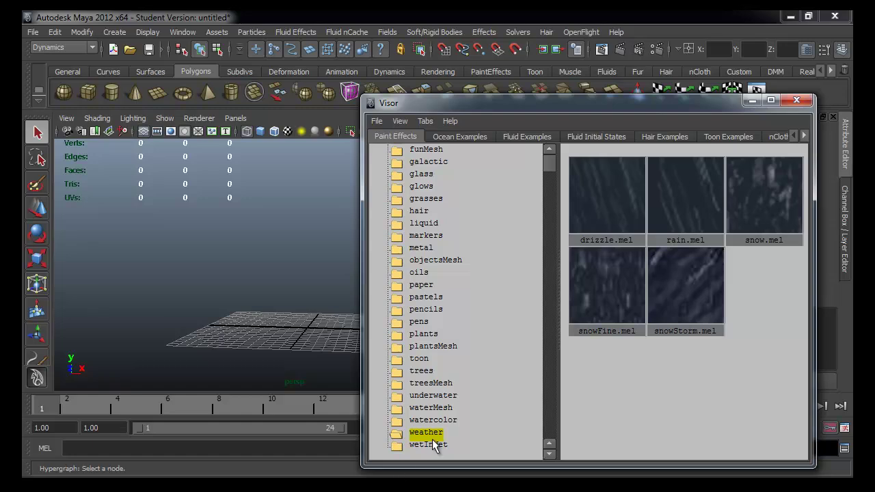
left_click(615, 205)
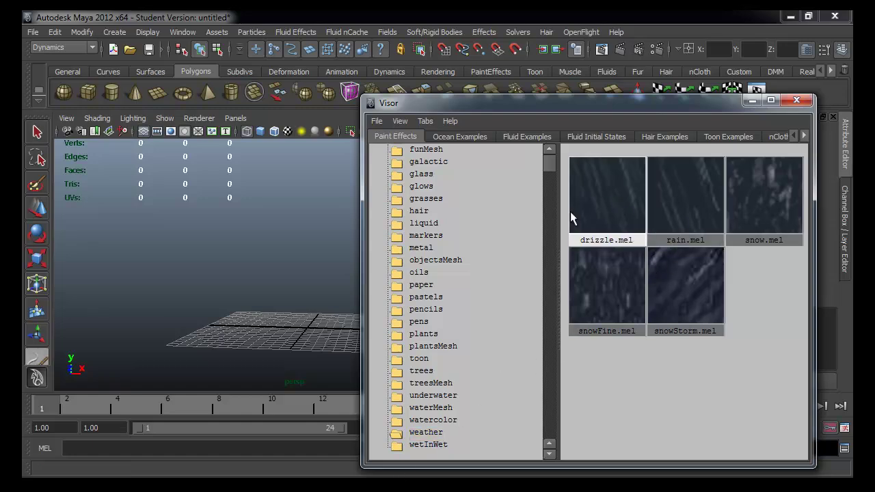
mouse_move(273, 335)
left_mouse_down("alt")
mouse_move(328, 278)
mouse_move(283, 274)
left_mouse_up("alt")
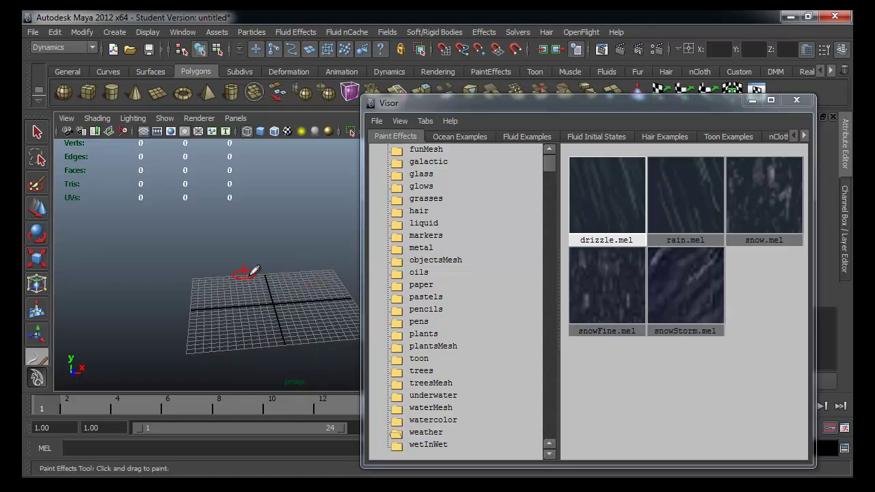
mouse_move(164, 267)
left_mouse_down()
mouse_move(288, 313)
mouse_move(75, 328)
left_mouse_up()
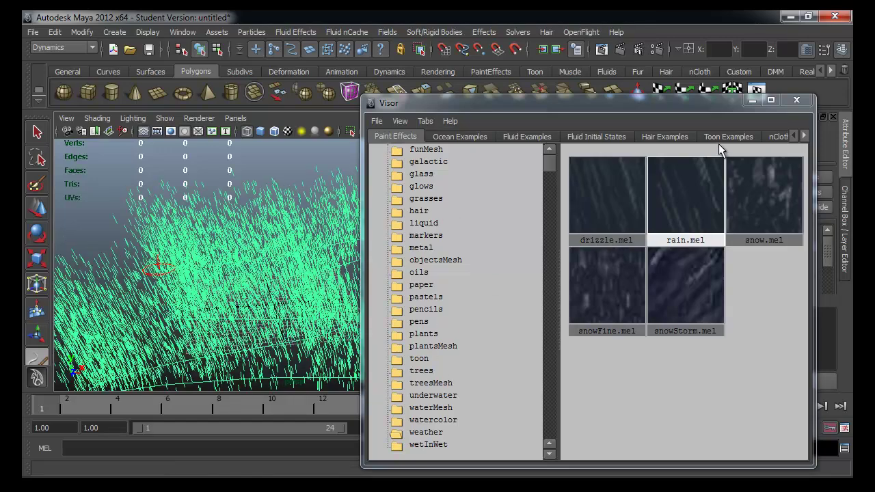
left_click(752, 100)
left_click_drag(478, 205, 406, 225, "alt")
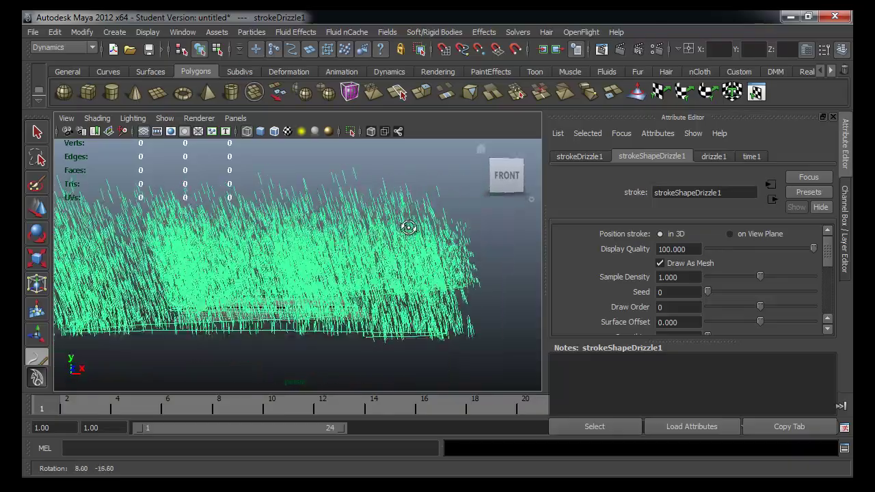
key("q")
left_click_drag(394, 269, 342, 287, "alt")
right_click_drag(342, 287, 415, 278, "alt")
left_click_drag(416, 278, 410, 283, "alt")
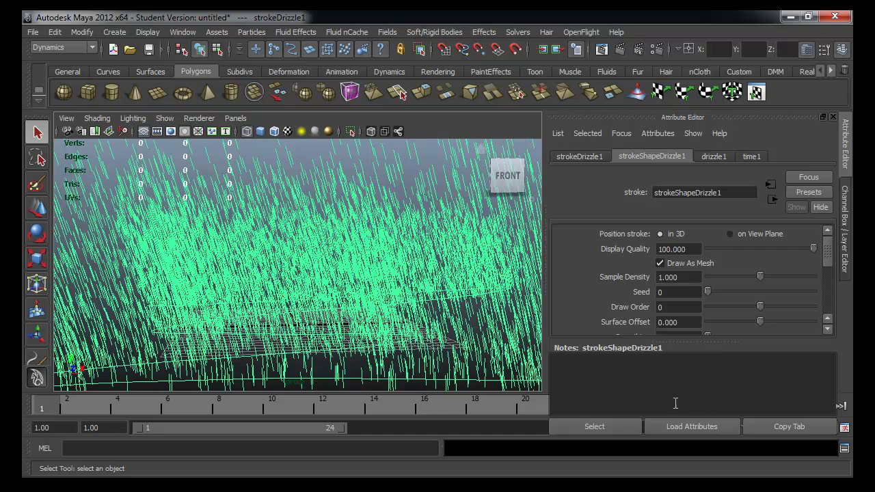
left_click(219, 154)
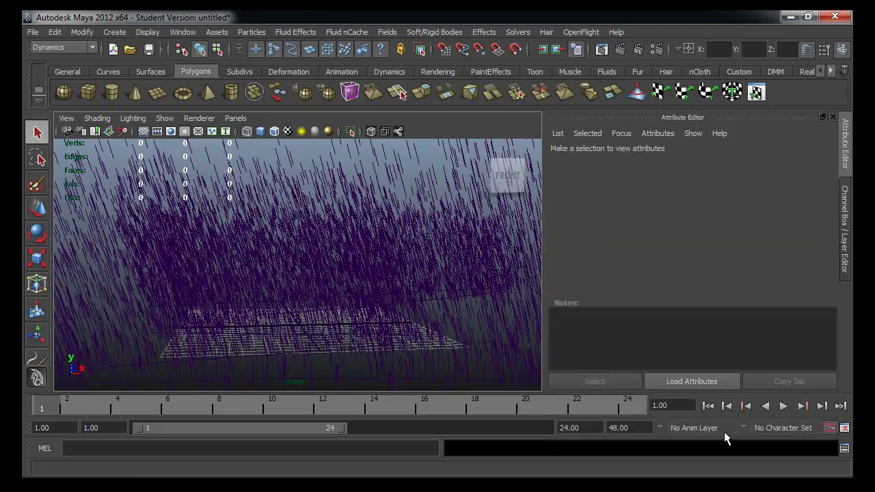
left_click(785, 405)
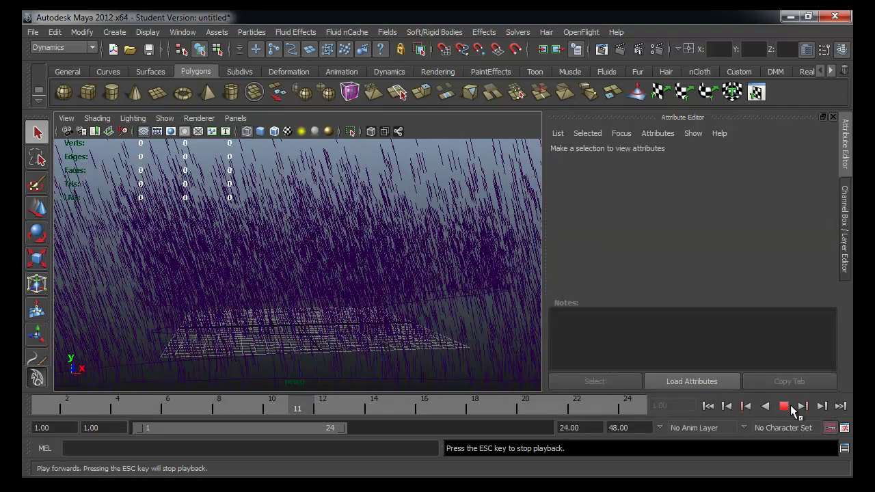
left_click(786, 405)
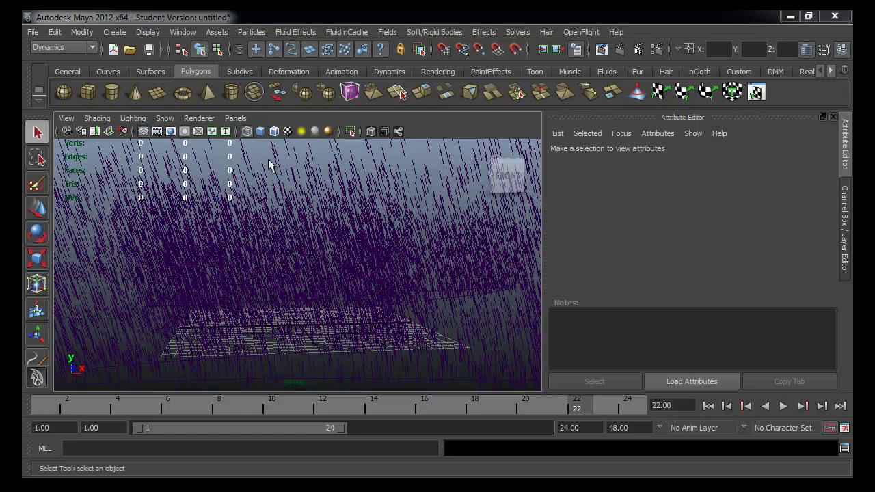
left_click(319, 234)
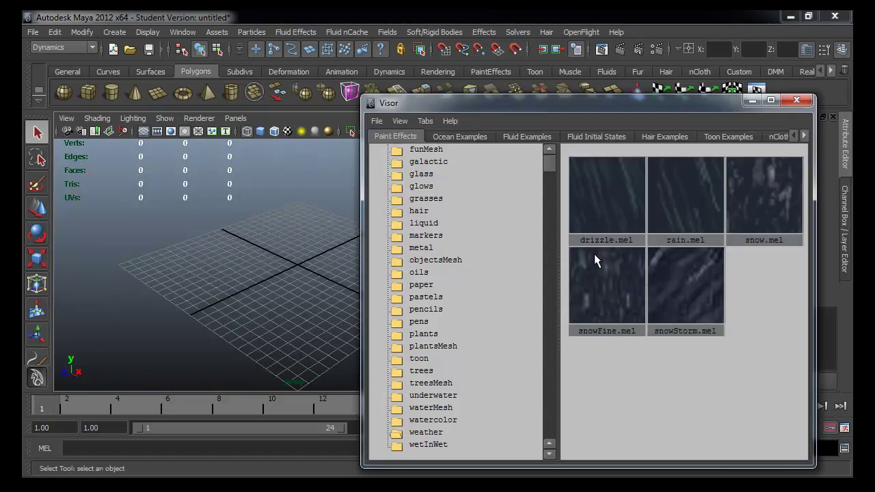
Pick the manhattan.mel cityMesh brush and paint a short test stroke of buildings.
scroll(463, 262, "up", 3)
scroll(462, 257, "up", 2)
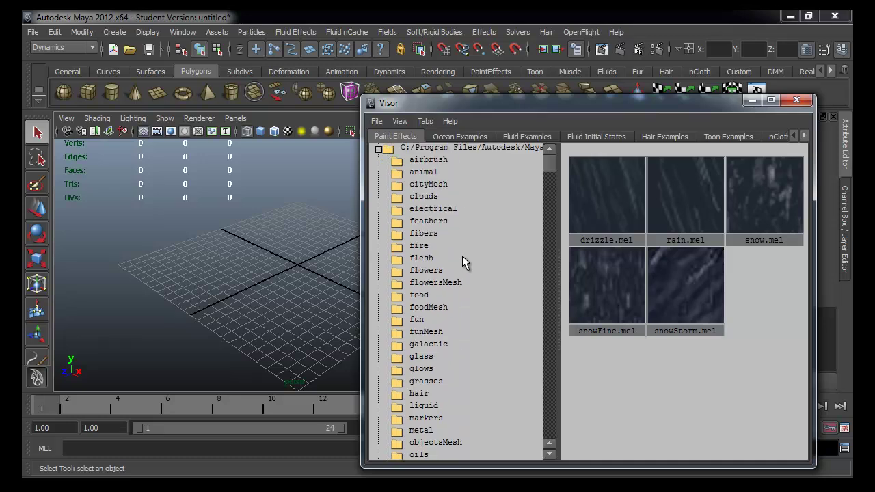
left_click(430, 185)
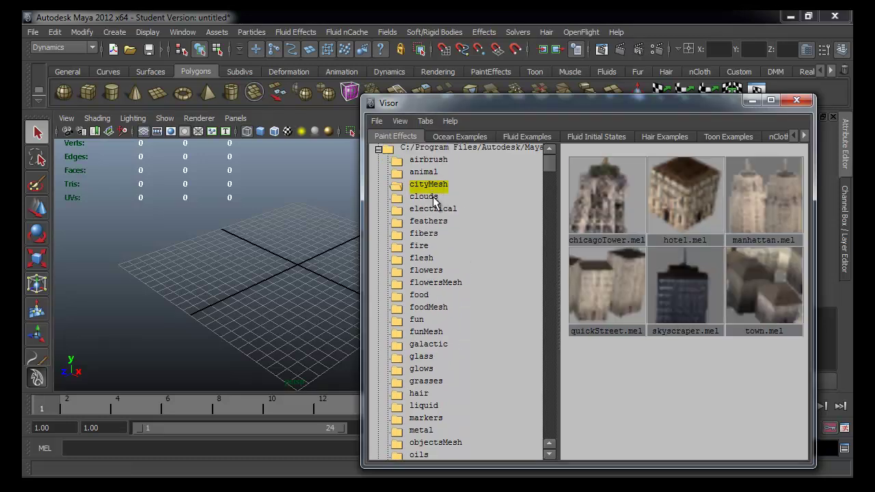
left_click(761, 202)
mouse_move(698, 112)
left_mouse_down()
mouse_move(119, 221)
mouse_move(148, 206)
left_mouse_up()
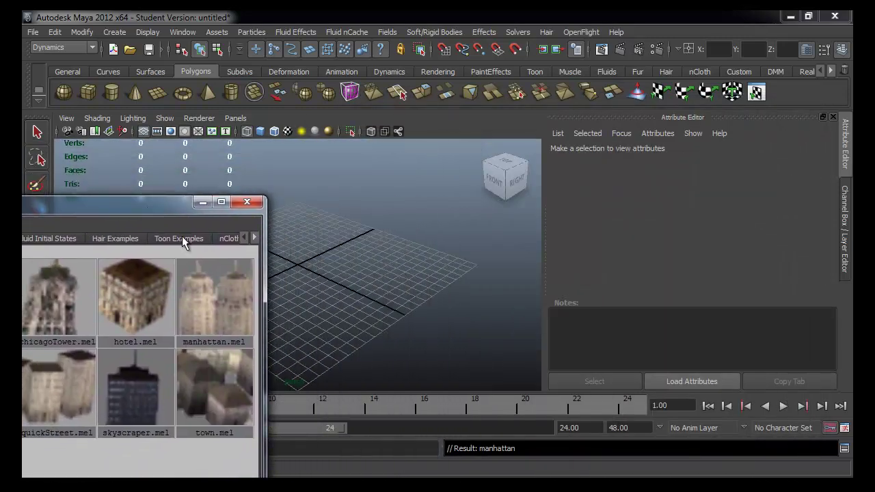
middle_click_drag(214, 301, 283, 289)
mouse_move(407, 277)
left_mouse_down("alt")
mouse_move(390, 276)
mouse_move(404, 264)
mouse_move(320, 239)
left_mouse_up("alt")
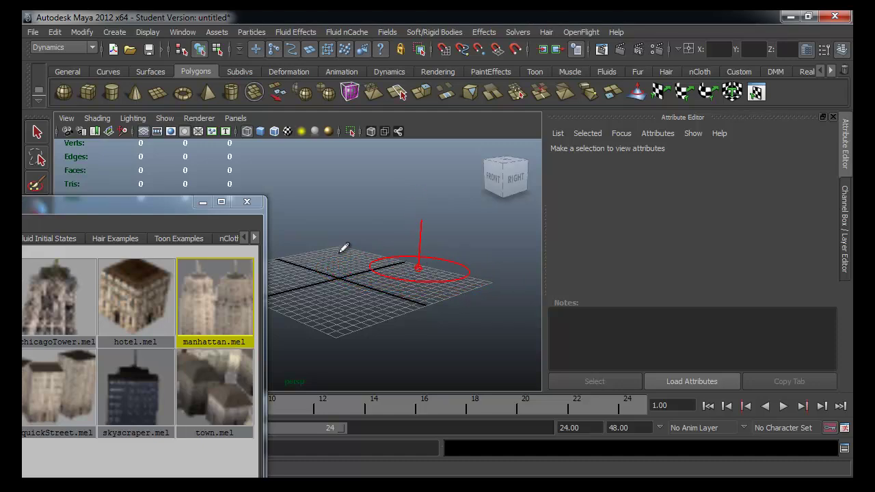
left_click_drag(403, 259, 400, 267, "alt")
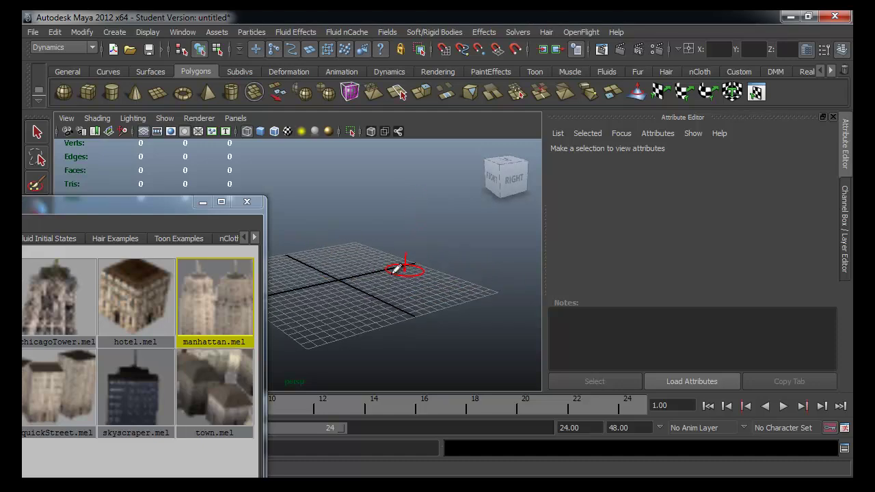
mouse_move(332, 260)
left_mouse_down()
mouse_move(440, 250)
mouse_move(355, 296)
left_mouse_up()
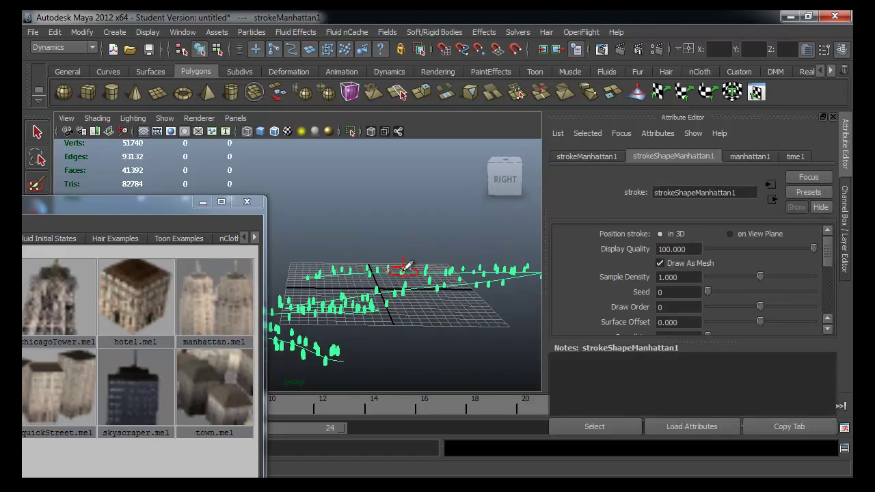
Undo the test stroke, enlarge the brush and paint a large Manhattan stroke, viewed shaded.
key("ctrl+z")
left_click_drag(449, 244, 552, 218)
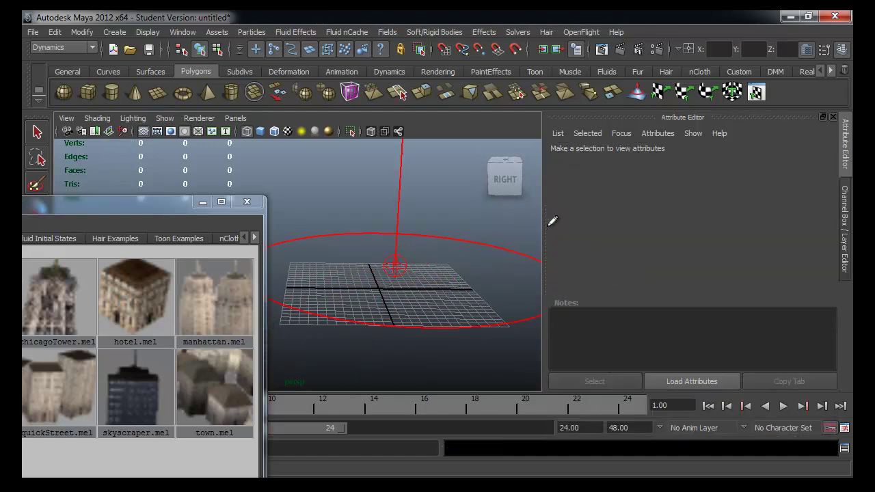
left_click_drag(410, 259, 435, 421)
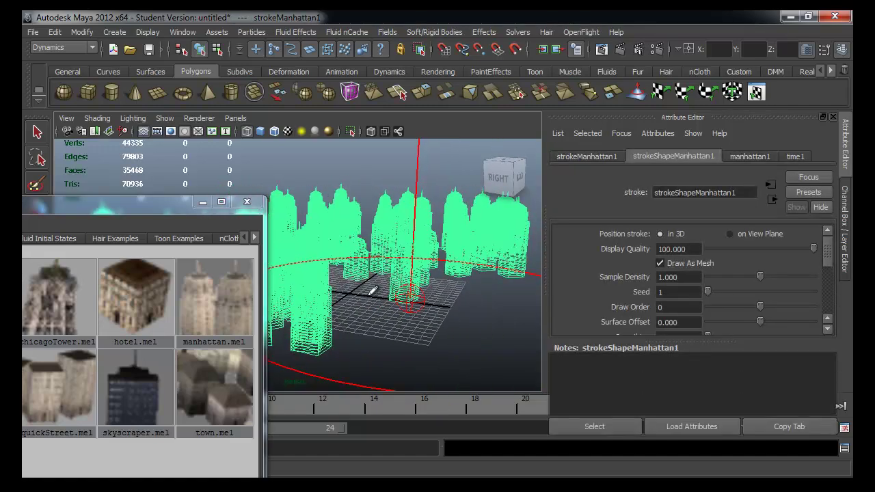
key("q")
left_click(202, 202)
mouse_move(221, 211)
left_mouse_down("alt")
mouse_move(264, 244)
mouse_move(371, 299)
mouse_move(348, 315)
mouse_move(328, 305)
left_mouse_up("alt")
key("5")
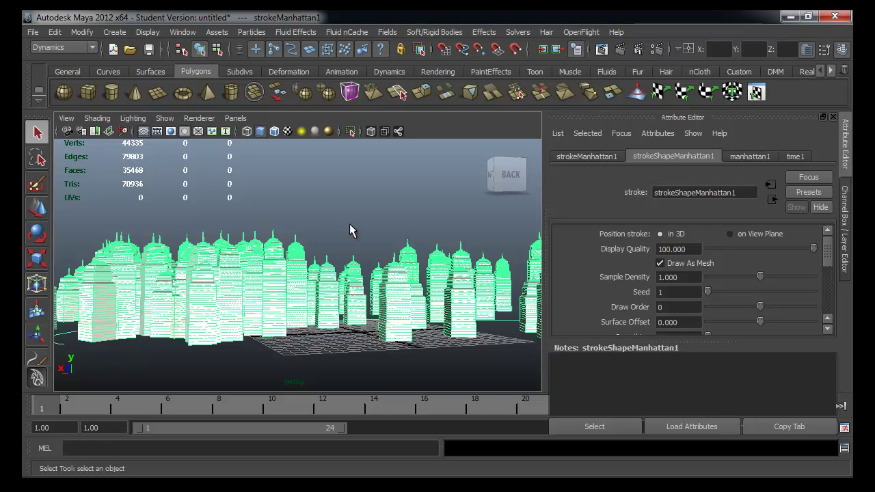
left_click(329, 231)
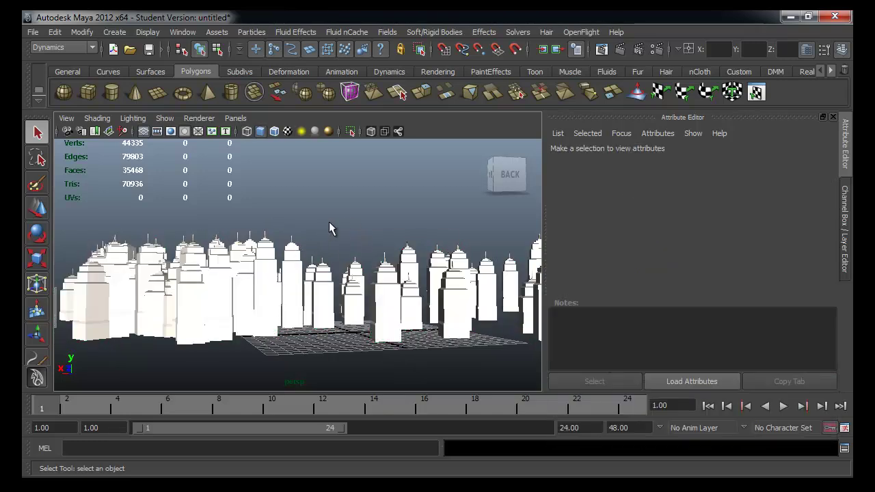
right_click_drag(319, 240, 355, 259, "alt")
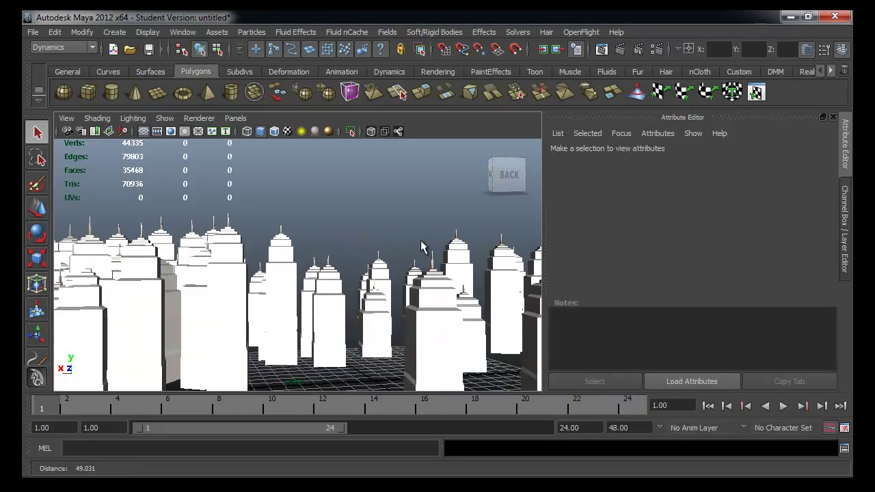
Render the city with the default renderer, then set Render Using to mental ray.
left_click(619, 49)
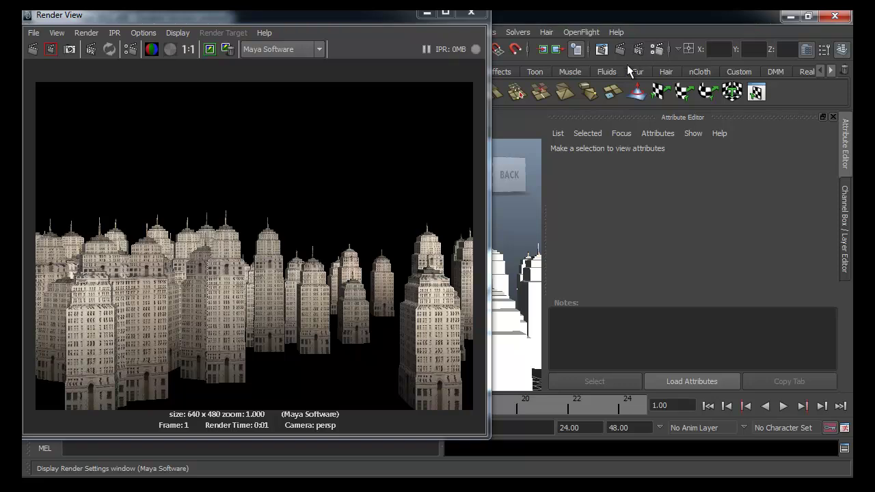
left_click(622, 185)
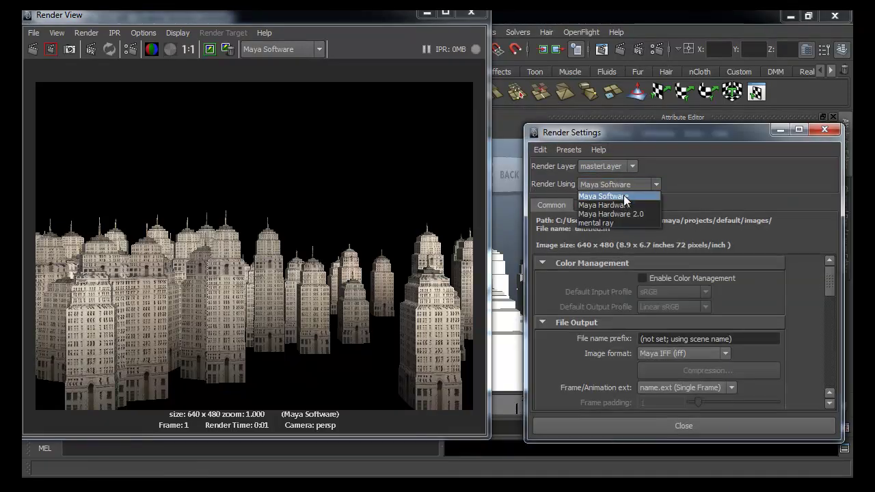
left_click(600, 223)
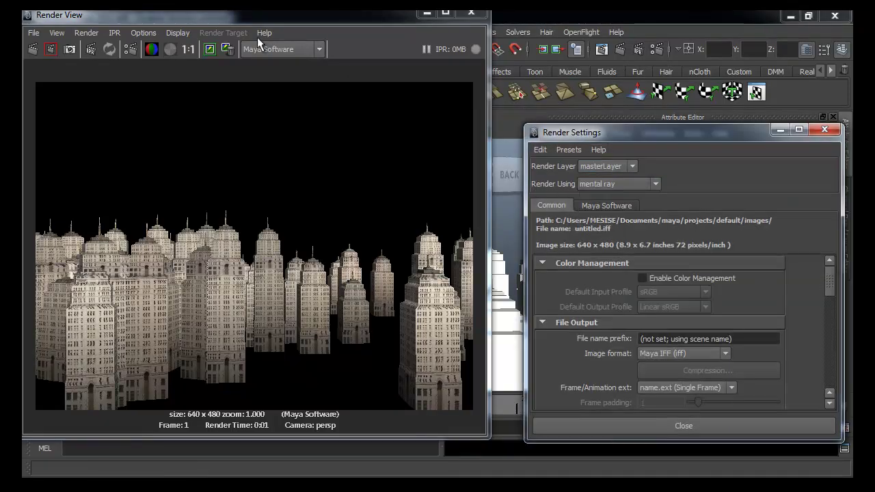
Re-render the city with mental ray and select the Manhattan stroke.
left_click(31, 50)
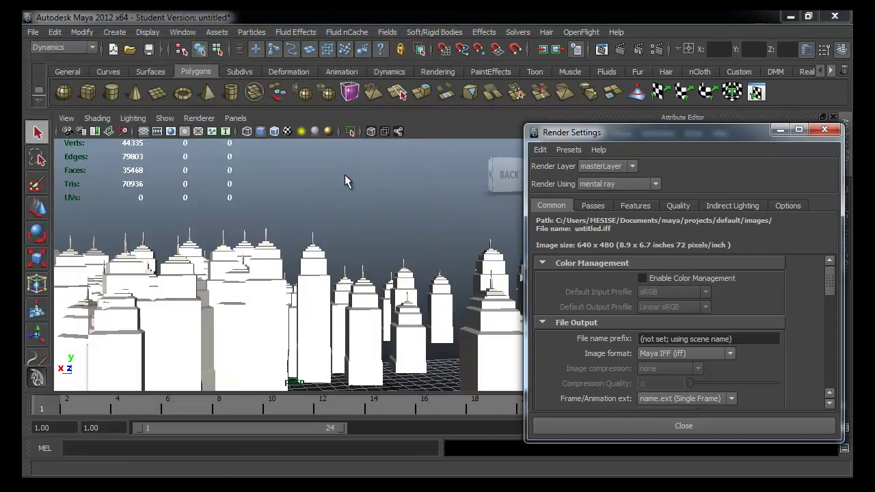
left_click(426, 12)
left_click(345, 332)
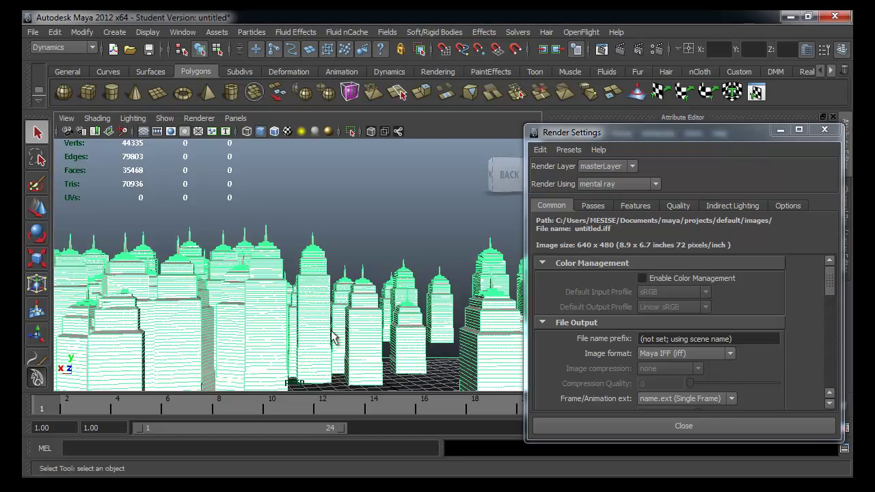
left_click(80, 32)
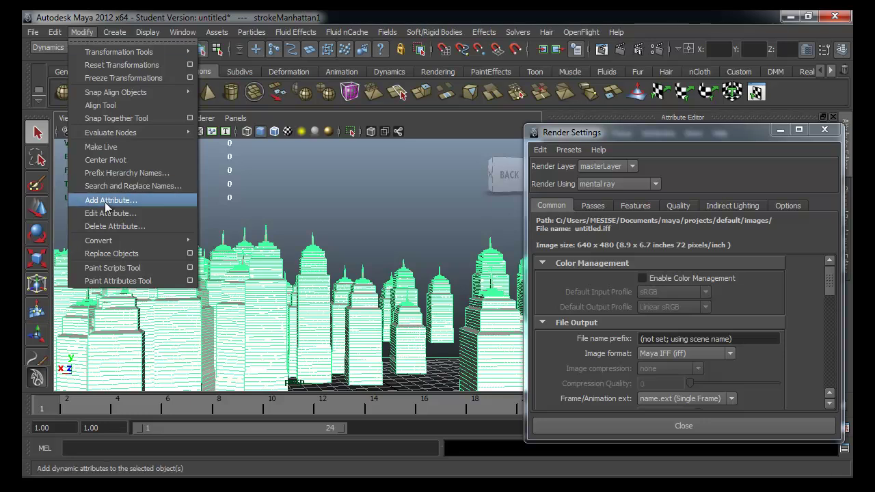
mouse_move(102, 241)
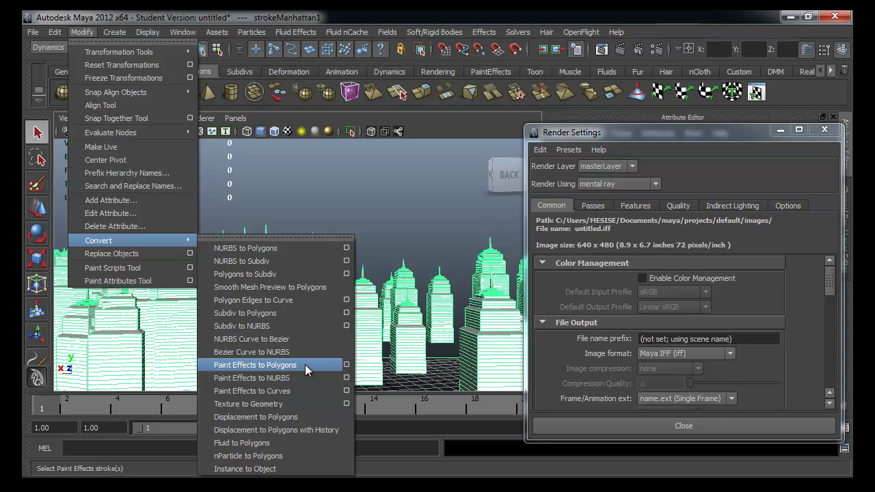
Try a Paint Effects to Polygons conversion at the 100000 poly limit, then undo it.
left_click(348, 366)
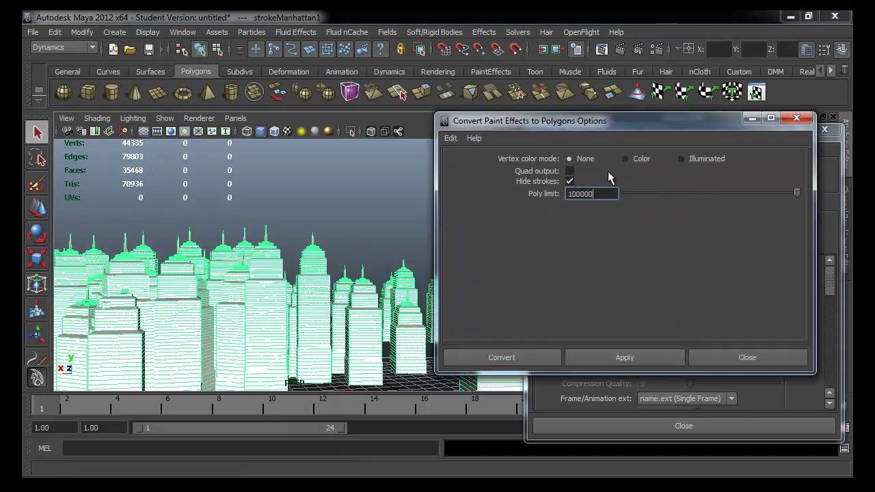
left_click(577, 194)
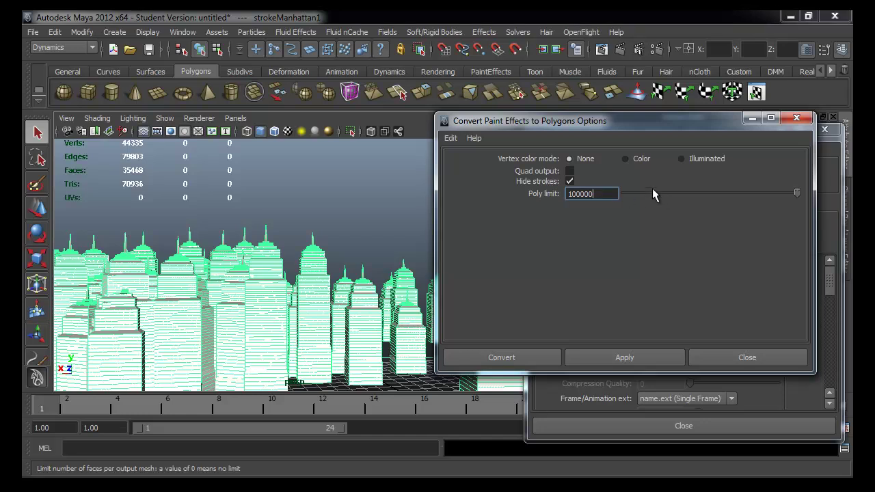
mouse_move(592, 194)
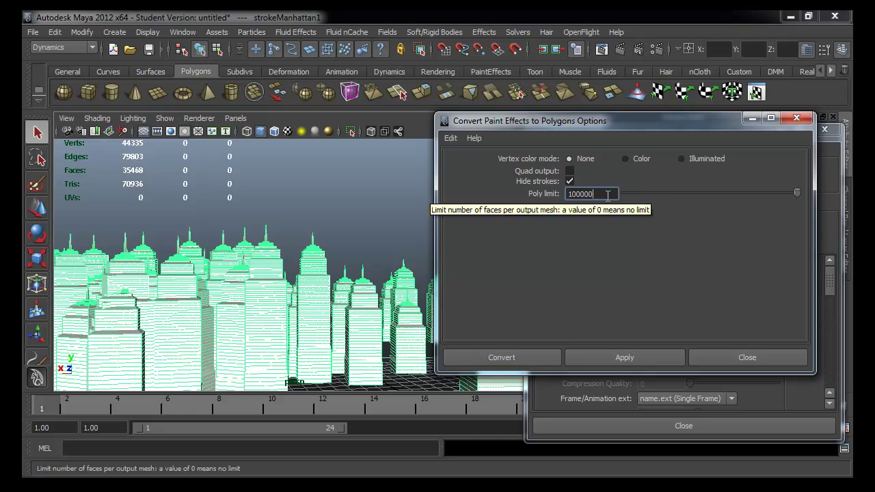
left_click(573, 194)
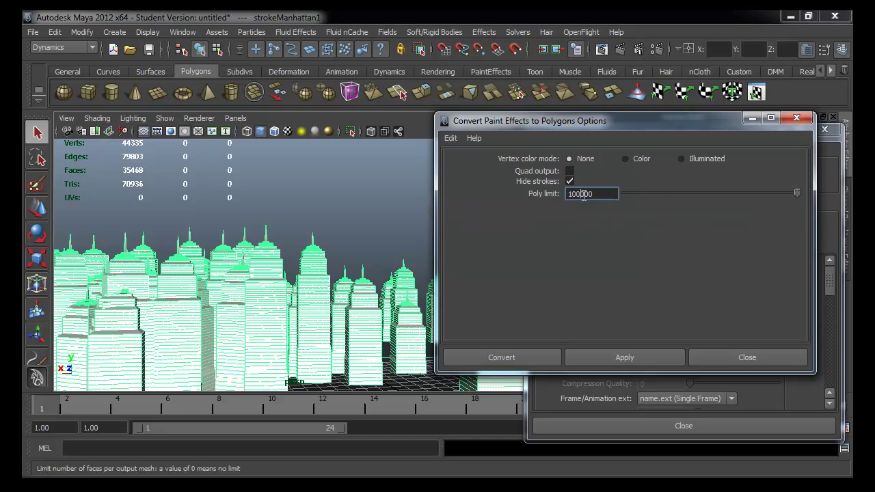
left_click(621, 359)
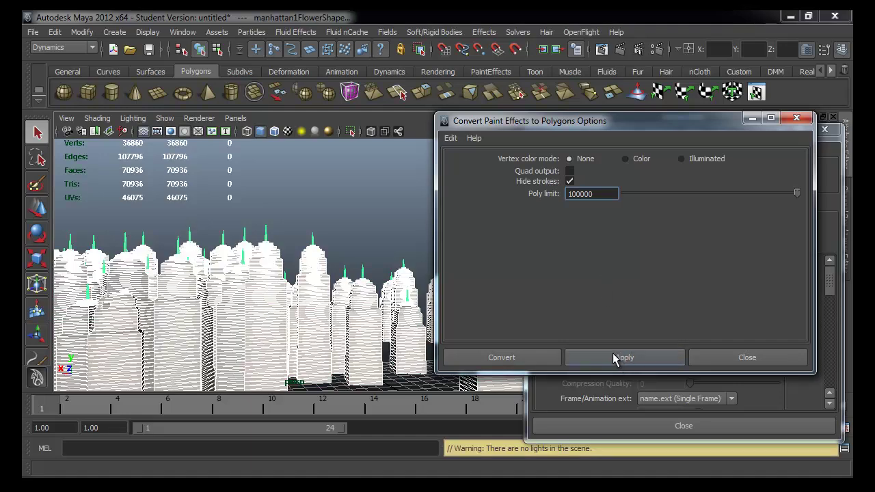
left_click(343, 242)
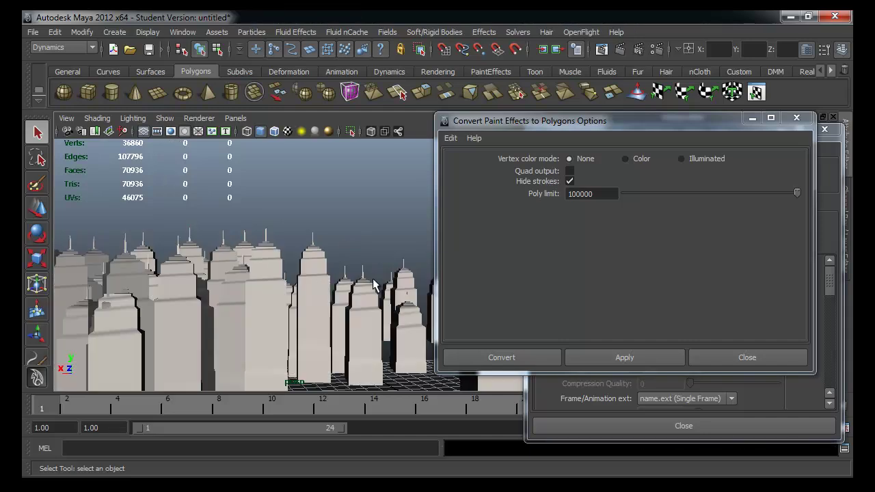
key("ctrl+z")
key("ctrl+z")
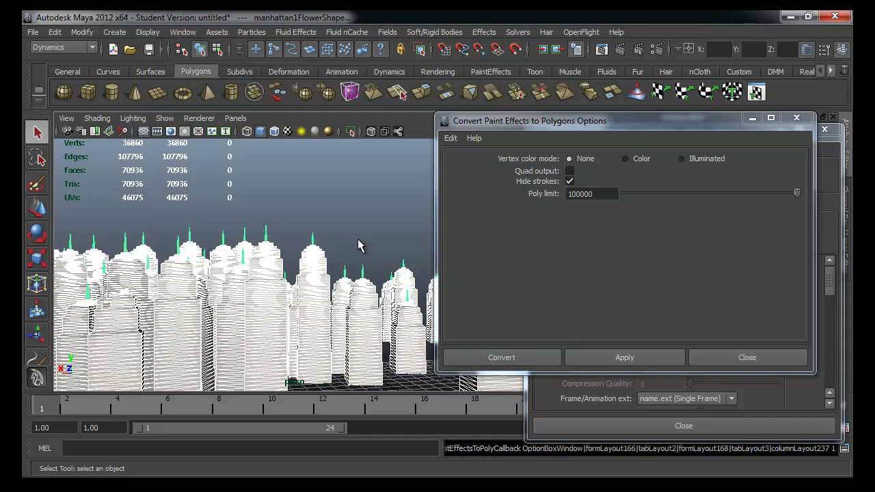
key("ctrl+z")
key("ctrl+z")
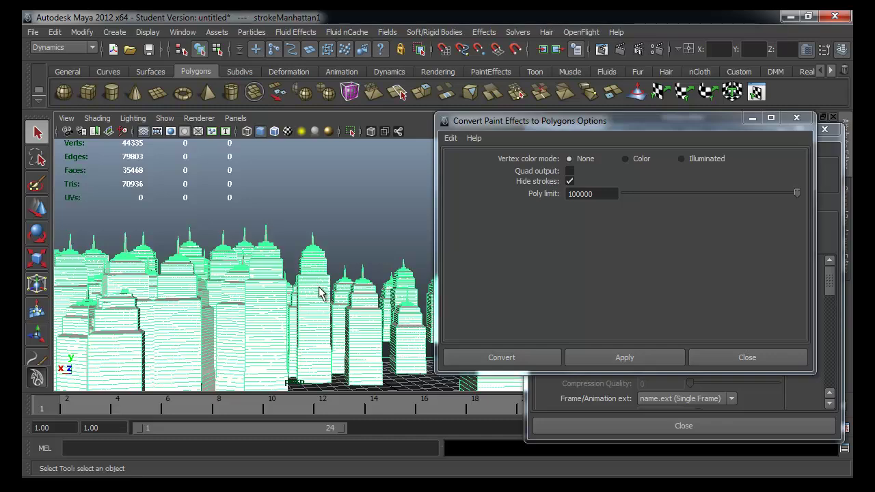
Convert at poly limit 11067, then reconvert at 100000 and close Render Settings.
left_click_drag(671, 192, 642, 193)
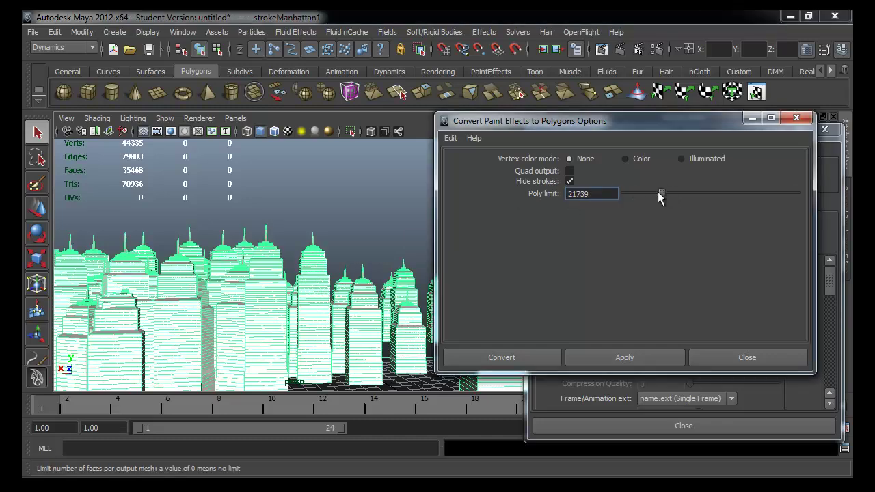
left_click(609, 357)
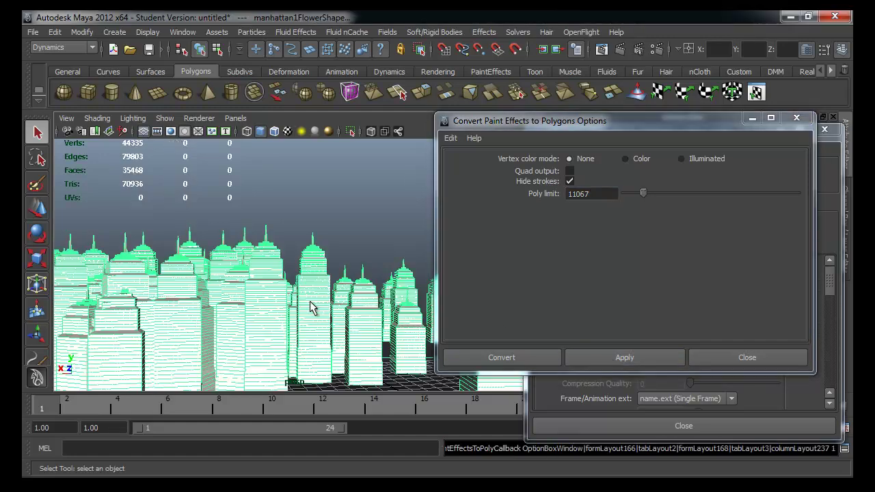
mouse_move(680, 195)
left_mouse_down()
mouse_move(750, 205)
mouse_move(796, 193)
left_mouse_up()
left_click(506, 357)
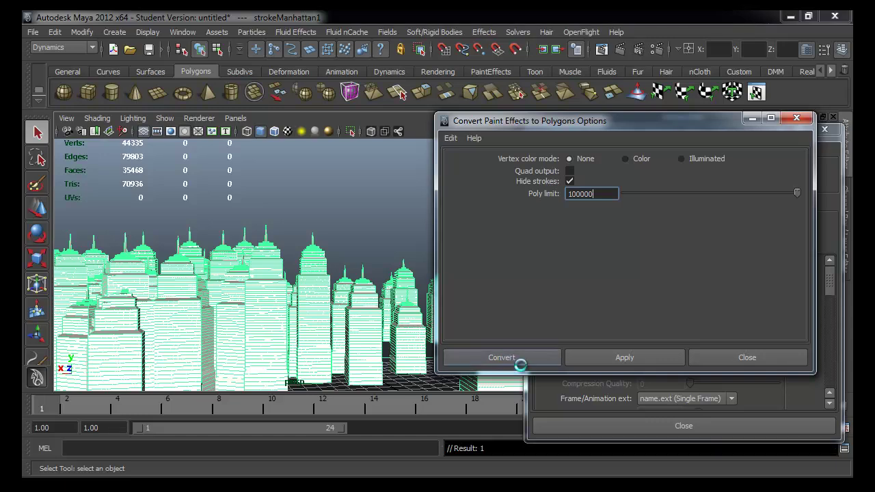
left_click(670, 427)
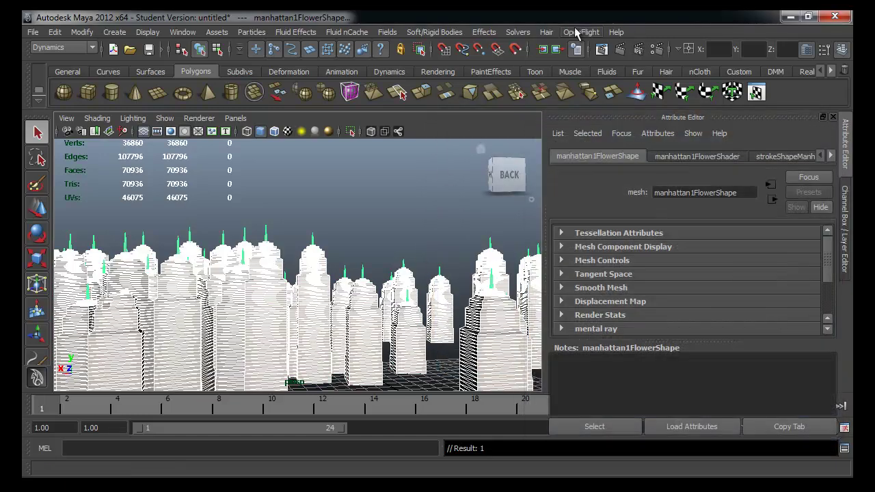
Render the polygon city with mental ray at 640 x 480 and reopen Render Settings.
left_click(624, 52)
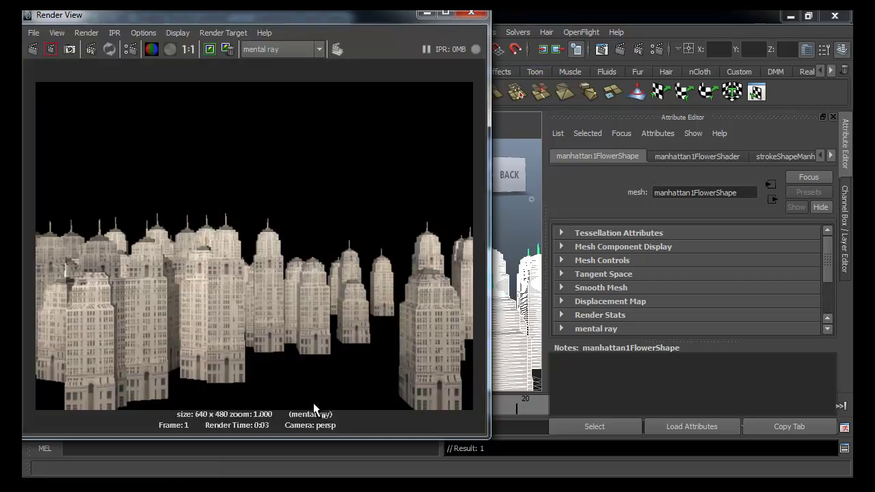
left_click(471, 11)
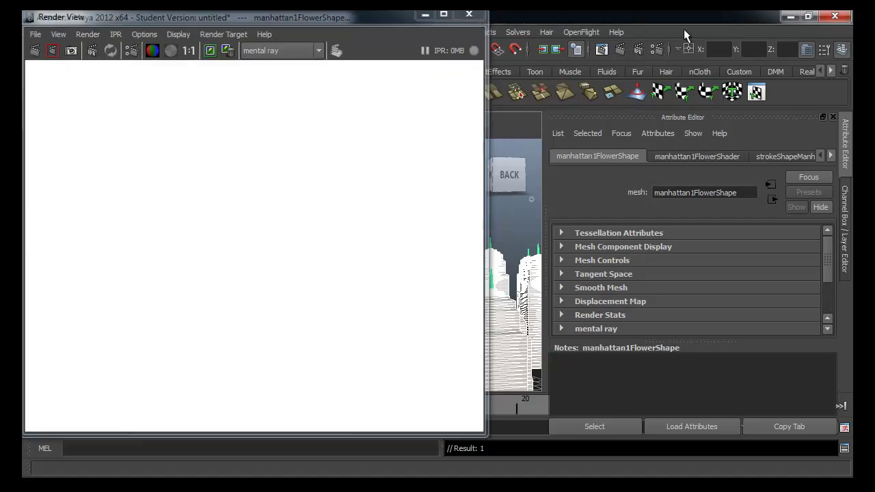
left_click(655, 50)
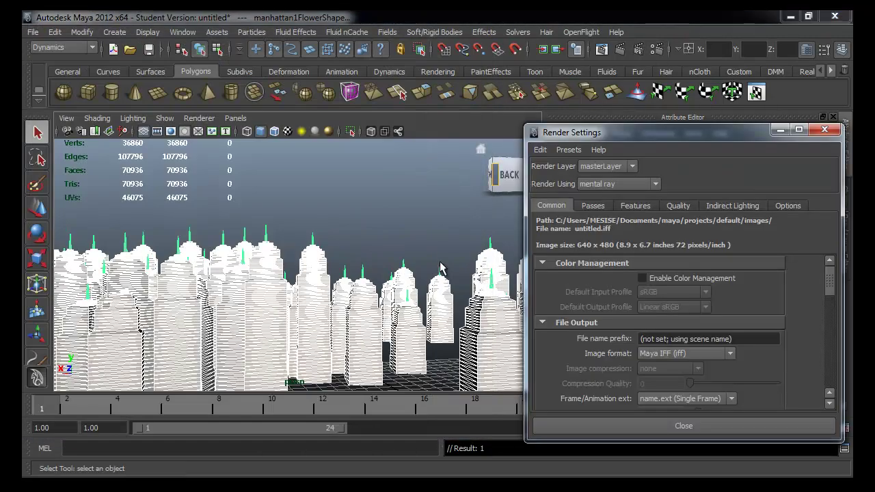
Add a mental ray Physical Sun and Sky from the Indirect Lighting settings.
left_click(679, 205)
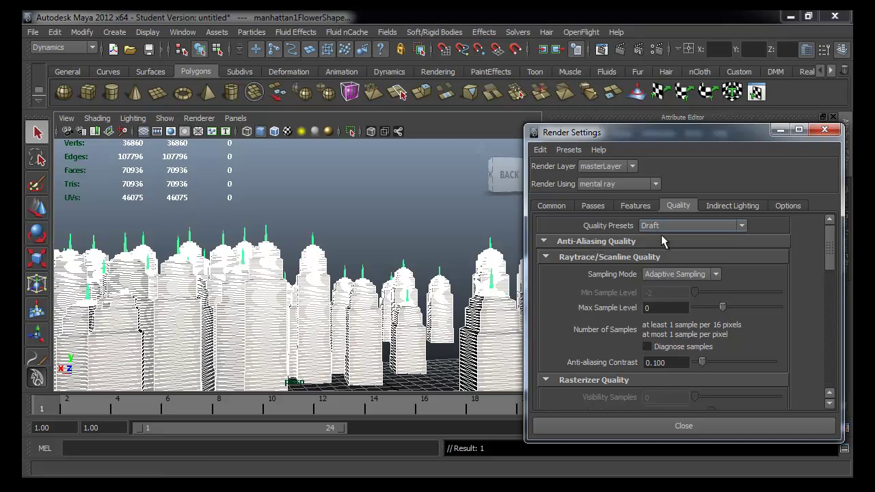
left_click(725, 206)
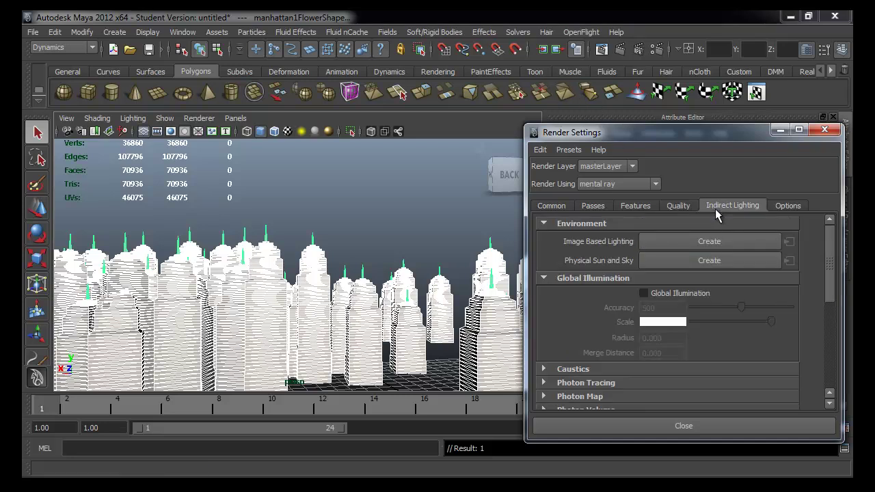
left_click(719, 265)
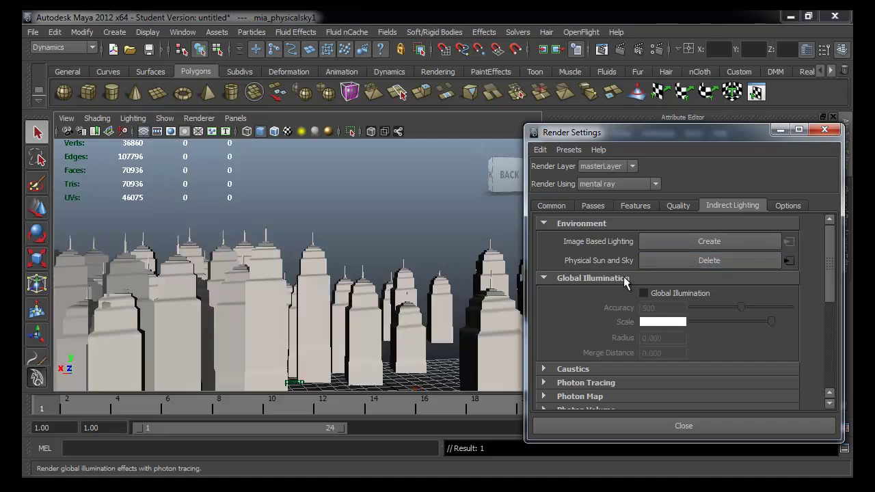
Frame a close, low-angle textured view with the city buildings filling the shot.
left_click_drag(307, 221, 262, 268, "alt")
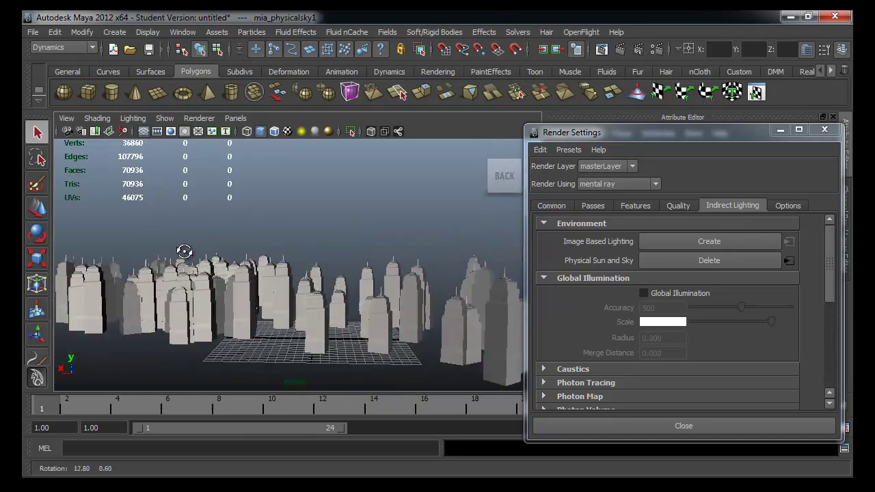
left_click_drag(262, 269, 201, 244, "alt")
left_click(285, 207)
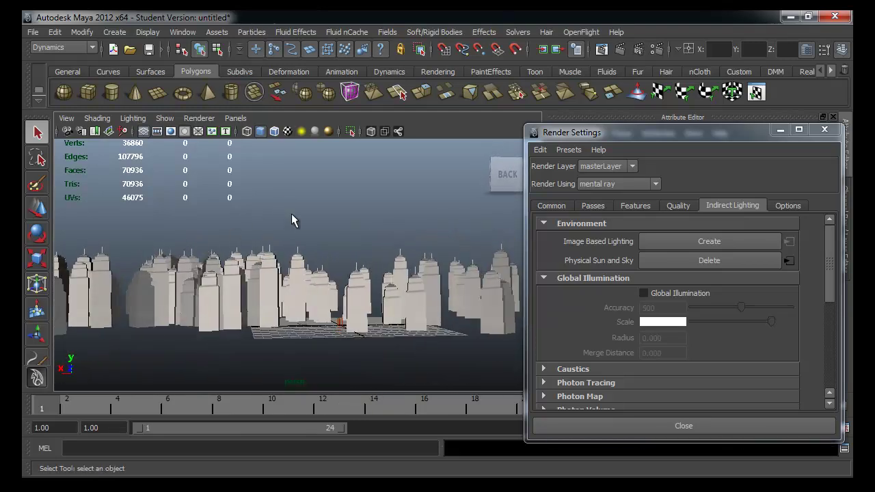
key("6")
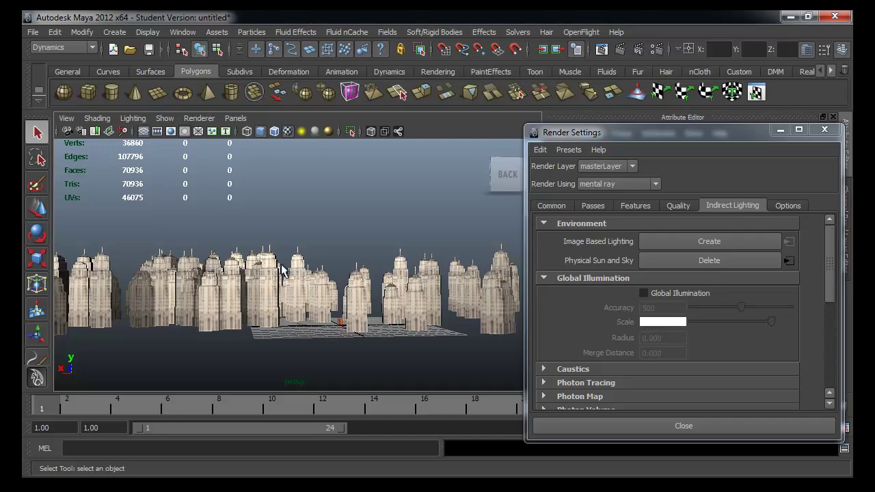
mouse_move(300, 271)
right_mouse_down("alt")
mouse_move(361, 275)
mouse_move(341, 279)
mouse_move(393, 292)
right_mouse_up("alt")
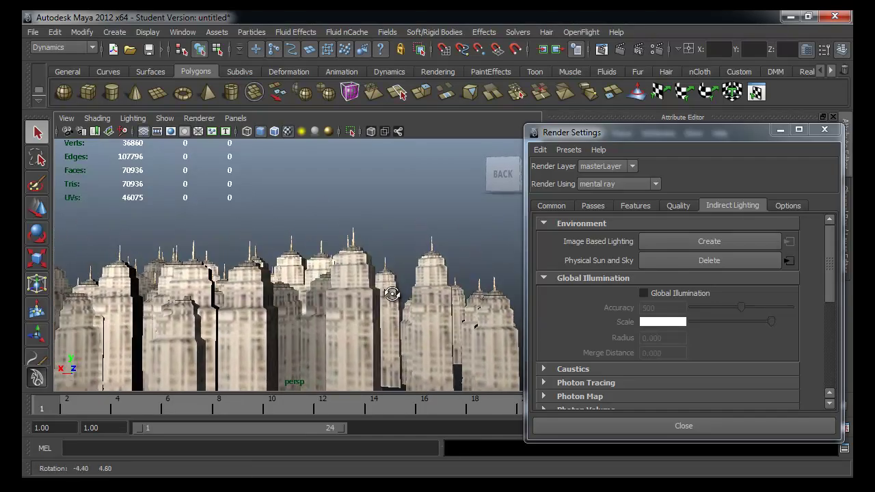
mouse_move(393, 293)
left_mouse_down("alt")
mouse_move(327, 274)
mouse_move(310, 292)
left_mouse_up("alt")
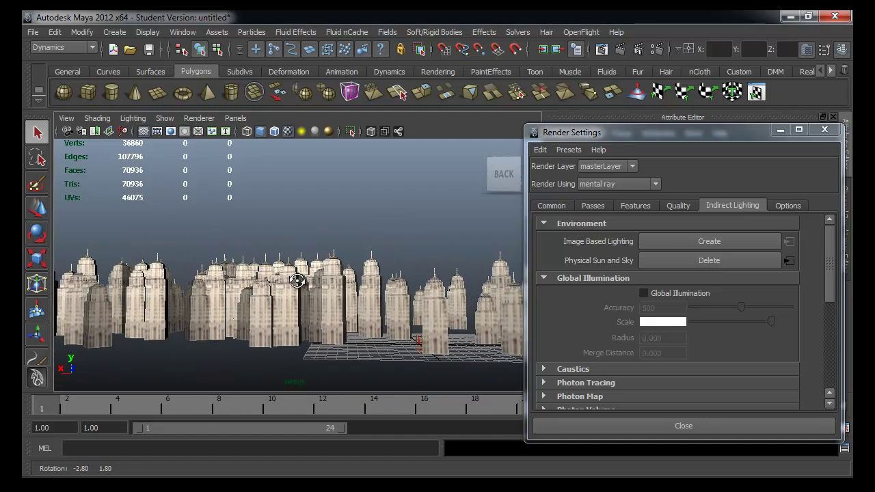
right_click_drag(310, 292, 355, 269, "alt")
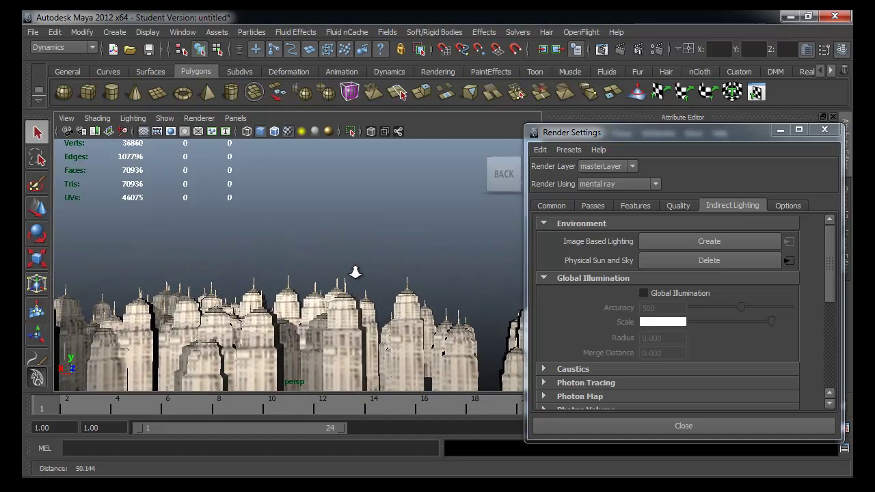
mouse_move(355, 269)
middle_mouse_down("alt")
mouse_move(370, 243)
mouse_move(375, 257)
middle_mouse_up("alt")
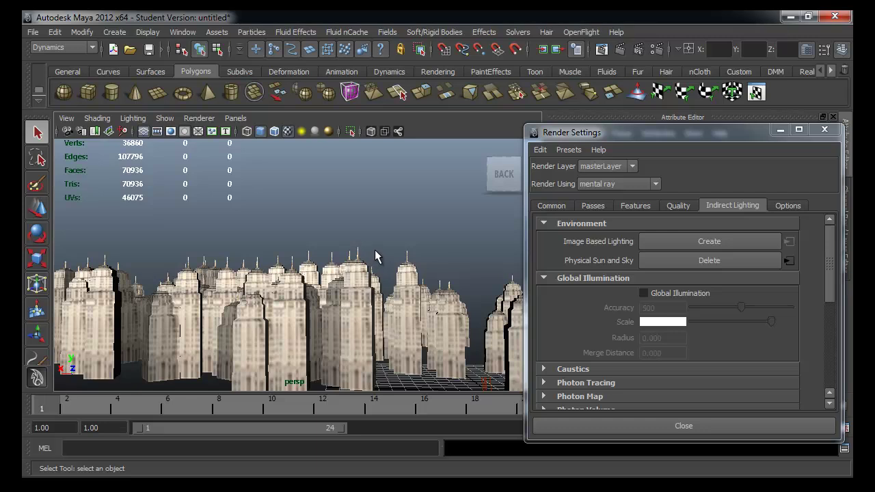
Render the sunlit city with mental ray at 640 x 480 under a blue sky.
left_click(619, 49)
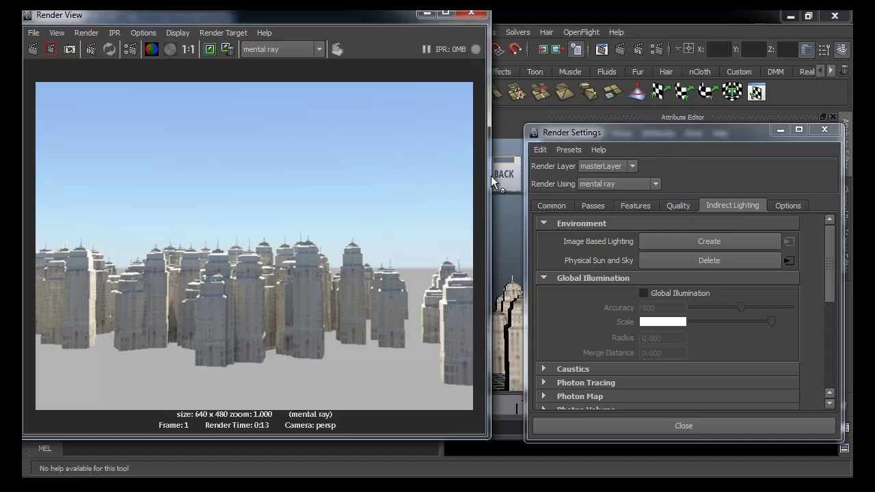
Close the finished render preview and zoom out in the viewport.
left_click(470, 13)
scroll(335, 215, "down", 2)
scroll(336, 215, "down", 2)
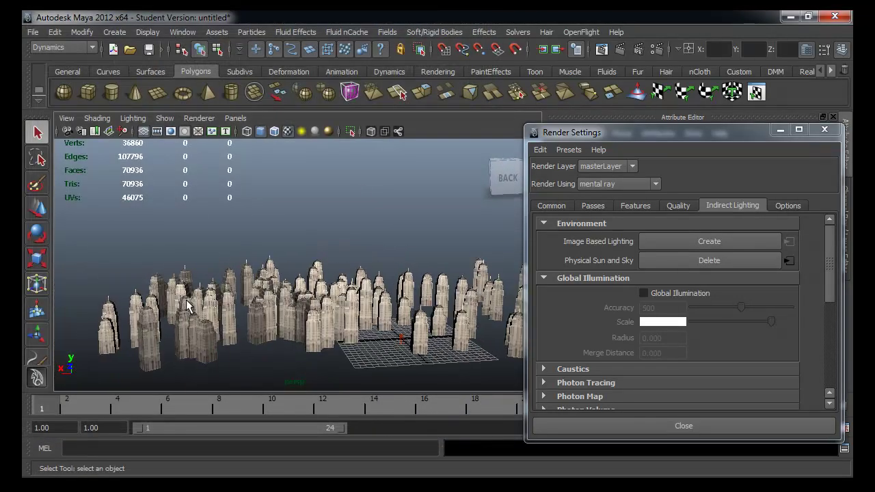
scroll(273, 222, "down", 1)
Create a polygon plane and scale it up as ground under the whole city.
left_click(158, 97)
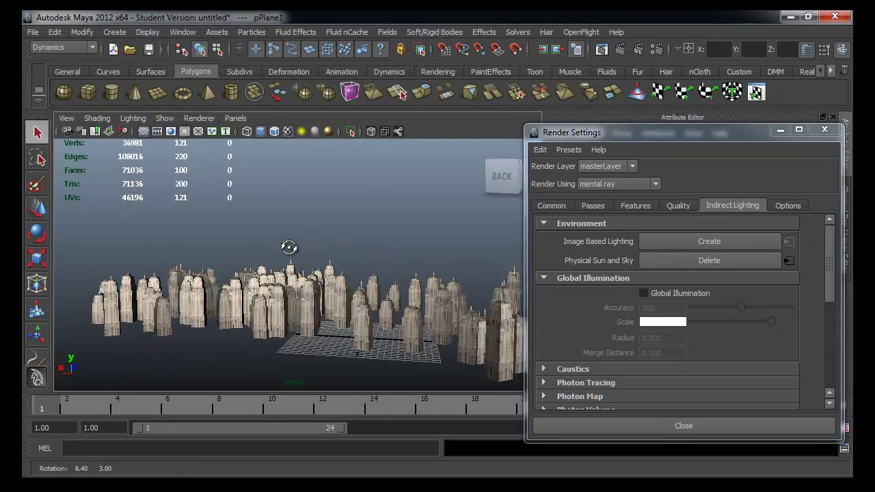
left_click_drag(311, 244, 289, 244, "alt")
key("r")
left_click_drag(367, 337, 410, 338)
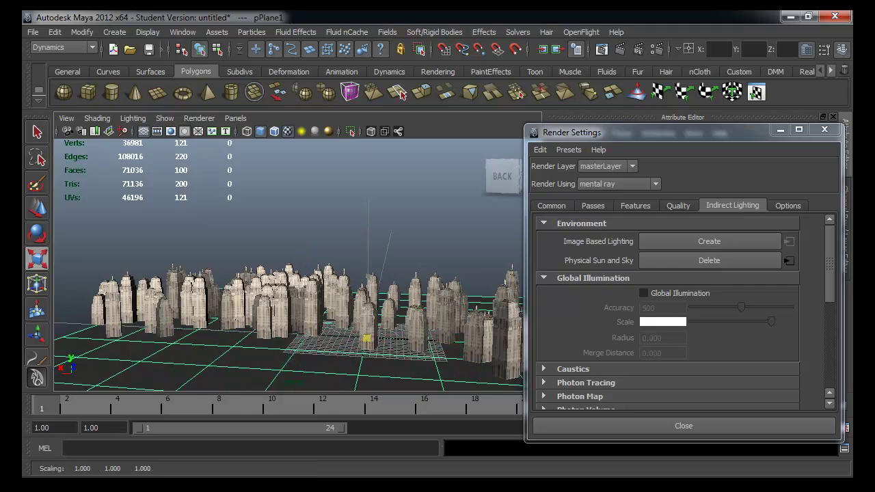
mouse_move(340, 217)
left_mouse_down("alt")
mouse_move(347, 242)
mouse_move(275, 242)
left_mouse_up("alt")
left_click(348, 242)
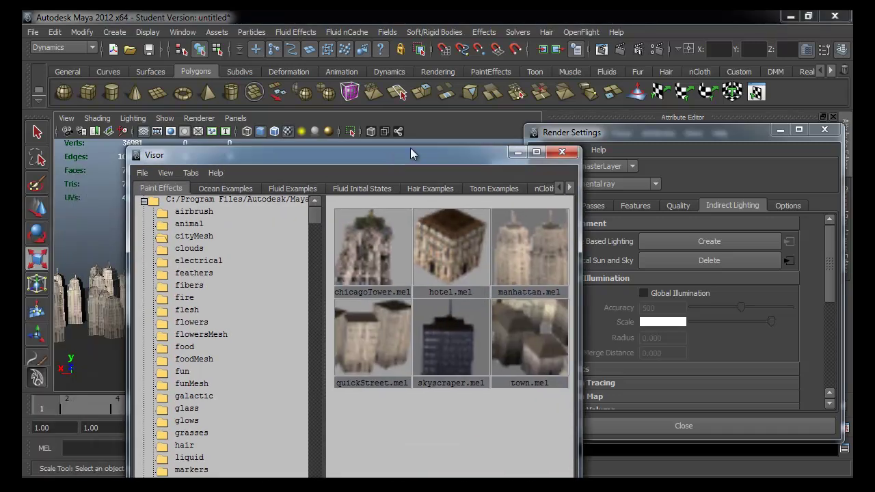
Paint a keyakiPark tree from the Visor's trees brushes among the left-hand buildings.
left_click_drag(60, 211, 605, 106)
scroll(431, 334, "down", 3)
scroll(431, 359, "down", 3)
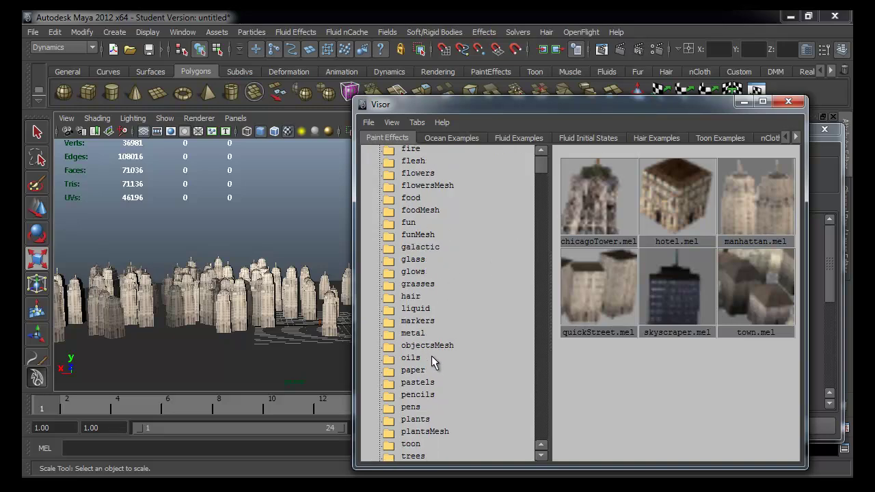
scroll(432, 383, "down", 2)
scroll(427, 383, "down", 2)
left_click(412, 392)
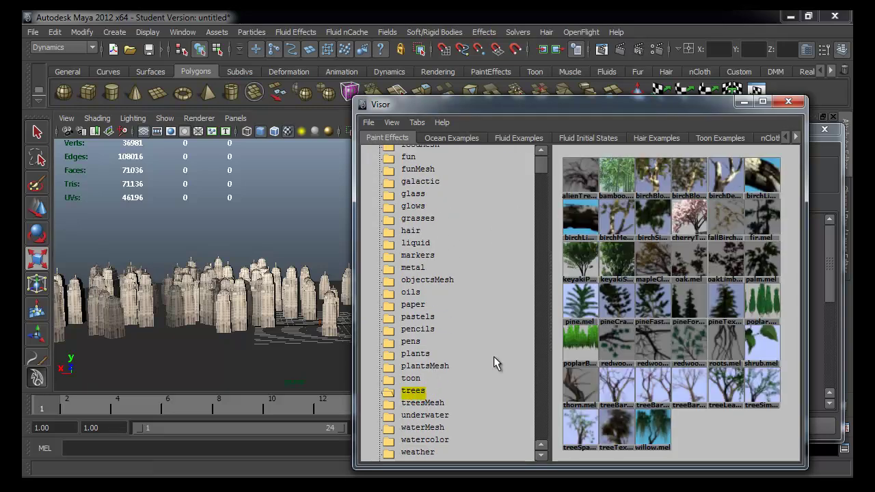
left_click(582, 258)
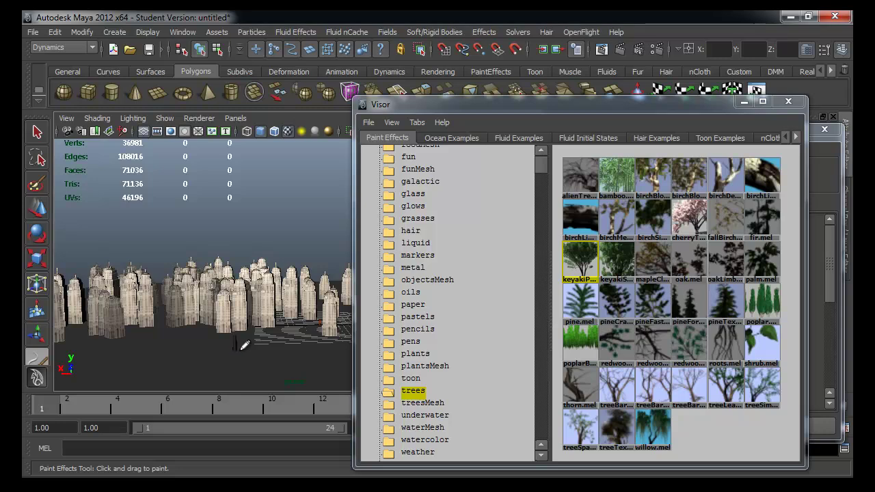
left_click(234, 349)
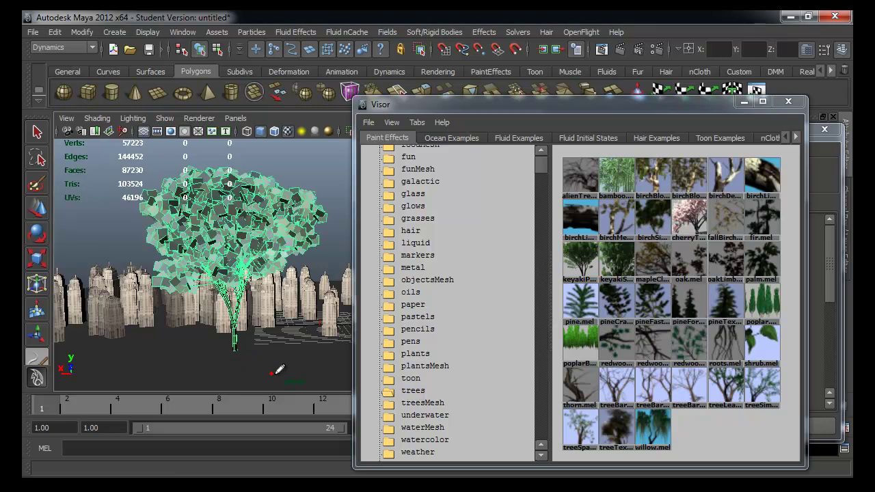
Close the Visor and move the tree stroke back in Z among the buildings.
left_click(744, 103)
key("w")
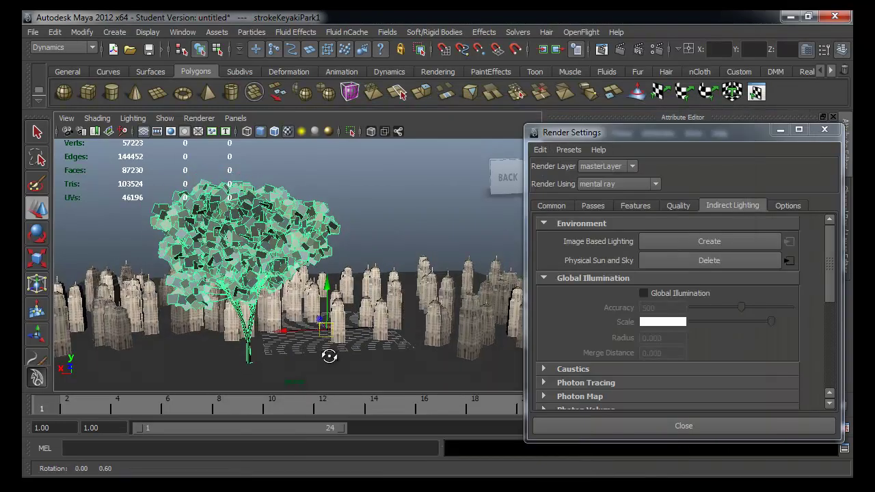
left_click_drag(347, 339, 318, 269, "alt")
middle_click_drag(317, 268, 301, 268)
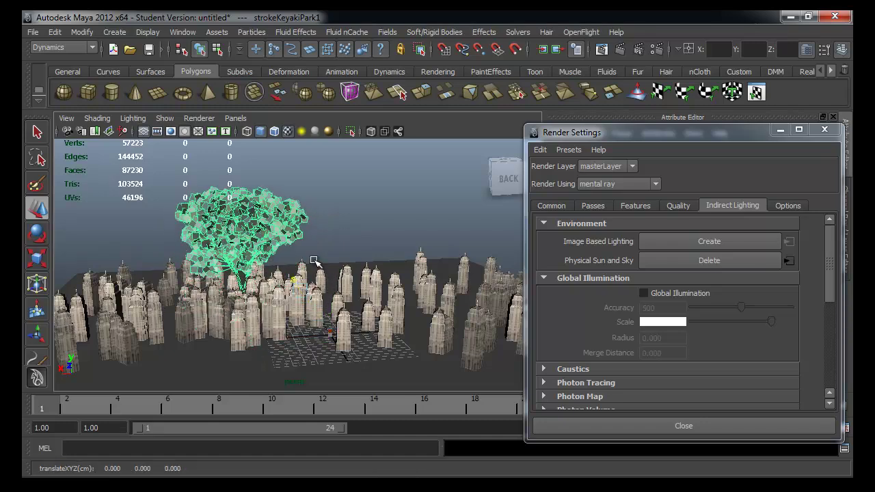
mouse_move(301, 269)
left_mouse_down("alt")
mouse_move(228, 267)
mouse_move(250, 267)
mouse_move(328, 344)
mouse_move(308, 341)
left_mouse_up("alt")
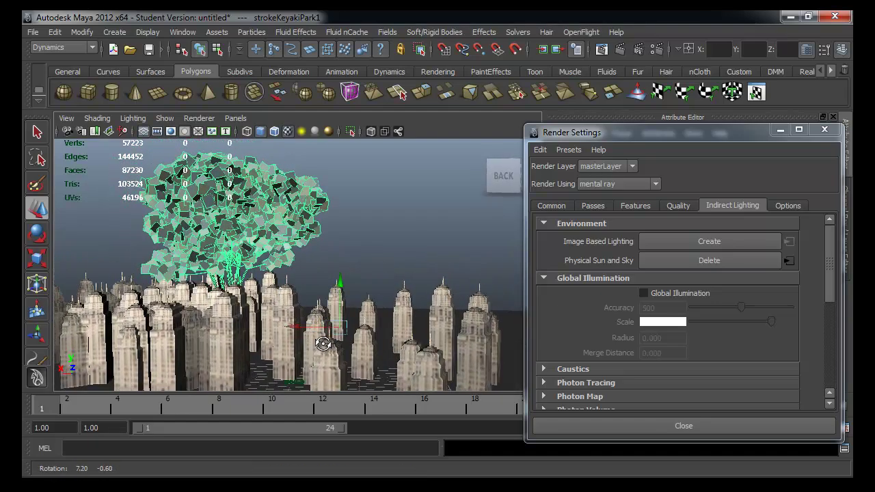
mouse_move(307, 342)
middle_mouse_down("alt")
mouse_move(272, 340)
mouse_move(282, 340)
middle_mouse_up("alt")
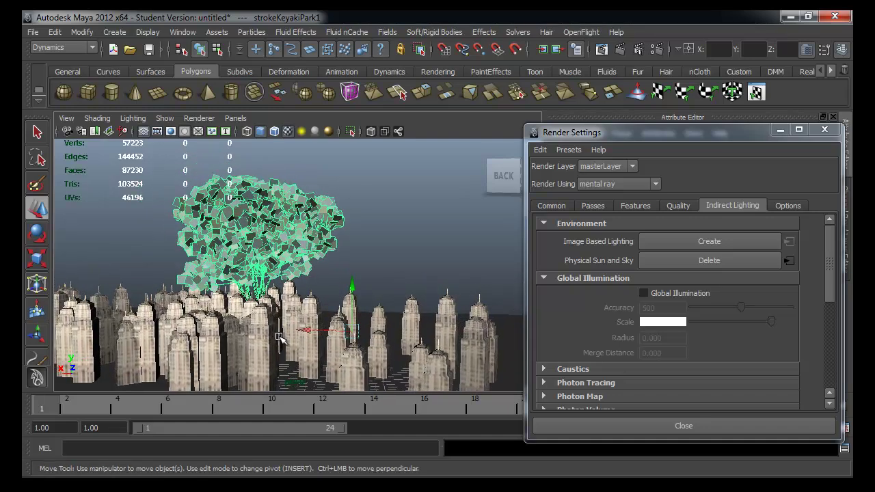
Convert the keyaki tree Paint Effects stroke to polygons with a poly limit of 26087.
left_click(779, 131)
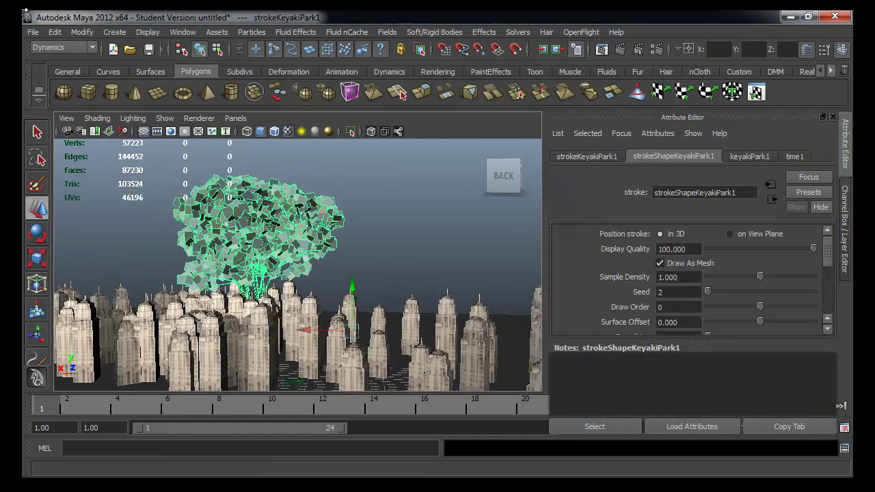
left_click(81, 32)
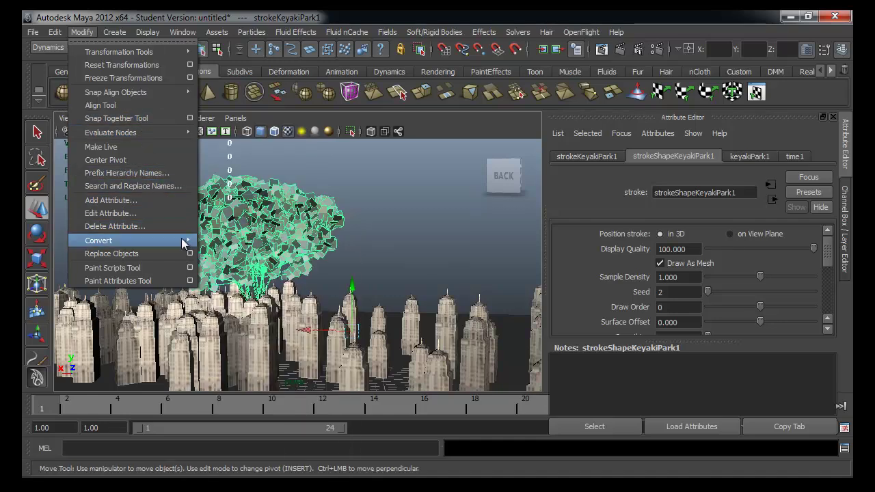
mouse_move(98, 241)
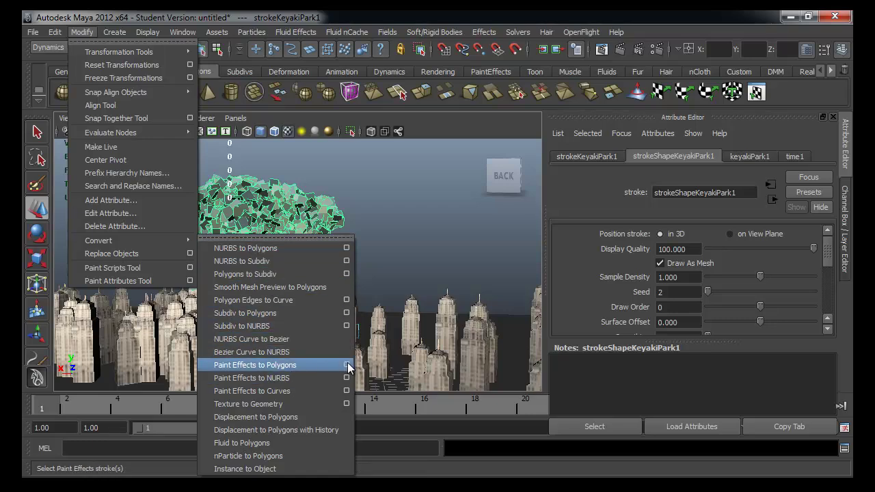
left_click(348, 368)
left_click(686, 194)
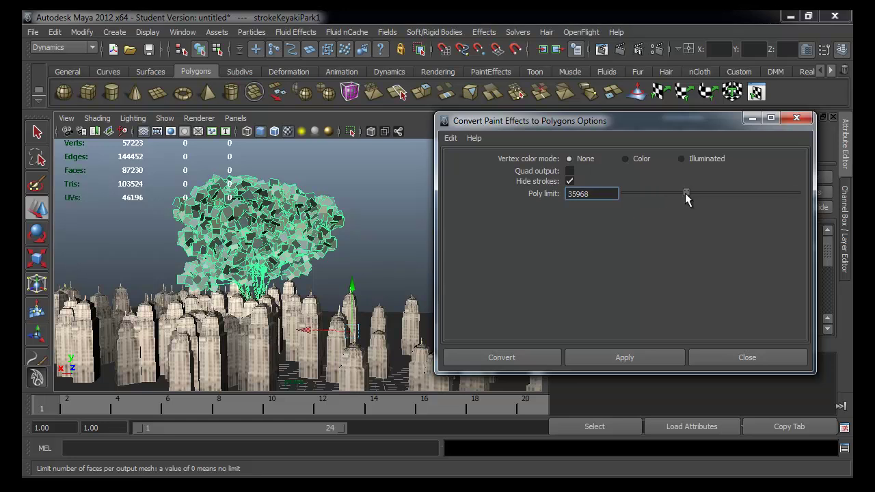
mouse_move(686, 194)
left_mouse_down()
mouse_move(651, 194)
mouse_move(669, 195)
left_mouse_up()
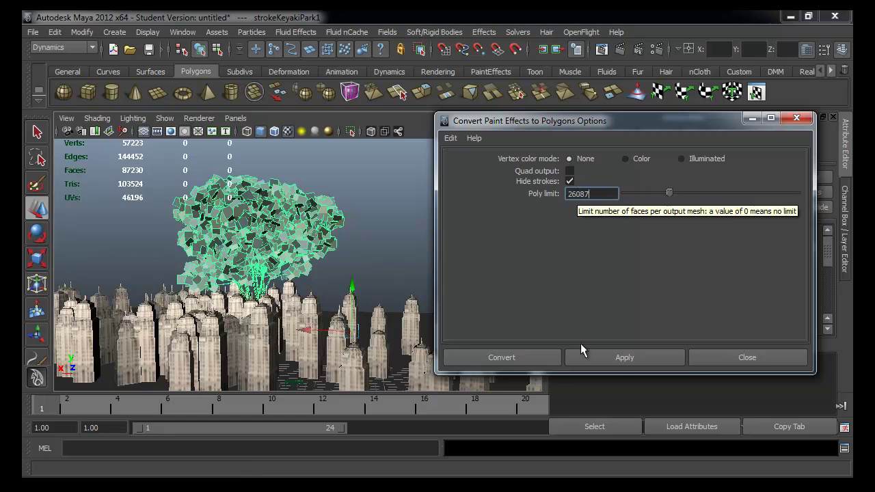
left_click(586, 356)
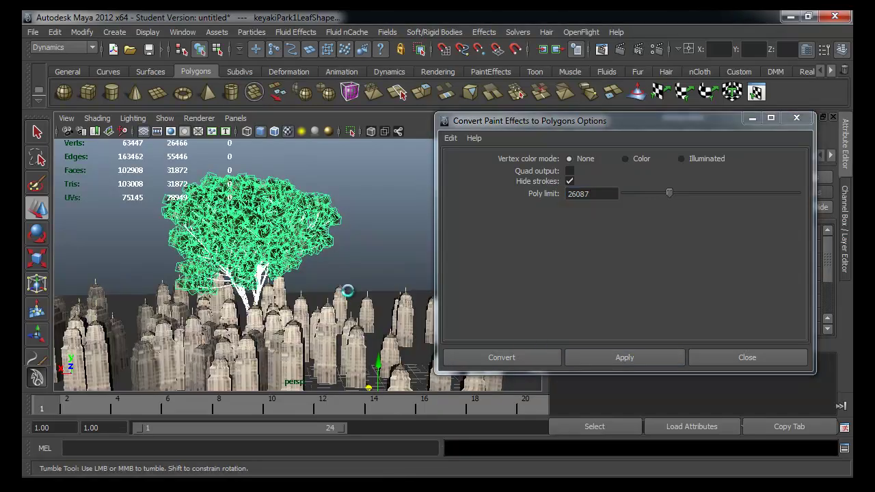
Inspect the converted tree above the city, close the options, and render the current frame.
mouse_move(316, 278)
left_mouse_down("alt")
mouse_move(136, 251)
mouse_move(298, 263)
mouse_move(82, 235)
mouse_move(171, 240)
left_mouse_up("alt")
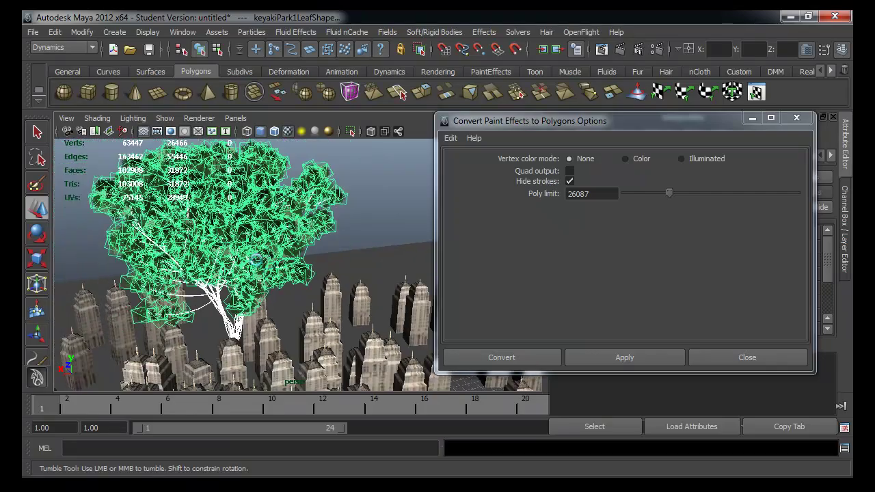
right_click_drag(171, 240, 228, 238, "alt")
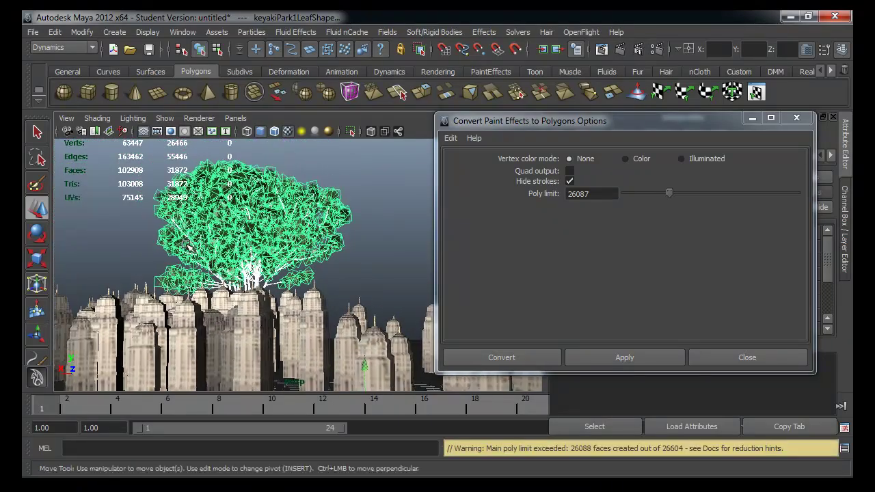
left_click_drag(227, 238, 303, 246, "alt")
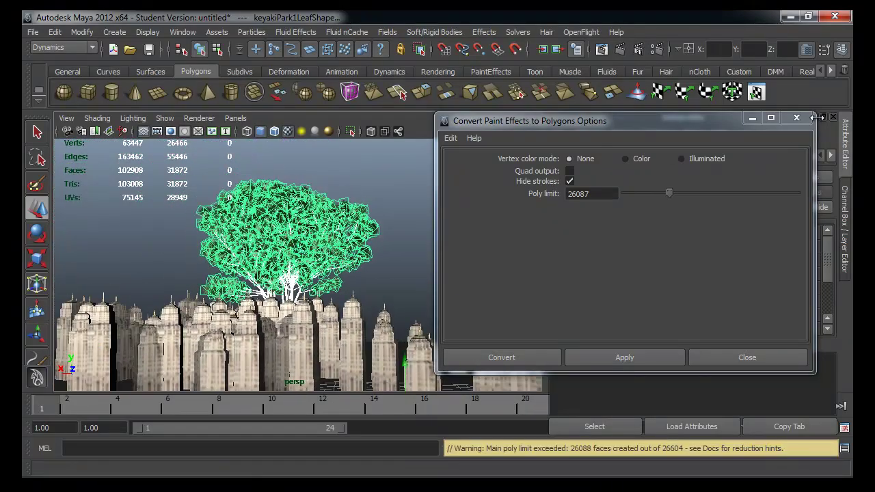
left_click(796, 118)
left_click(622, 49)
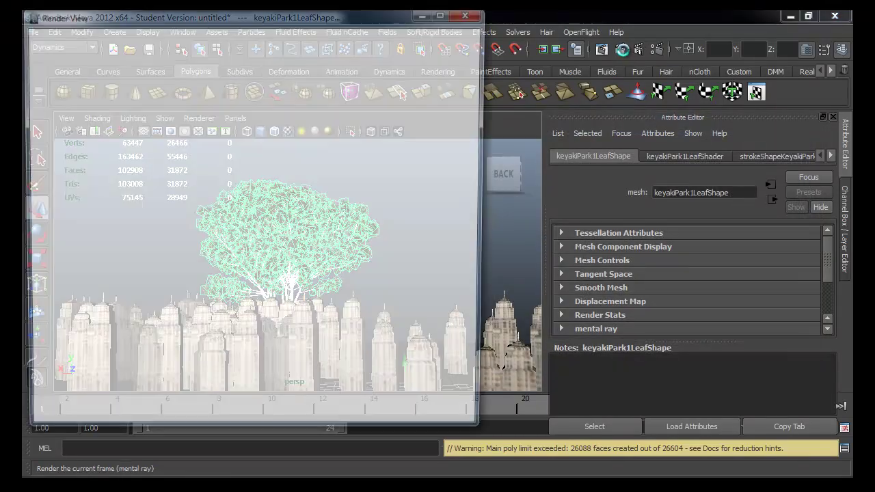
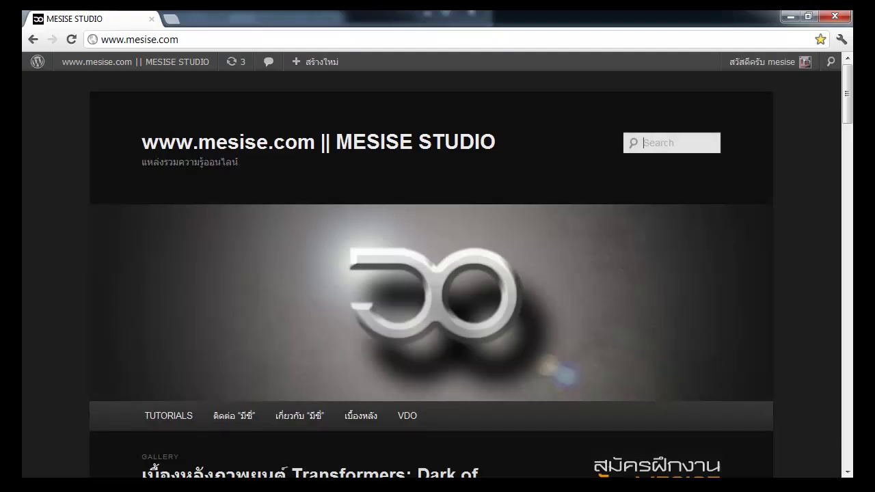
Search mesise.com for ต้นไม้ and scroll through the results.
left_click(634, 142)
type("ด")
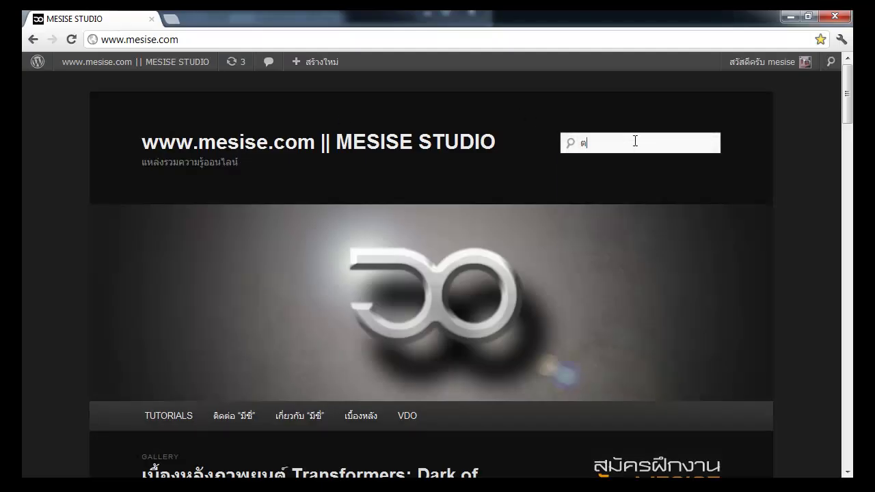
type("้นไม")
key("Return")
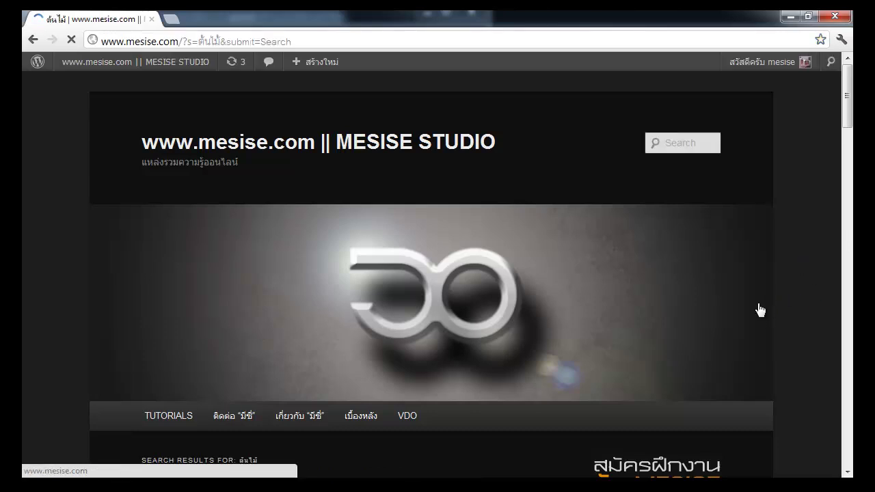
scroll(721, 286, "down", 3)
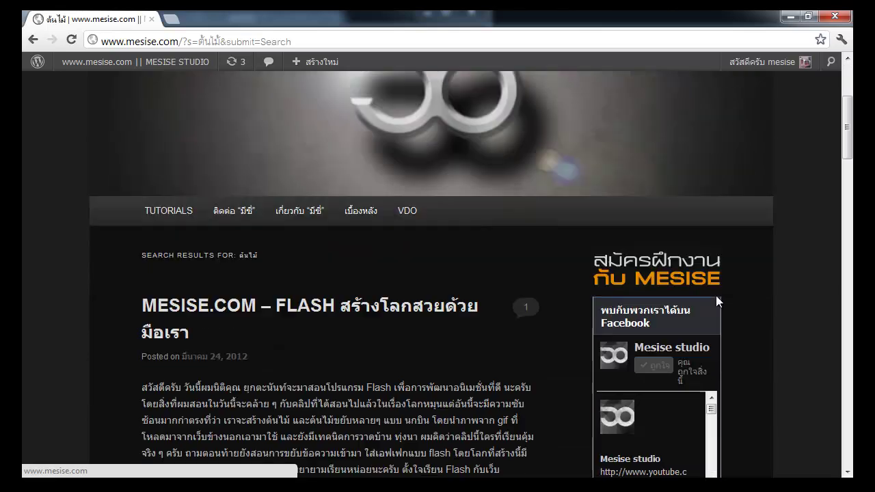
scroll(717, 295, "down", 3)
scroll(747, 298, "down", 3)
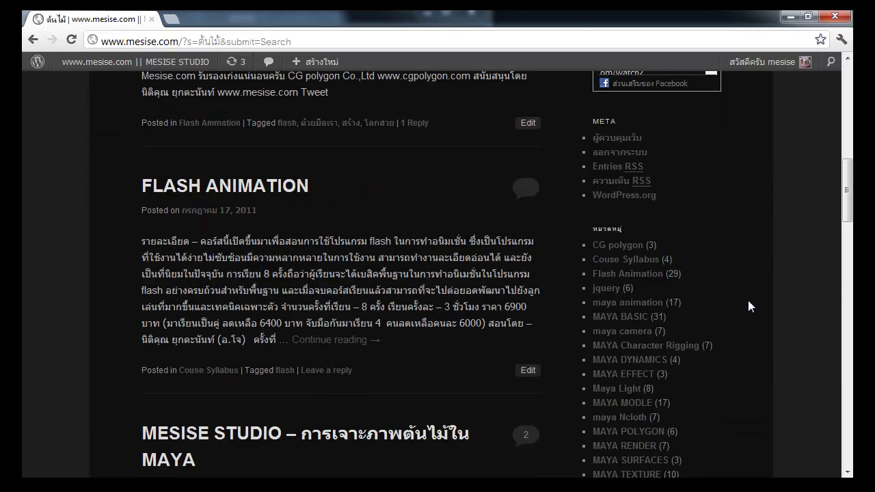
scroll(747, 300, "down", 2)
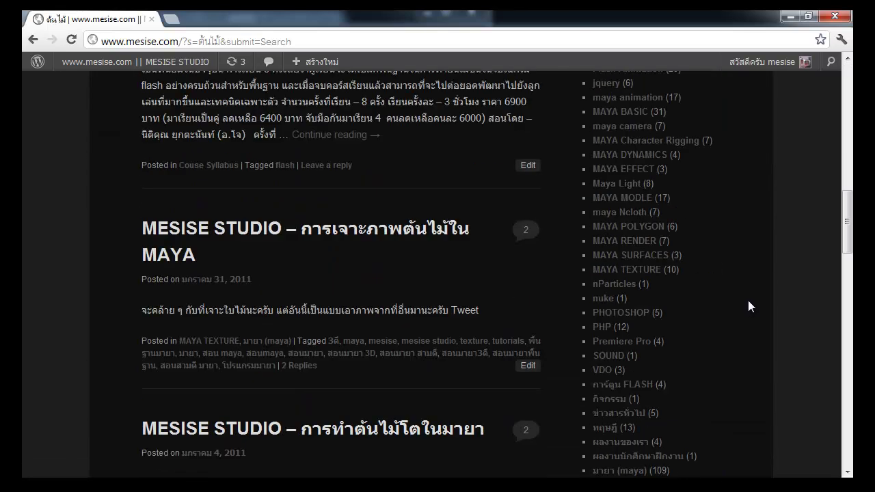
Open the 'การเจาะภาพต้นไม้ใน MAYA' post and scroll through its contents.
left_click(418, 237)
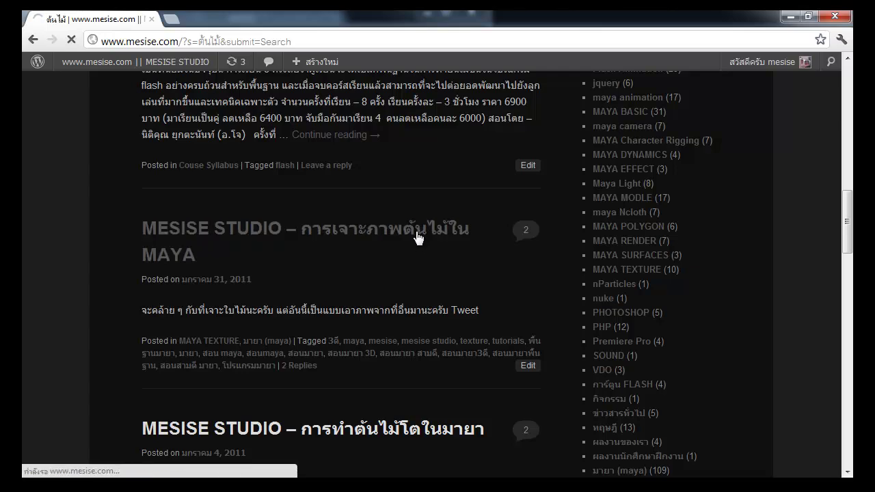
scroll(638, 298, "down", 1)
scroll(680, 307, "down", 2)
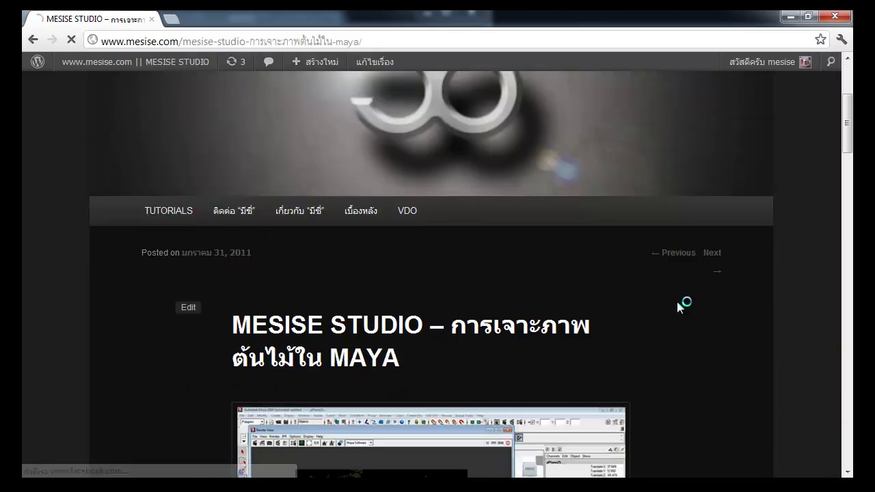
scroll(675, 299, "down", 2)
scroll(675, 299, "down", 1)
scroll(675, 299, "down", 3)
scroll(673, 299, "down", 1)
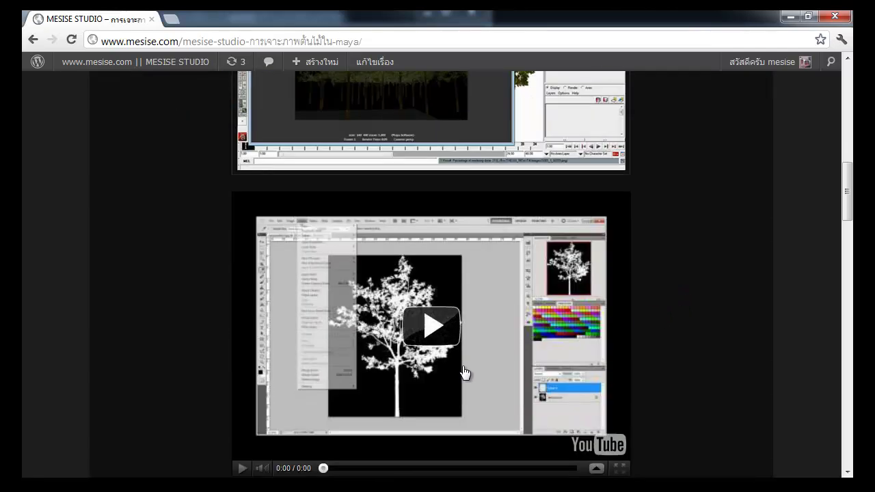
scroll(451, 362, "down", 2)
scroll(427, 348, "down", 1)
scroll(427, 345, "up", 2)
scroll(429, 342, "up", 1)
scroll(431, 341, "up", 5)
scroll(430, 341, "up", 2)
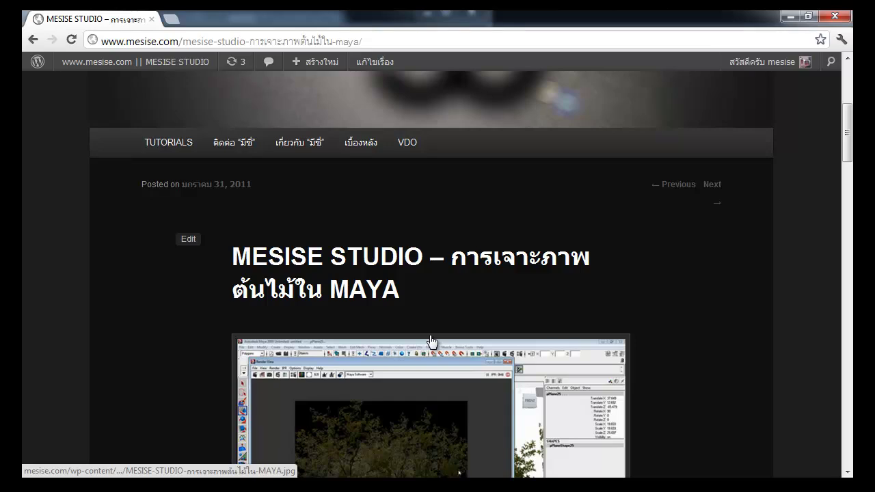
scroll(431, 340, "down", 3)
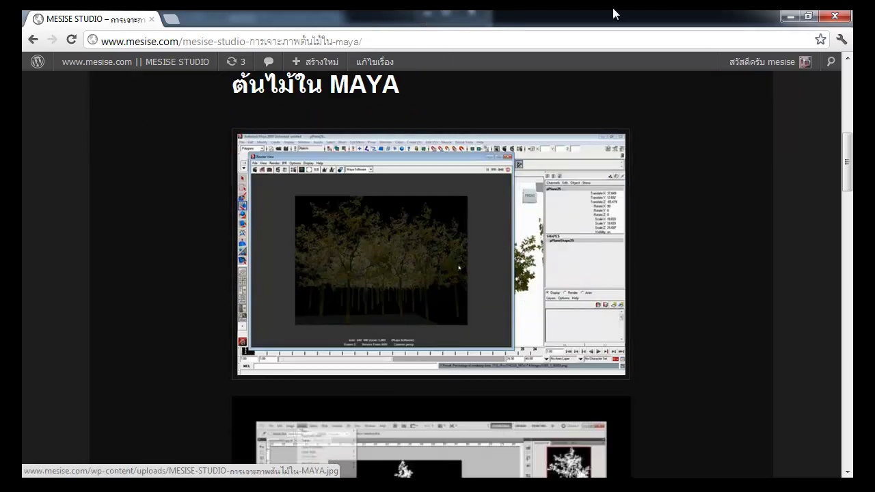
Minimize Chrome and bring up Maya's mental ray Render Settings beside the Render View.
left_click(789, 16)
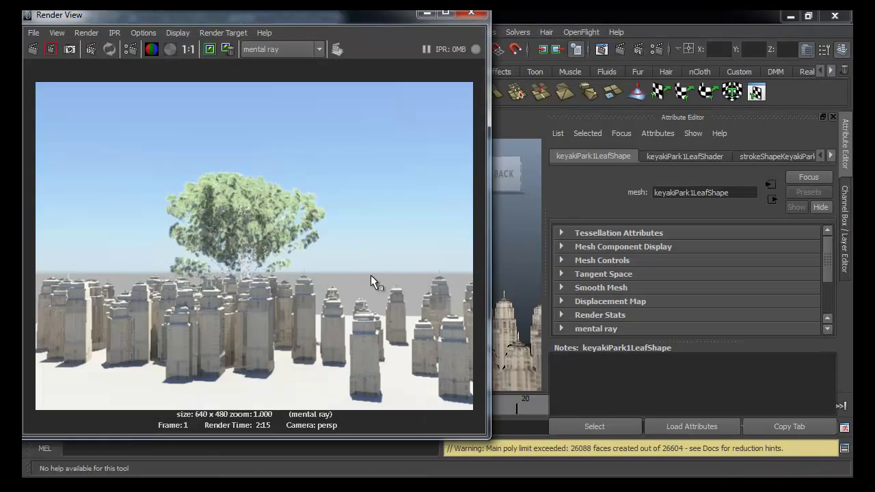
left_click(345, 249)
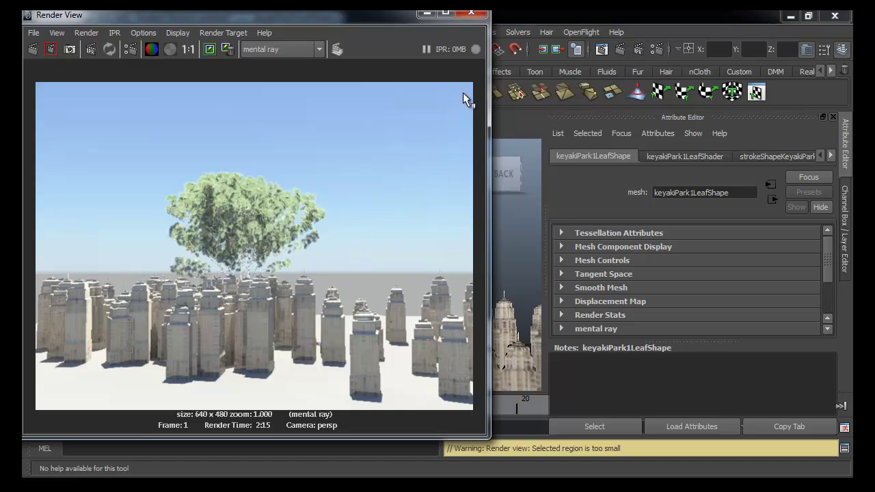
left_click(656, 49)
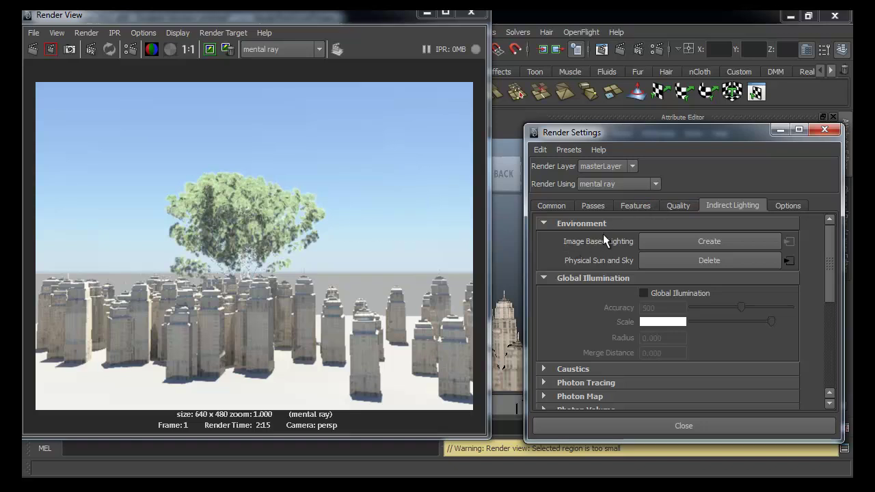
Switch the Quality Presets from Custom to Production, then tumble the viewport closer to the tree.
left_click(677, 206)
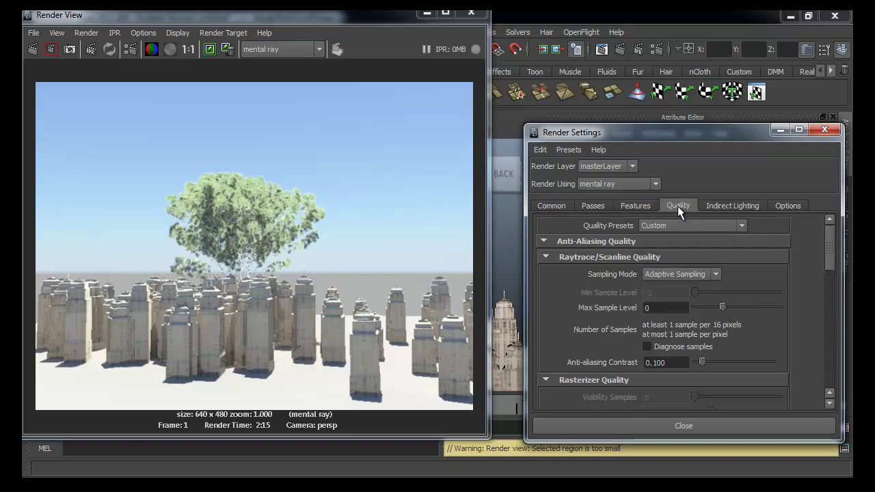
left_click(683, 226)
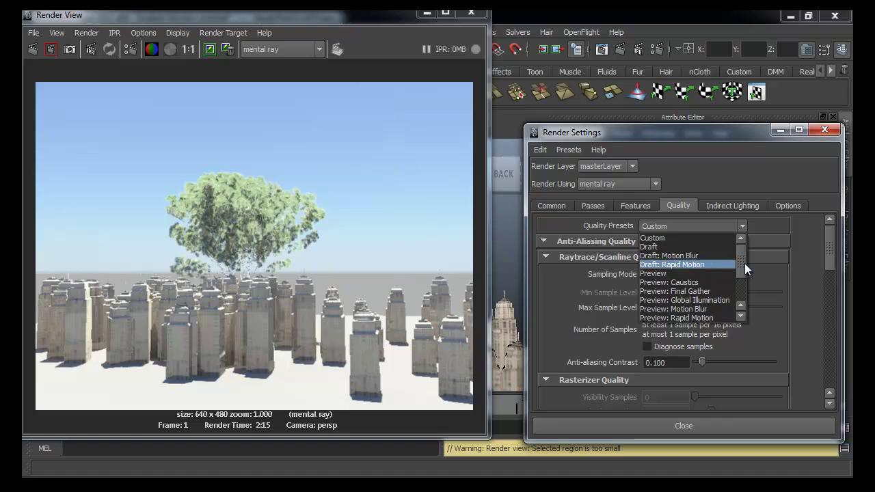
scroll(743, 301, "down", 2)
left_click(657, 274)
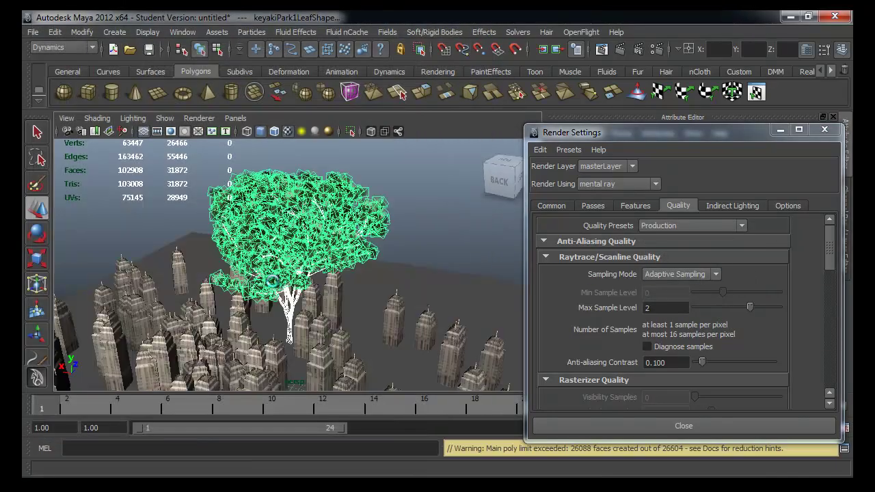
mouse_move(254, 277)
left_mouse_down("alt")
mouse_move(207, 306)
mouse_move(326, 309)
mouse_move(233, 309)
mouse_move(458, 290)
left_mouse_up("alt")
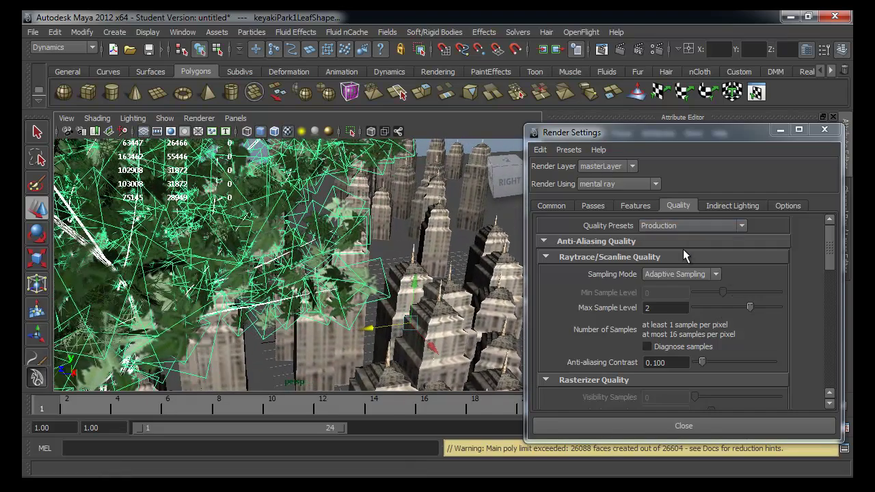
Set the multi-pixel filter to Mitchell and enable Jitter.
scroll(755, 296, "down", 3)
scroll(751, 301, "down", 5)
left_click(683, 282)
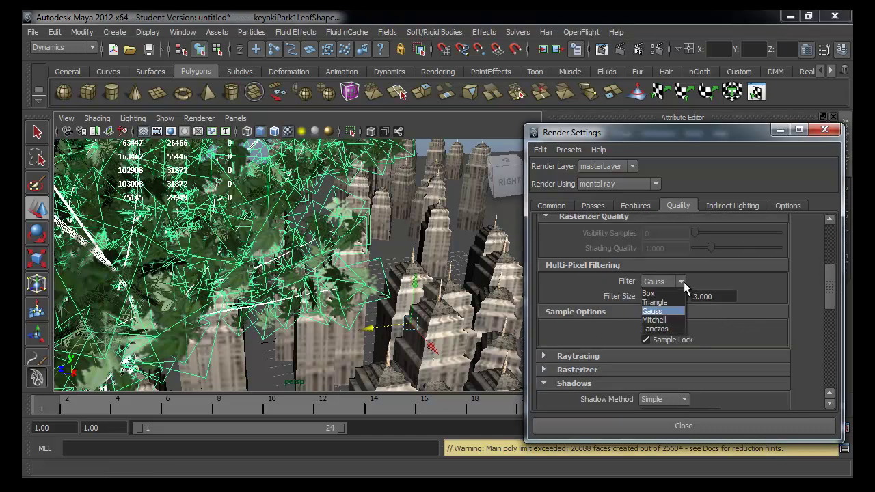
left_click(682, 319)
scroll(738, 328, "down", 2)
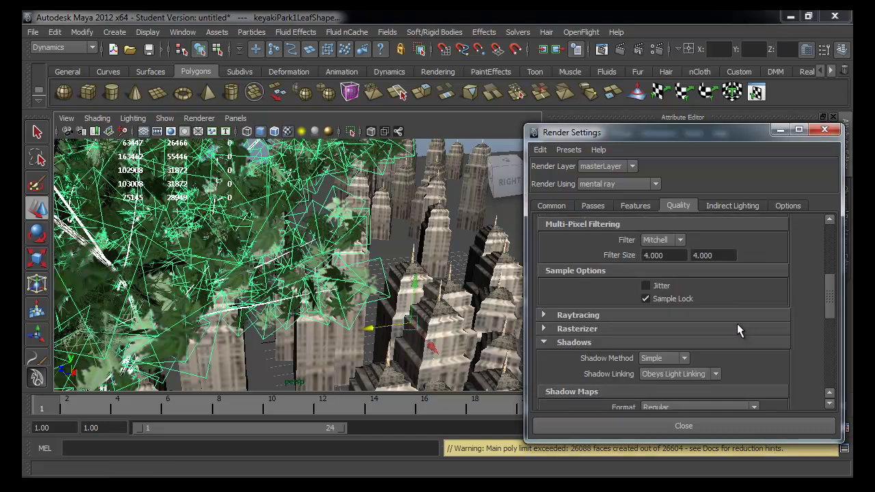
left_click(663, 287)
Expand the Raytracing options and render the current frame with mental ray.
scroll(690, 301, "down", 4)
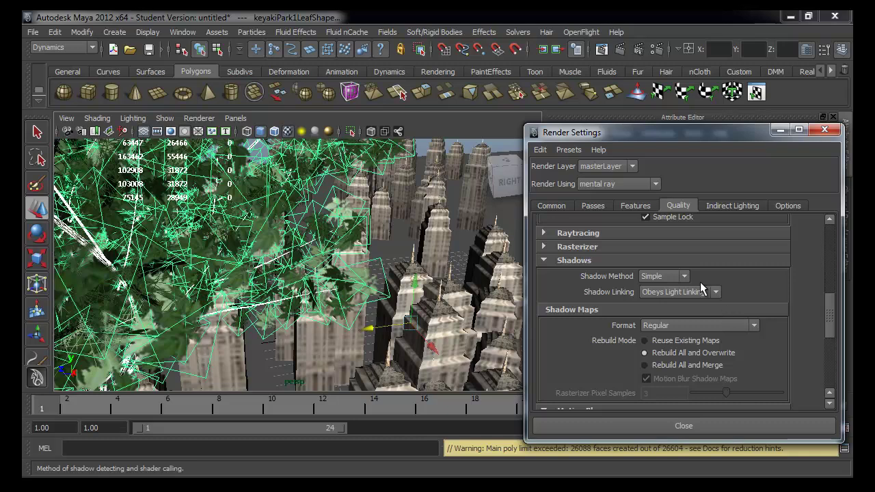
left_click(640, 233)
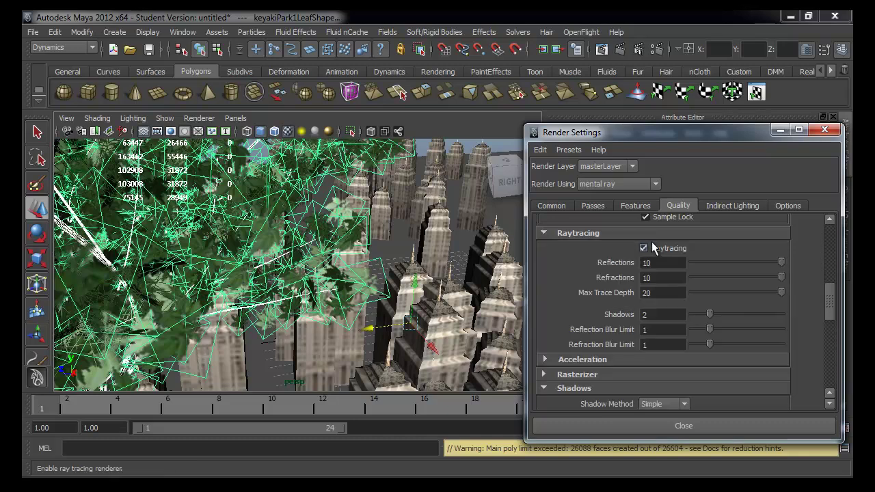
left_click(622, 49)
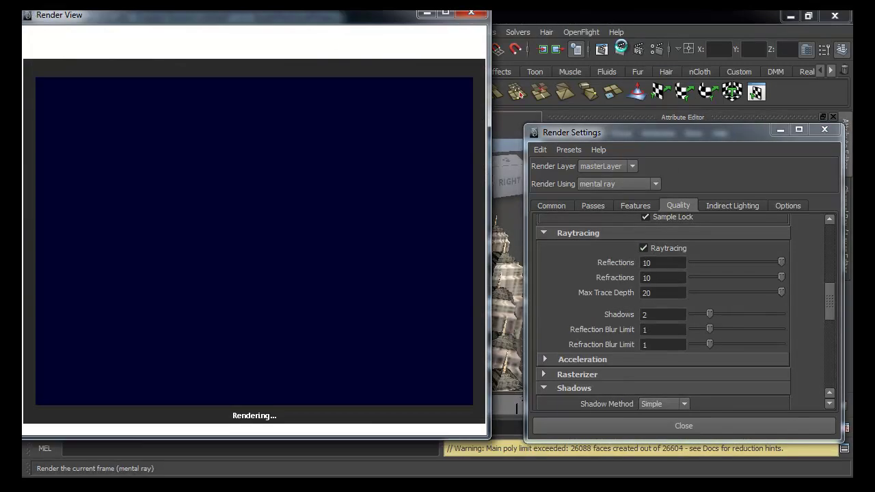